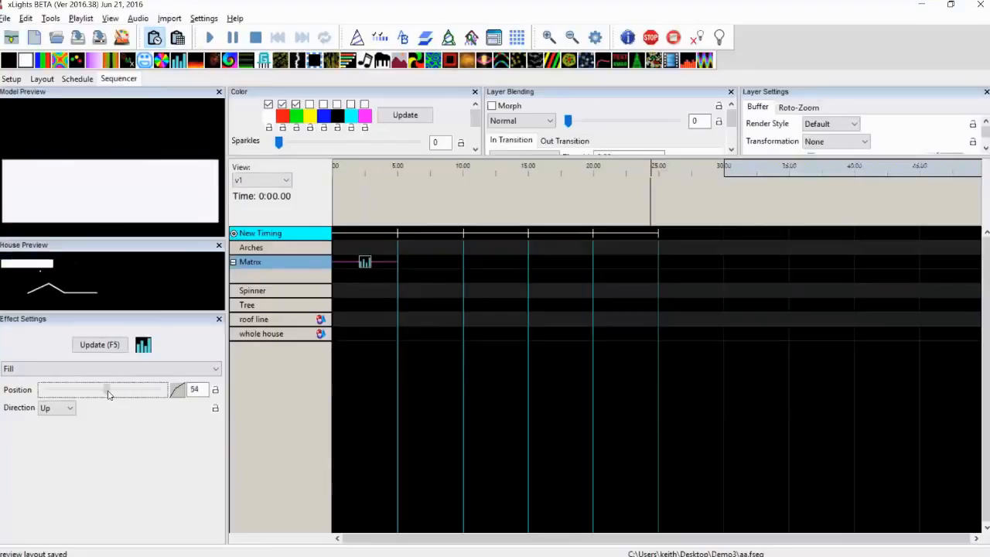
Step: Apply a Ramp value curve from 43 to 100 to the position of the Fill effect on the Matrix
click(177, 389)
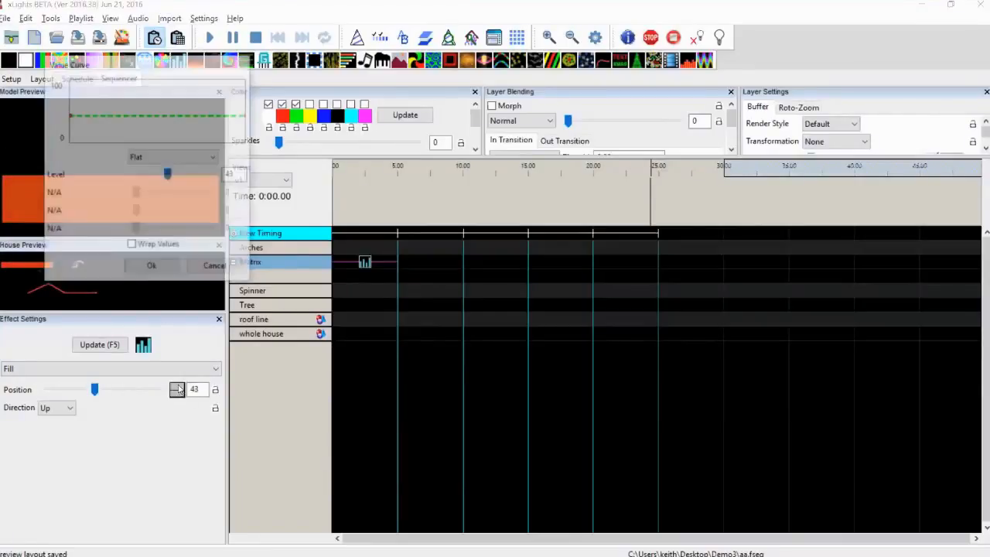
click(167, 160)
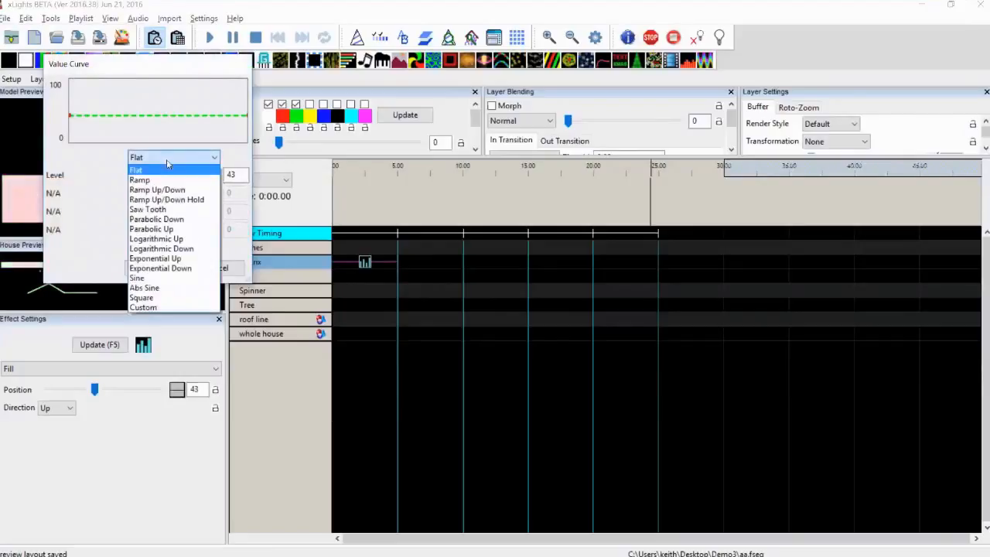
click(165, 180)
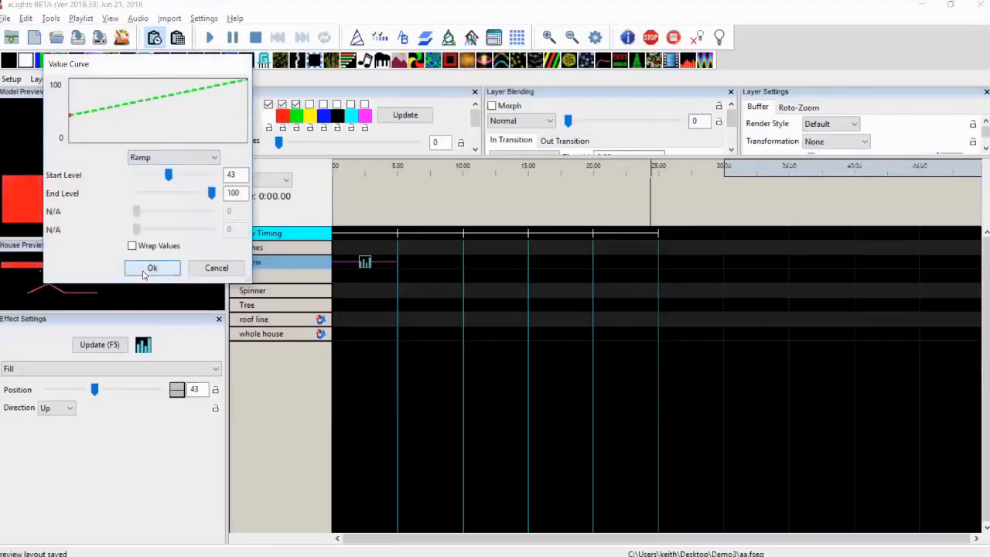
click(150, 268)
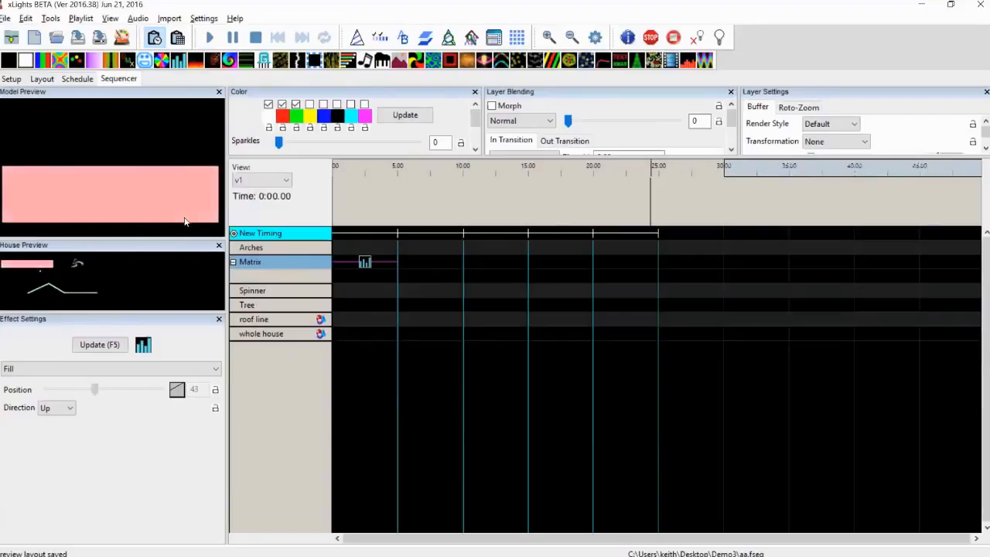
Step: Set the Fill effect's direction to Left, and replace the effect on the Matrix row with a Fire effect
click(69, 408)
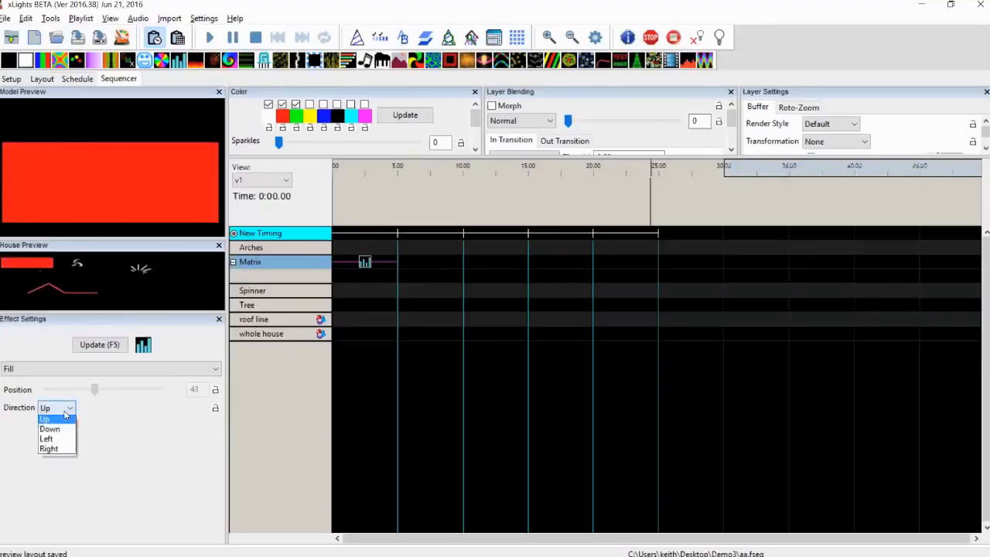
click(58, 440)
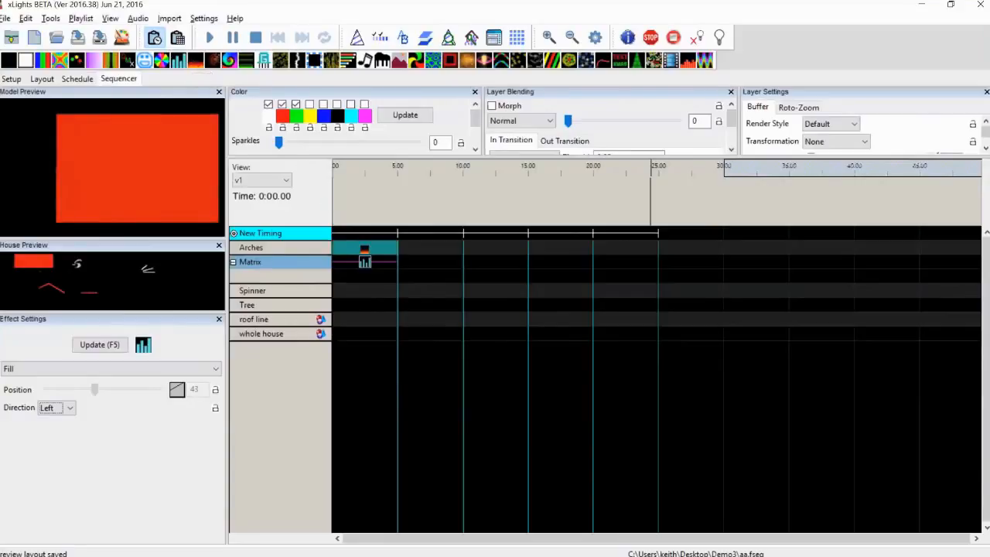
drag(364, 261, 364, 262)
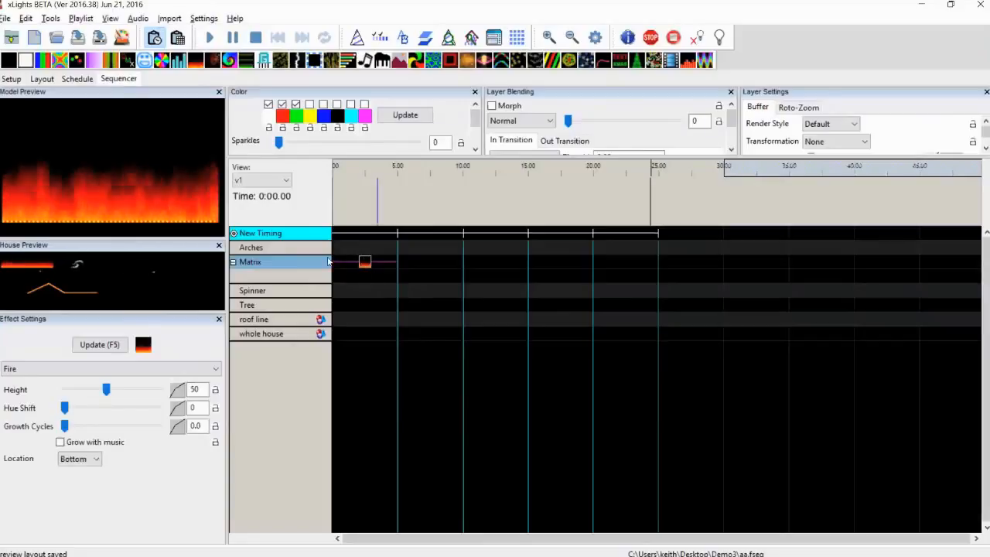
Step: Start a new musical sequence, discarding the unsaved changes to the current one
click(37, 38)
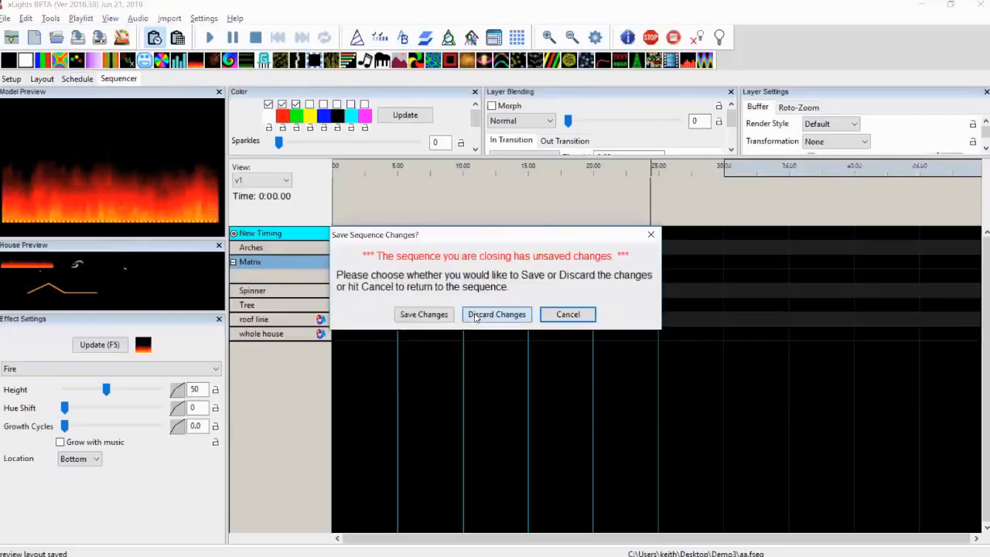
click(487, 313)
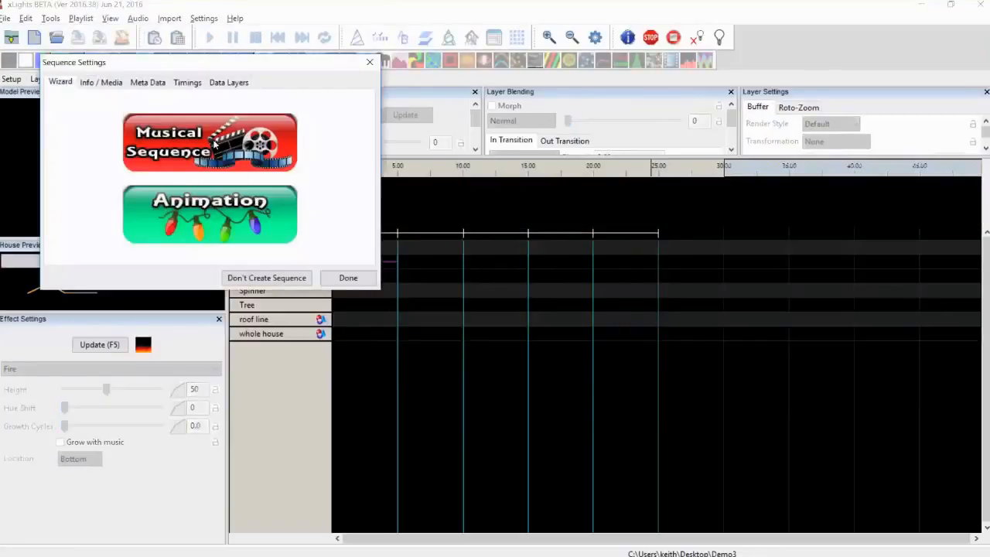
click(215, 144)
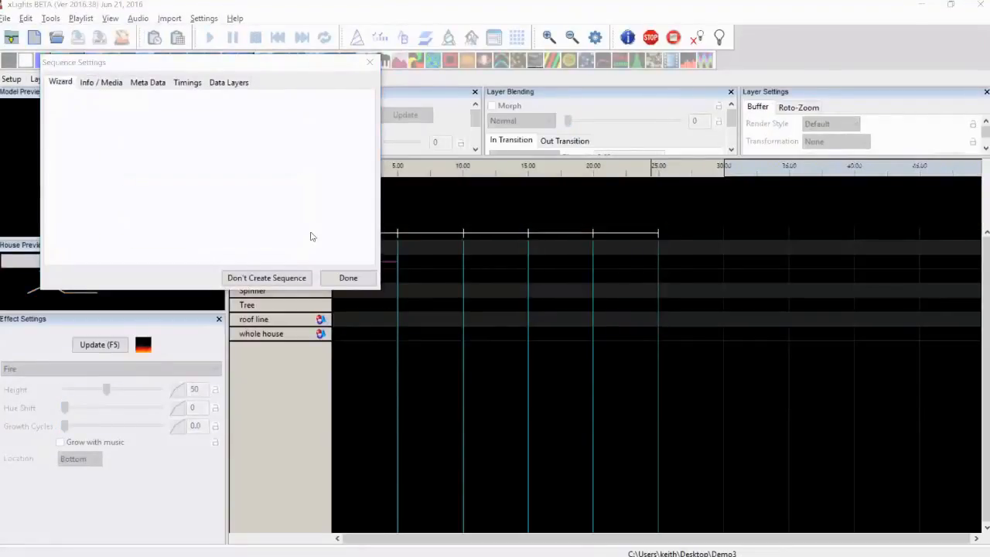
Step: Use Smooth Criminal_SHORT.mp3 from Desktop > XLightsTestConfigs > SnowTests > CBR > Works as the audio file and finish the sequence setup
click(91, 225)
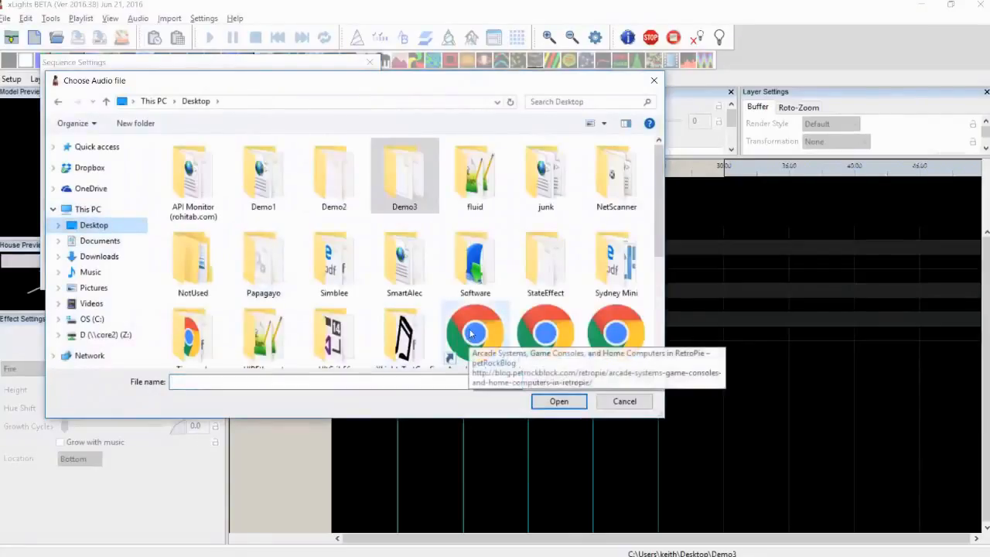
scroll(398, 325, down, 1)
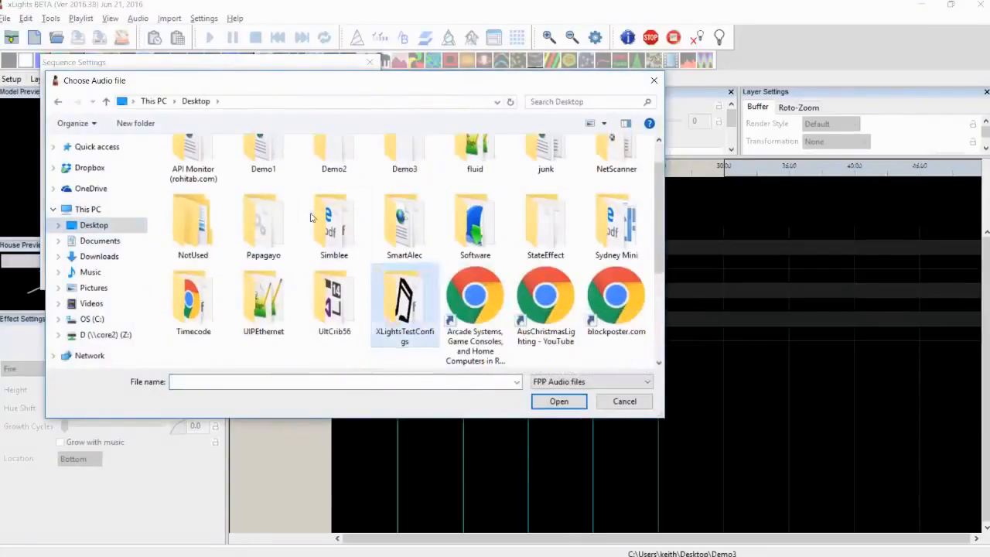
double_click(392, 296)
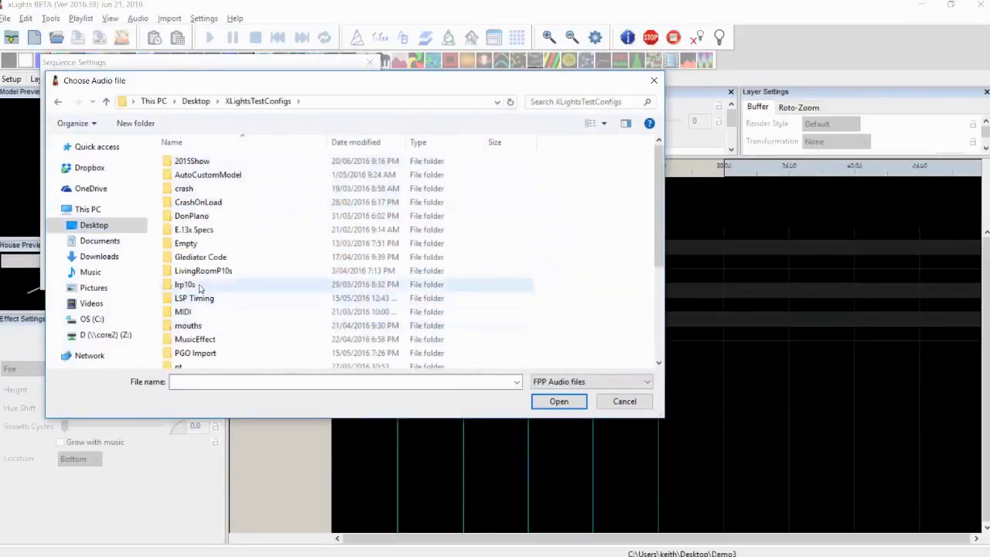
scroll(207, 344, down, 2)
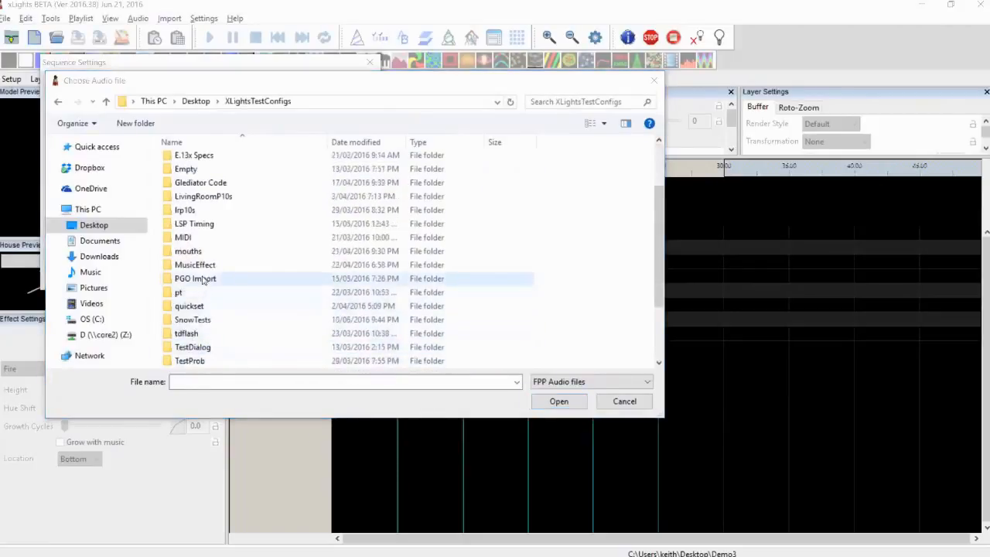
double_click(189, 319)
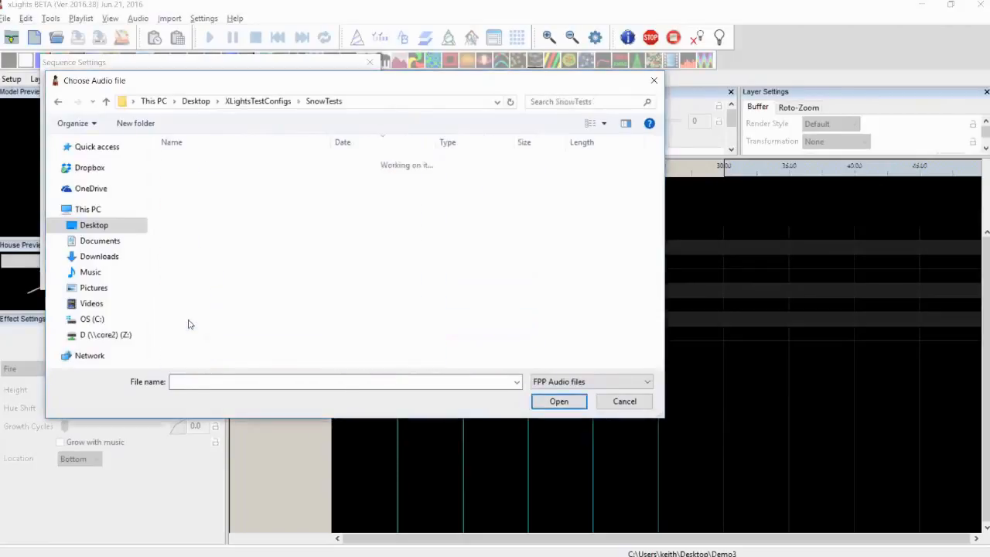
double_click(182, 229)
double_click(184, 162)
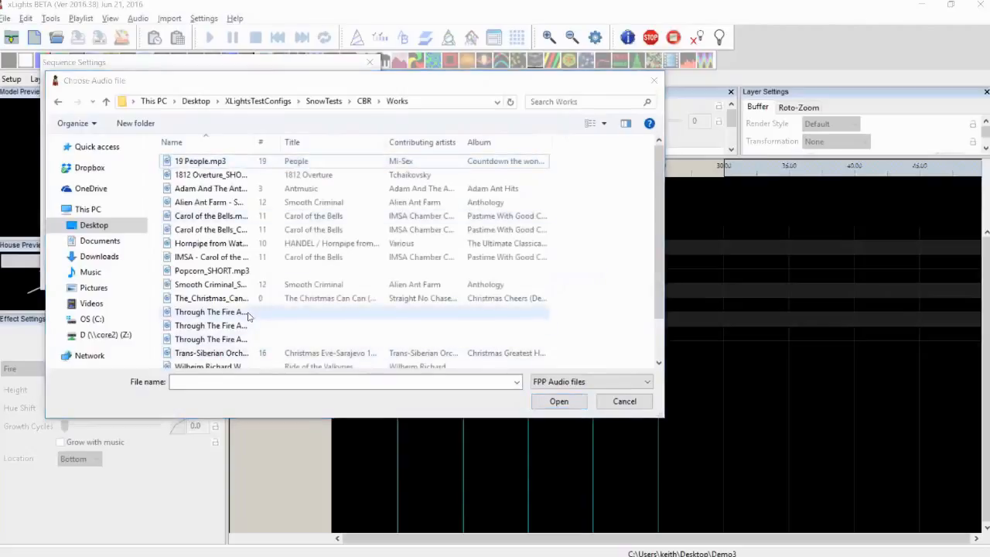
scroll(249, 315, down, 2)
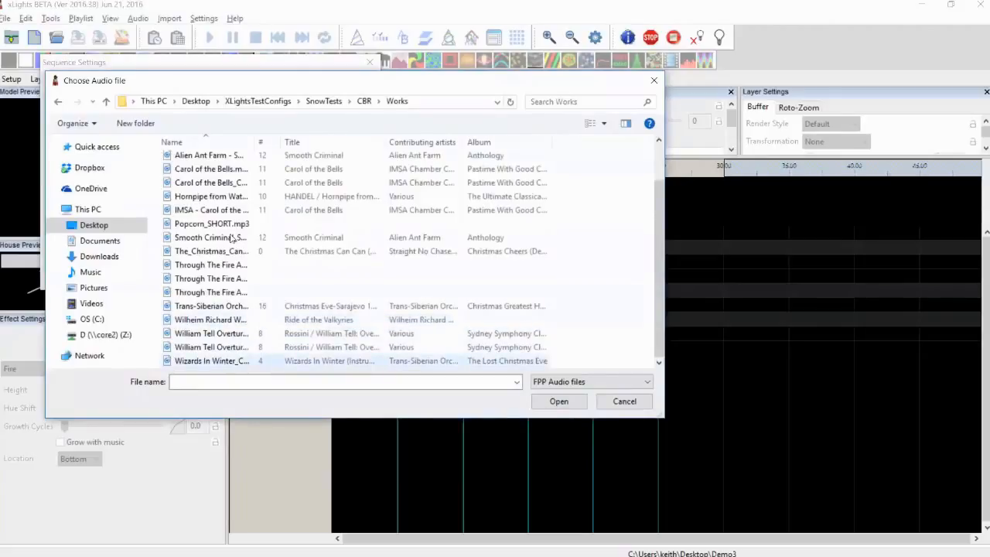
scroll(230, 238, up, 1)
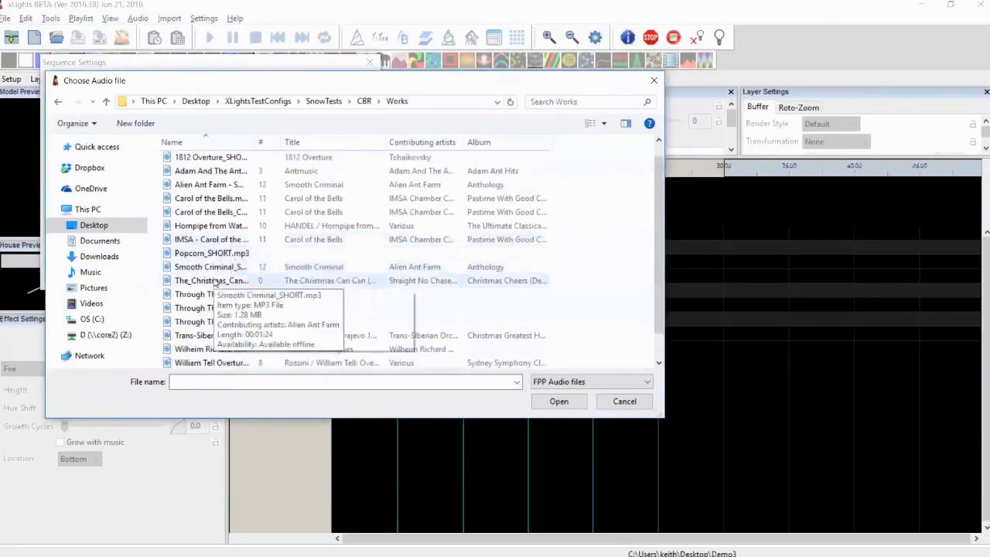
double_click(209, 267)
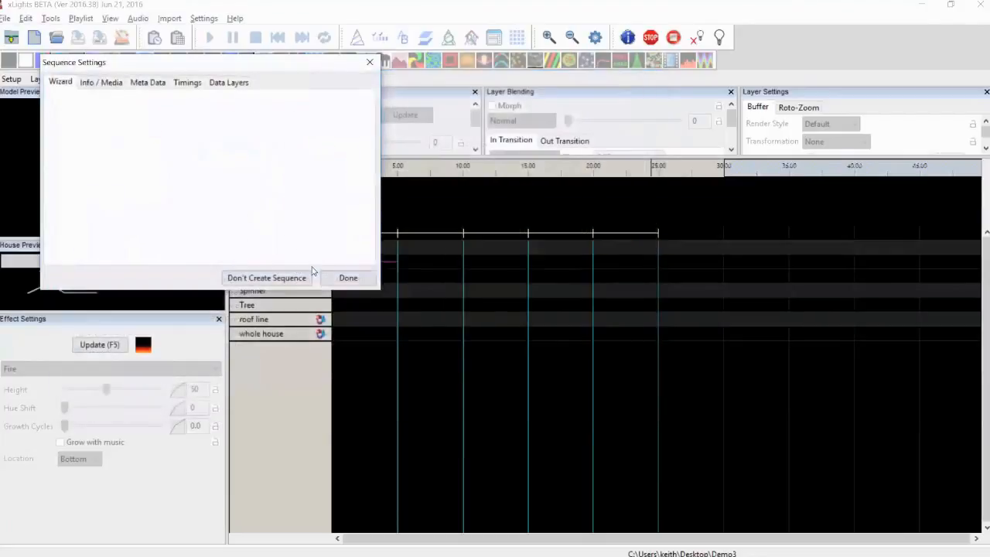
click(208, 165)
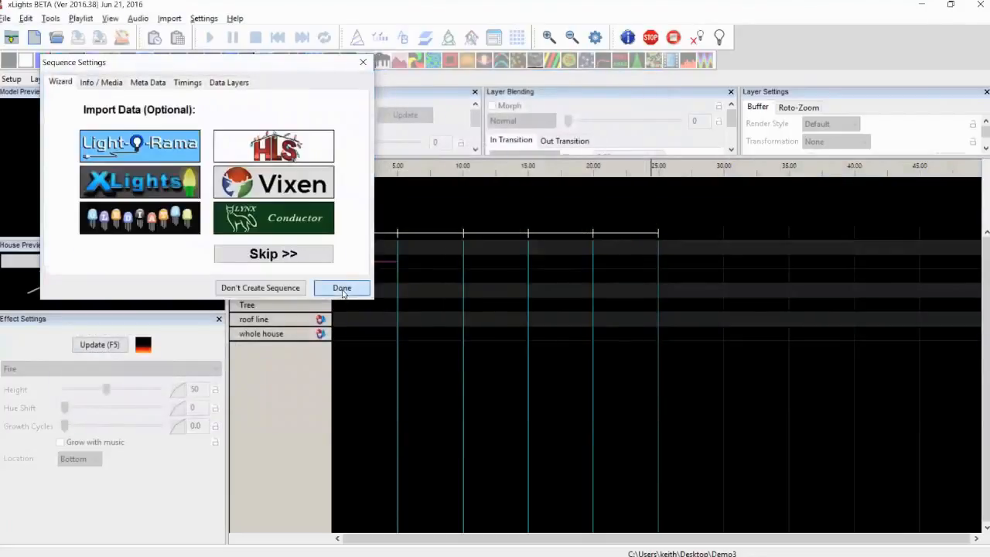
click(343, 291)
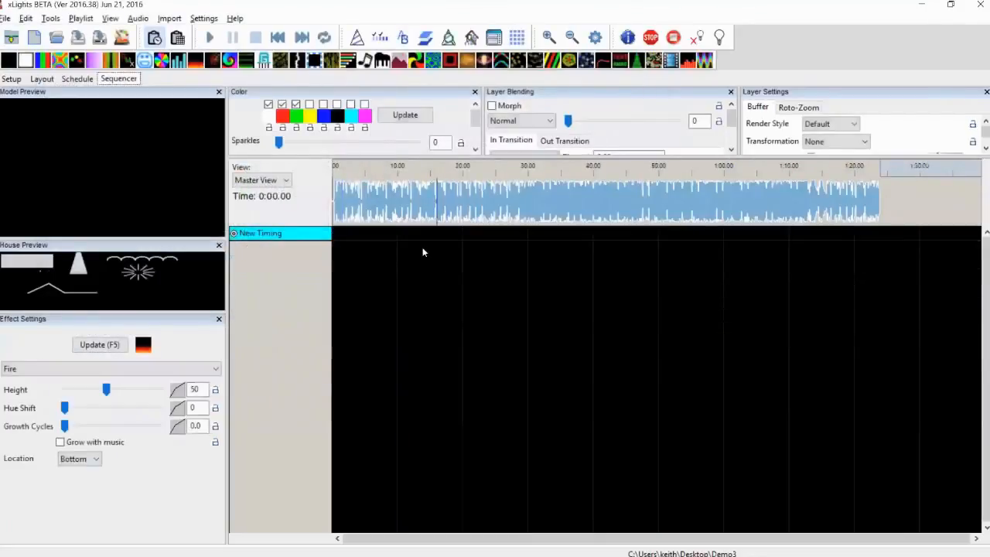
Step: Switch the sequence to view v1 and place a Fire effect on the Matrix row across the first 10 seconds
click(263, 180)
click(255, 263)
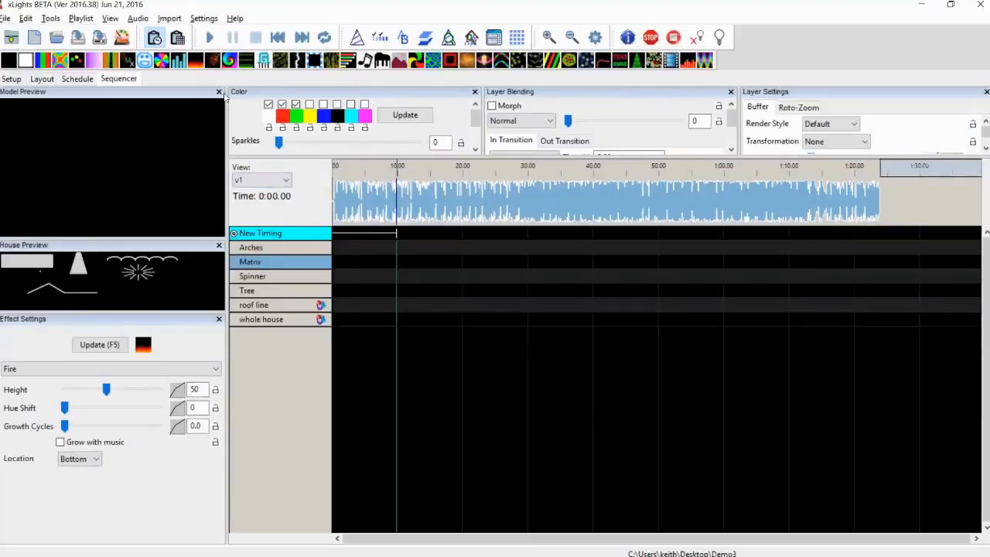
drag(370, 249, 373, 262)
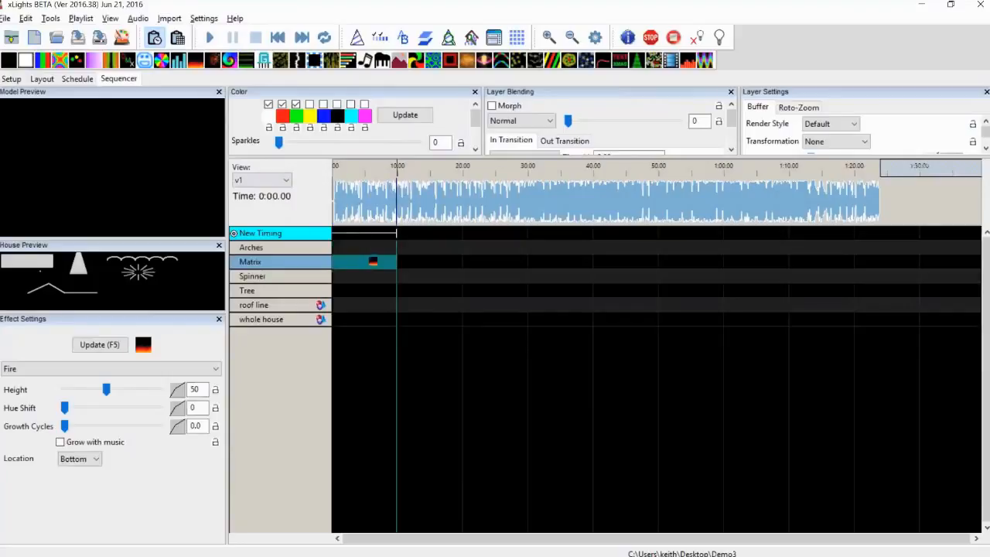
key(space)
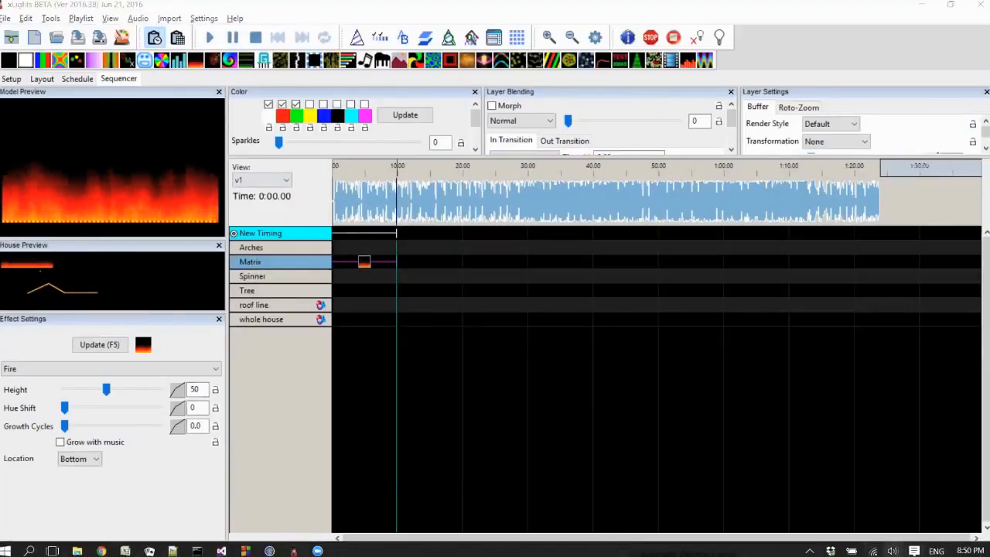
Step: Lower the xLights volume in the Windows Volume Mixer and briefly play the sequence
click(892, 551)
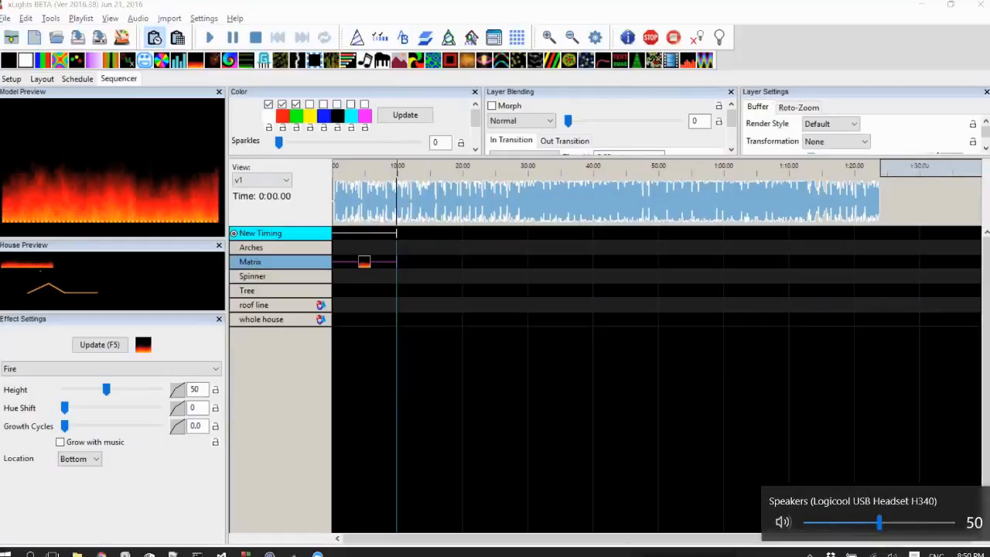
right_click(873, 551)
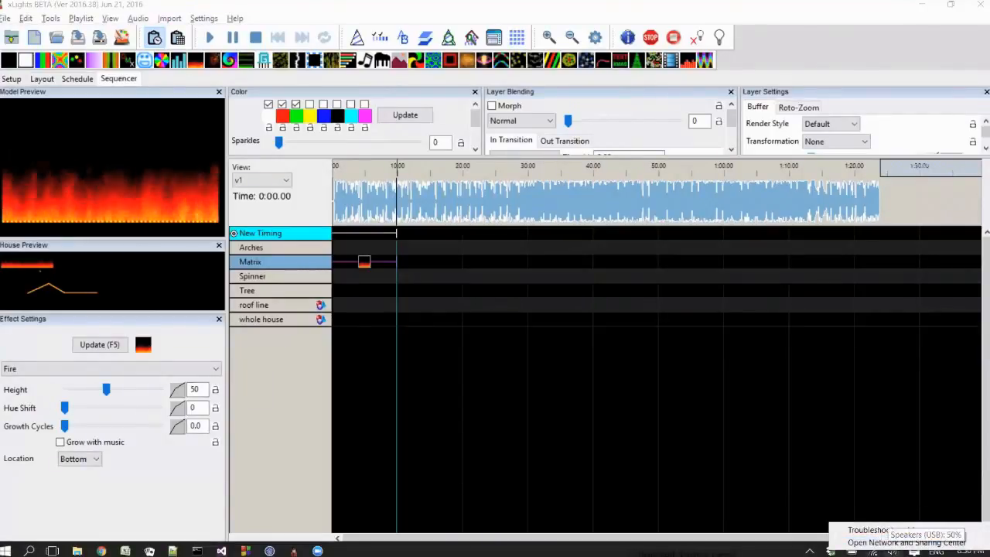
right_click(895, 550)
click(863, 488)
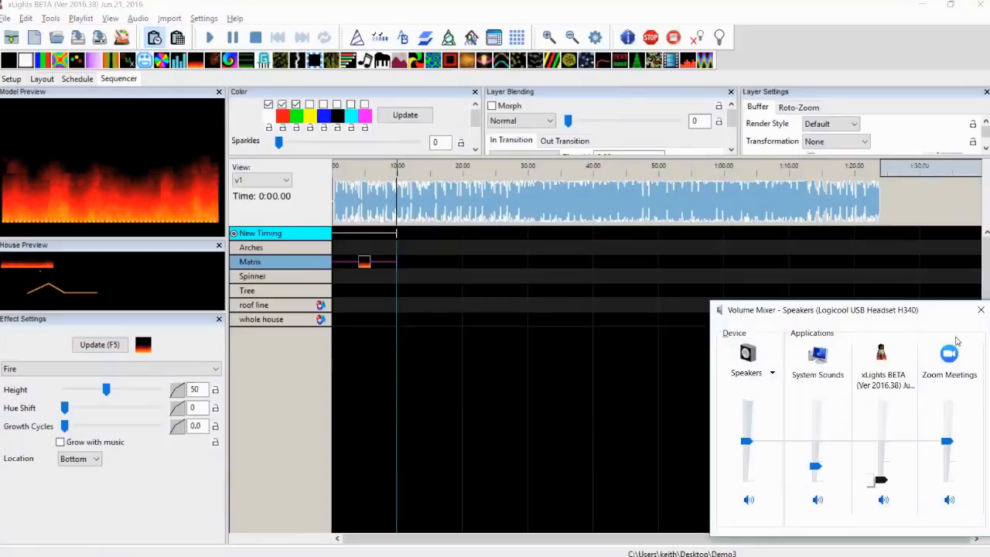
click(980, 310)
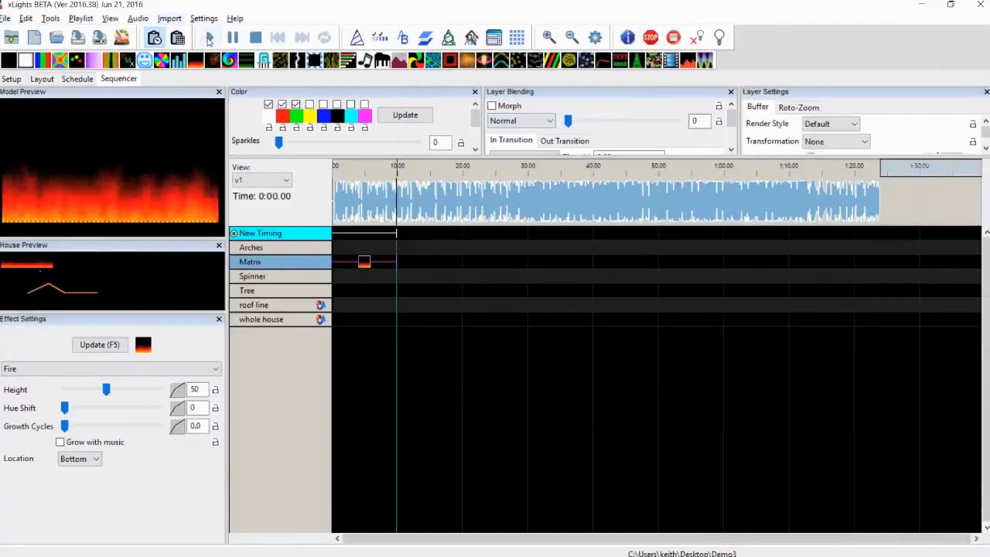
click(207, 41)
click(253, 40)
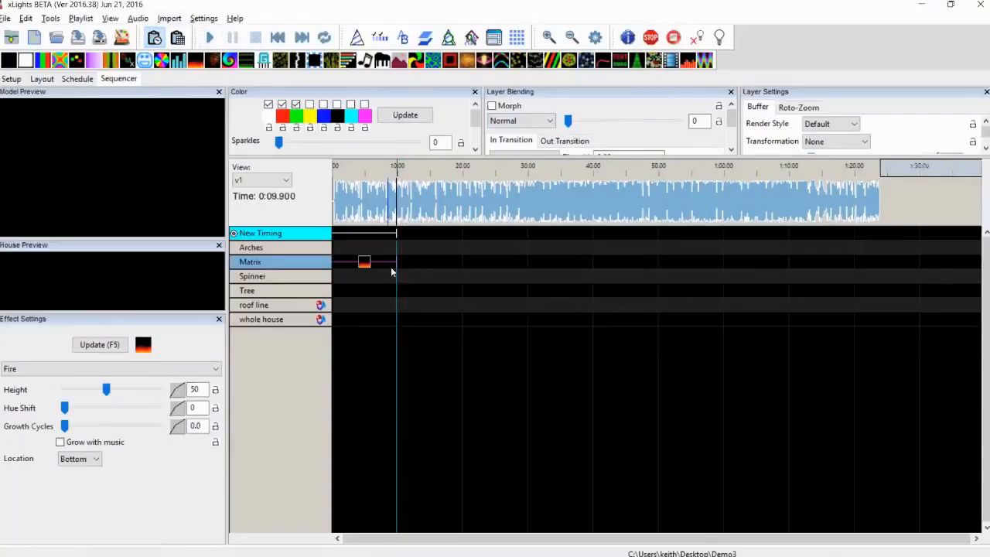
Step: Select the Fire effect on the Matrix row and try out different flame heights
click(364, 263)
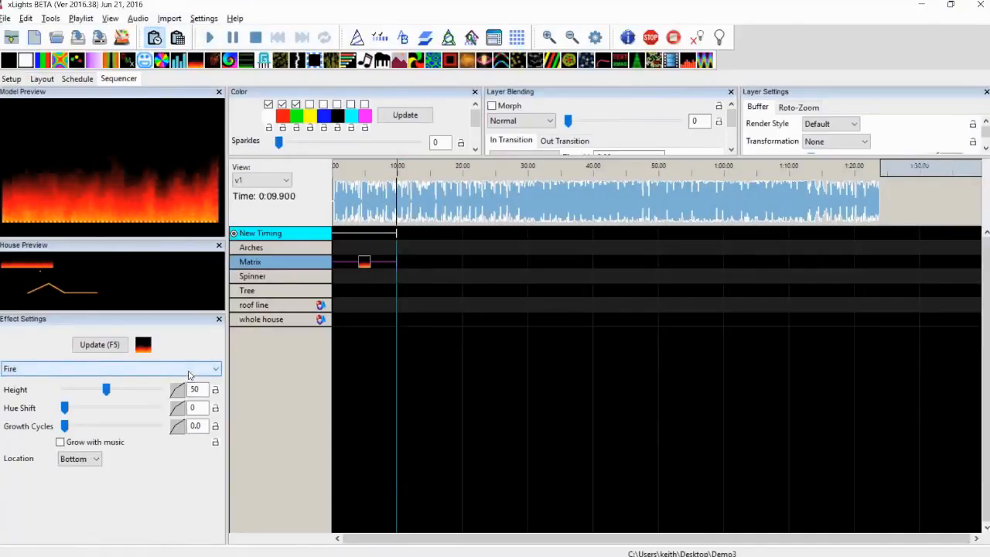
click(107, 392)
drag(107, 390, 173, 397)
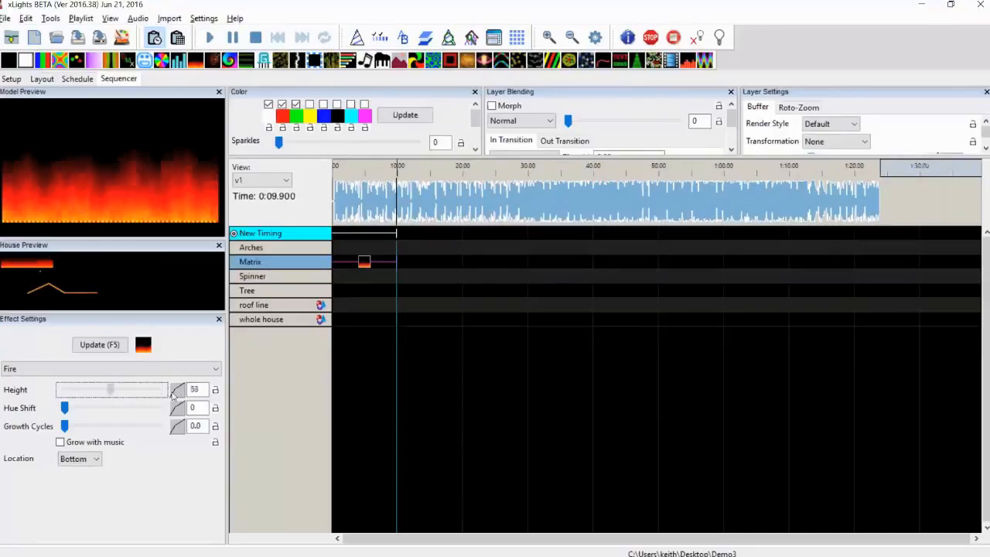
Step: Try a value curve that rises and falls on the Fire effect's height, and switch the curve off again
click(177, 390)
click(174, 157)
click(162, 280)
click(150, 267)
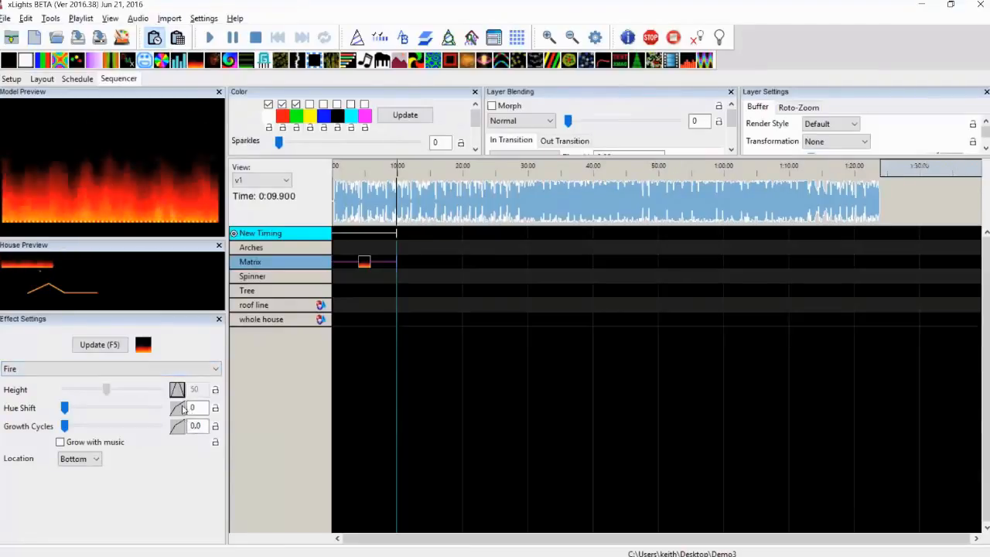
click(179, 390)
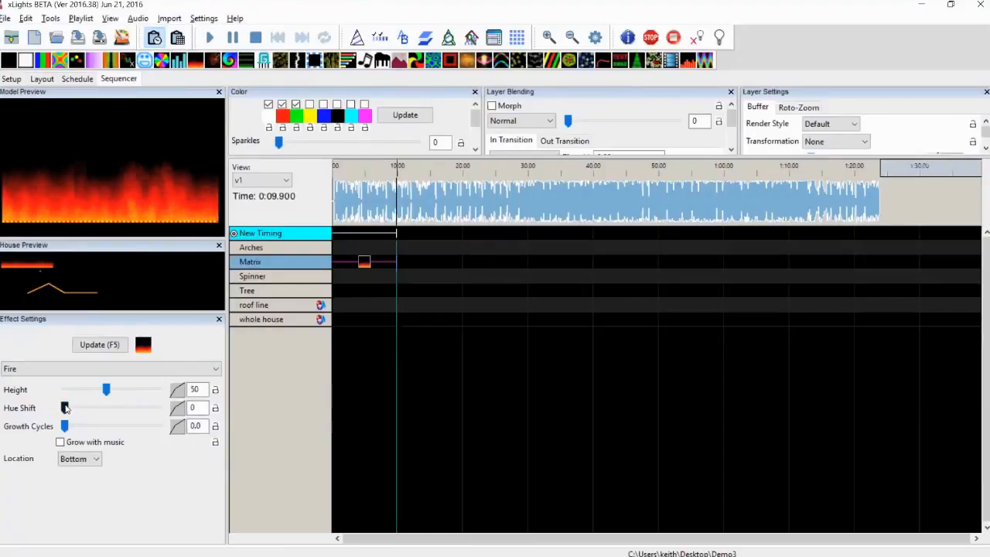
Step: Raise the Fire effect's hue shift to 69, try a Ramp value curve ending at 0 on it, and switch the curve off again
drag(71, 409, 131, 408)
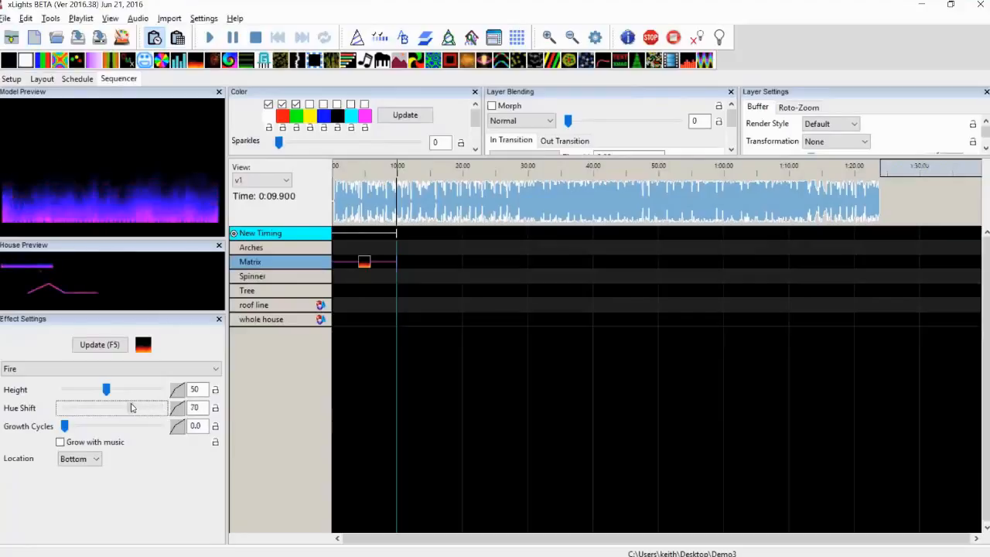
click(177, 409)
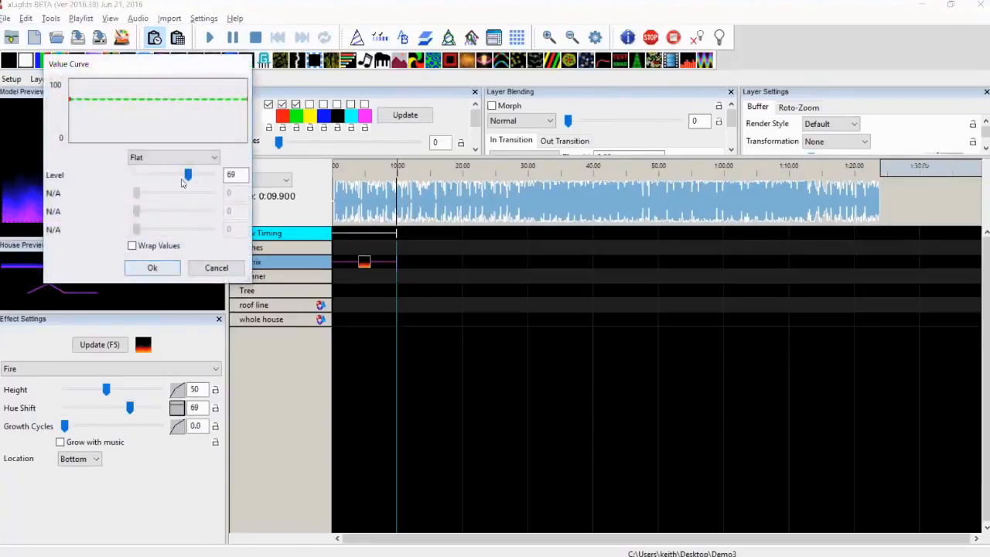
click(176, 159)
click(165, 177)
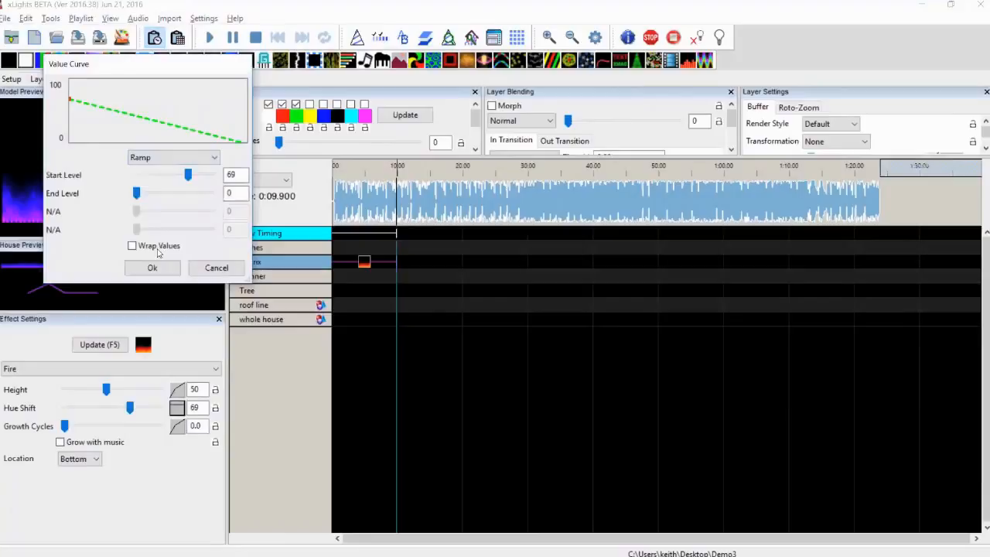
click(152, 268)
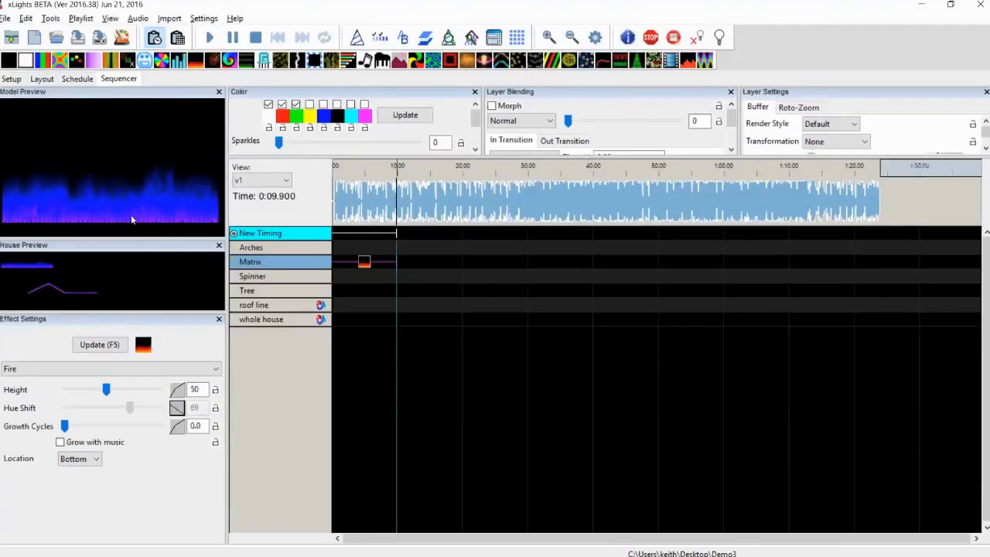
click(177, 408)
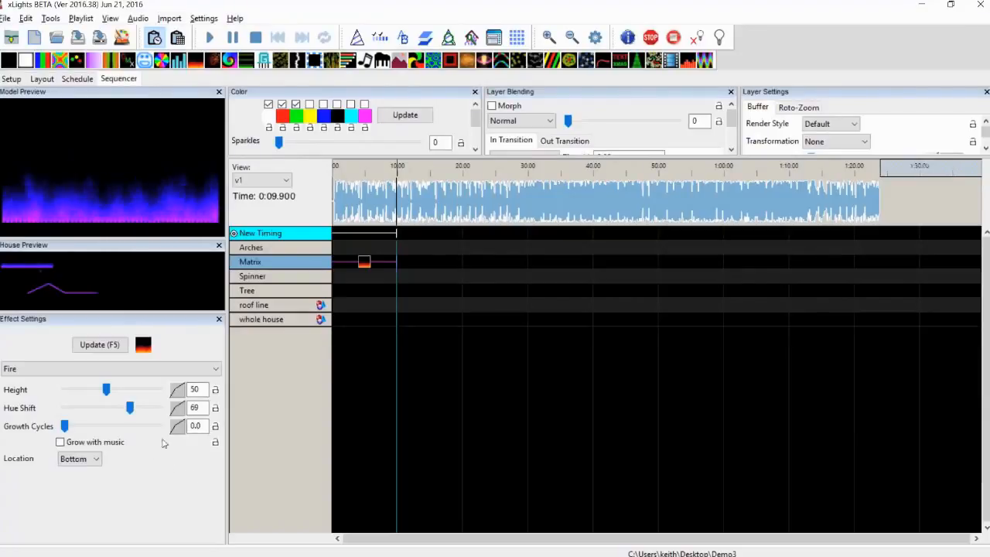
Step: Try 10.6 growth cycles on the Fire effect, and reset both its growth cycles and hue shift to 0
drag(65, 426, 115, 426)
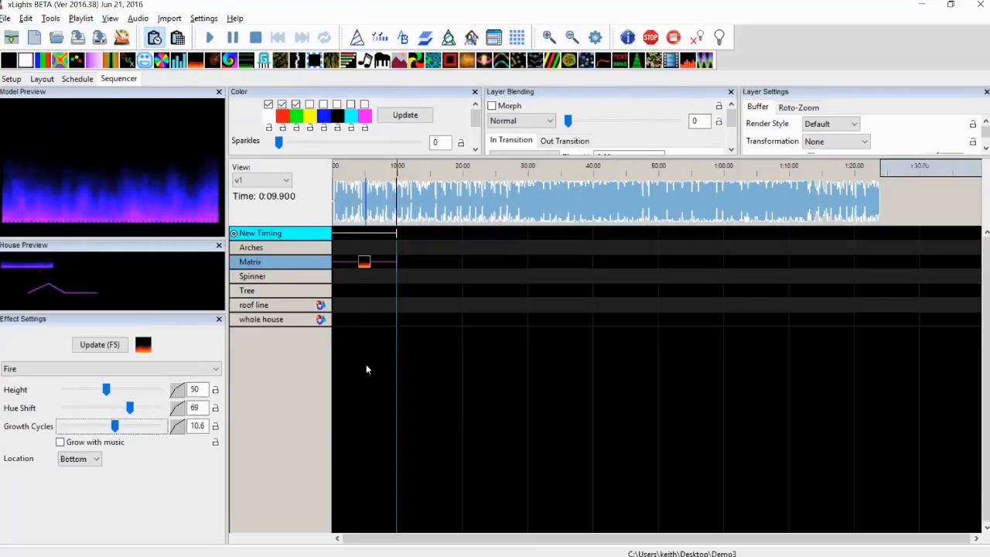
drag(116, 427, 60, 425)
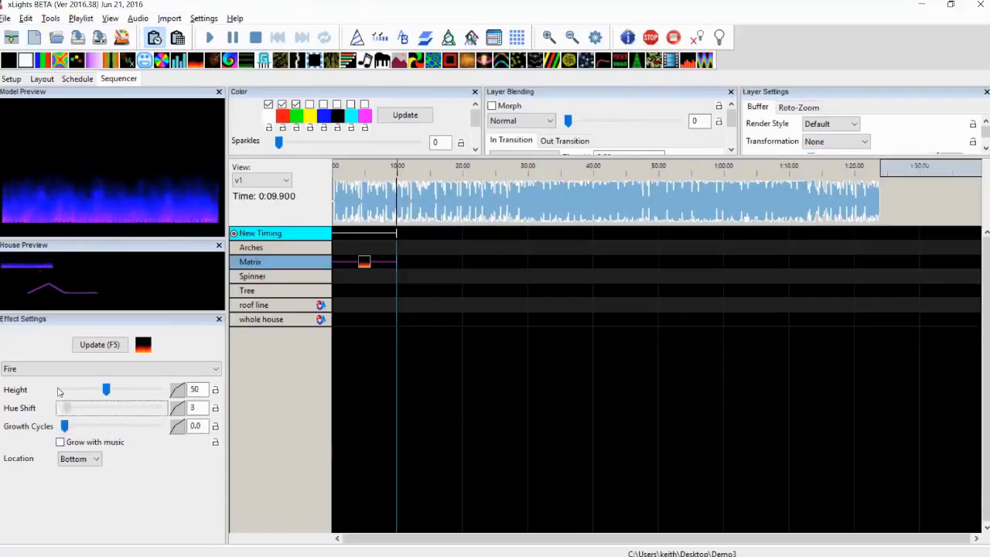
drag(129, 407, 61, 408)
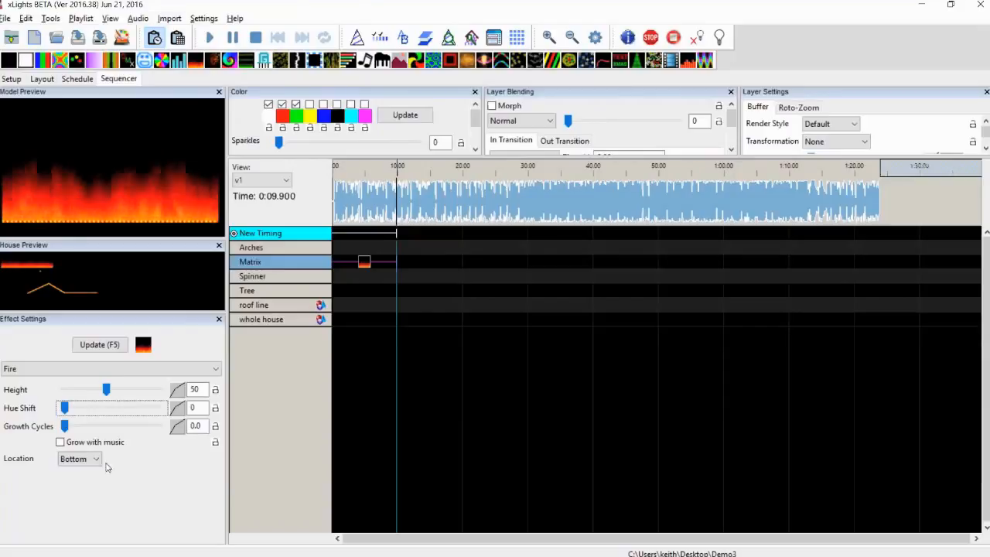
Step: Try the Top and Left locations for the Fire effect and return it to Bottom
click(79, 458)
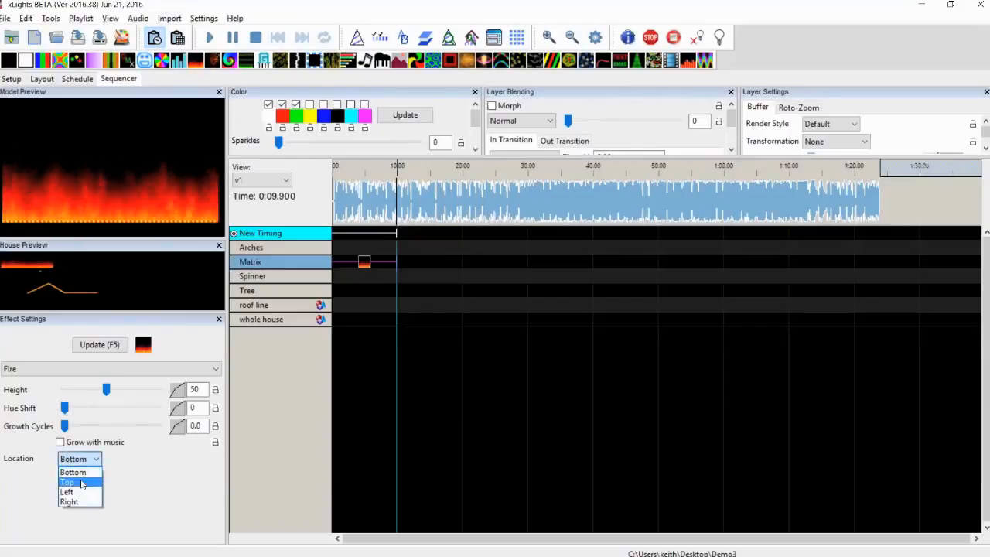
click(81, 477)
click(79, 459)
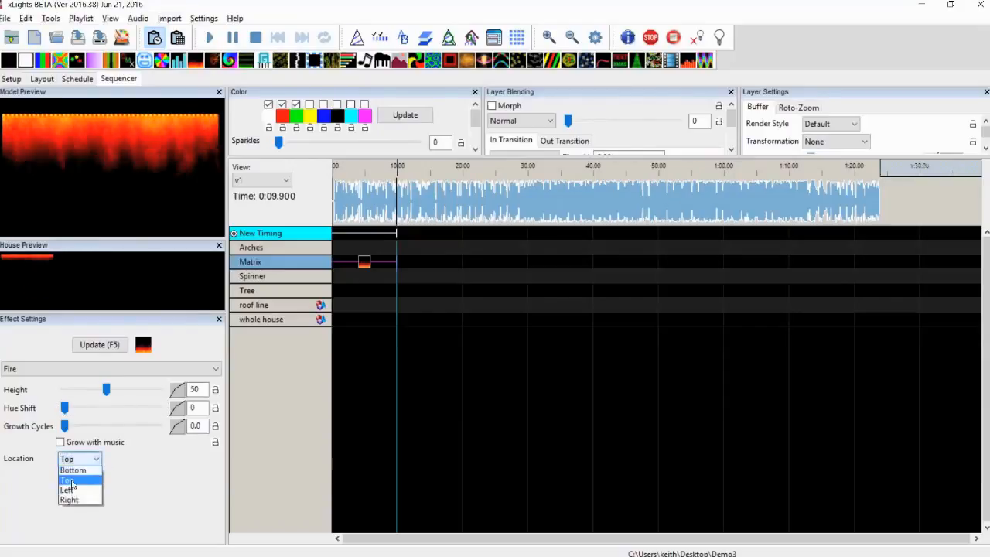
click(71, 493)
click(77, 459)
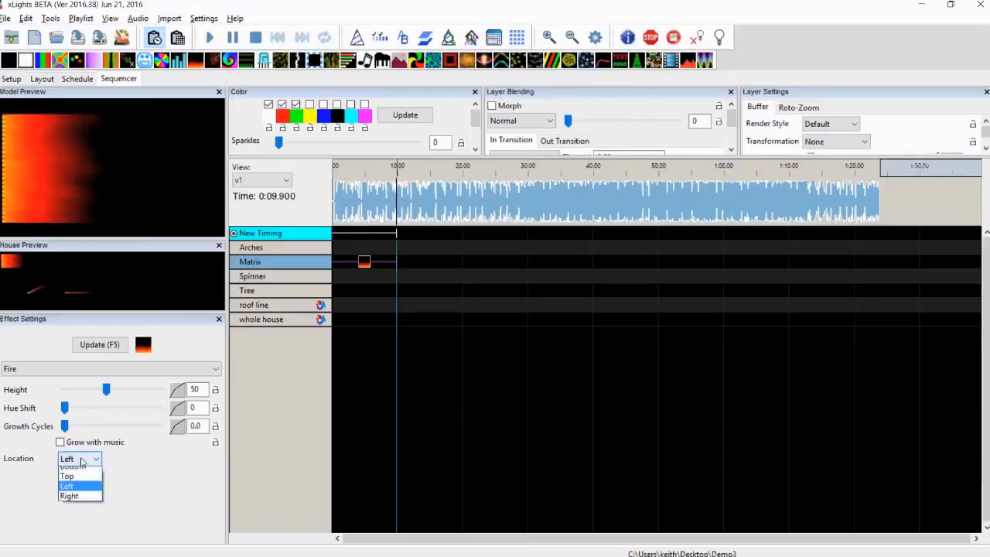
click(73, 471)
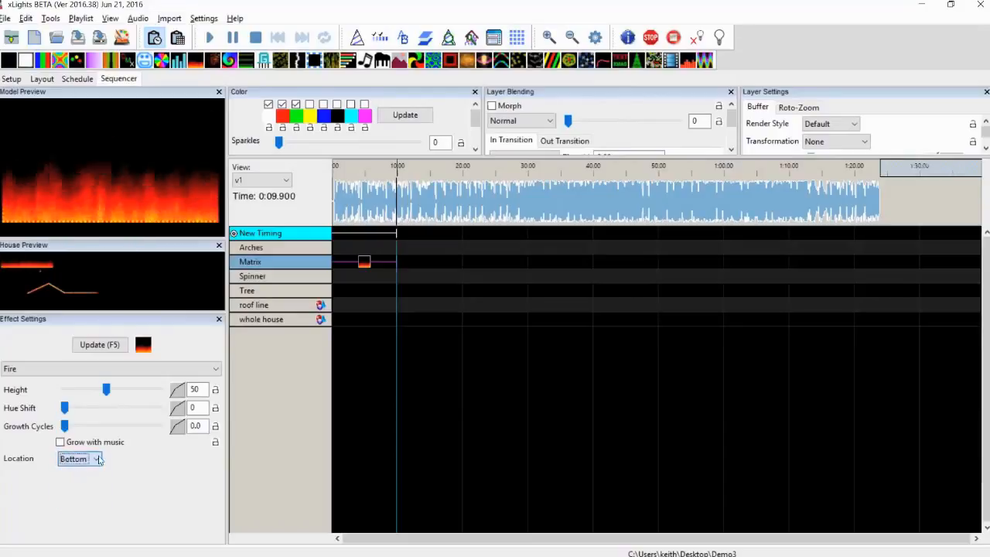
Step: Preview the Fire effect on the Tree row and return to the Fire effect on the Matrix row
click(366, 264)
key(Down)
key(Down)
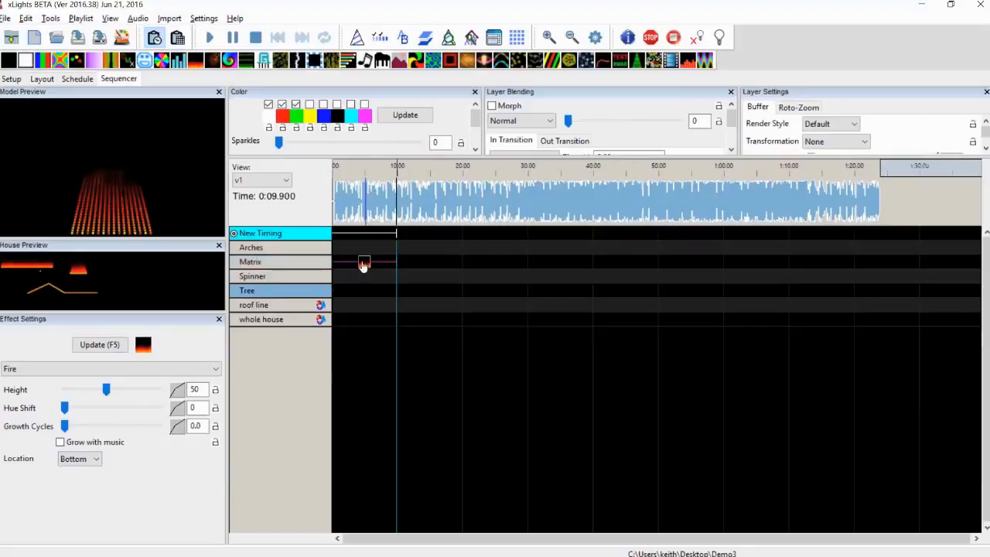
click(364, 264)
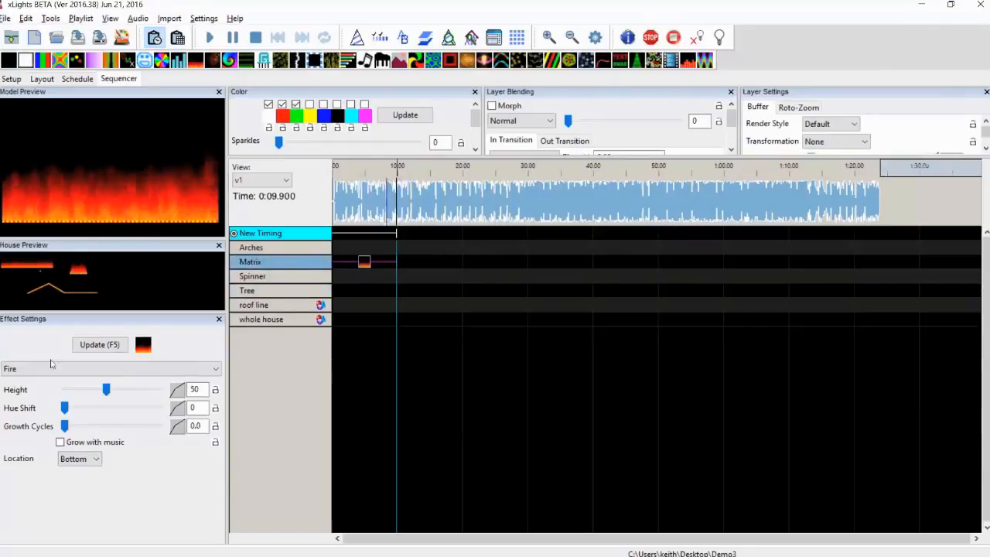
Step: Try Grow with music on the Fire effect while playing about the first 7 seconds, and turn the option off again
click(61, 442)
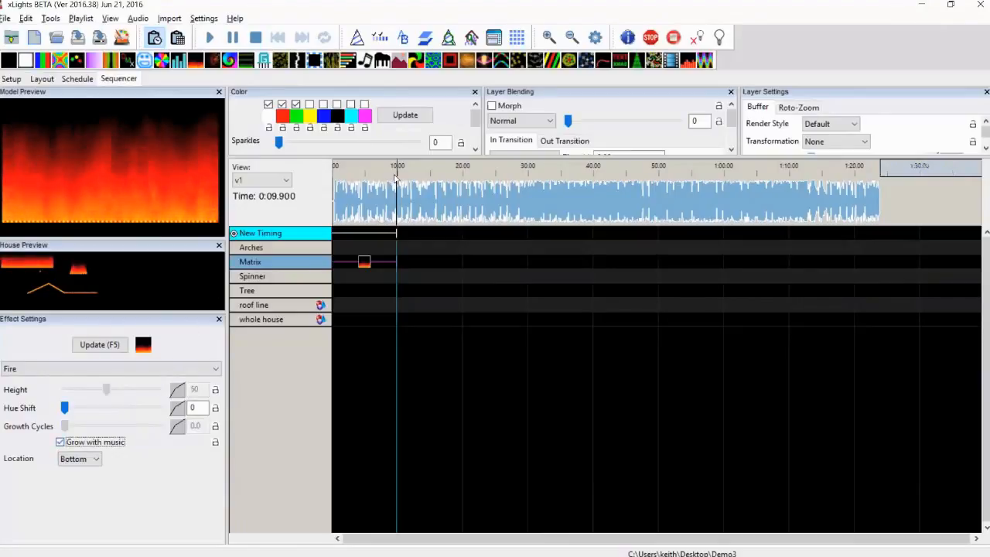
drag(379, 168, 333, 168)
click(209, 38)
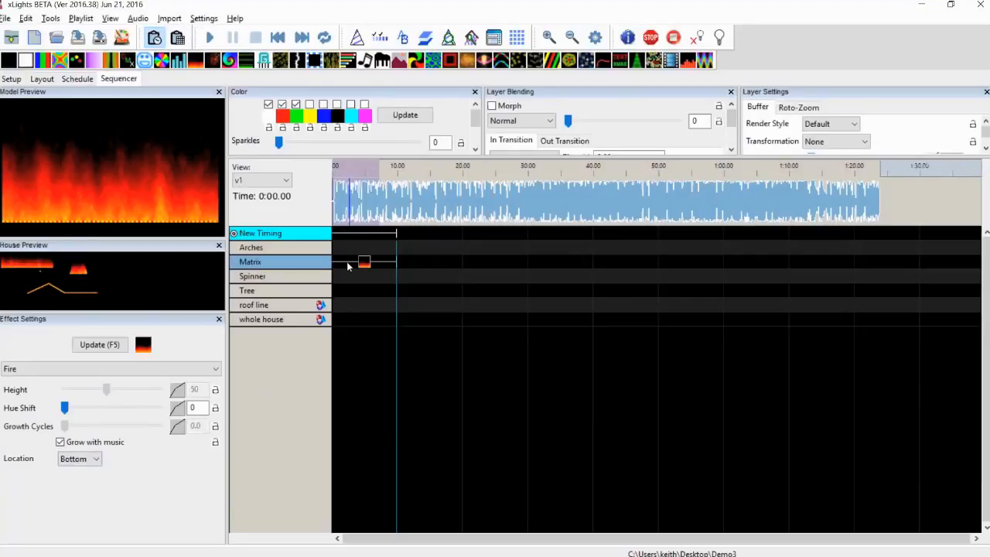
click(71, 445)
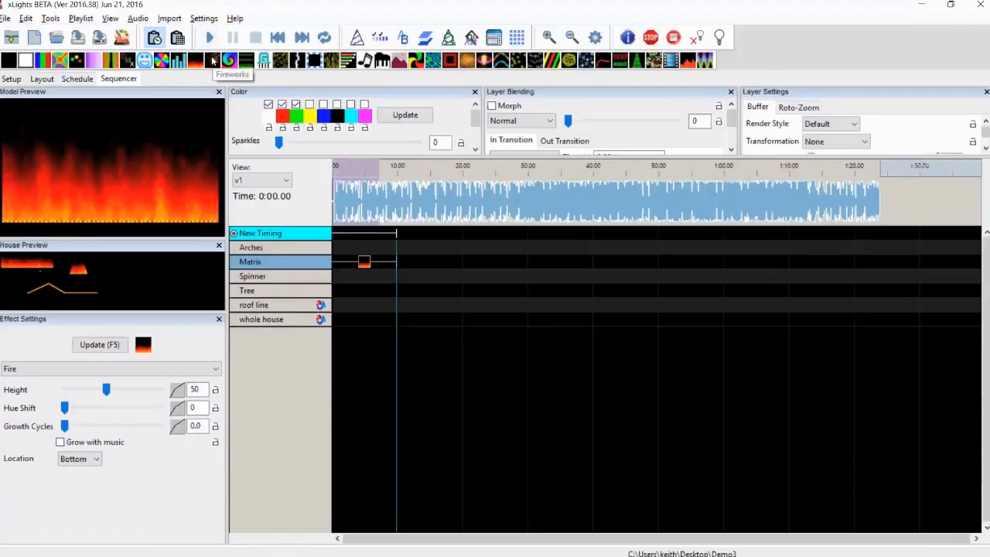
Step: Replace the Fire effect on the Matrix row with a Fireworks effect and try out the maximum number of explosions
drag(246, 74, 369, 261)
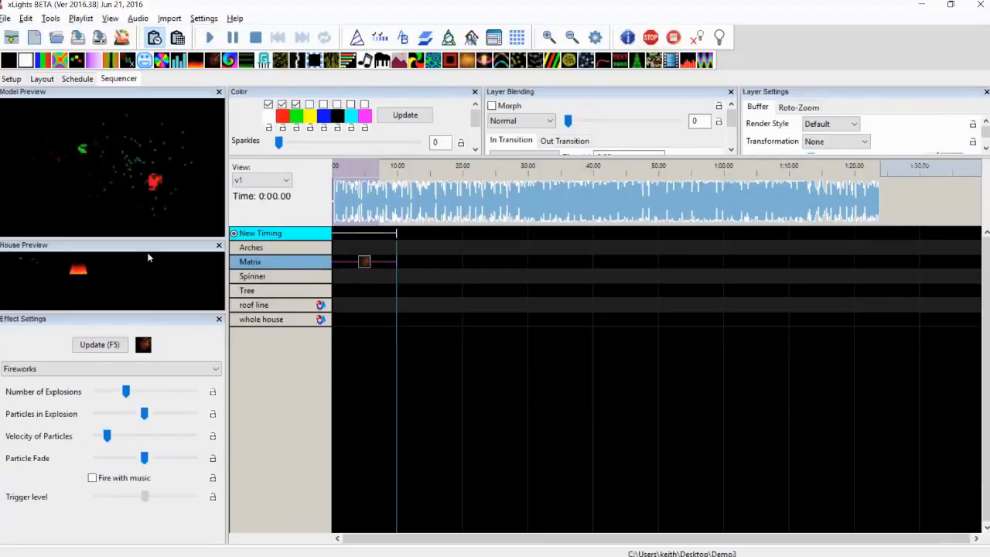
drag(126, 392, 194, 392)
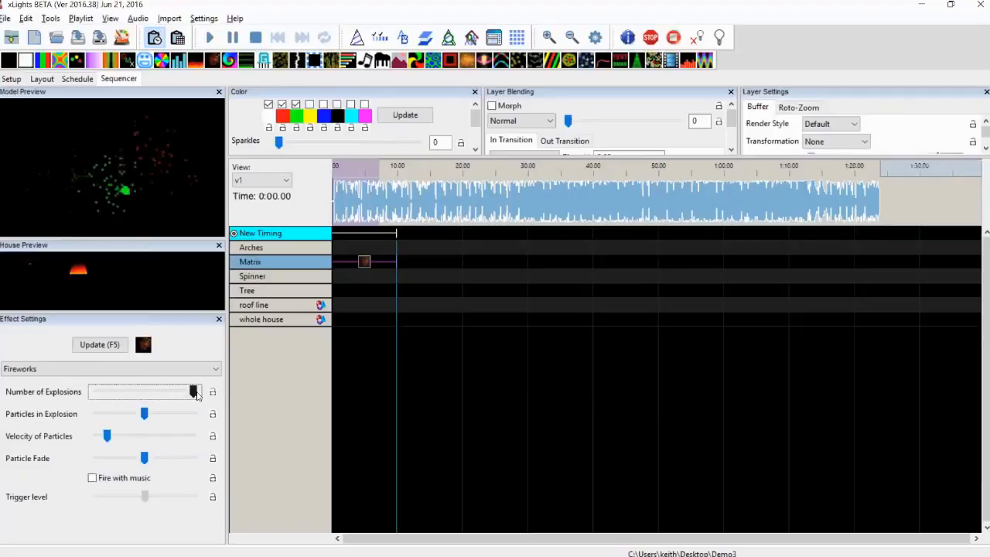
drag(193, 392, 155, 391)
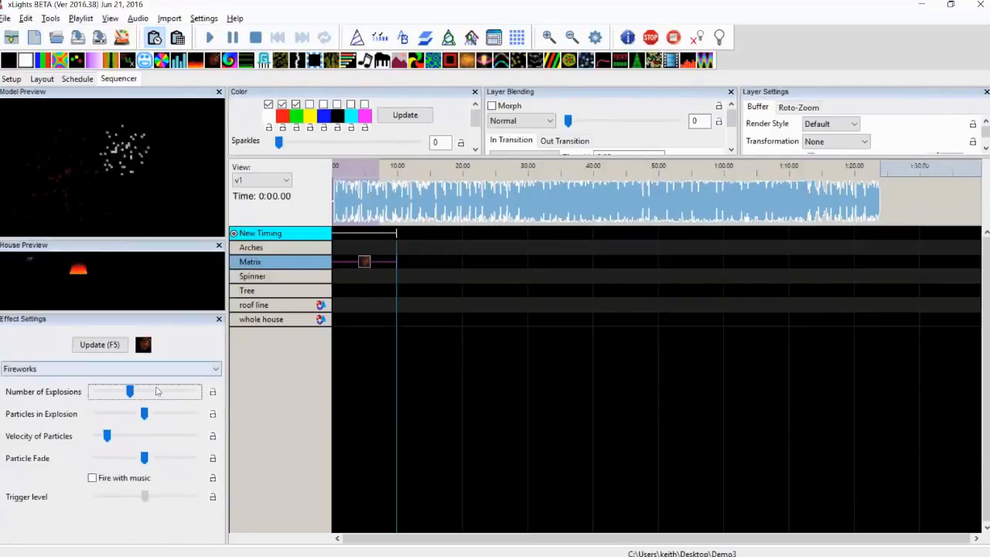
Step: Try the minimum and maximum particles per explosion, settling on about a quarter of the range, with a just-below-medium number of explosions
mouse_move(130, 392)
mouse_down()
mouse_move(116, 392)
mouse_move(143, 414)
mouse_move(109, 415)
mouse_move(115, 392)
mouse_up()
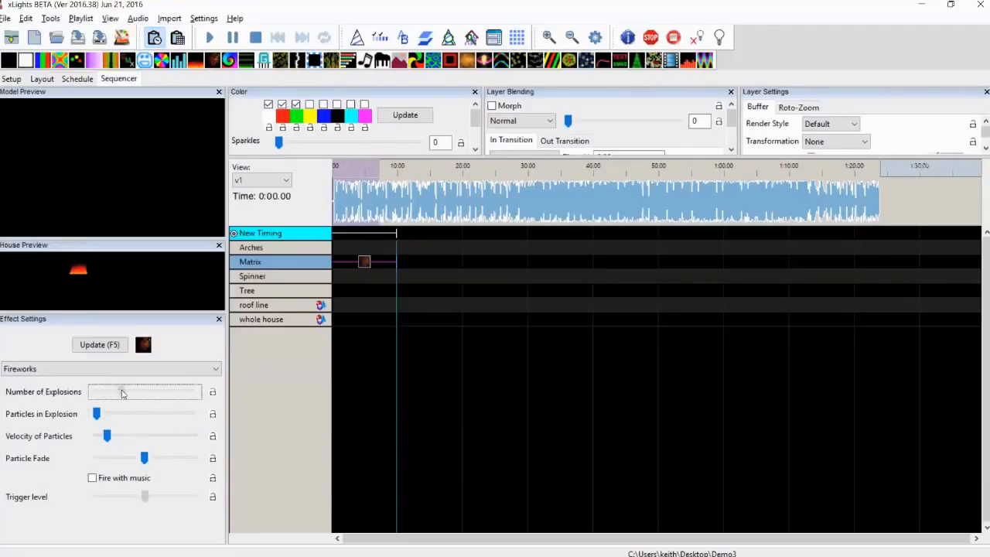
drag(122, 393, 140, 393)
drag(97, 414, 203, 410)
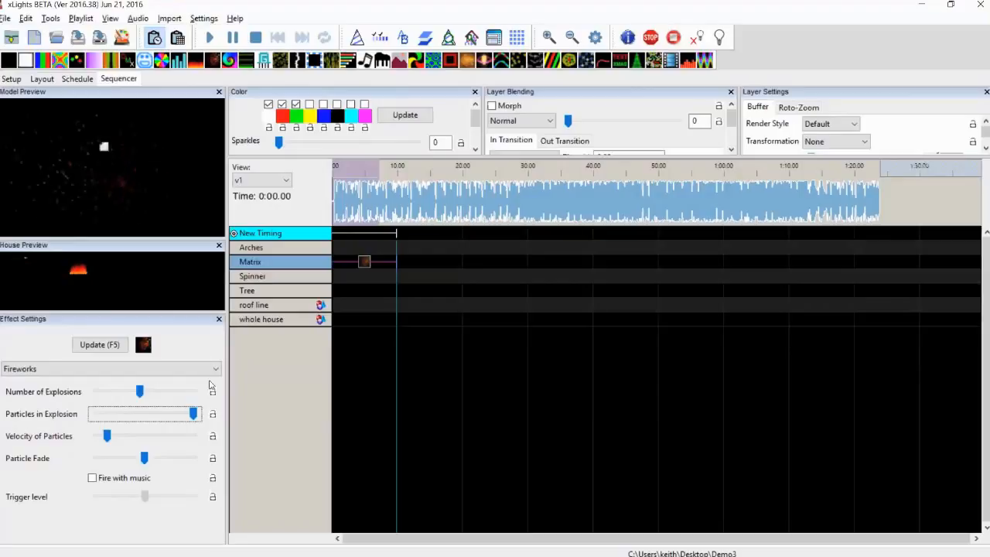
click(135, 416)
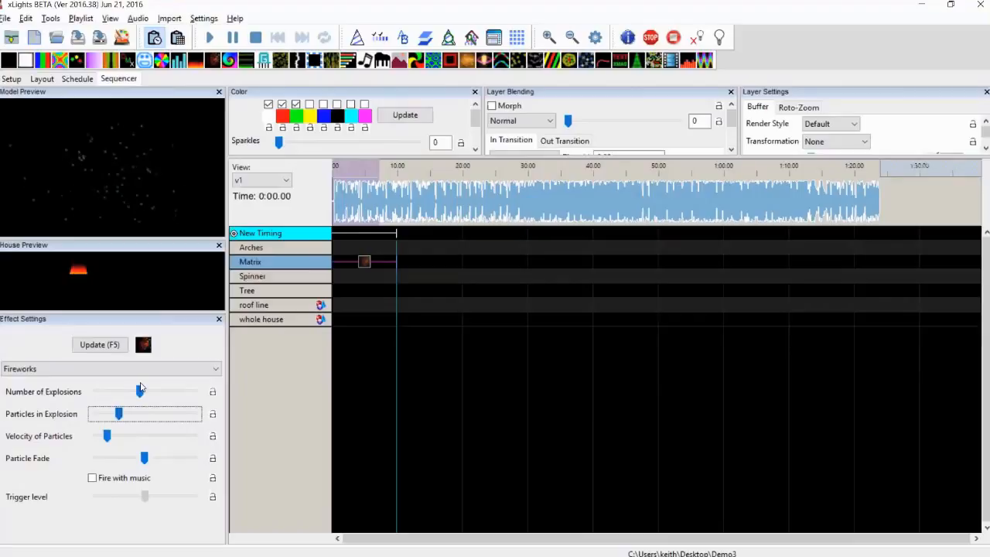
Step: Try the maximum number of explosions and a high particle velocity, and bring them back to medium and about a quarter respectively
drag(140, 390, 195, 391)
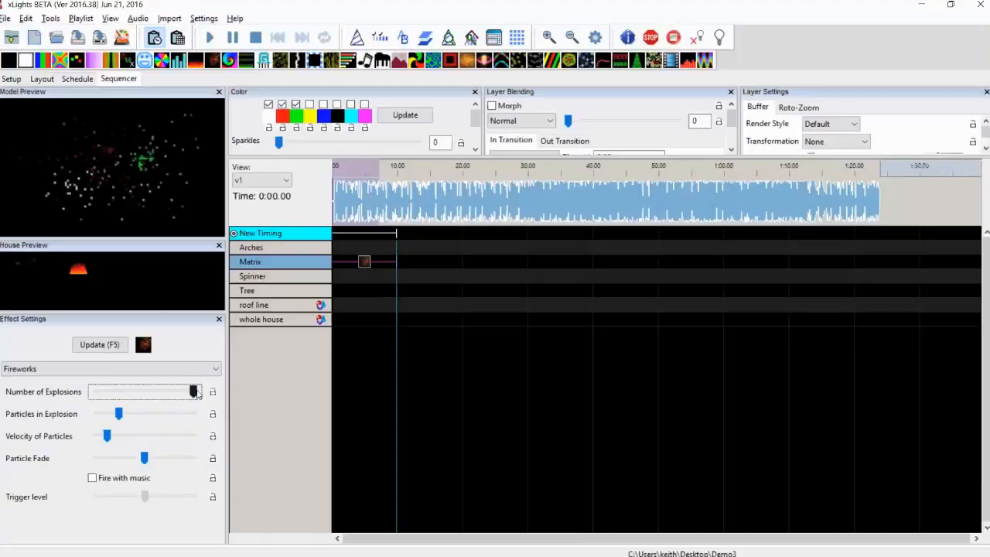
drag(192, 392, 140, 390)
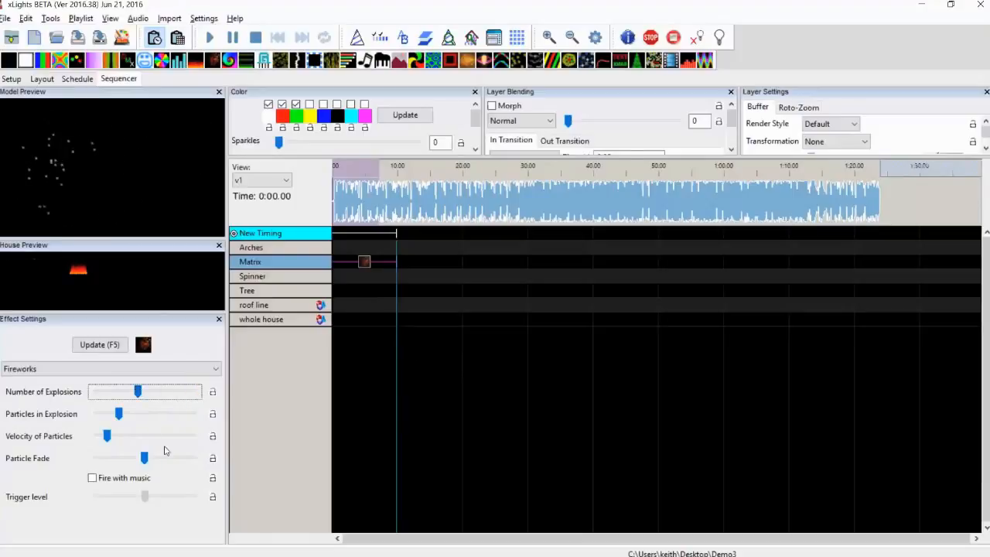
drag(110, 438, 191, 440)
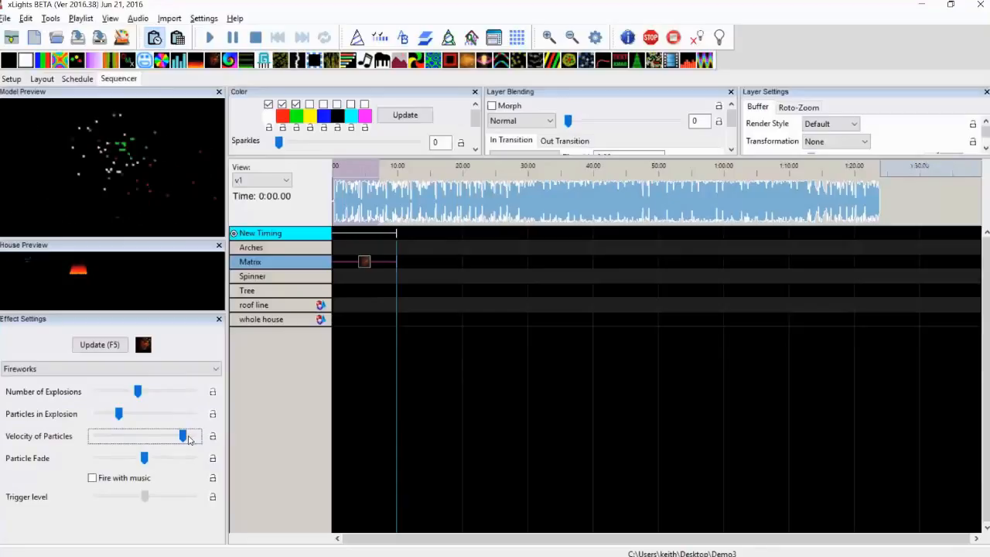
drag(183, 438, 111, 437)
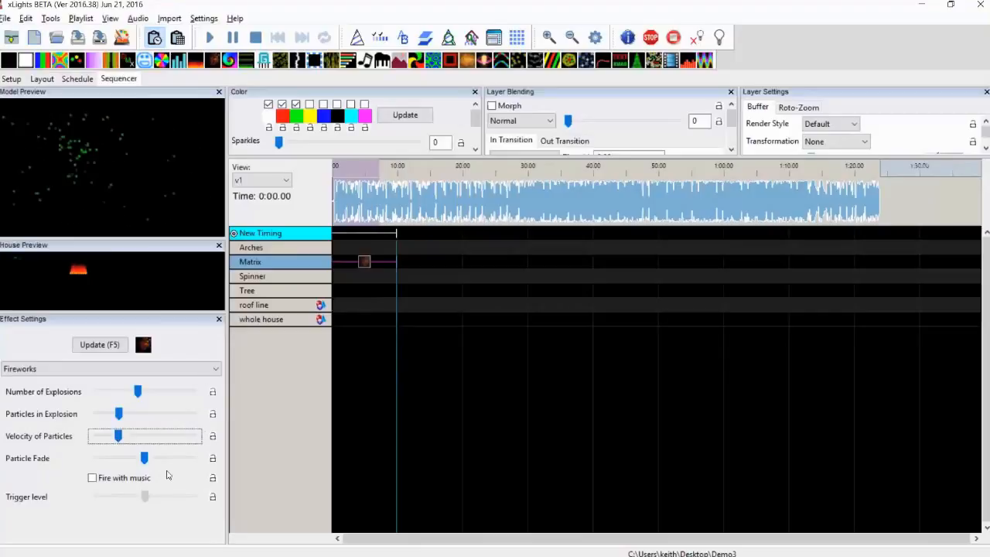
Step: Turn on Fire with music for the Fireworks effect and play the selected time range to preview it
click(123, 478)
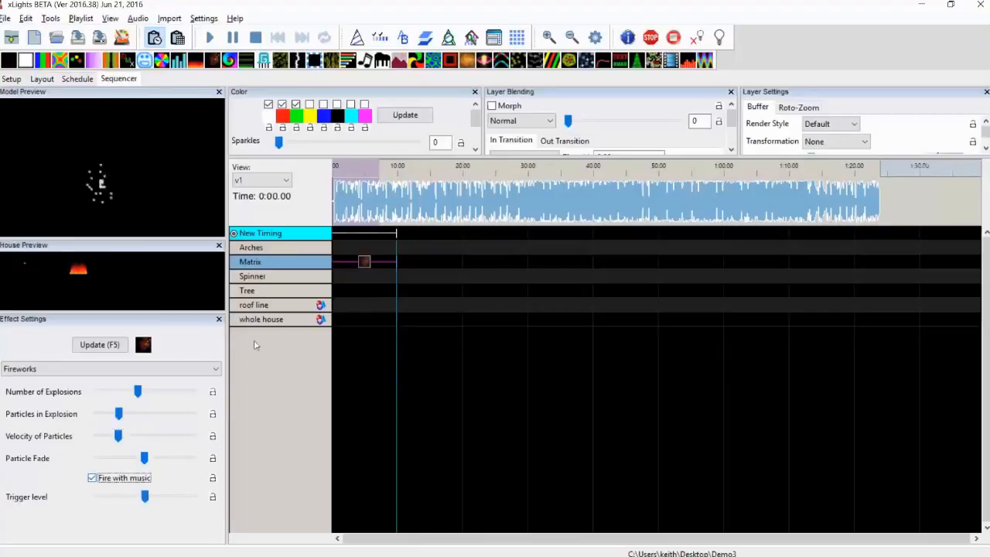
click(212, 37)
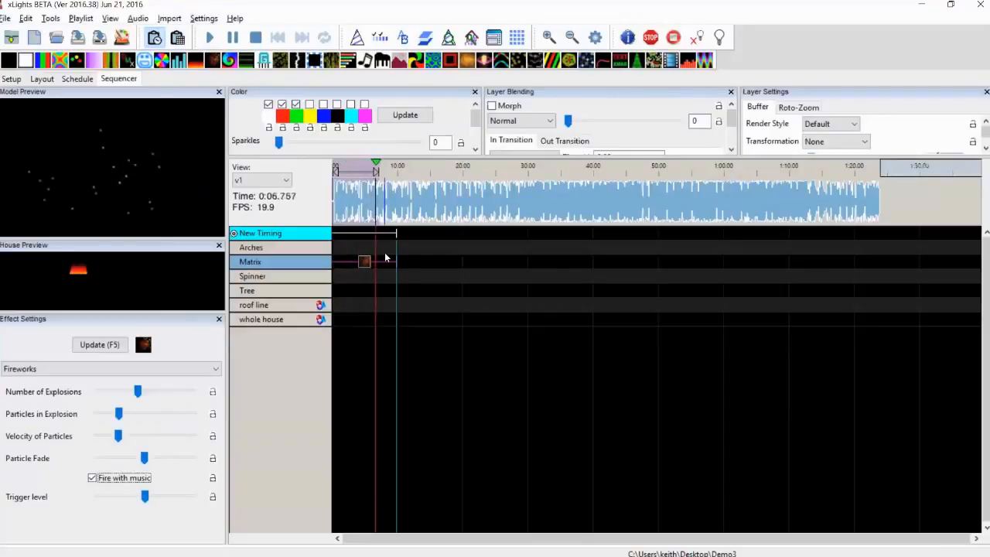
key(space)
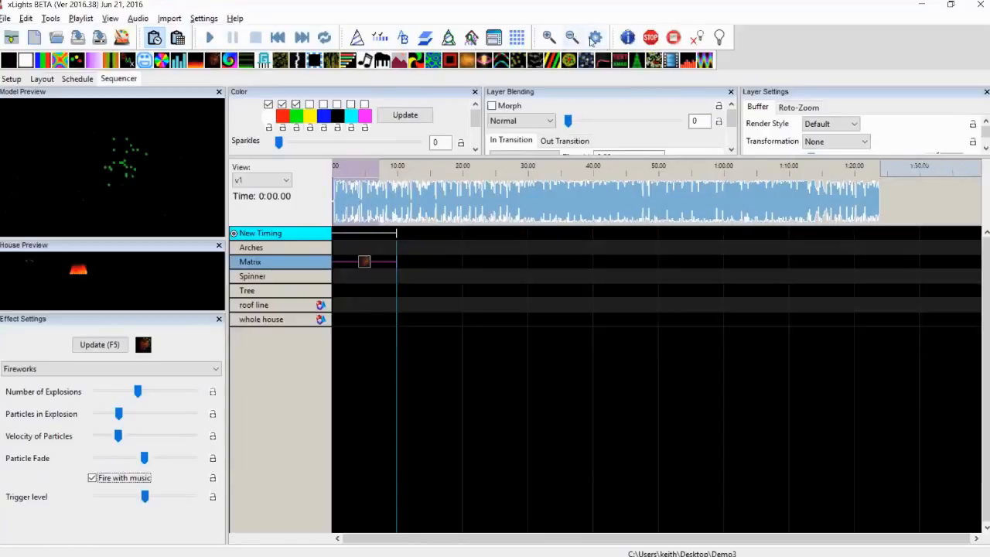
Step: Raise the Fireworks trigger level to about three quarters, judging by the enlarged waveform, and play the selected range again
click(548, 37)
click(549, 37)
click(549, 38)
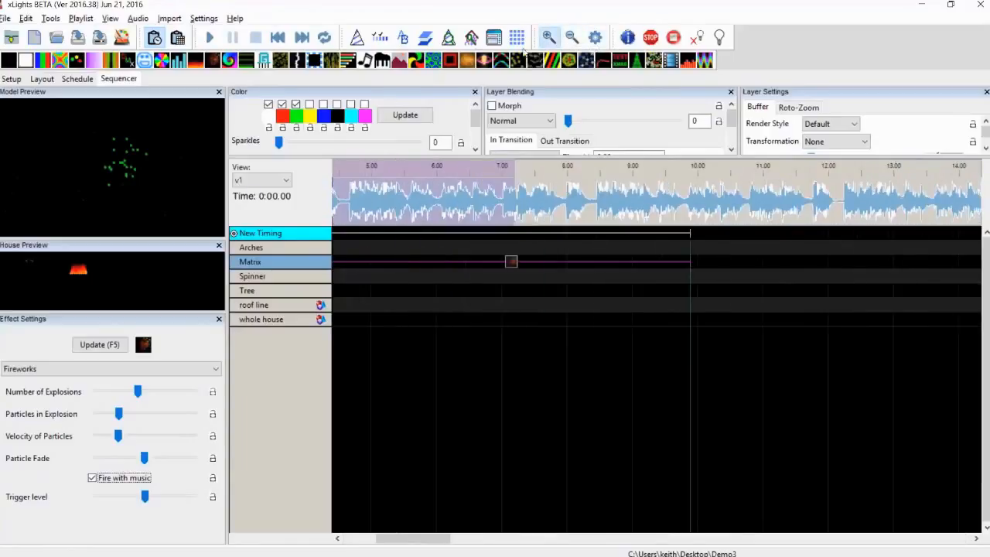
click(549, 37)
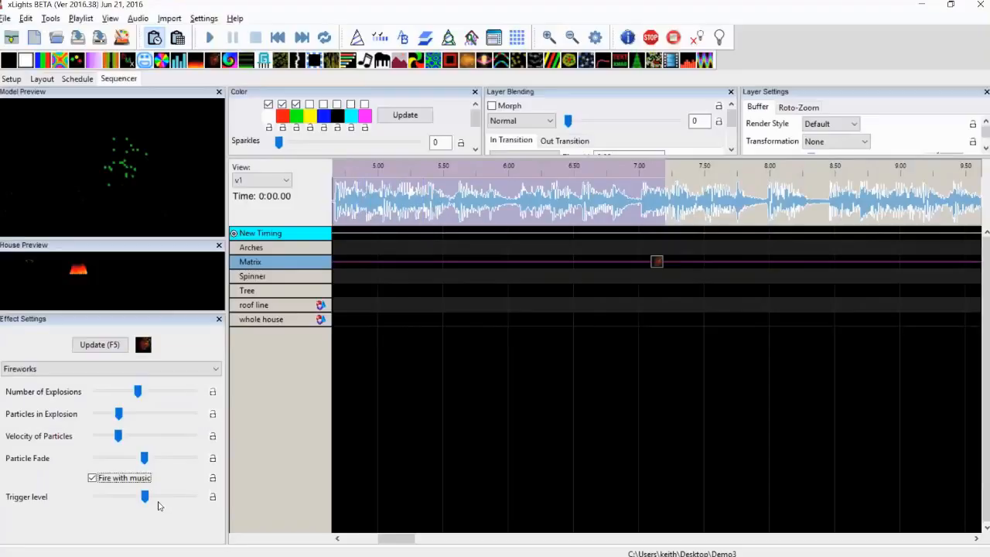
drag(146, 498, 175, 501)
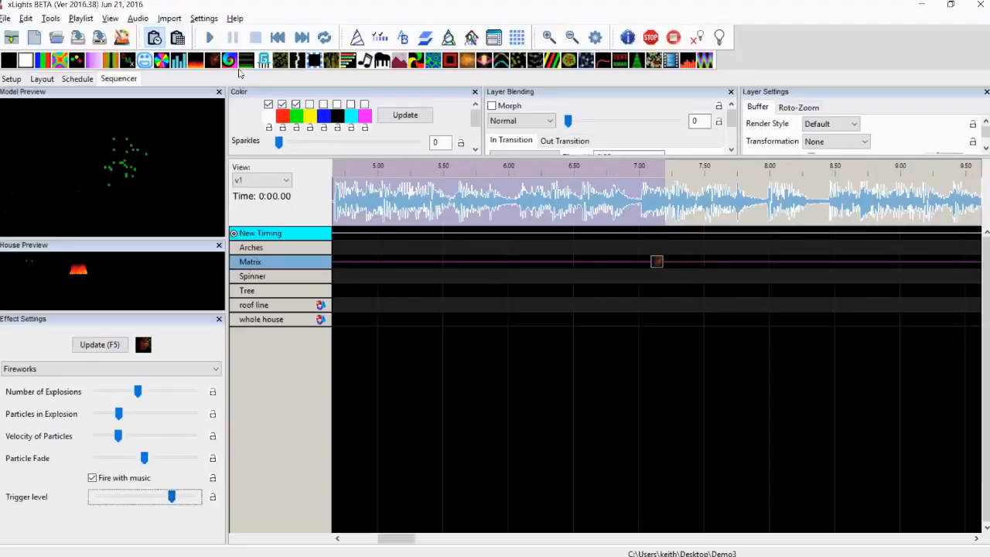
click(211, 39)
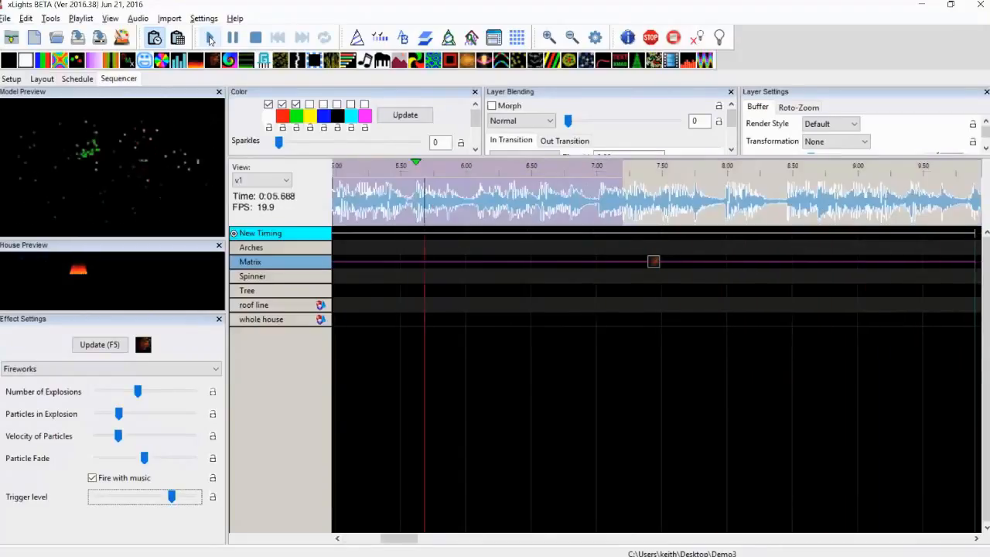
key(space)
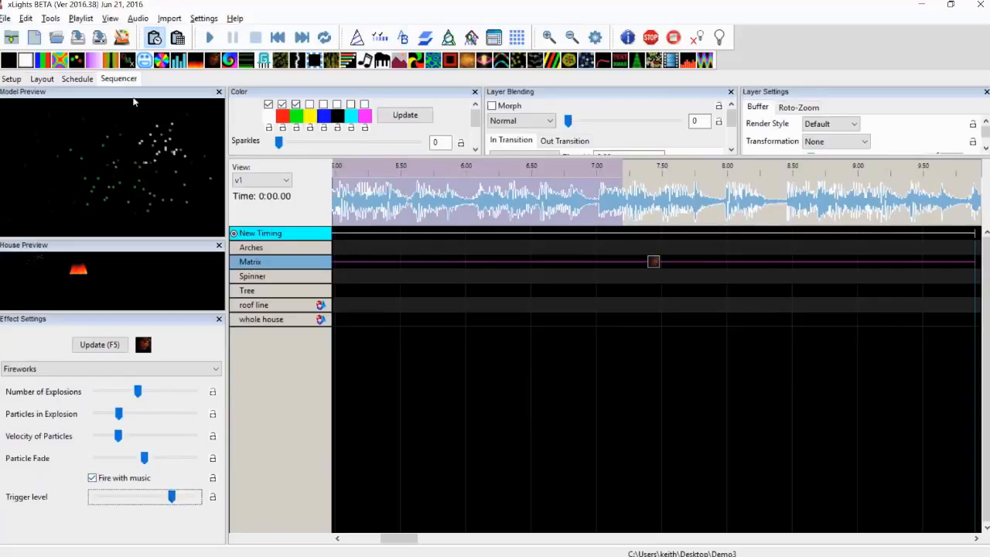
Step: Try a near-minimum and a near-maximum Fireworks trigger level, playing the selected time range at each setting
drag(172, 497, 130, 499)
click(209, 38)
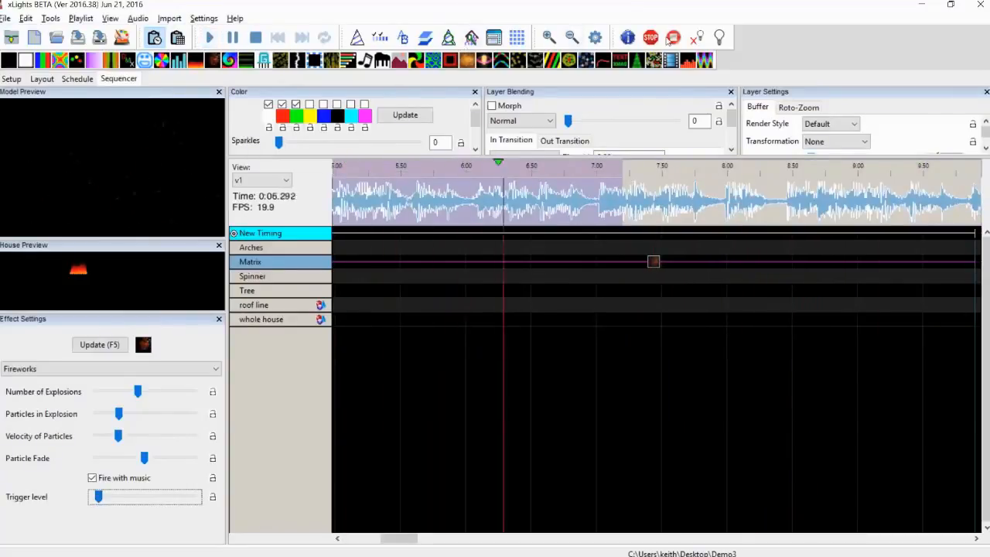
key(space)
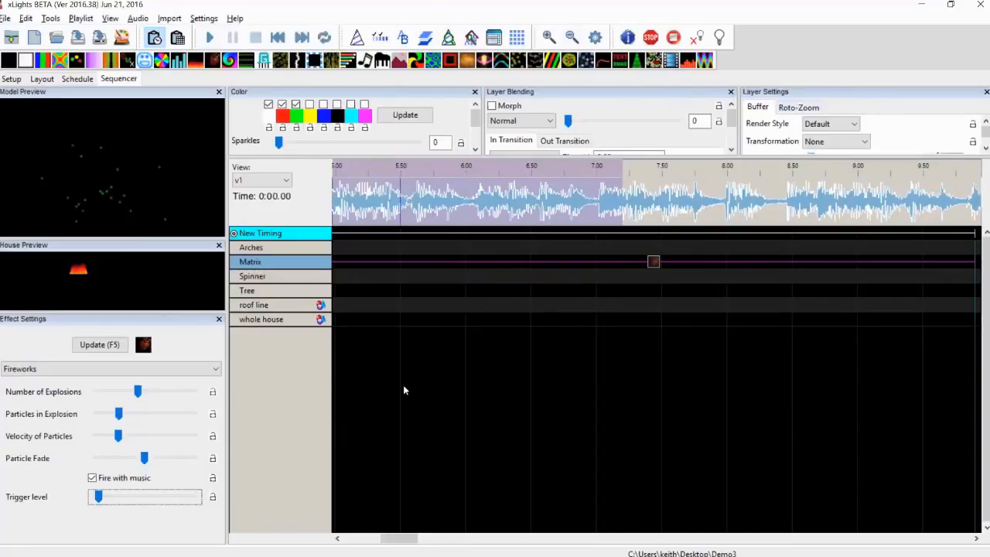
drag(105, 499, 189, 499)
click(208, 40)
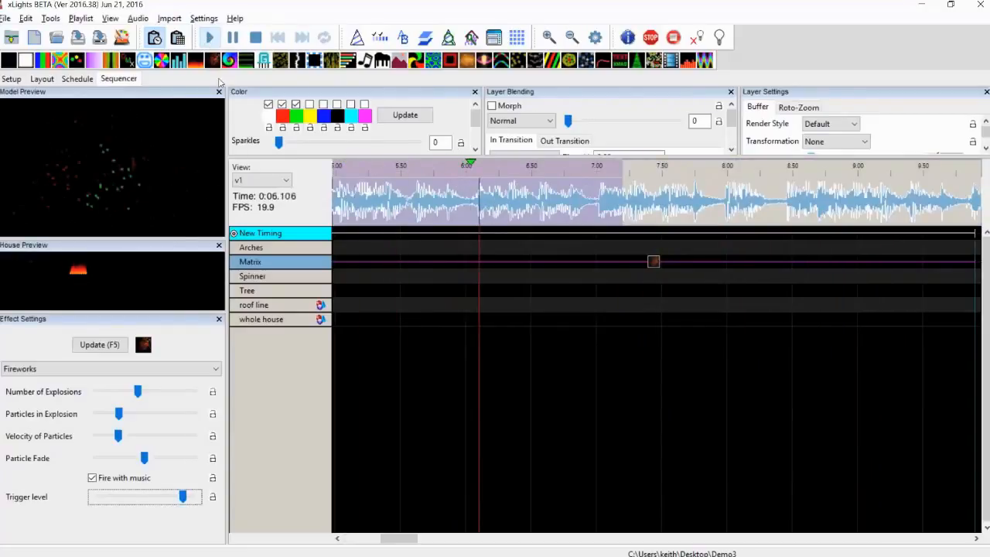
key(space)
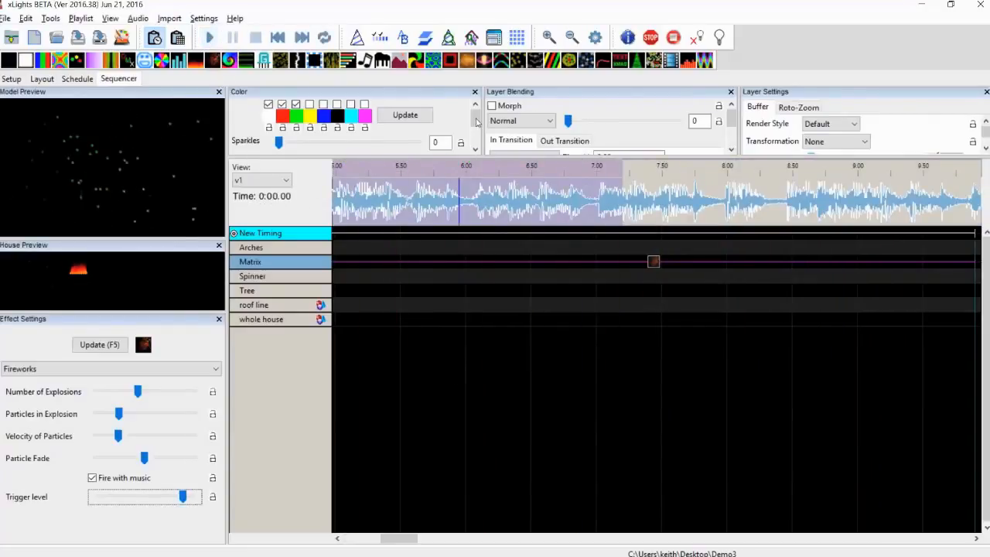
Step: Replace the Fireworks effect on the Matrix row with Galaxy and set its start center to X 51 and Y 49
click(568, 39)
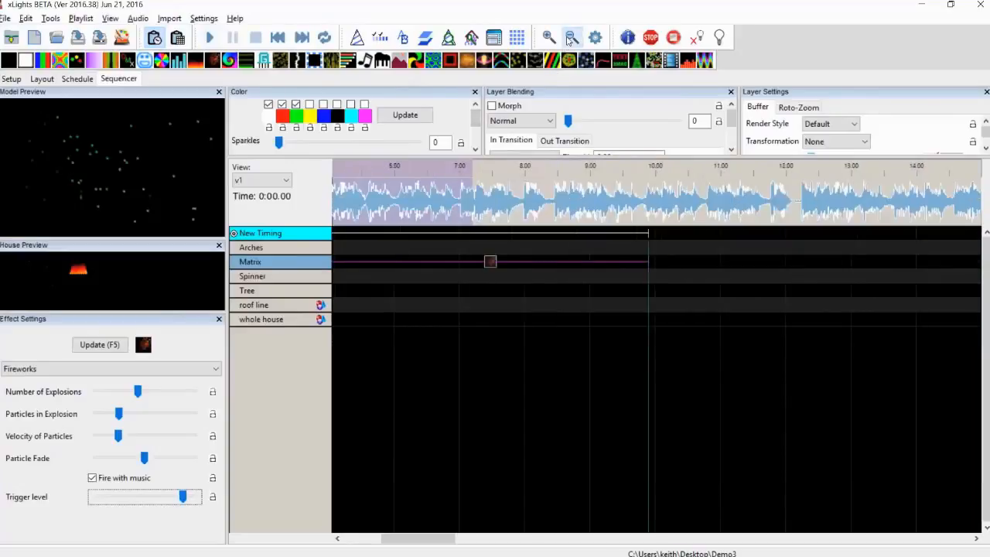
click(568, 39)
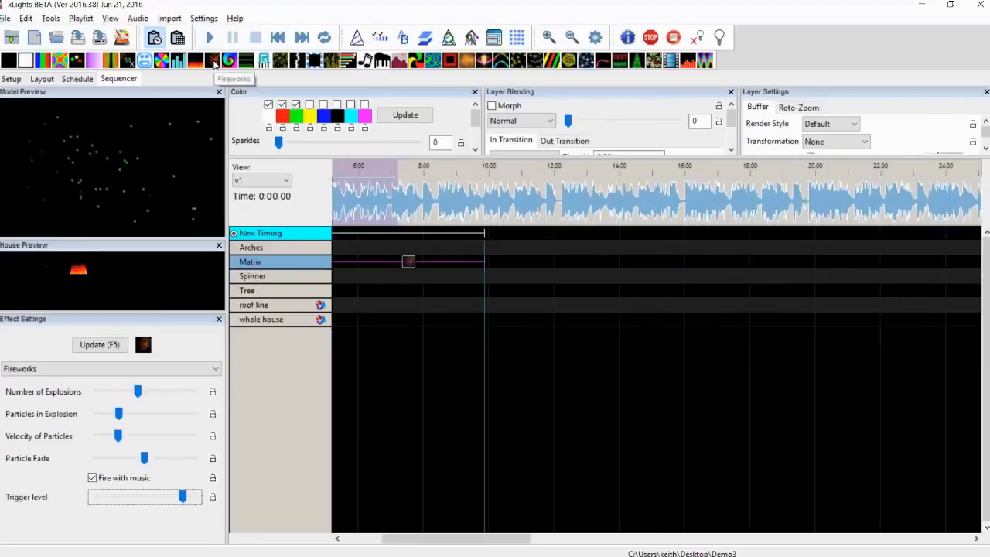
drag(230, 62, 411, 267)
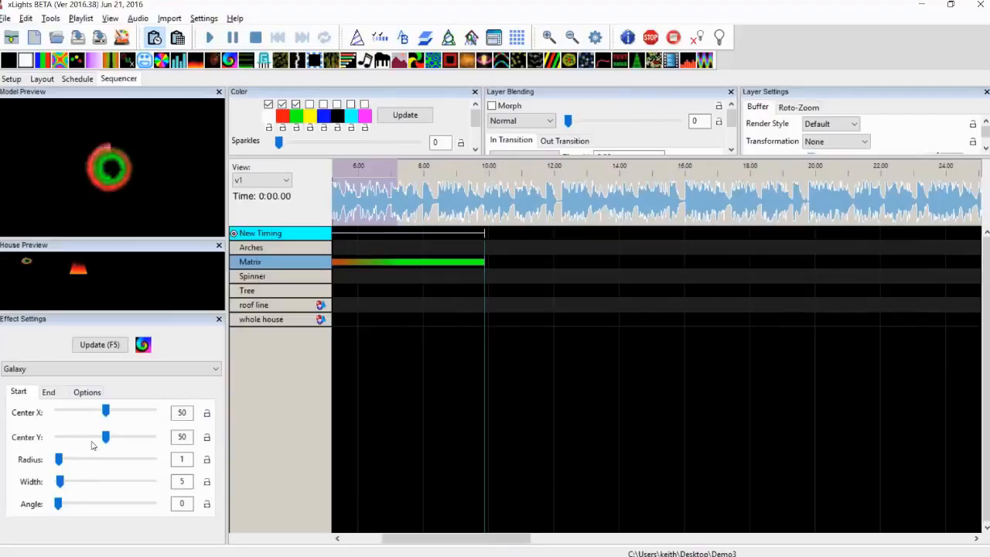
mouse_move(106, 412)
mouse_down()
mouse_move(80, 412)
mouse_move(151, 411)
mouse_move(114, 408)
mouse_up()
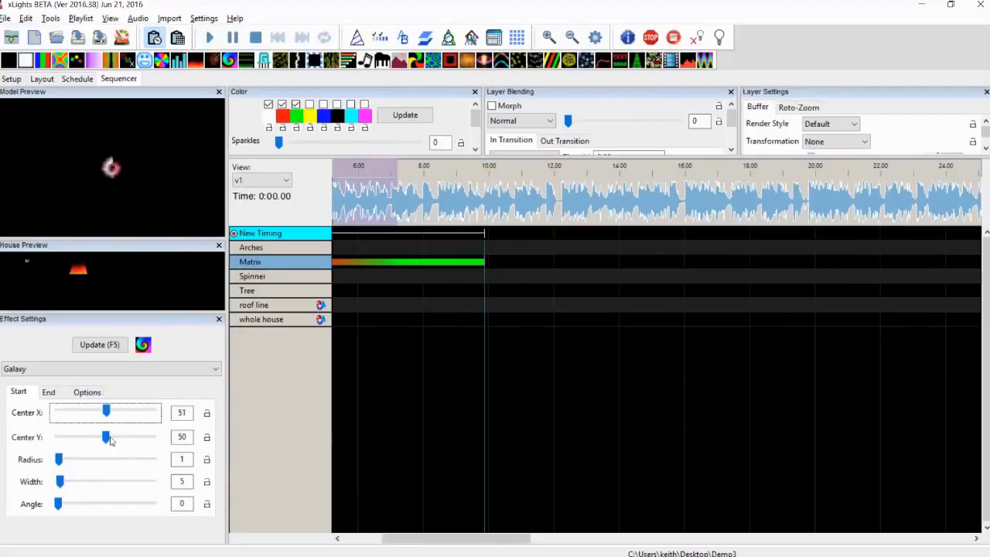
mouse_move(108, 438)
mouse_down()
mouse_move(129, 439)
mouse_move(108, 438)
mouse_up()
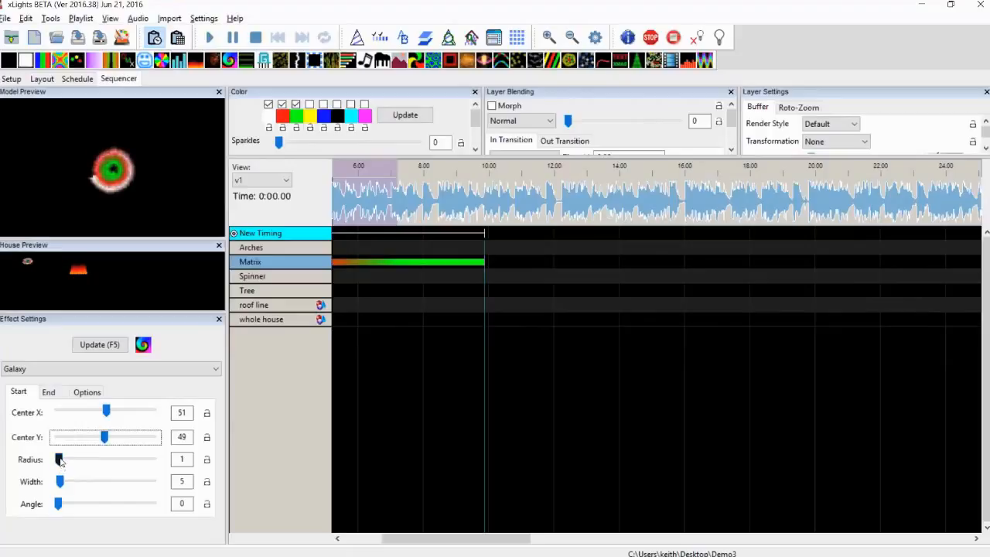
Step: Try a Galaxy start radius of 152, settle on 29, and check the end settings for comparison
drag(60, 459, 115, 459)
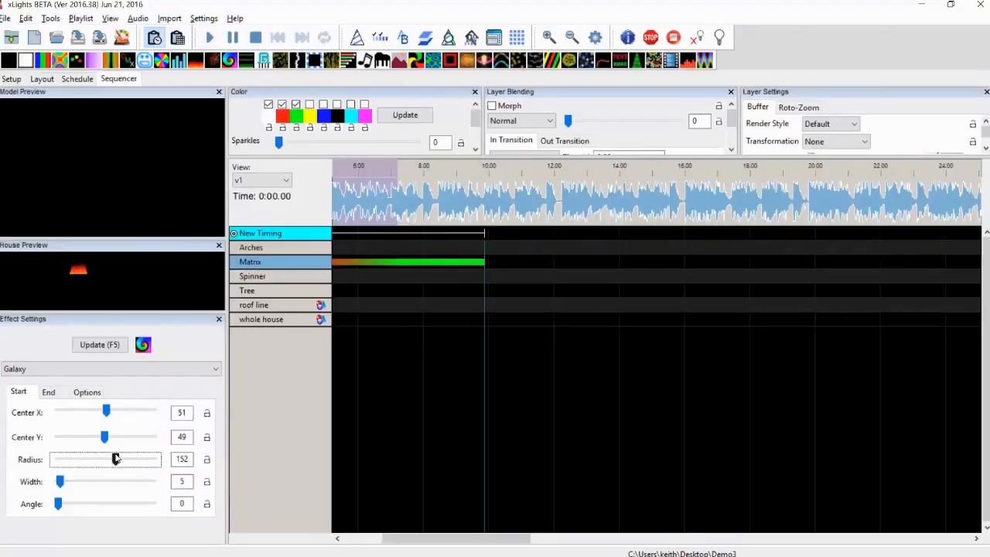
drag(115, 460, 69, 459)
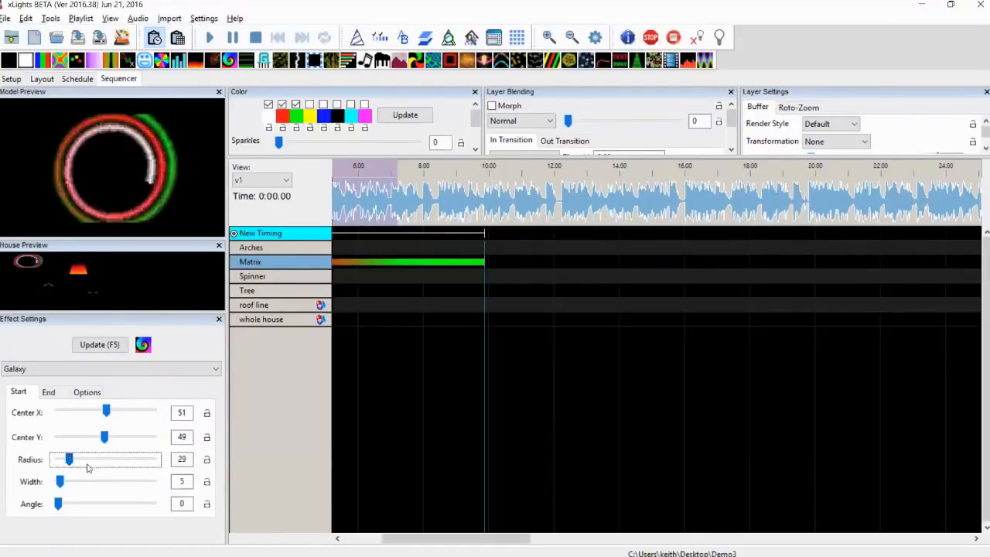
click(49, 393)
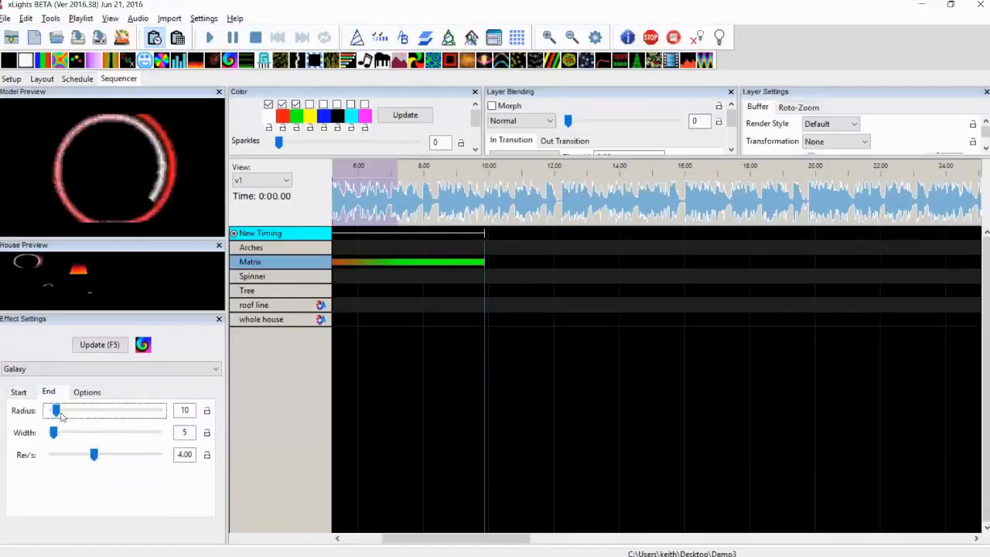
click(18, 392)
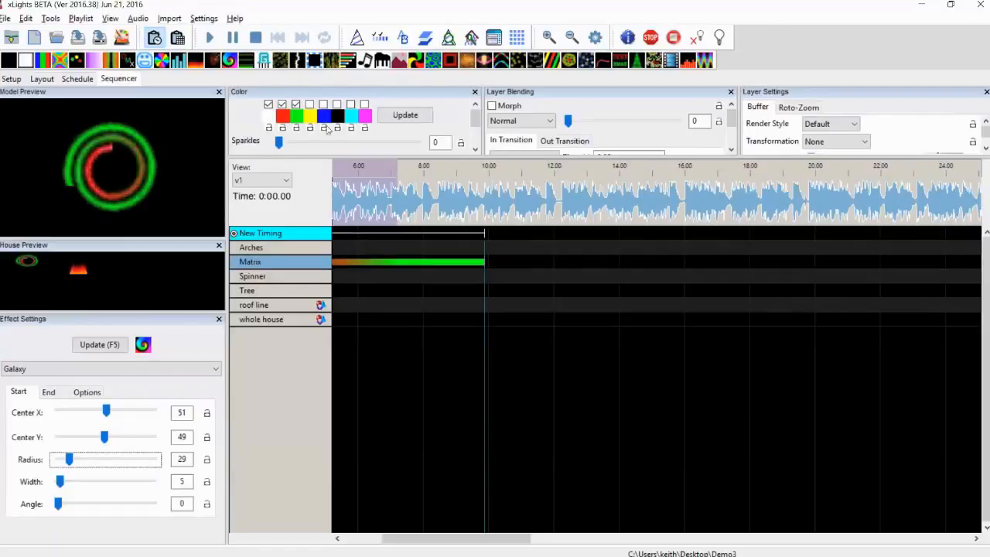
Step: Limit the Galaxy effect's color palette to red by disabling white and green
click(283, 104)
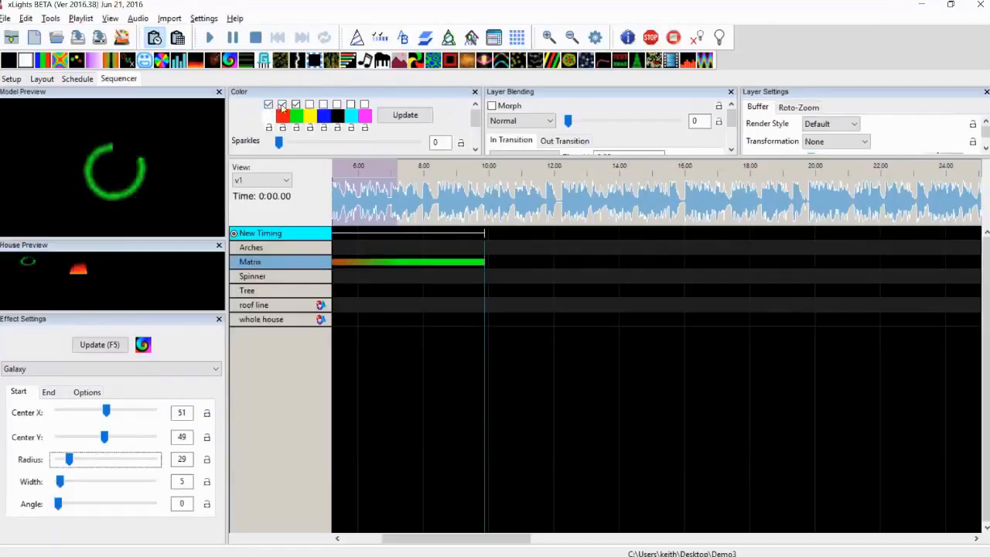
click(268, 104)
click(296, 104)
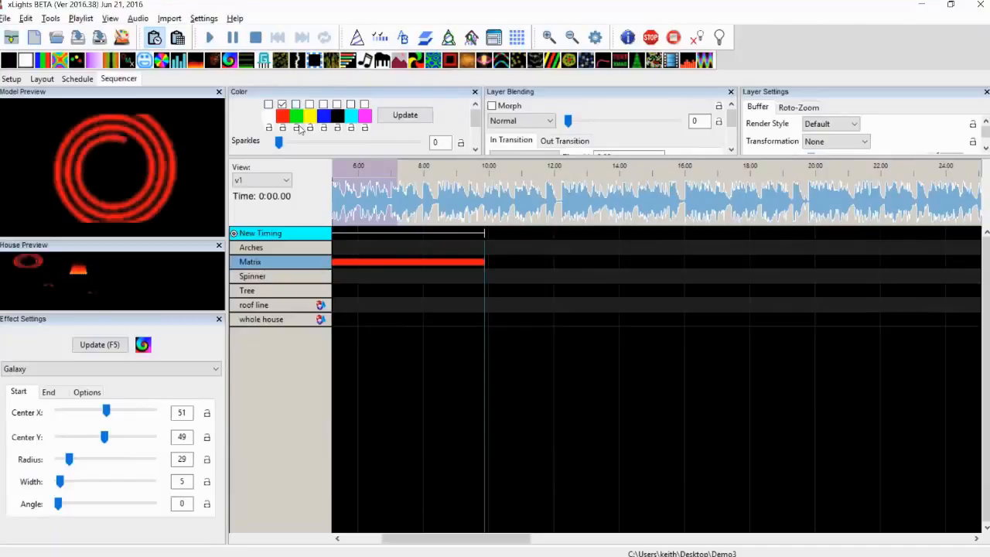
Step: Try a Galaxy start width of 55 and restore it to 5, and try start angles of 36 and 226, settling on 47
drag(71, 484, 99, 481)
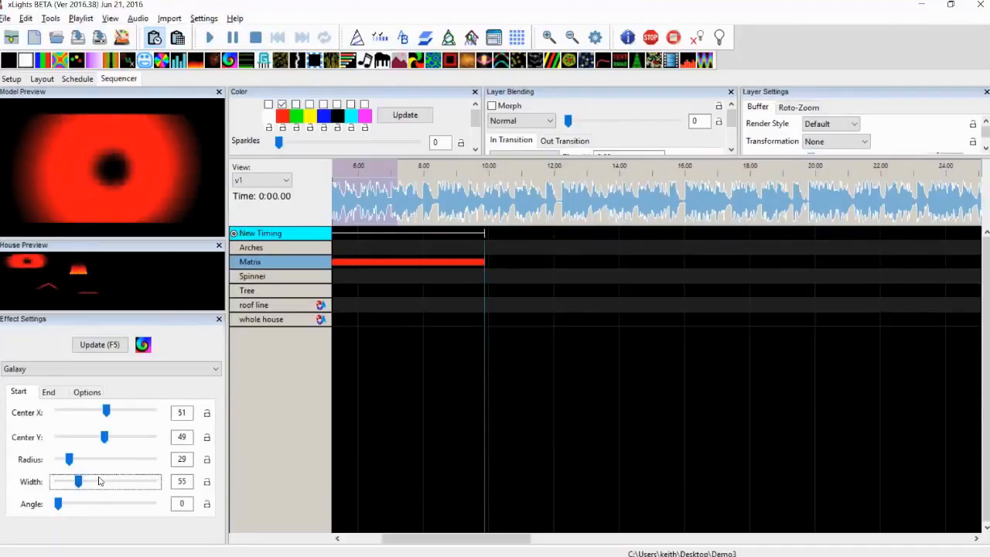
drag(78, 481, 60, 481)
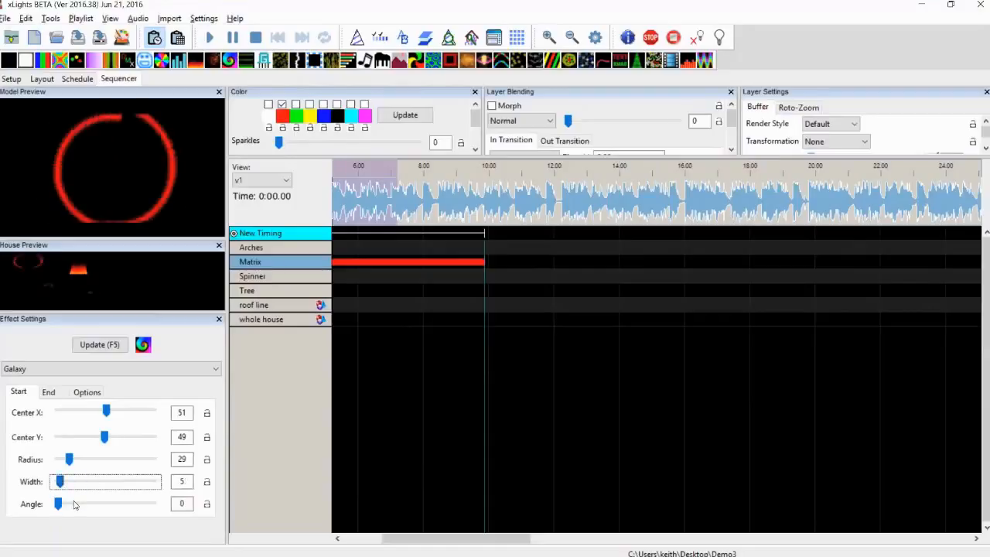
click(75, 504)
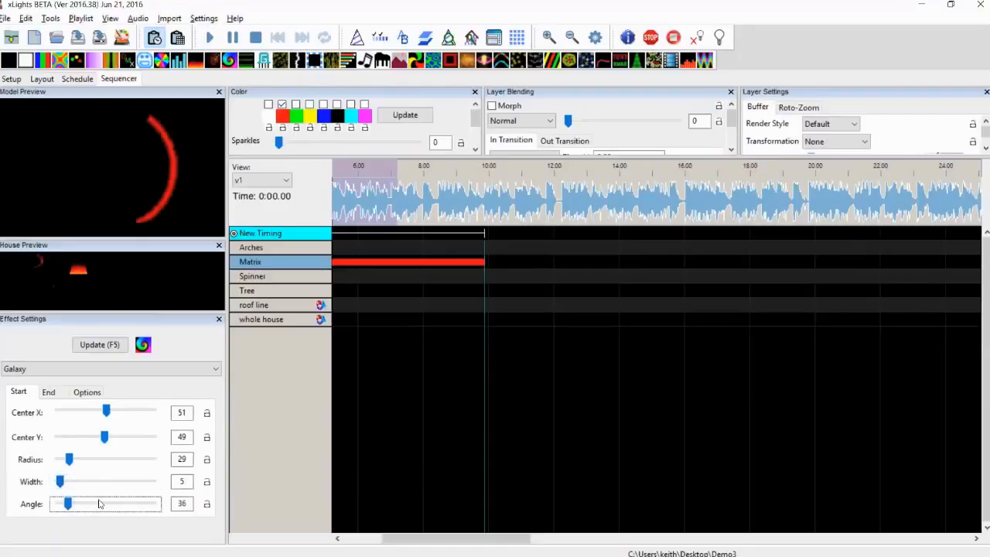
mouse_move(105, 503)
mouse_down()
mouse_move(124, 505)
mouse_move(58, 504)
mouse_move(118, 502)
mouse_up()
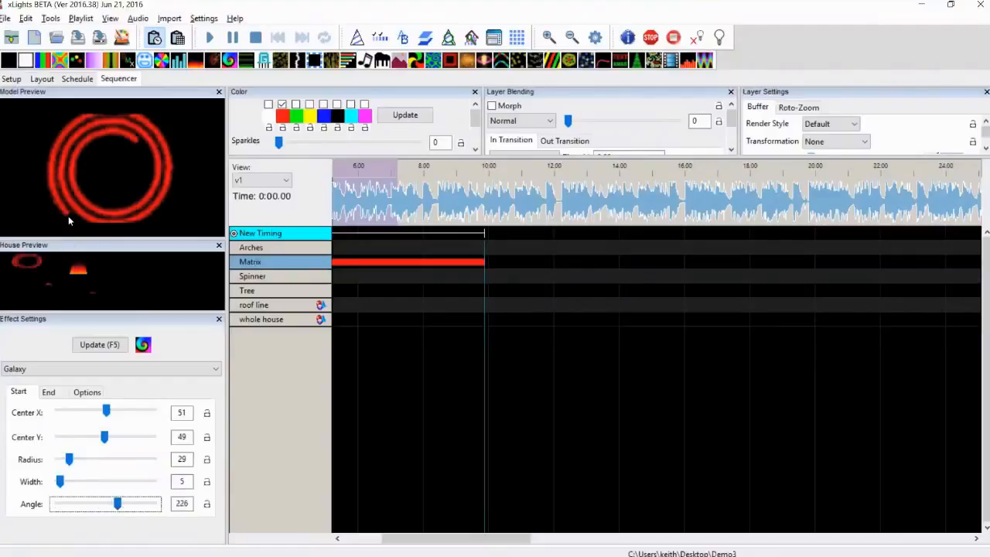
drag(118, 503, 71, 503)
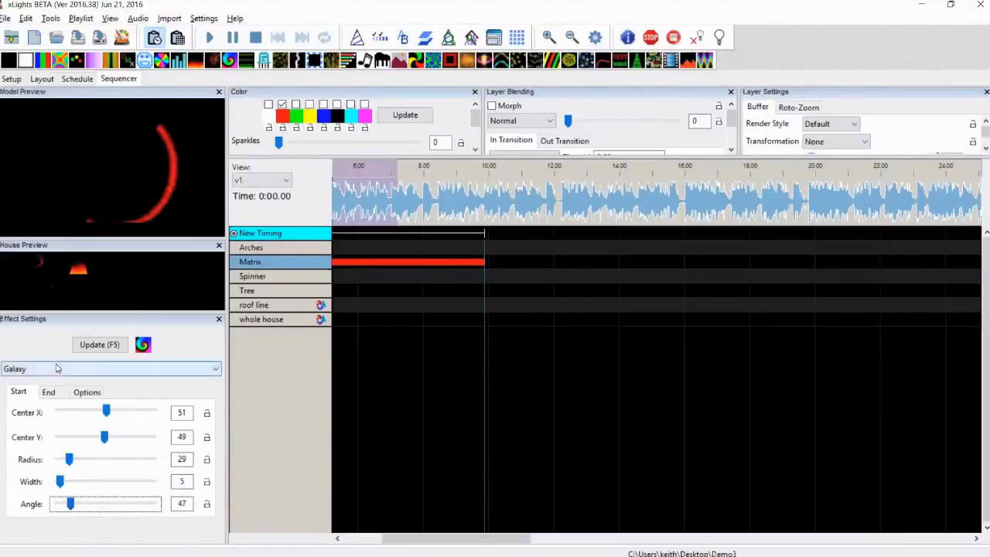
Step: Set the Galaxy end radius to 0 after trying 126, the end width to 74 and the revolutions to 7.06
click(49, 392)
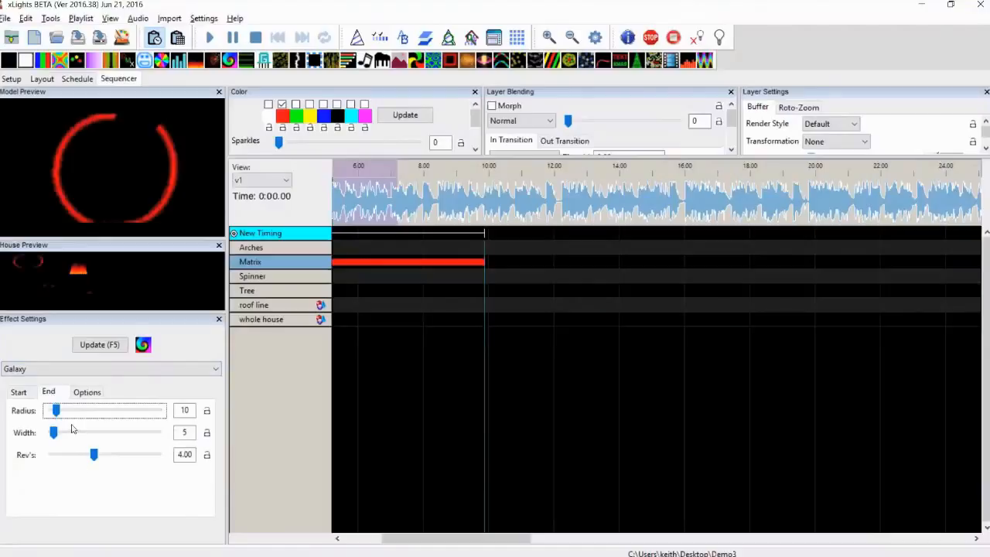
drag(56, 411, 87, 411)
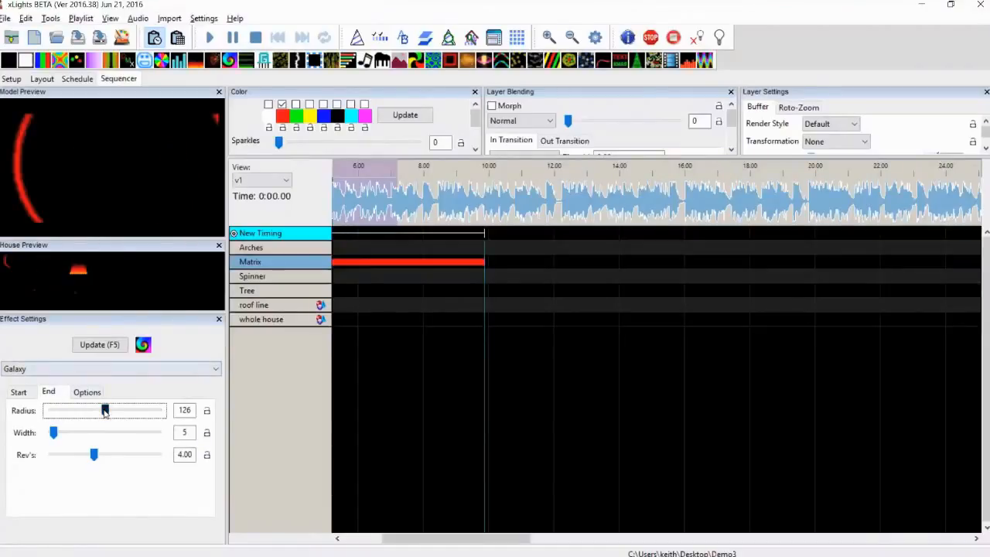
drag(105, 411, 91, 412)
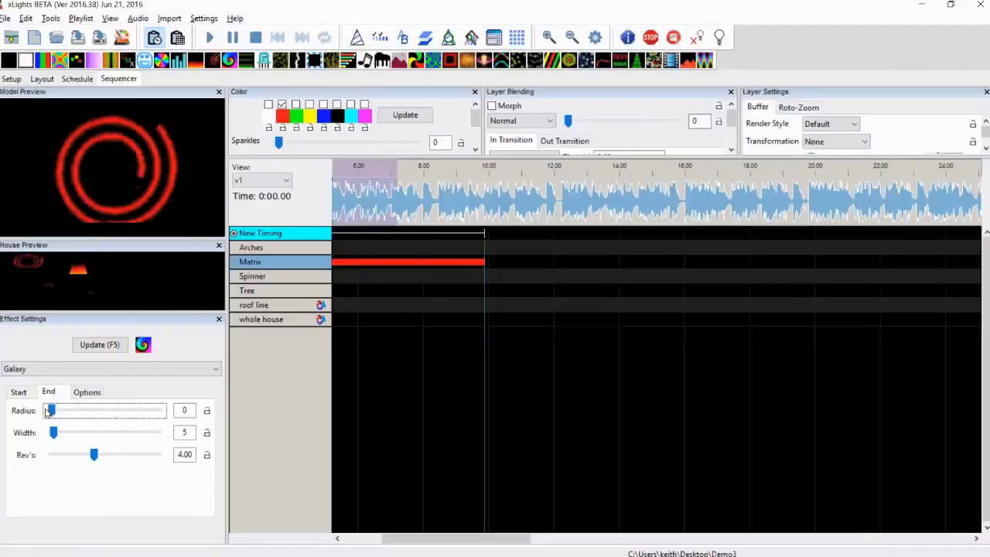
drag(53, 432, 84, 433)
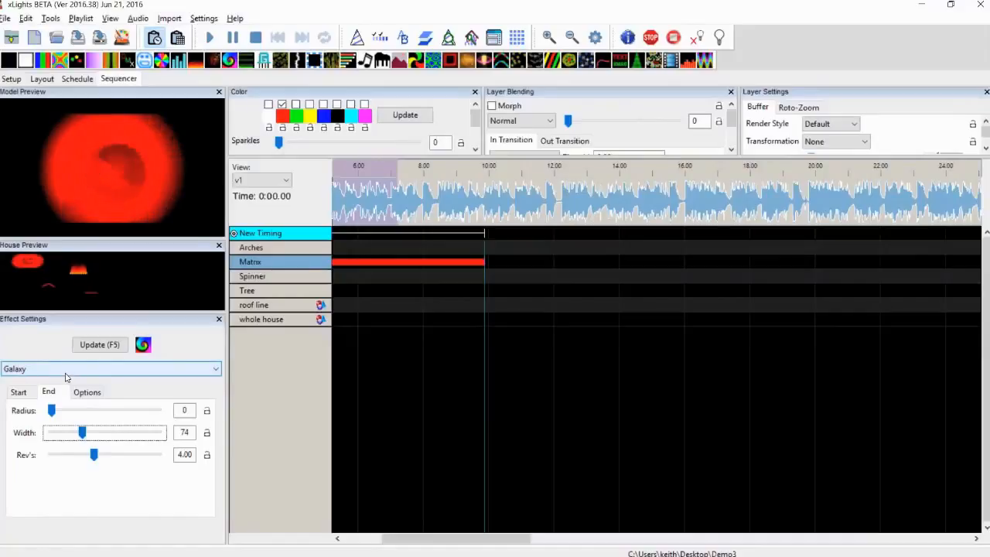
drag(94, 455, 128, 455)
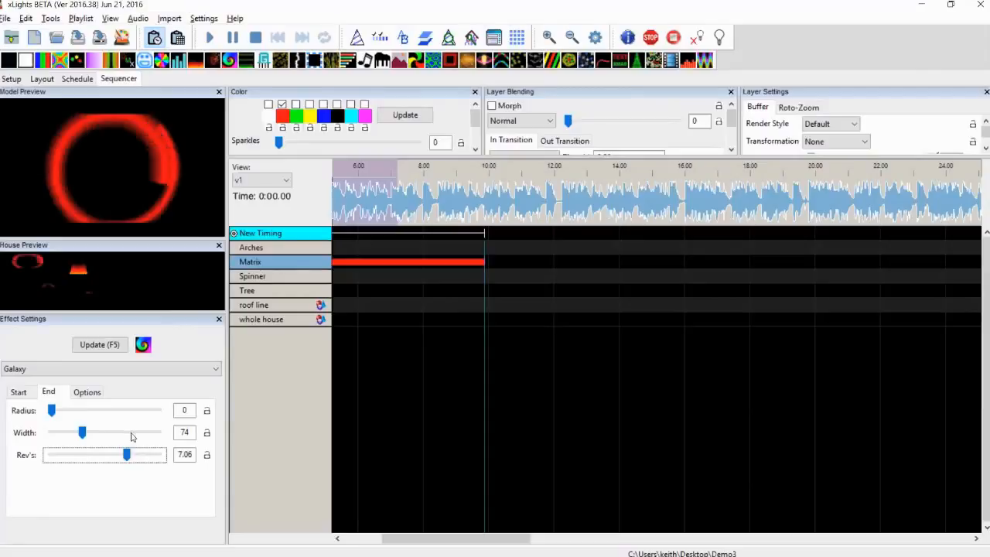
Step: Add green to the Galaxy effect's red palette and reduce the end width to 0
click(81, 392)
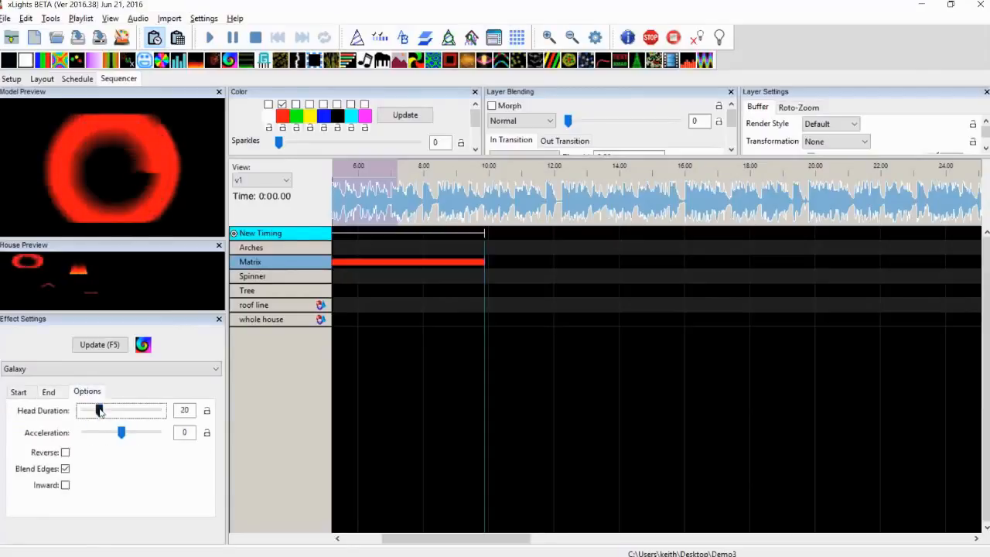
click(296, 104)
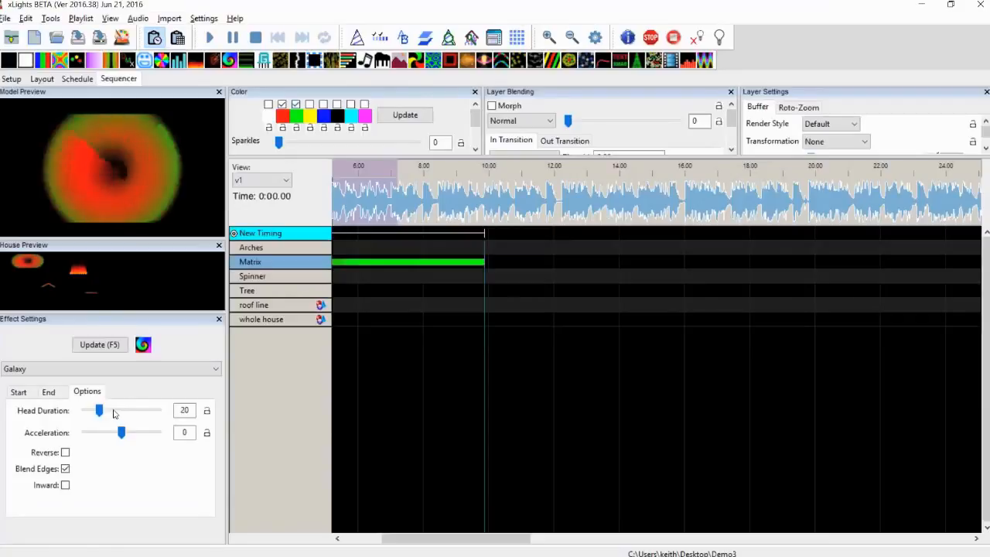
click(20, 392)
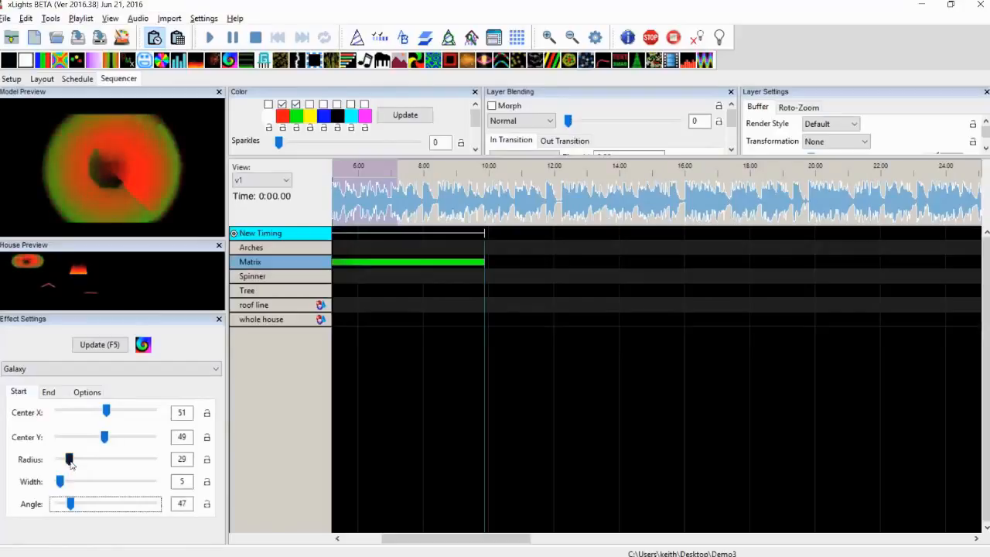
click(50, 392)
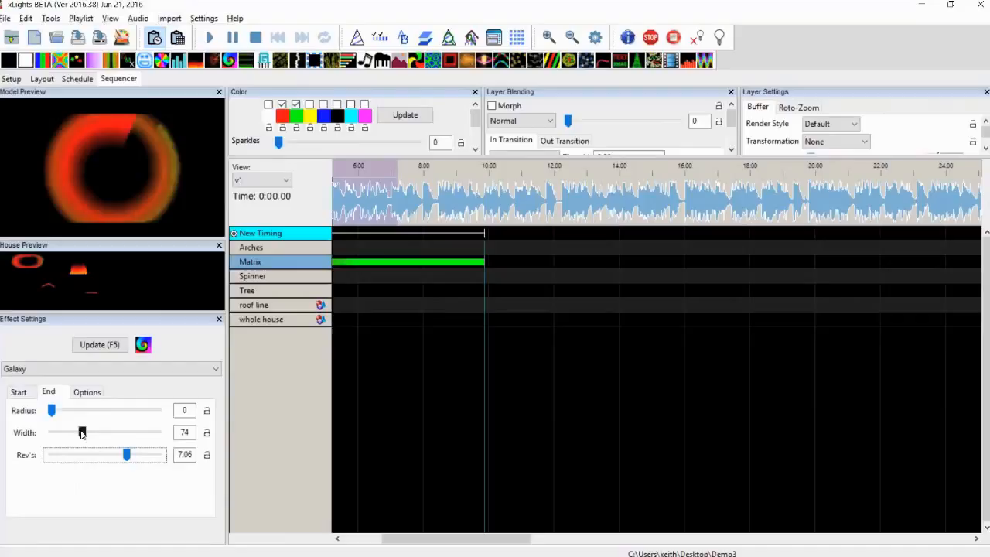
drag(82, 433, 50, 433)
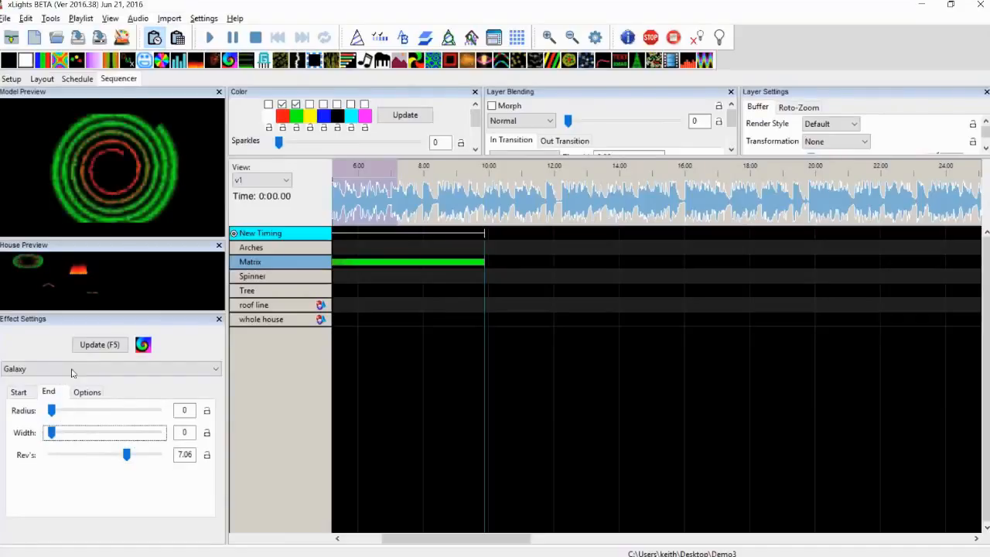
Step: Set the Galaxy revolutions to 3.06 and the head duration to 4, after trying 1.06 revolutions and a head duration of 78
click(86, 392)
drag(94, 410, 142, 411)
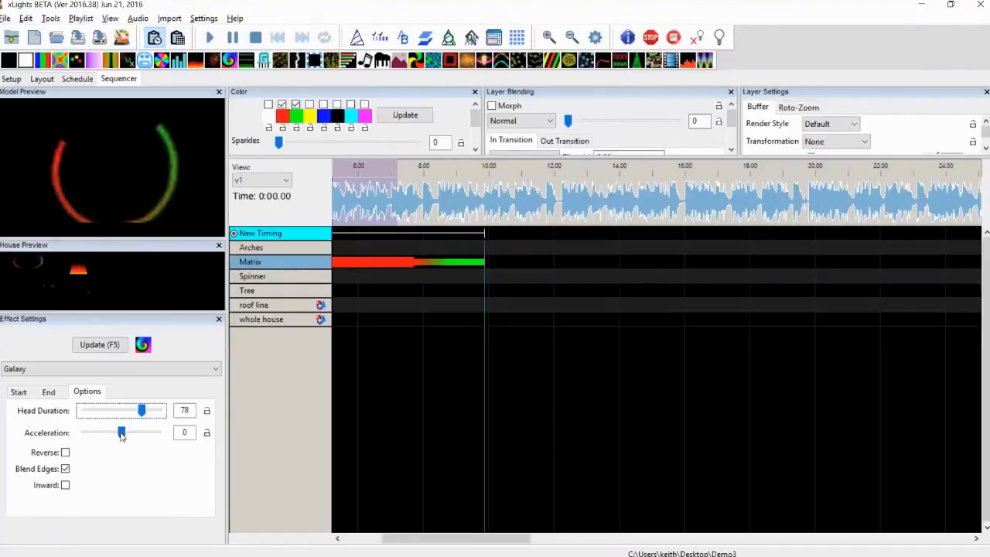
click(48, 392)
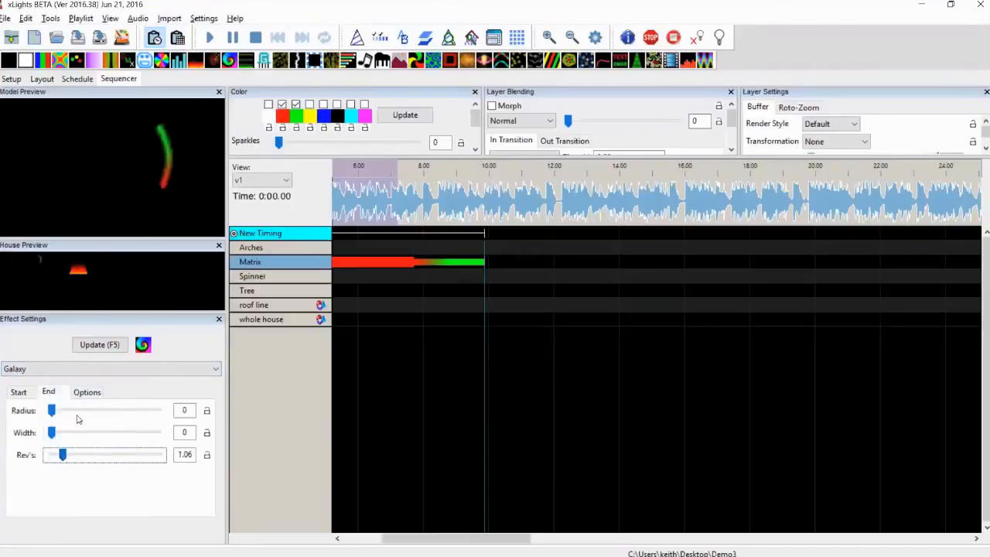
click(78, 455)
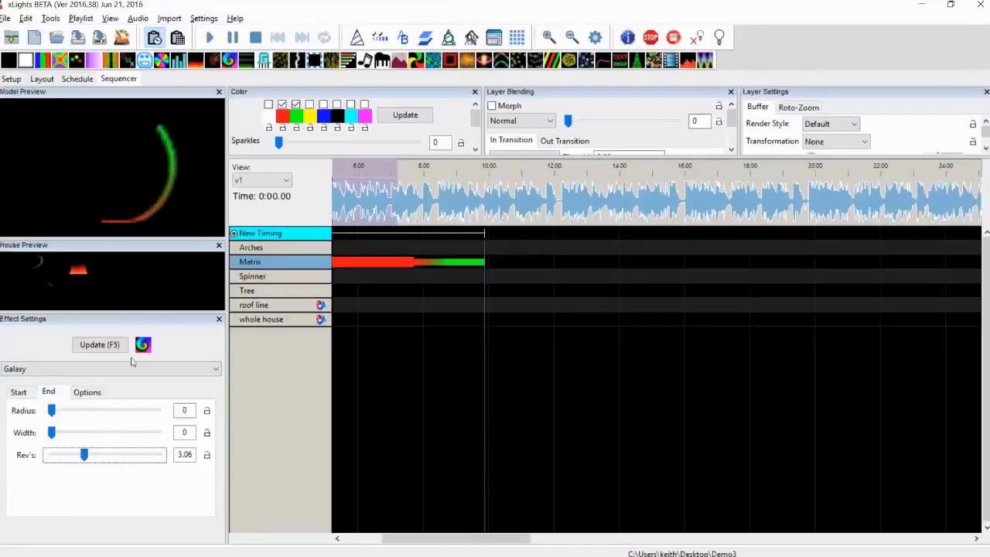
click(87, 392)
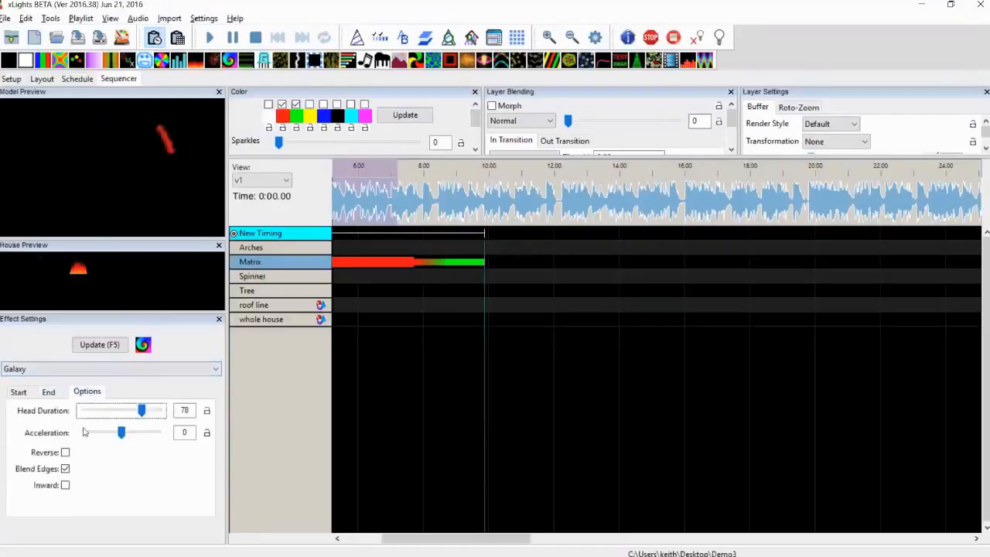
click(91, 412)
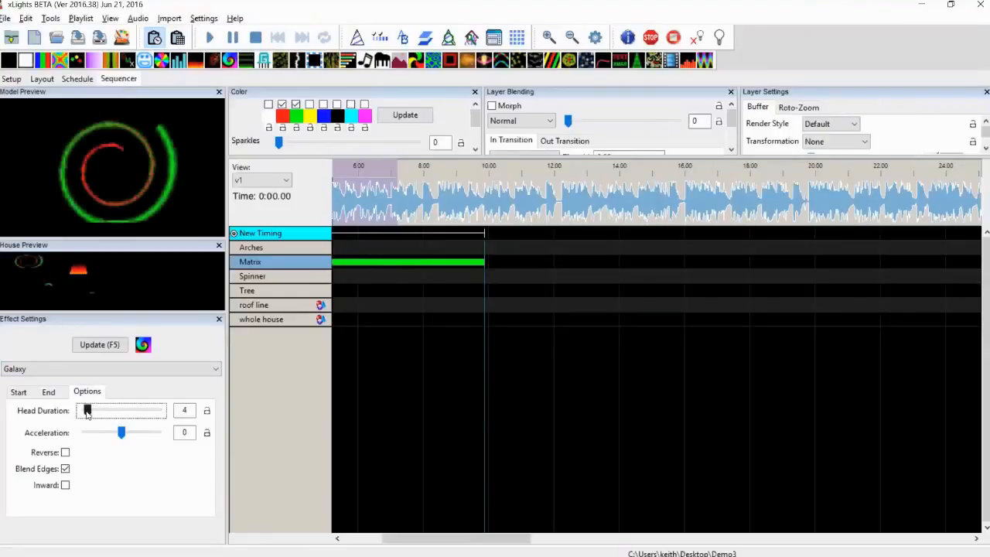
Step: Set the Galaxy head duration to 68 after trying 100, and set the acceleration to 5
drag(88, 413, 192, 410)
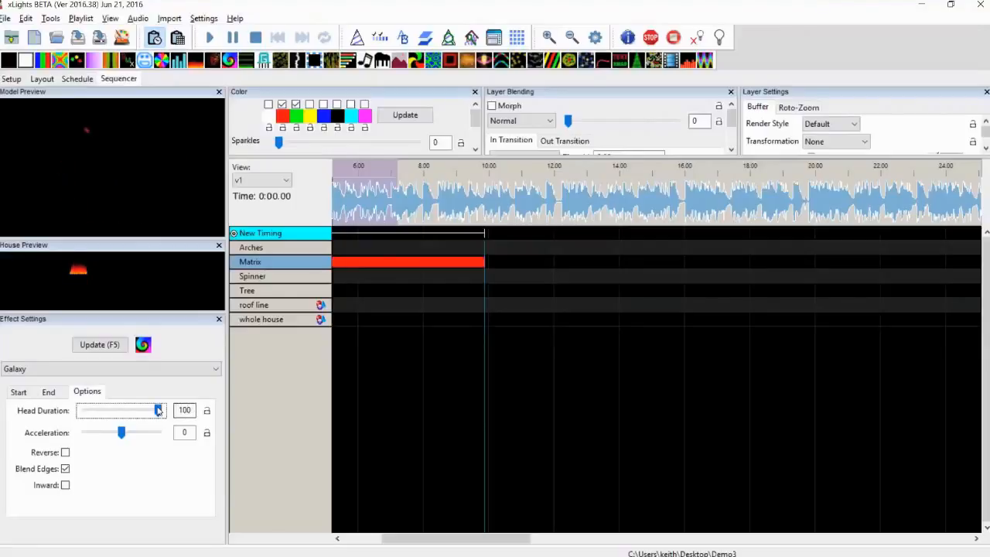
drag(154, 411, 134, 412)
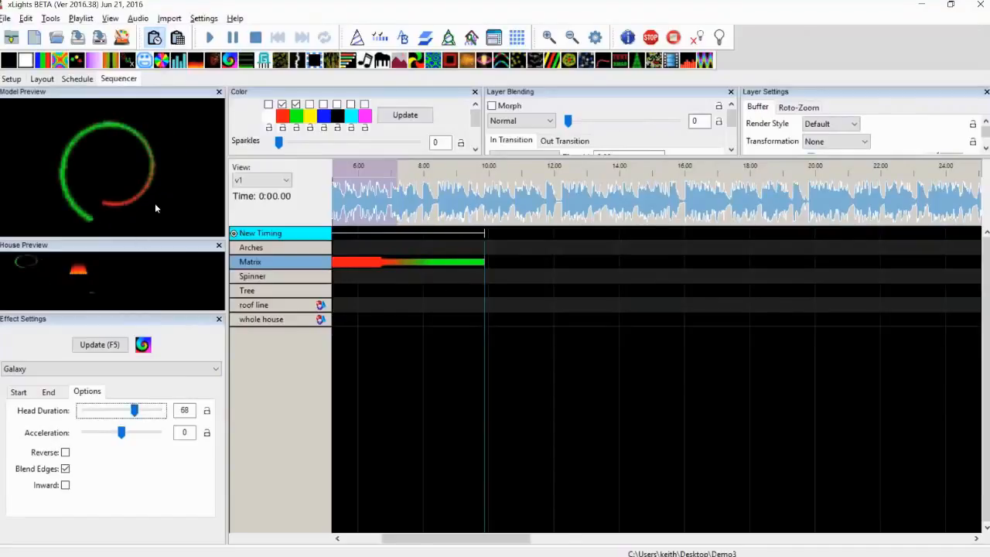
drag(121, 432, 147, 446)
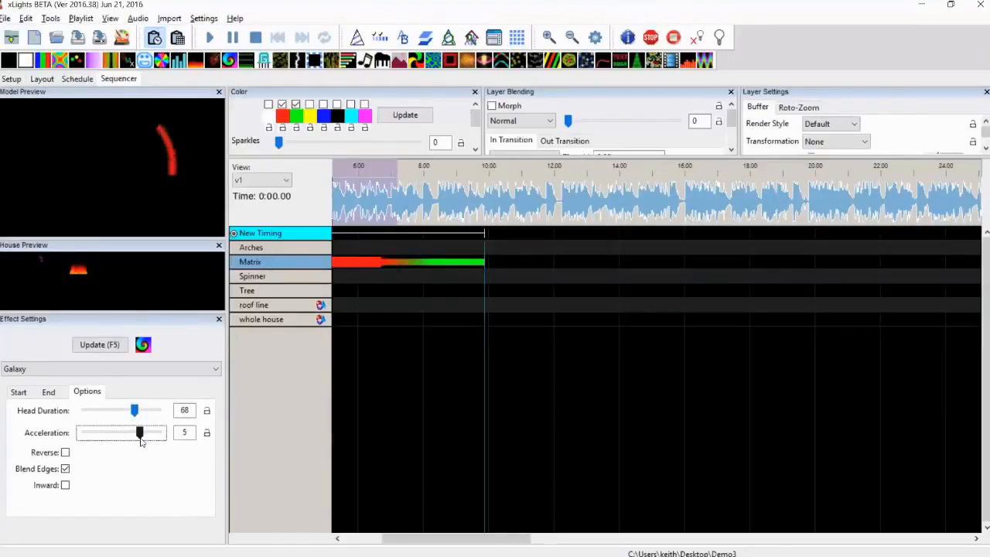
Step: Try the Galaxy effect's Reverse option and set its acceleration to -5
click(66, 453)
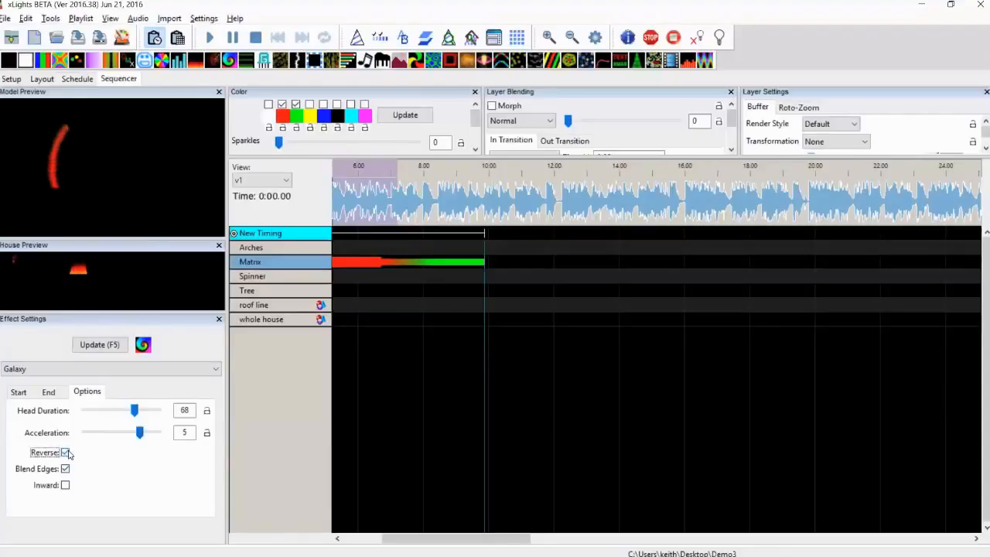
click(66, 469)
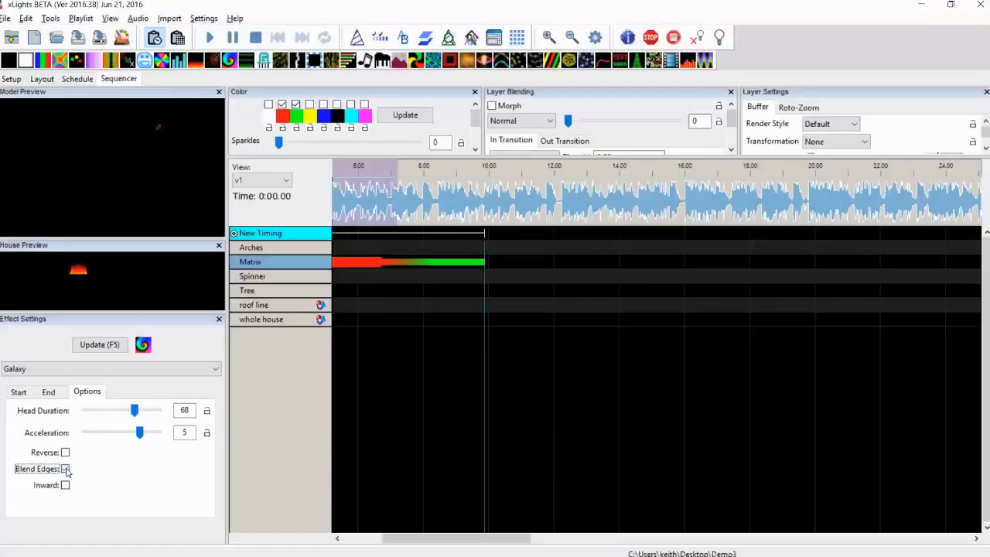
click(105, 433)
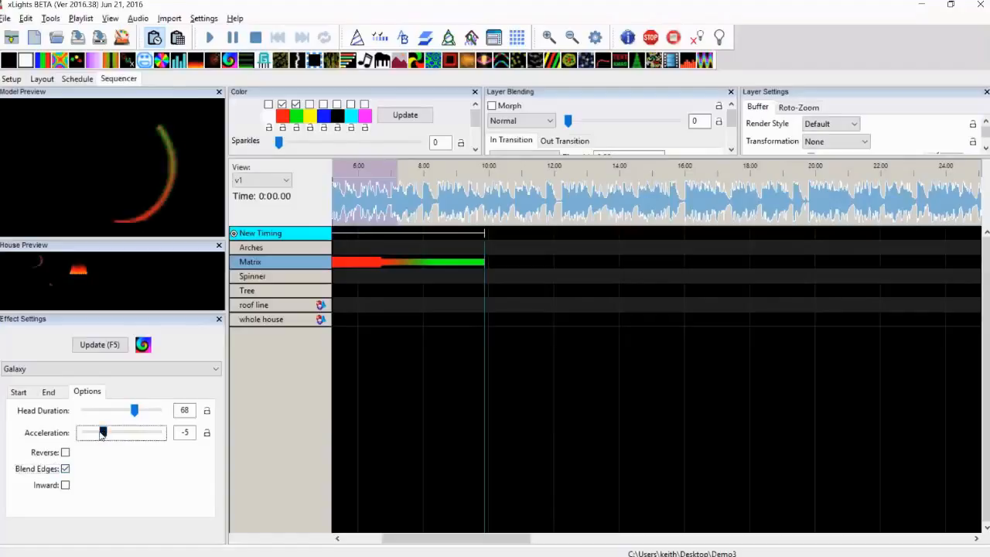
Step: Try the Galaxy effect's Inward option with and without Blend Edges, leaving both options off
click(65, 469)
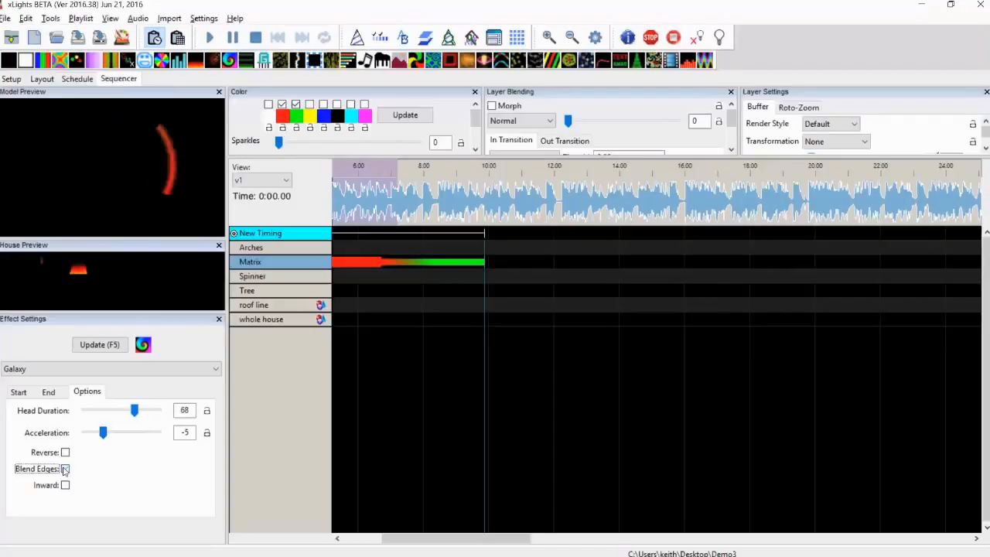
click(66, 485)
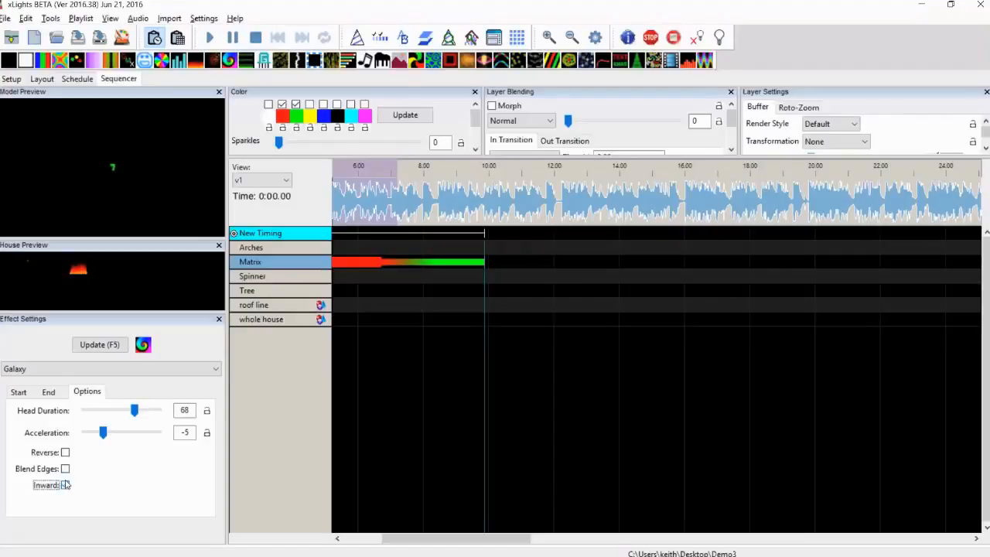
click(65, 470)
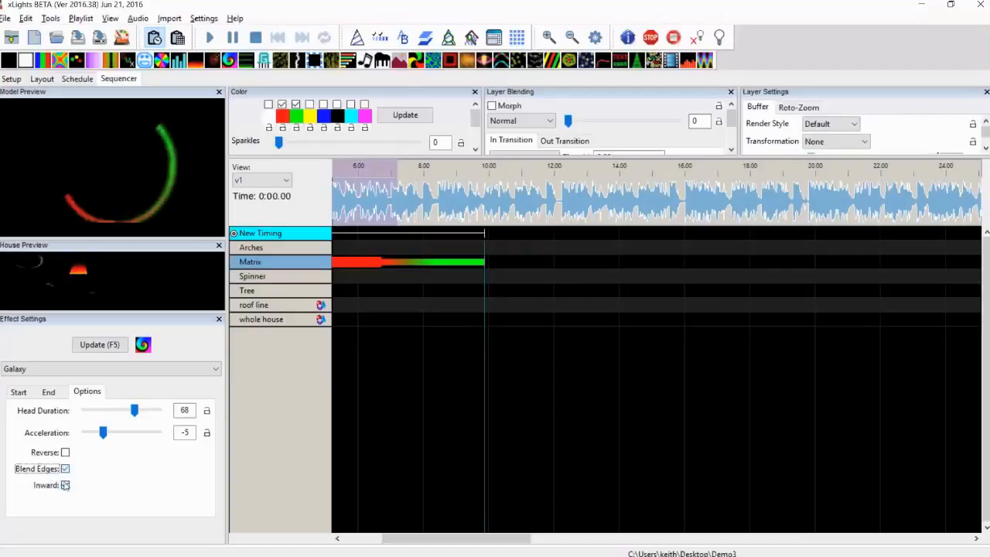
click(65, 484)
click(65, 468)
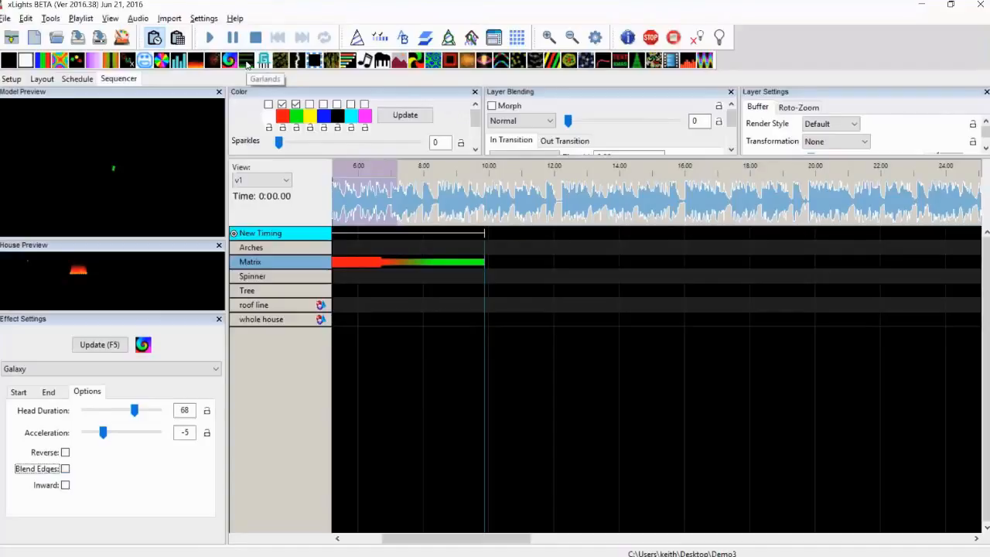
Step: Place a Garlands effect on the Tree model and remove red from its palette, leaving only green
drag(397, 220, 386, 291)
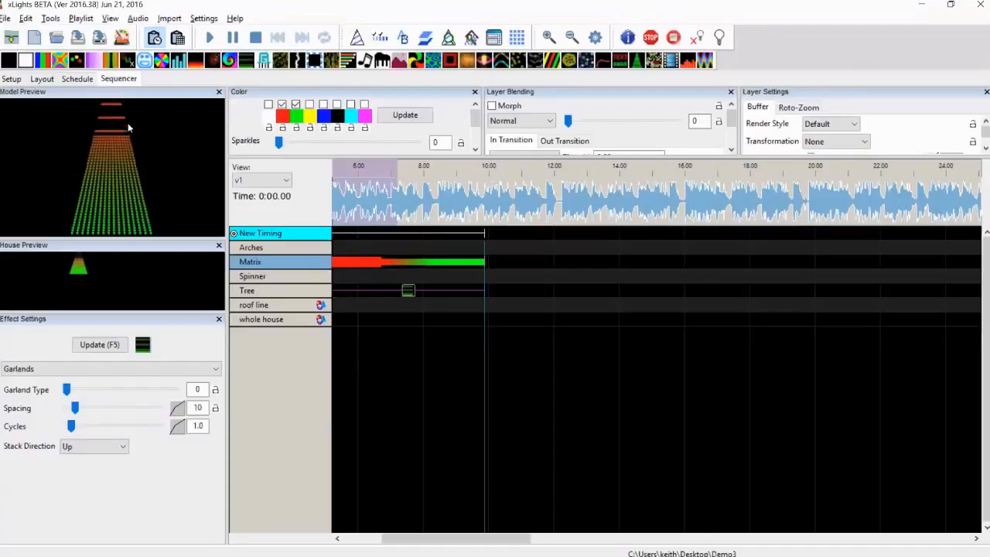
click(282, 104)
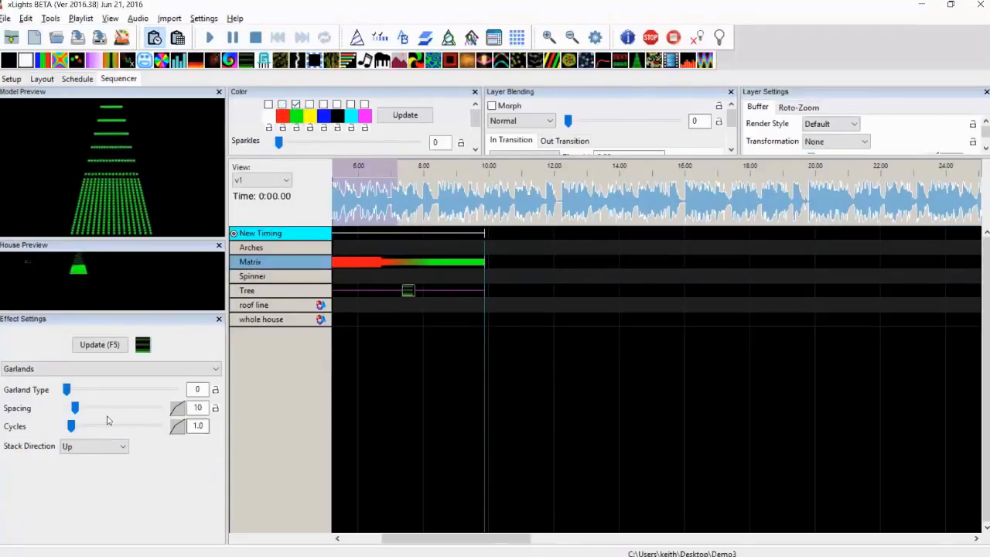
Step: Try the different garland types, including 3 and 4, and return the Garland Type to 0
drag(68, 391, 84, 391)
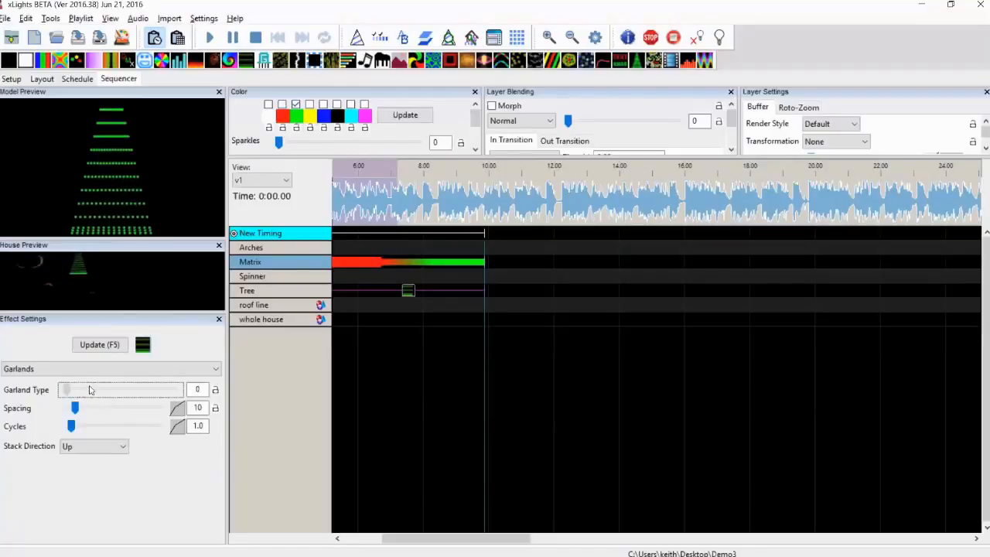
drag(99, 389, 122, 390)
click(152, 389)
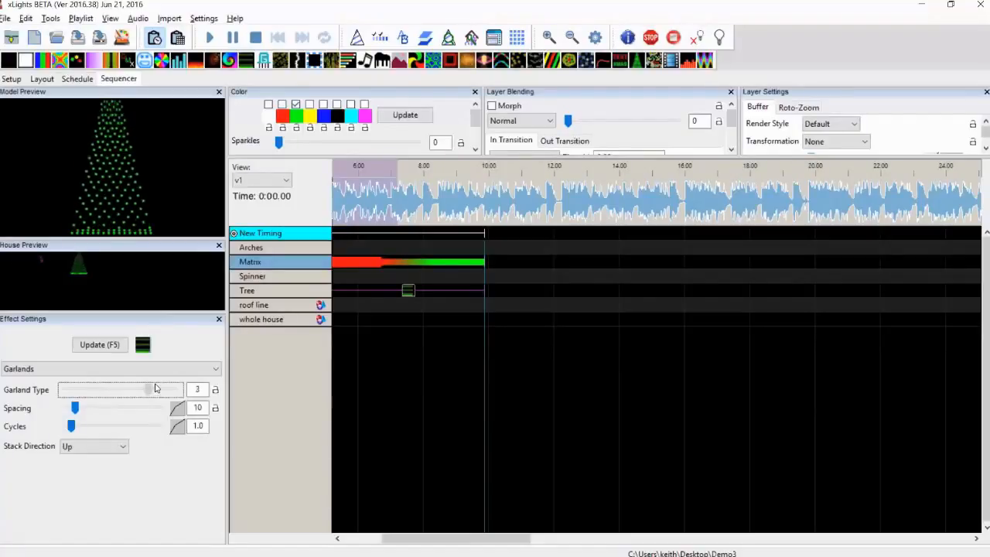
click(166, 387)
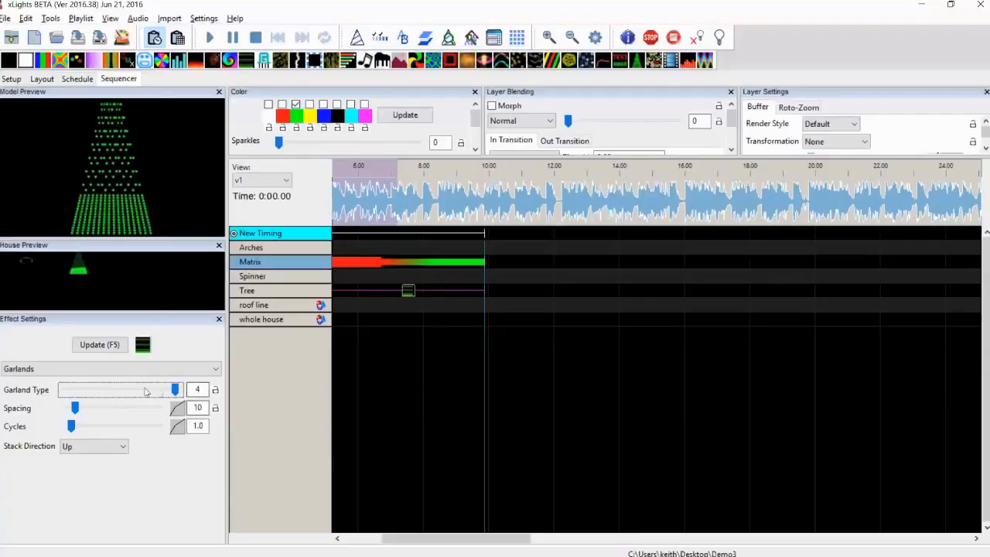
click(79, 392)
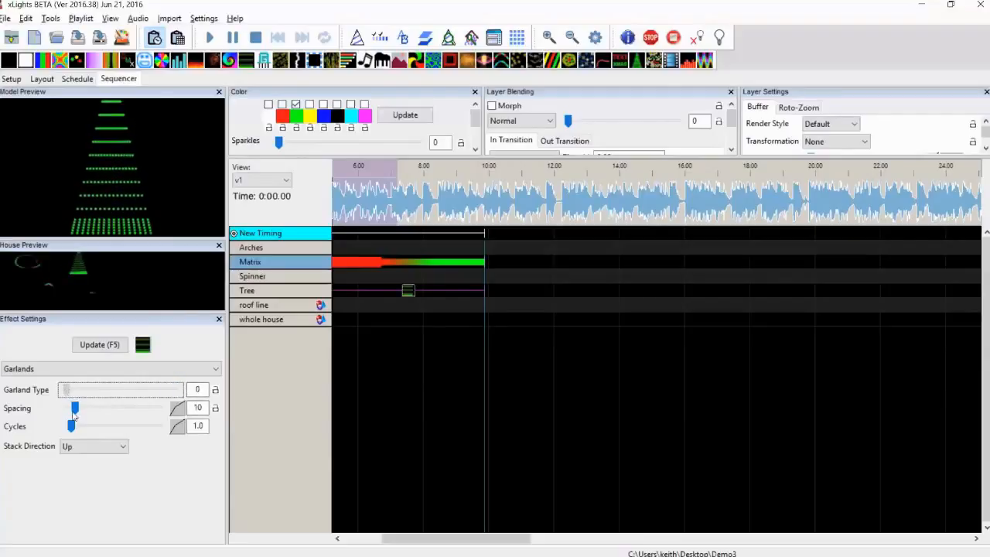
Step: Set the Garlands spacing to 52 after trying 47 and 100, and set the cycles to 10.7
drag(75, 409, 109, 407)
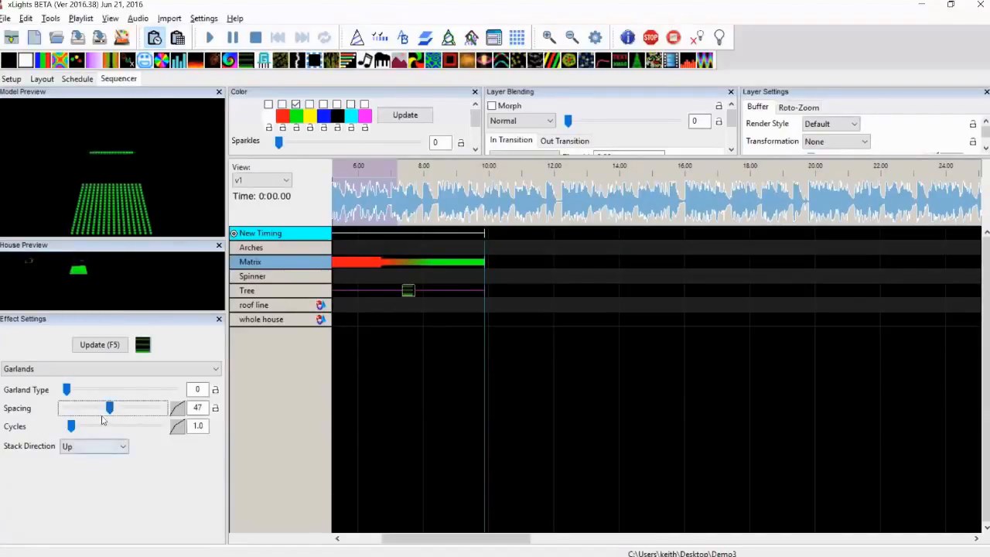
drag(117, 407, 166, 409)
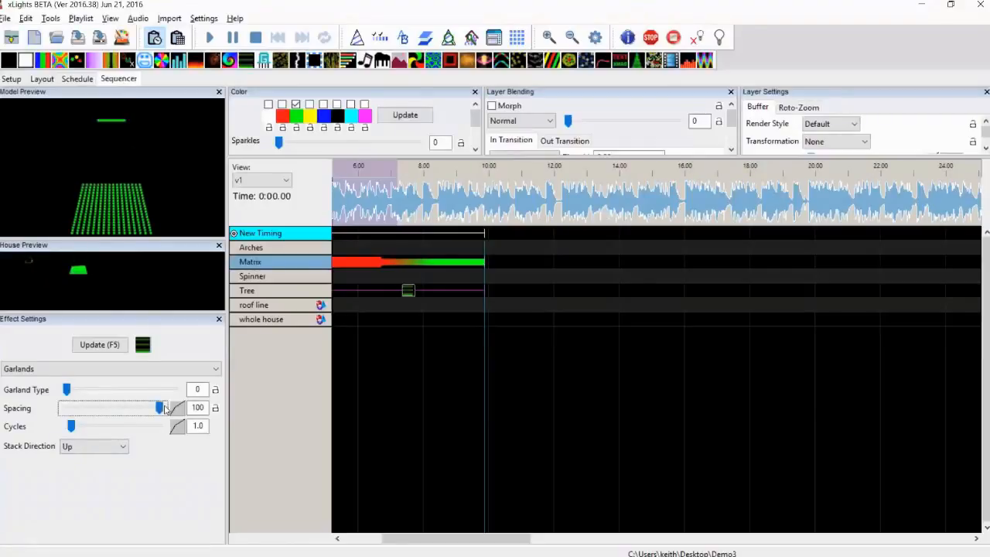
drag(161, 409, 137, 407)
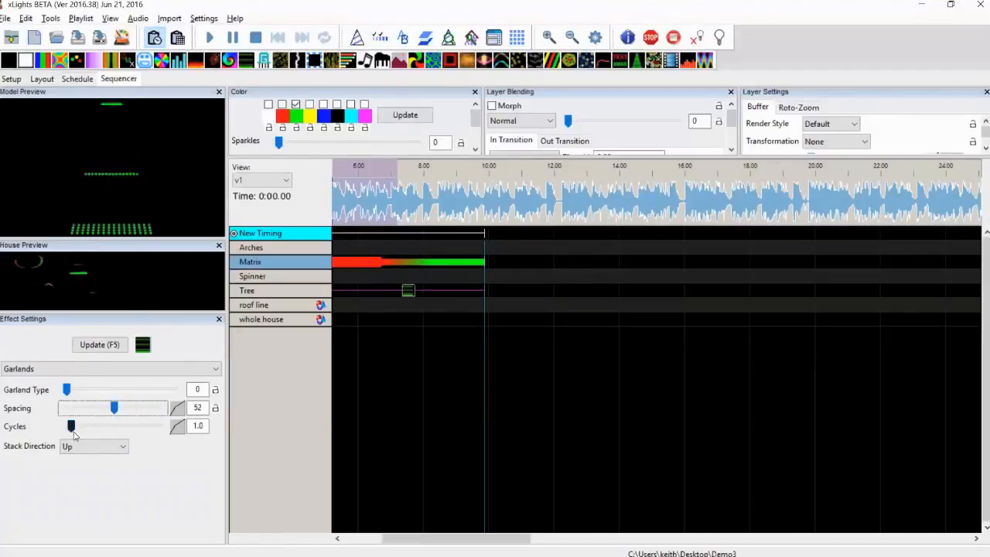
drag(71, 426, 94, 425)
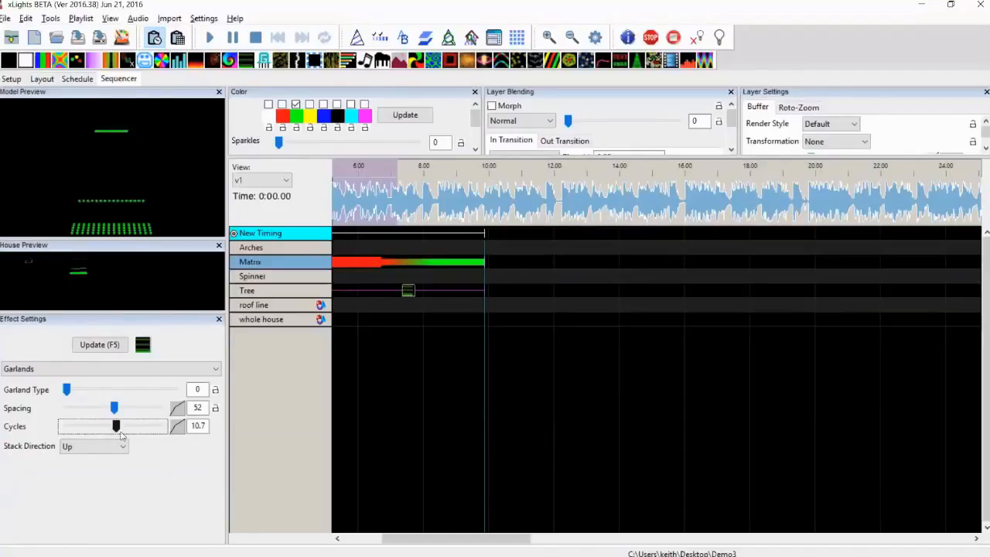
Step: Try the Garlands stack directions Right and Up then Down, and return the direction to Up
click(124, 443)
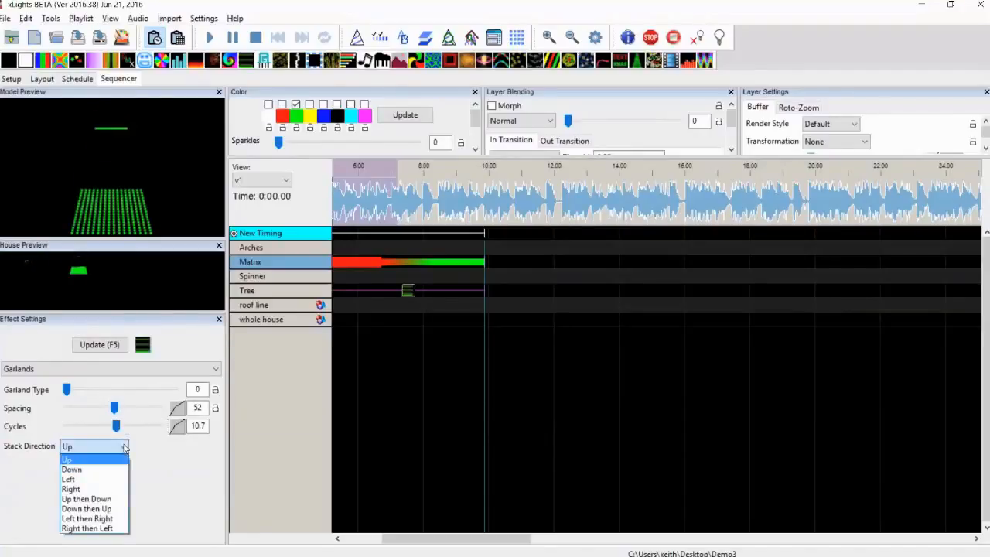
click(100, 488)
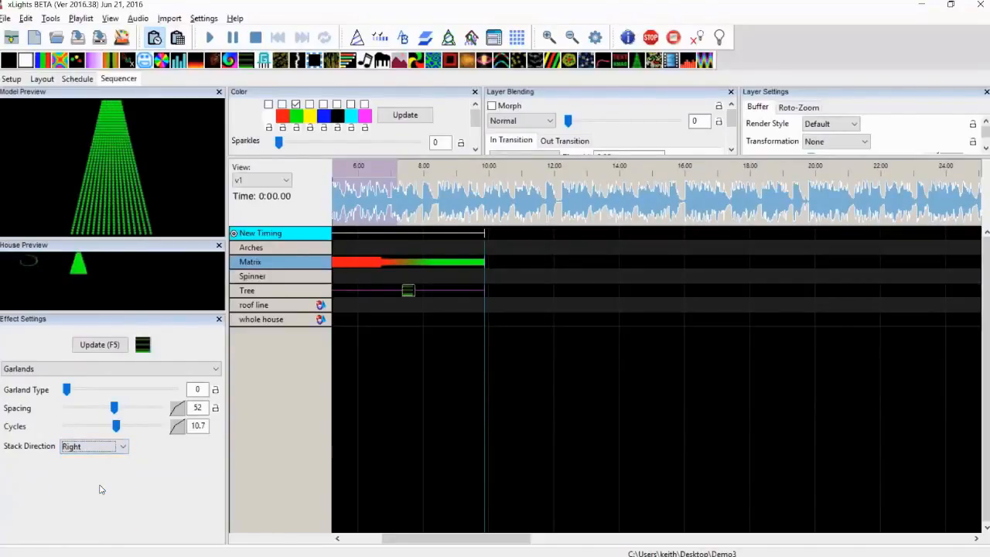
click(93, 447)
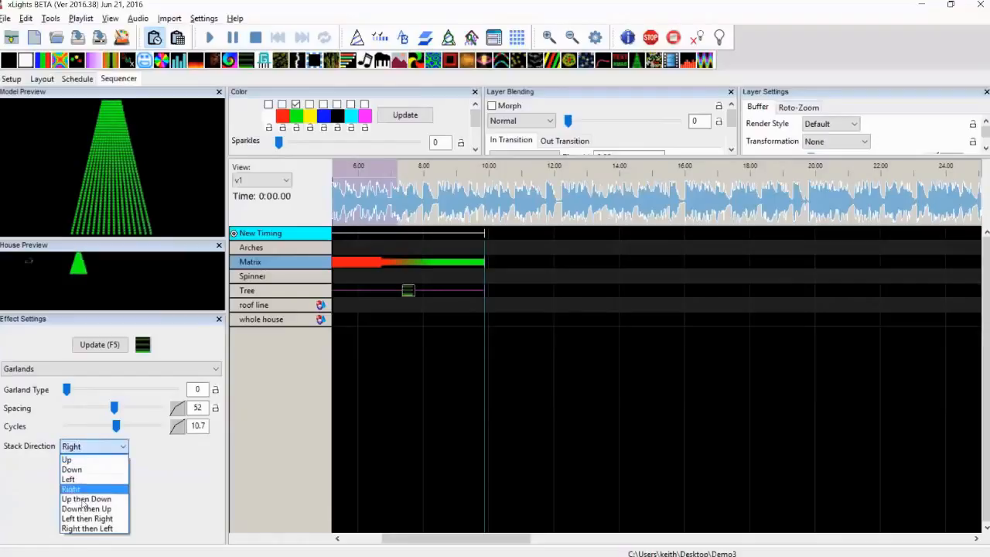
click(84, 499)
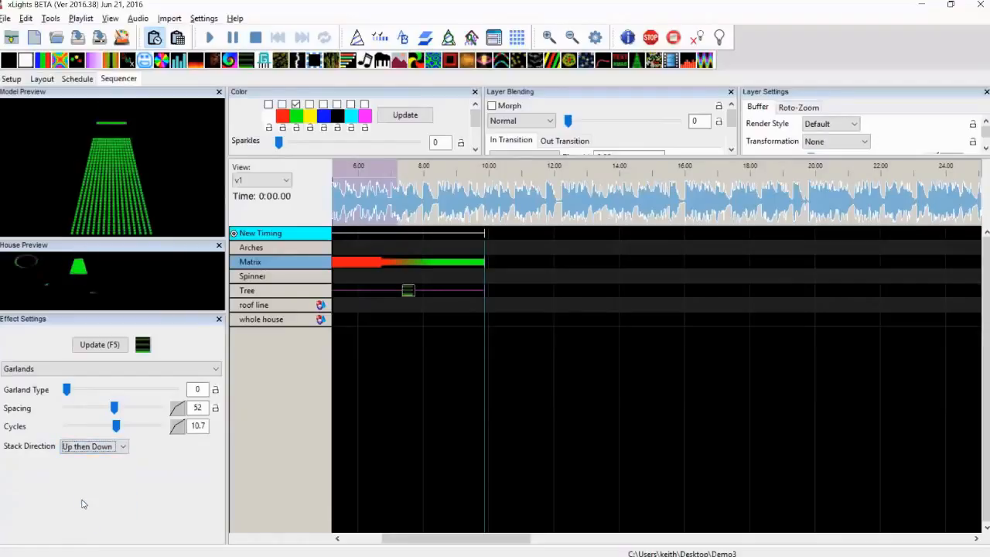
click(80, 449)
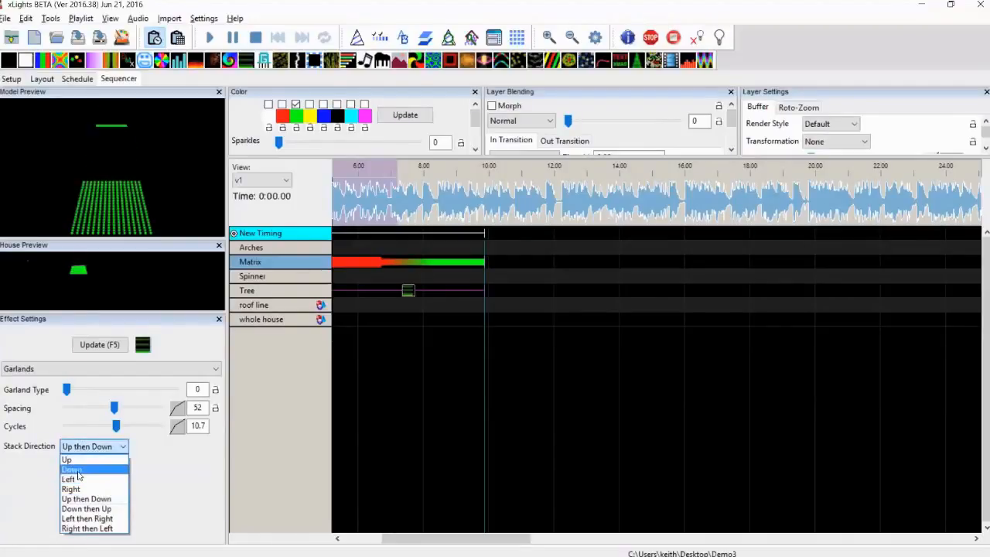
click(77, 460)
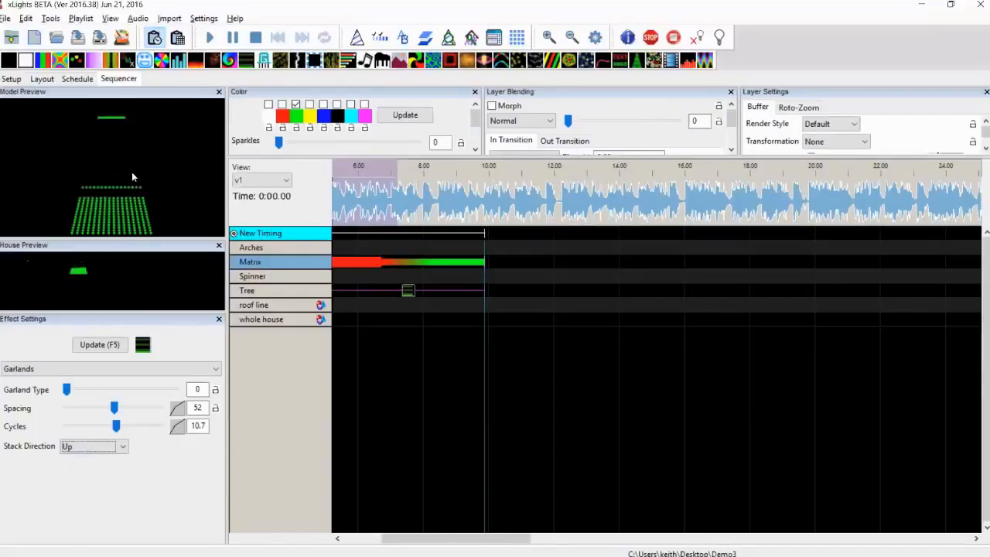
Step: Move the Garlands effect from the Tree model down to the whole house group
click(409, 290)
key(Down)
key(Down)
click(406, 319)
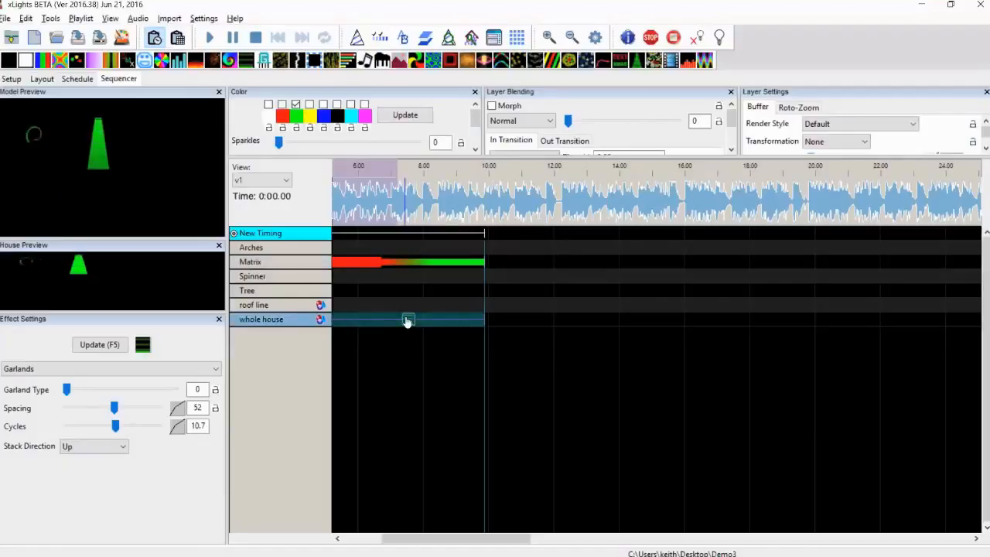
Step: Delete the Galaxy effect from the Matrix model
click(395, 291)
click(385, 261)
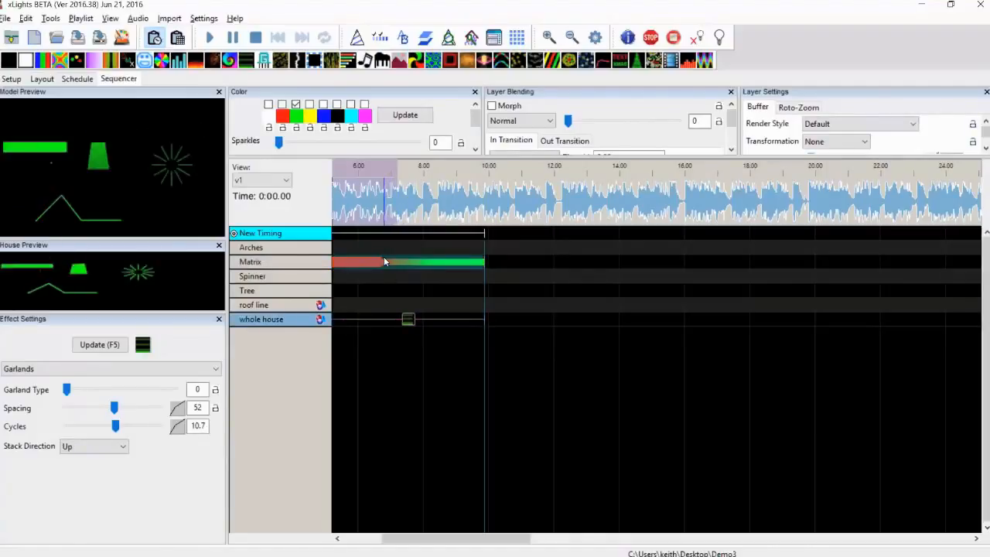
key(Delete)
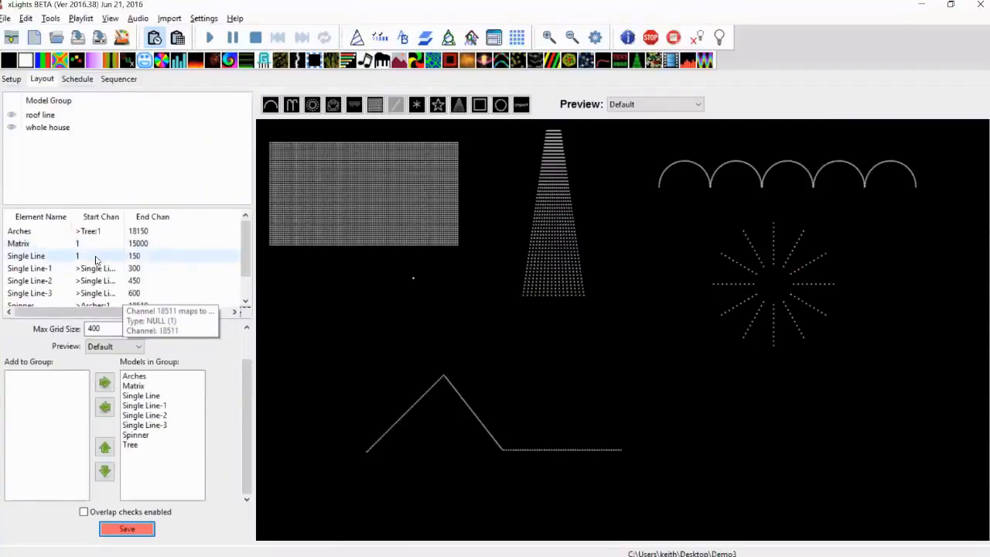
Step: Set the Single Line model's start channel to 20000 in the layout and check the models' channel ranges
click(91, 256)
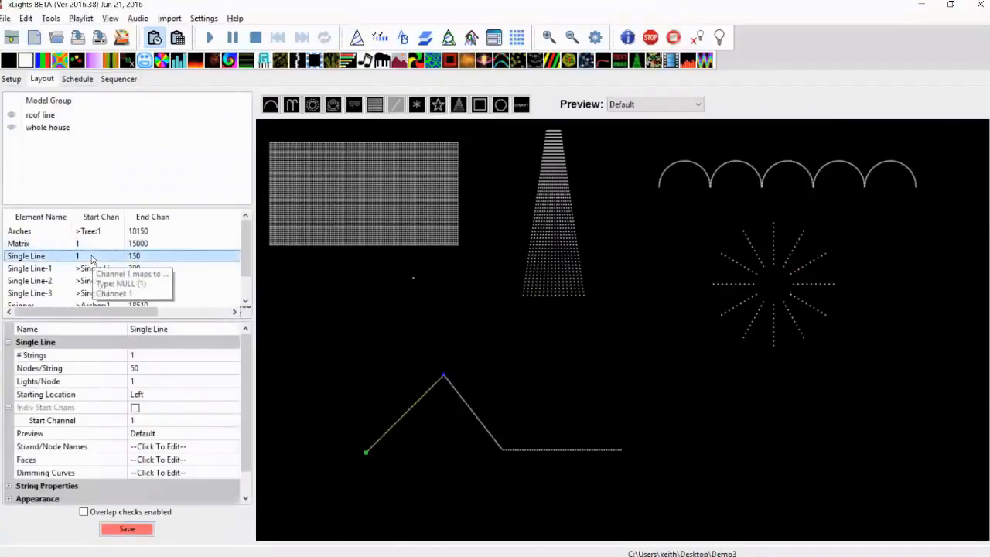
click(163, 422)
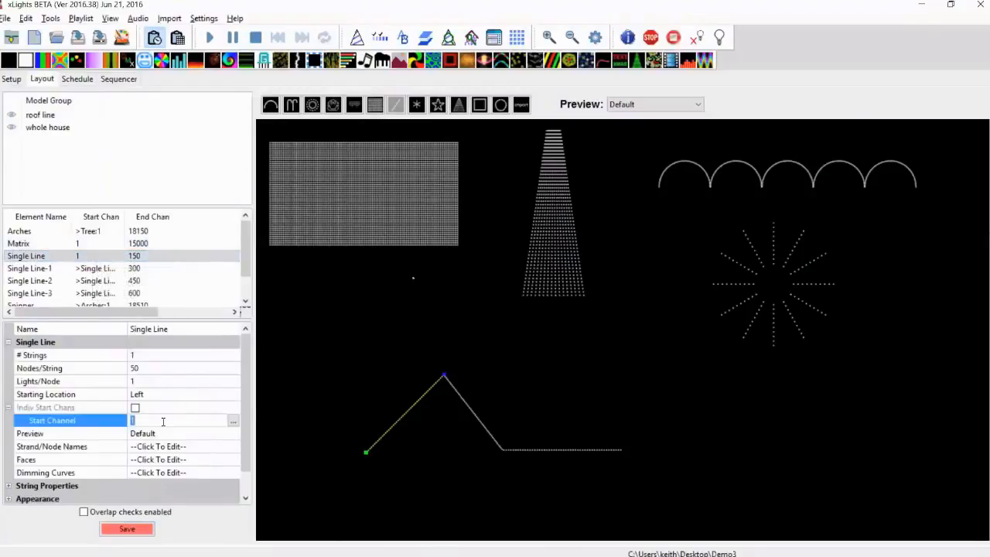
text(20000)
key(Return)
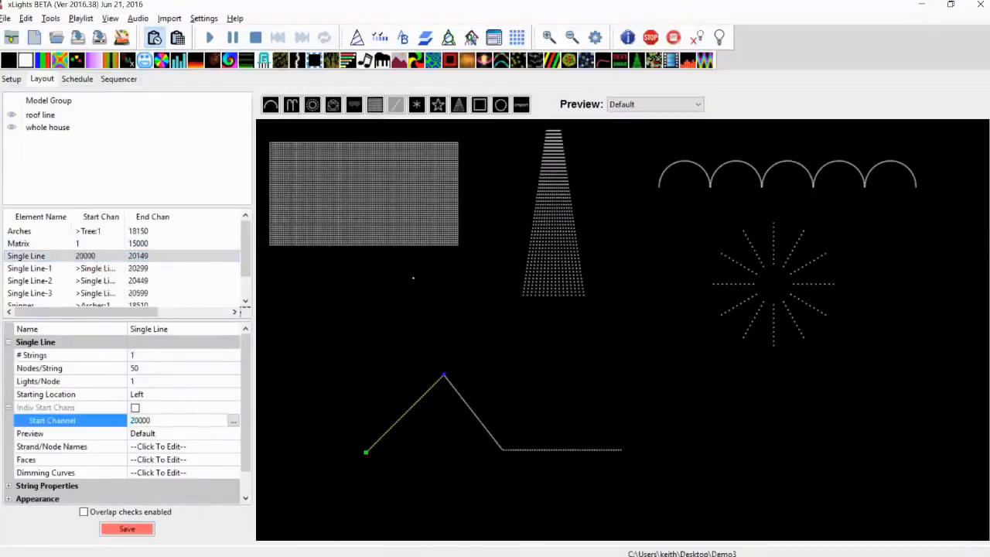
click(245, 300)
click(245, 300)
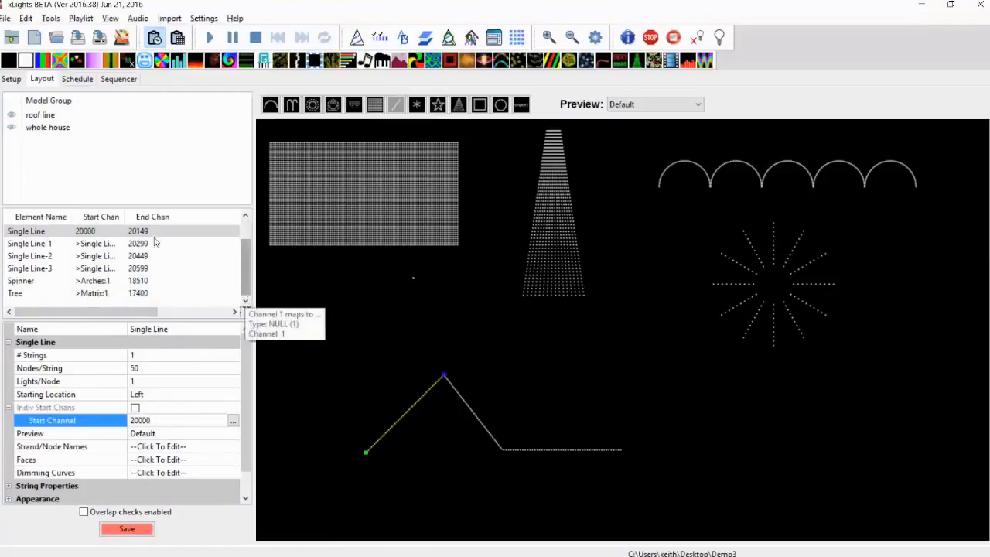
Step: Return to the sequencer and replace the whole house group's Garlands effect with a Glediator effect
click(117, 79)
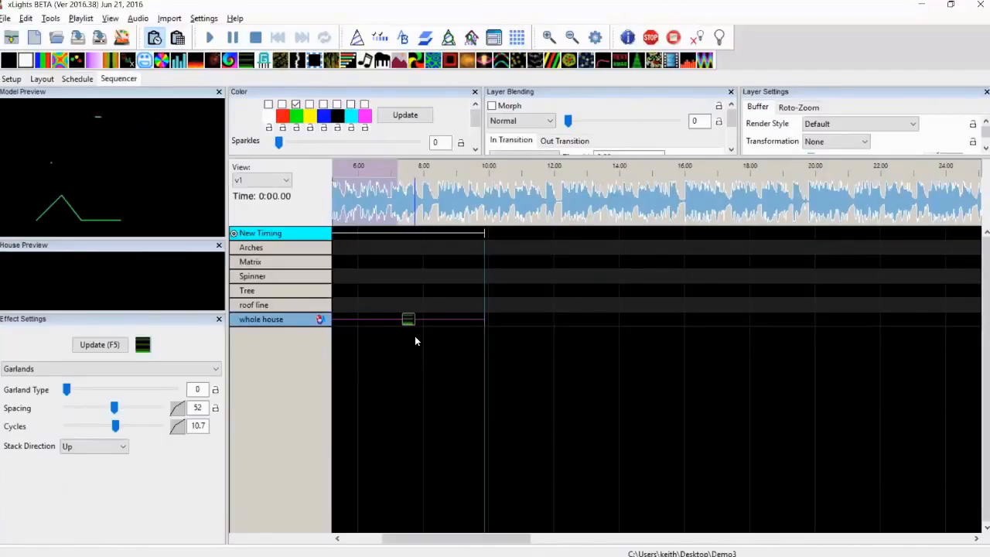
click(264, 62)
drag(265, 62, 408, 320)
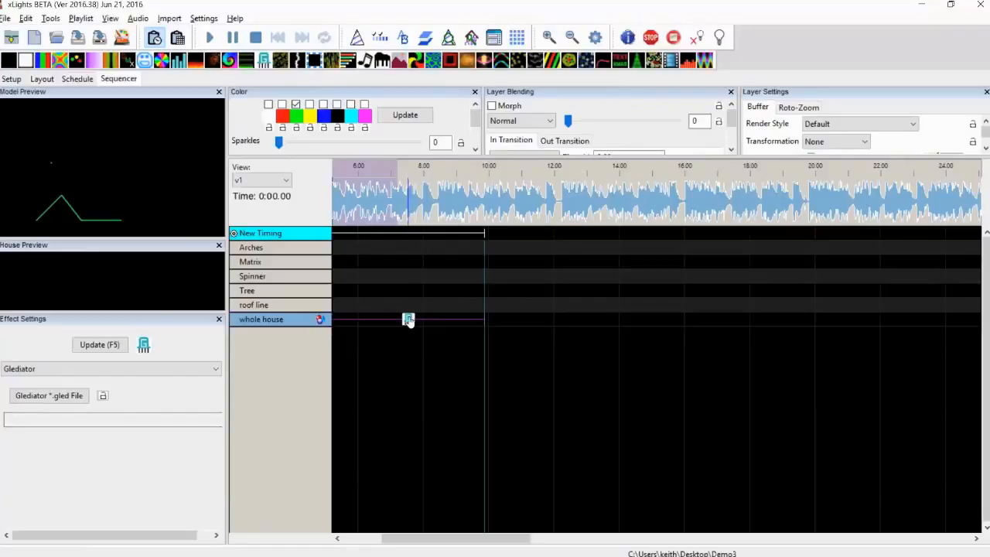
Step: Move the Glediator effect from the whole house group up to the Matrix model
key(Up)
key(Up)
key(Up)
key(Up)
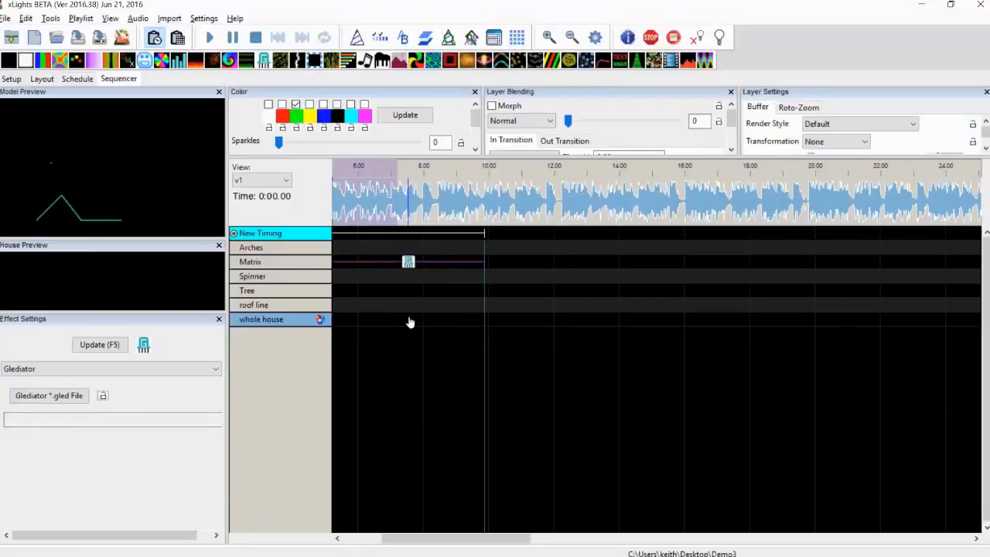
click(409, 263)
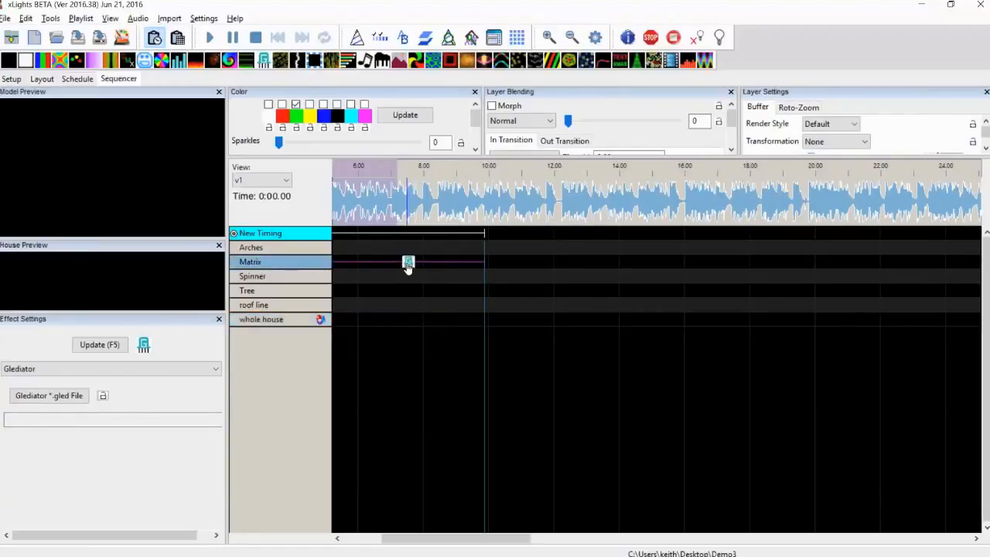
Step: Load Diamonds.gled from the XLightsTestConfigs\2015Show\Glediator folder into the Matrix model's Glediator effect
click(78, 400)
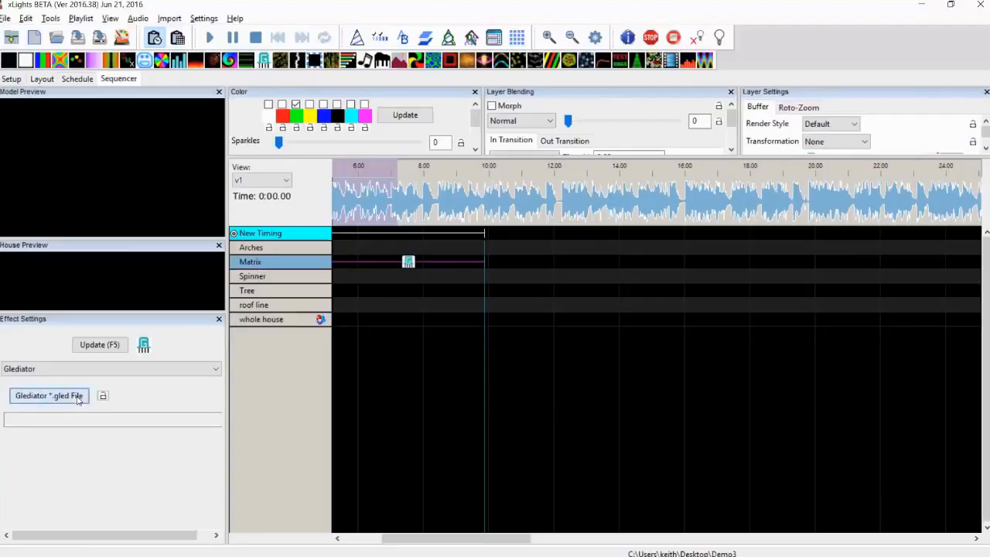
click(65, 183)
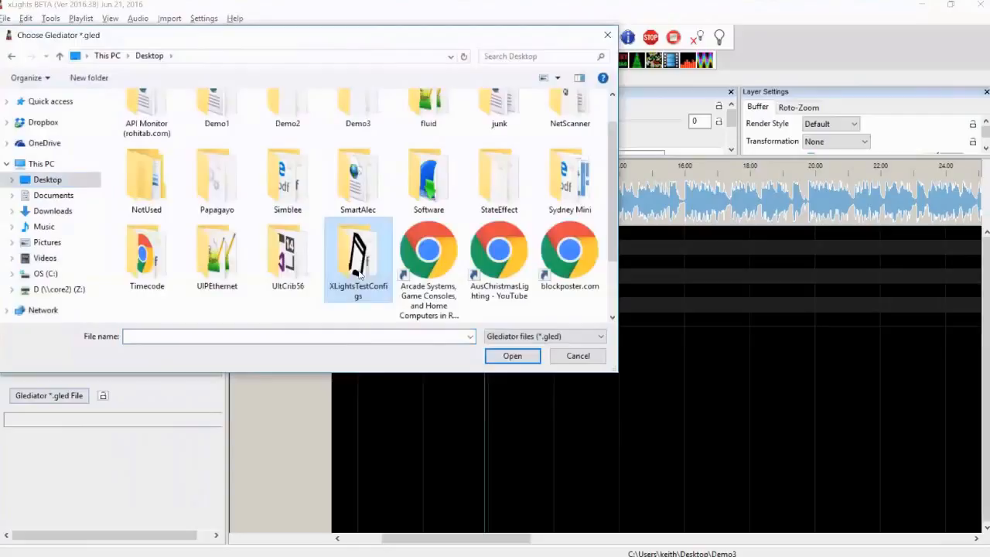
double_click(358, 271)
double_click(160, 115)
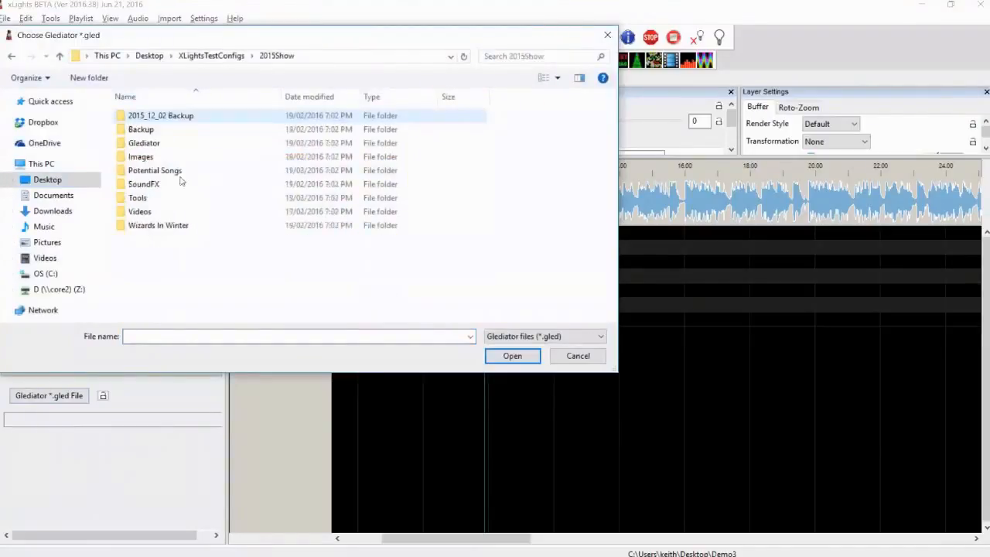
click(149, 147)
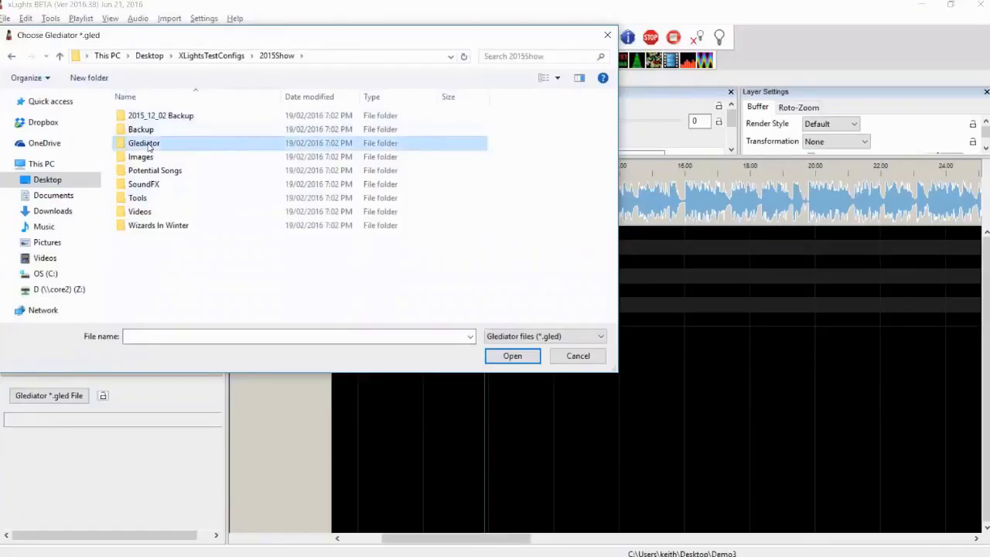
double_click(149, 147)
click(152, 130)
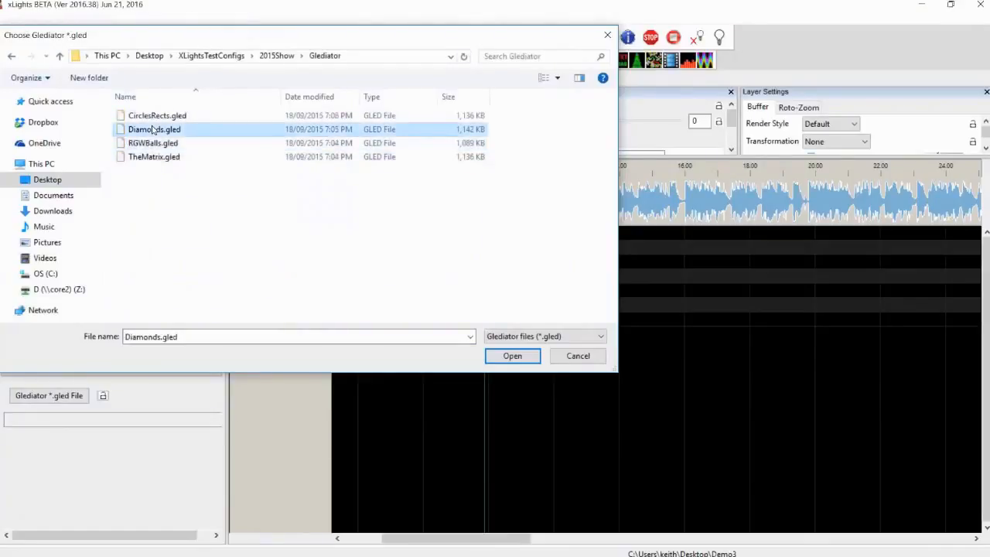
key(Return)
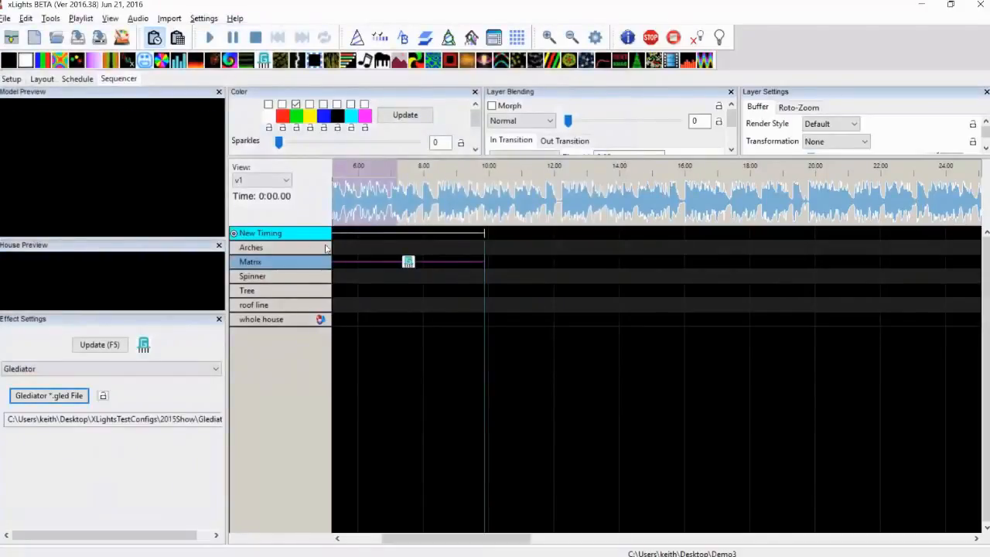
Step: Shorten the Matrix model's Glediator effect to end at about 6.4 s and preview it
click(407, 263)
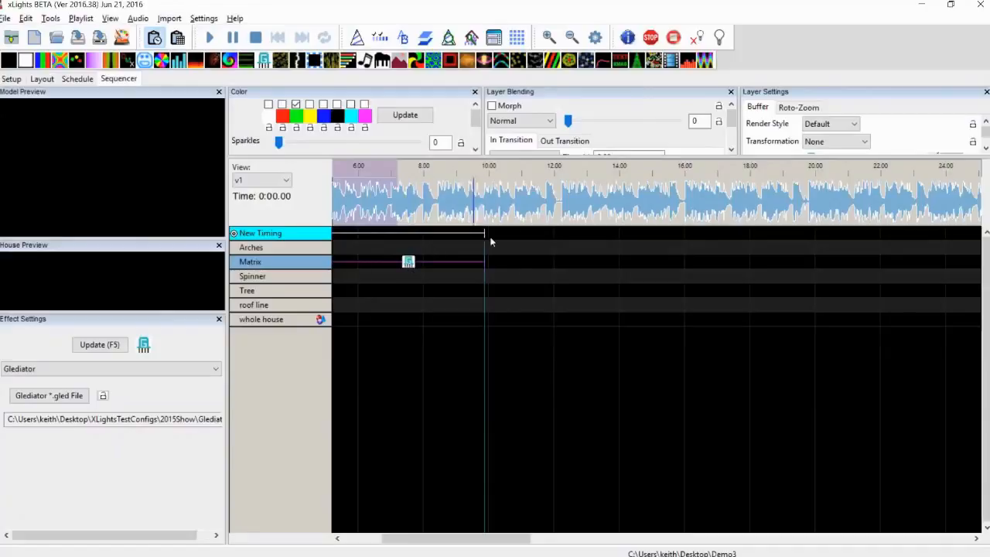
click(453, 266)
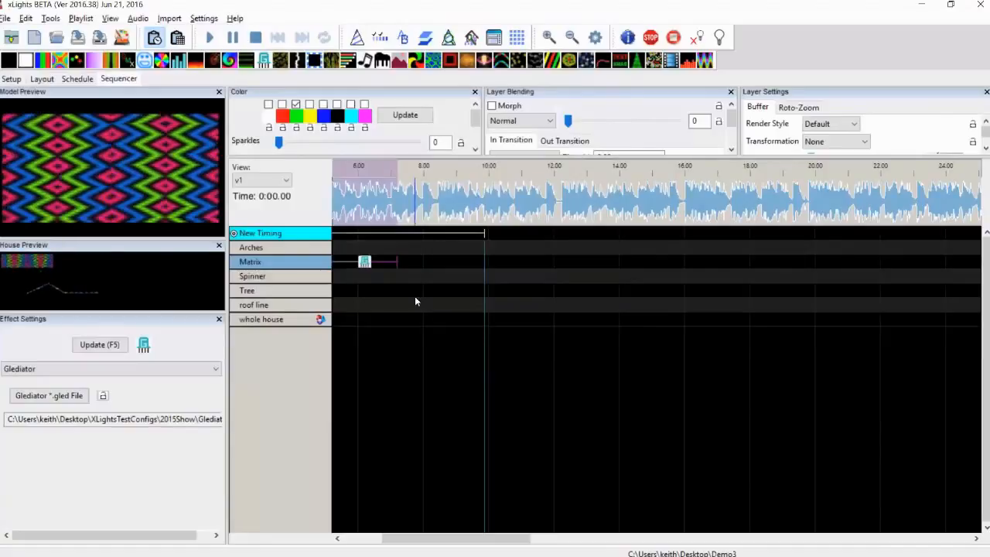
drag(391, 262, 371, 263)
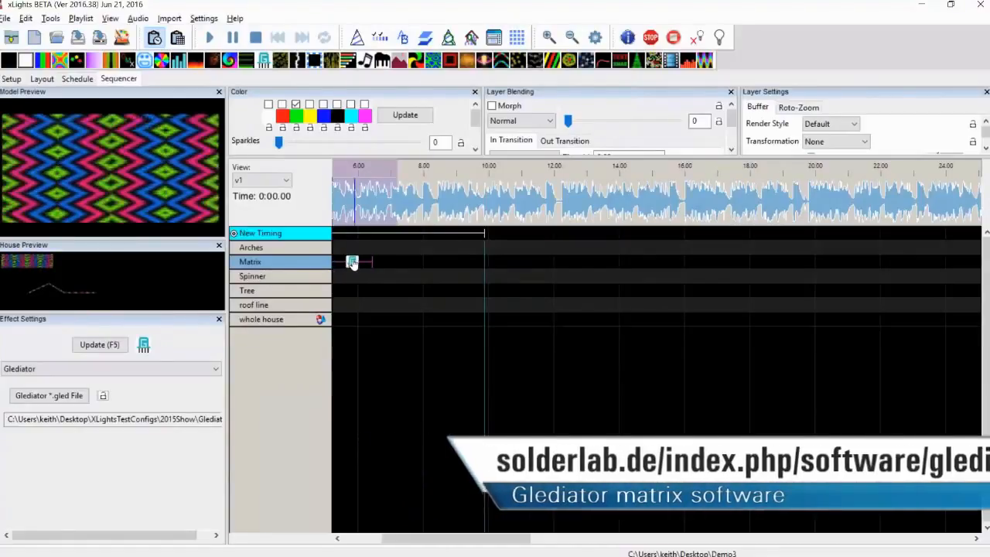
click(353, 263)
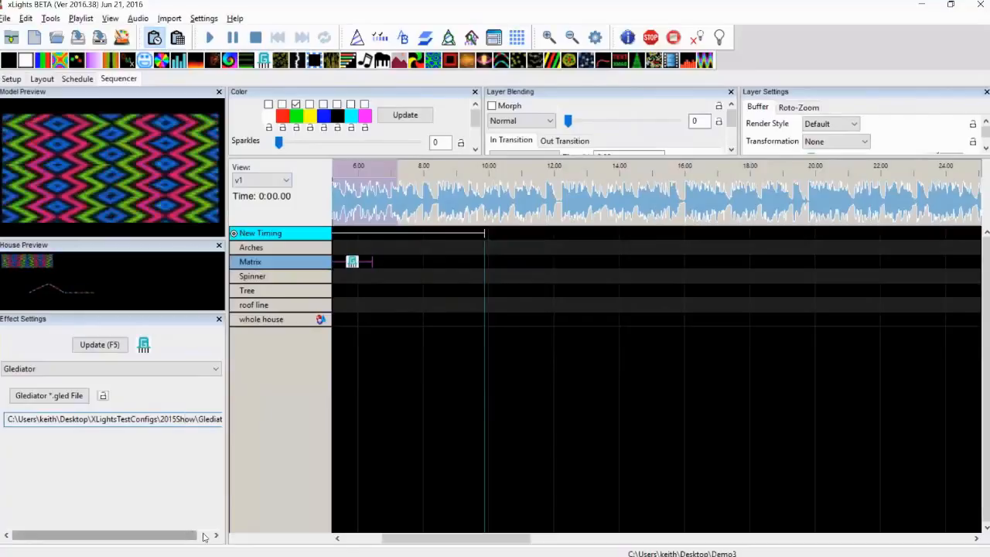
Step: Widen the effect settings area to show more of the Glediator file path
right_click(203, 535)
click(187, 535)
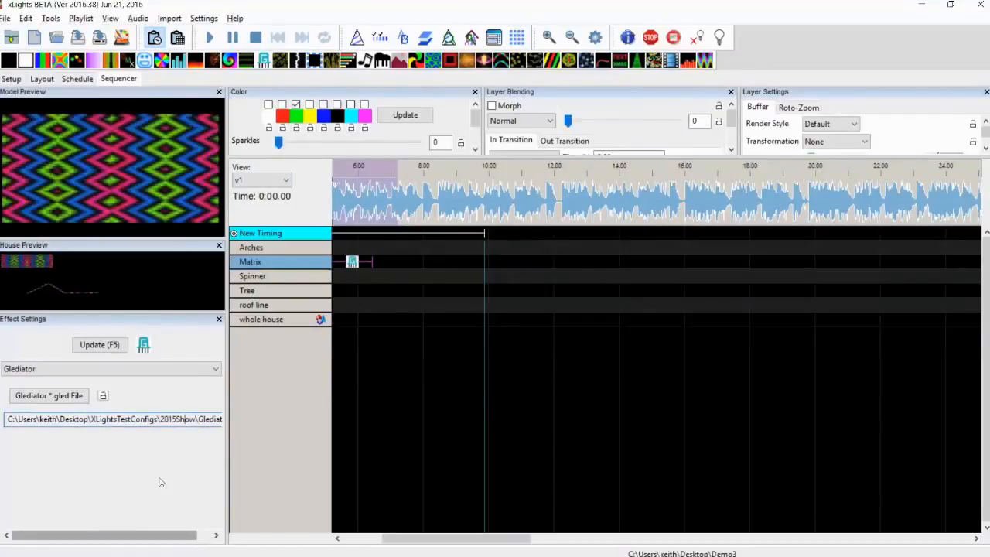
right_click(219, 533)
click(108, 423)
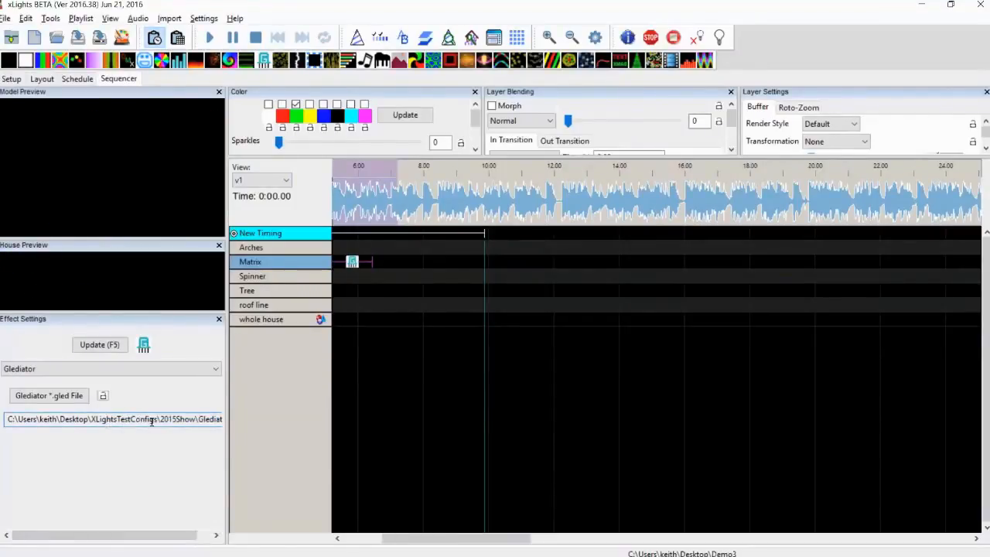
drag(90, 535, 178, 535)
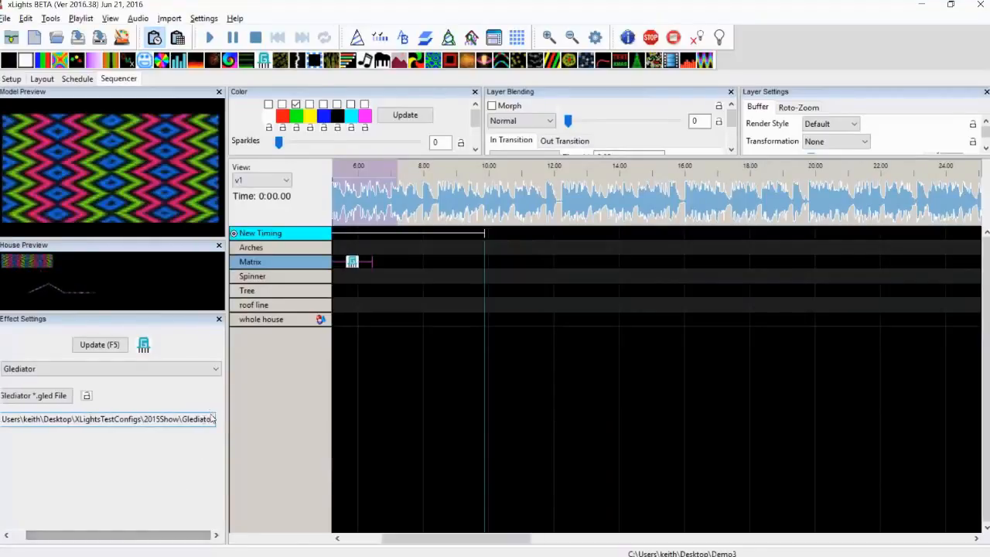
drag(230, 417, 246, 417)
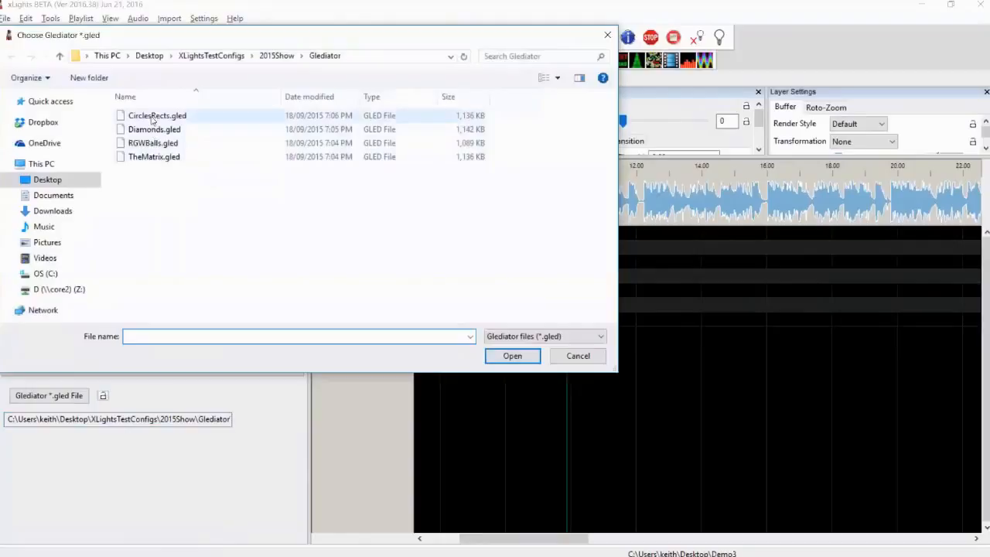
Step: Replace the Glediator effect's file with CirclesRects.gled and preview it on the Matrix model
click(153, 119)
key(Return)
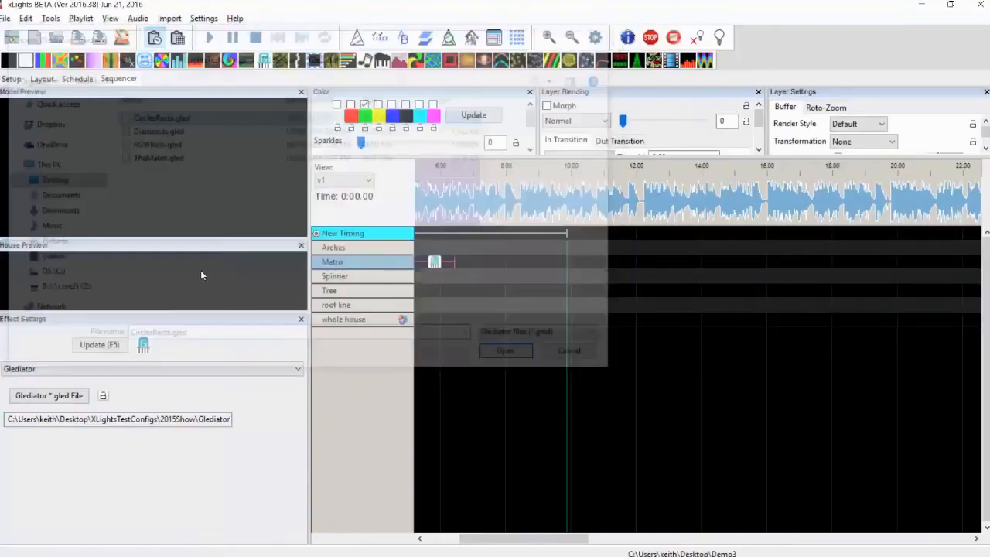
click(436, 263)
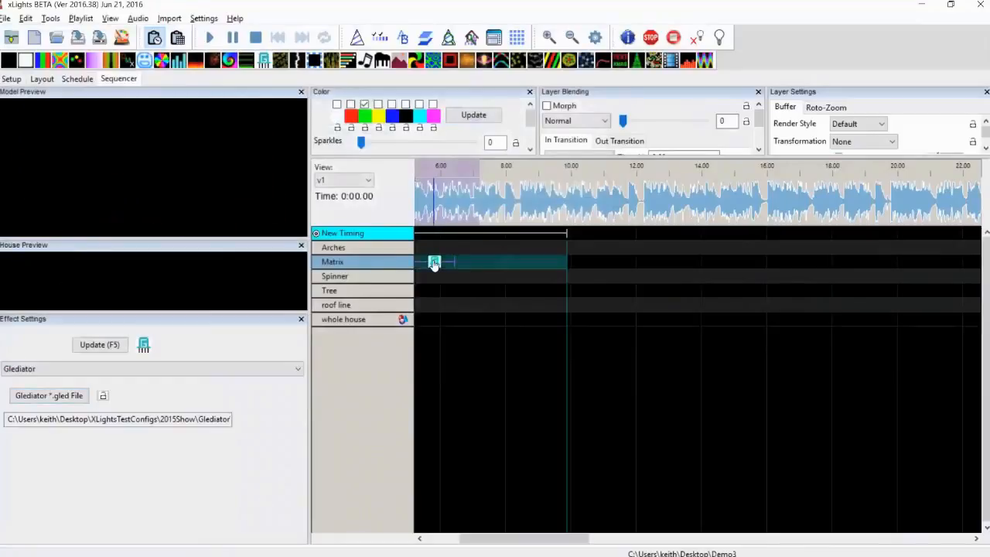
Step: Try the Glediator effect on the Tree model and return it to the Matrix model
drag(434, 263, 434, 295)
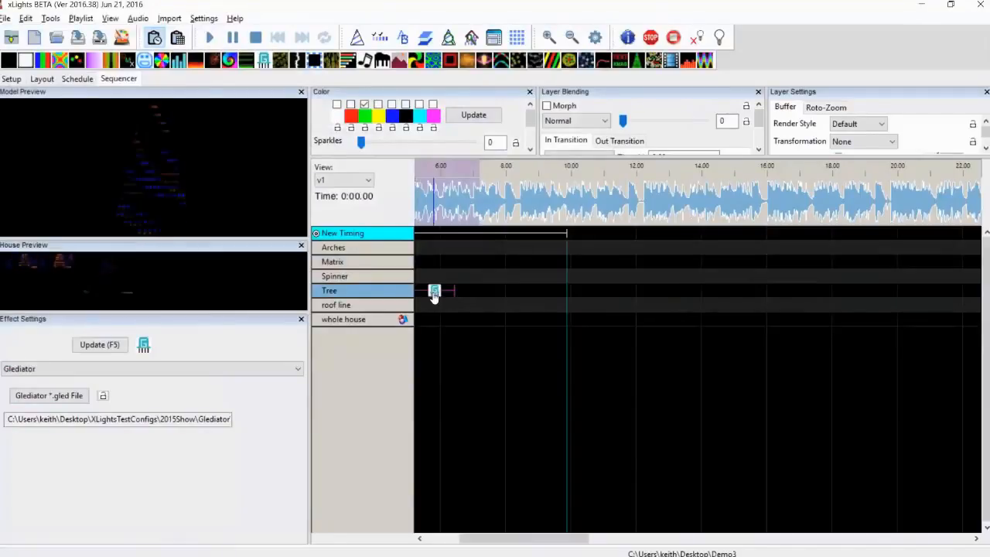
key(Up)
key(Up)
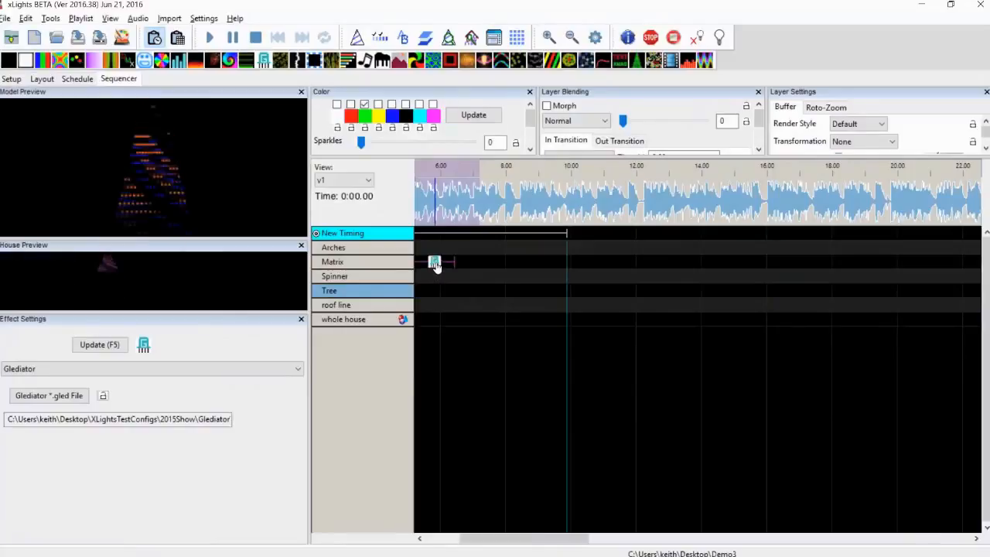
click(435, 262)
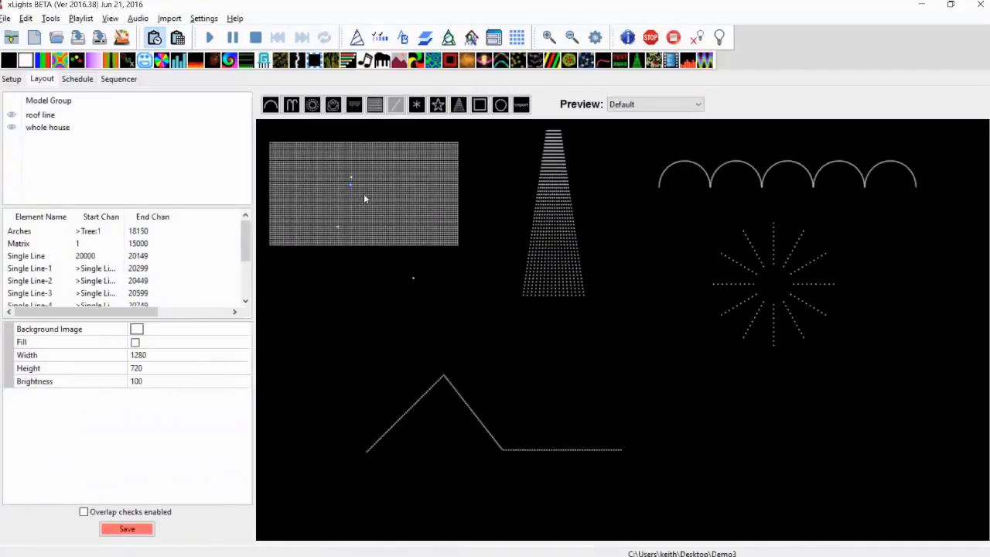
Step: Set the Matrix model to 19 strings with 50 lights per string in the layout
click(398, 108)
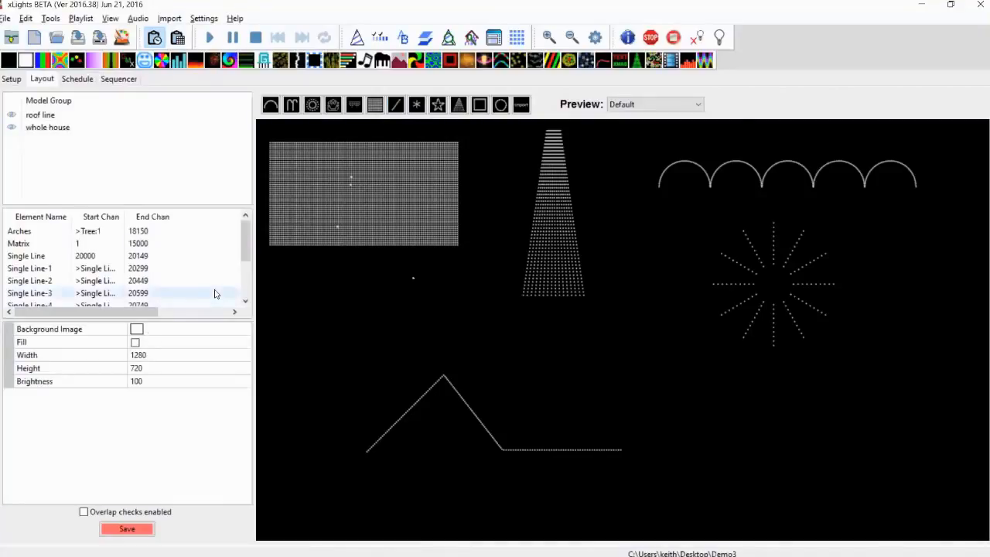
click(246, 294)
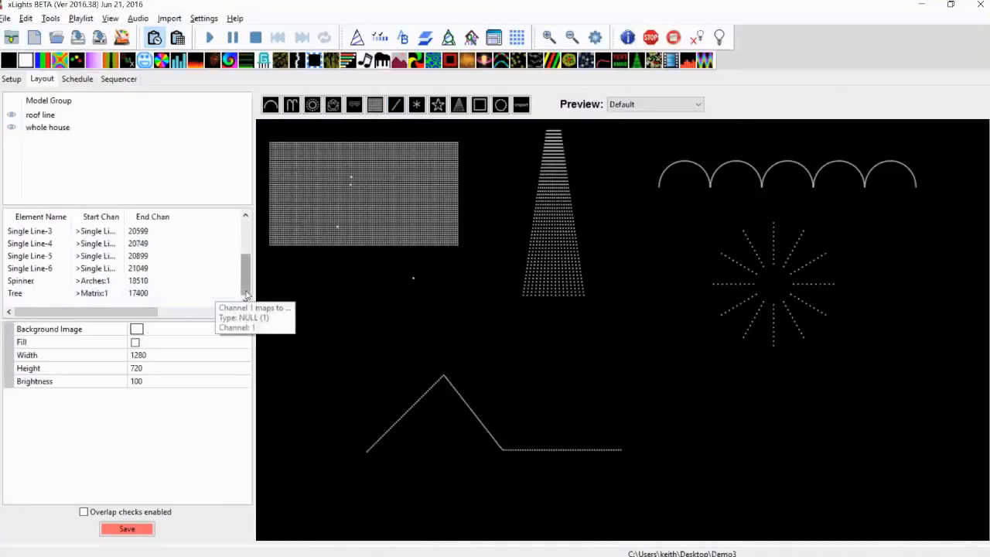
click(316, 217)
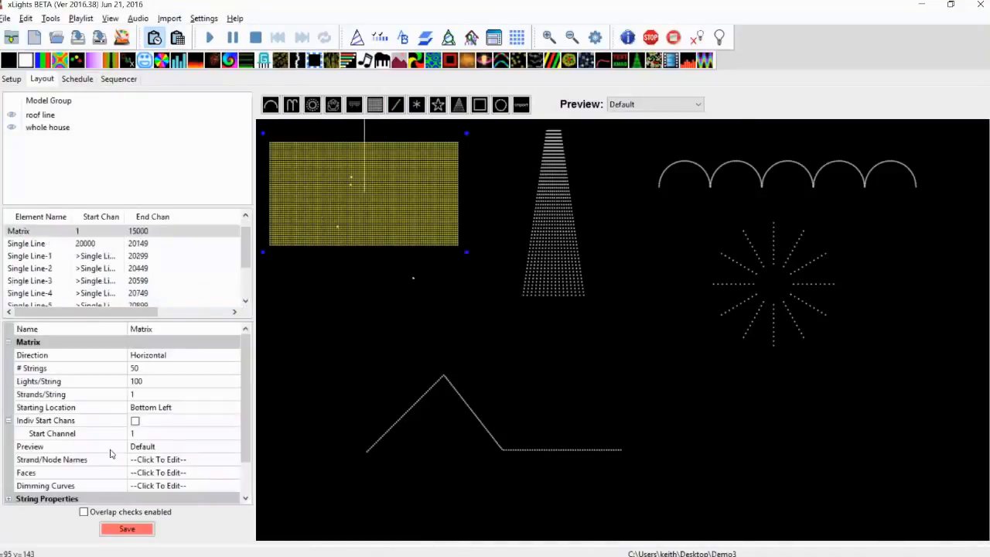
click(149, 371)
text(1)
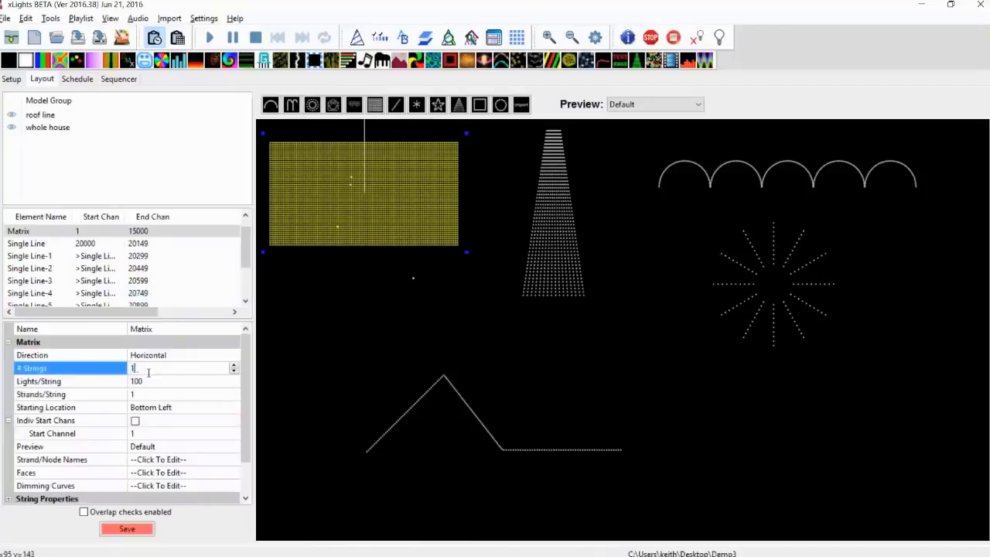
text(9)
key(Return)
click(148, 380)
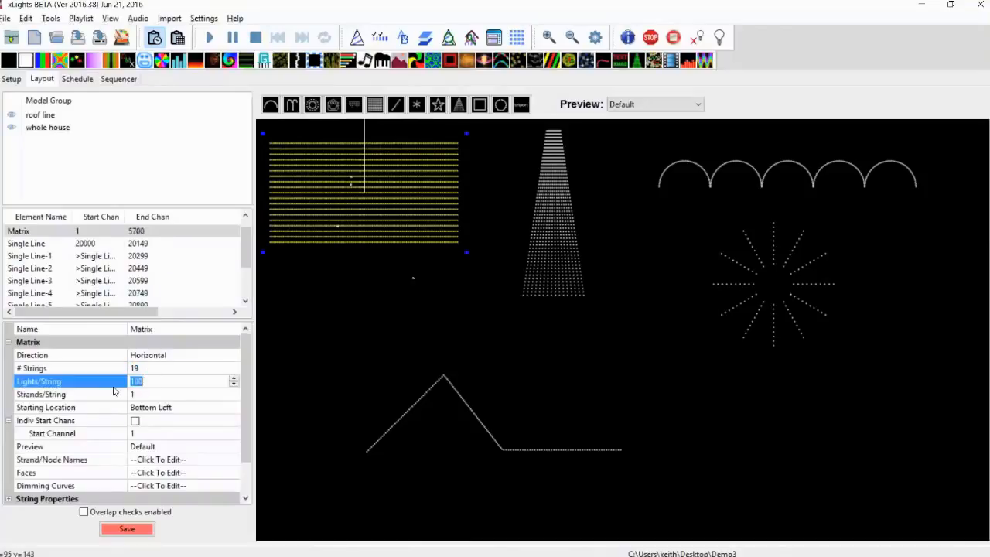
text(50)
key(Return)
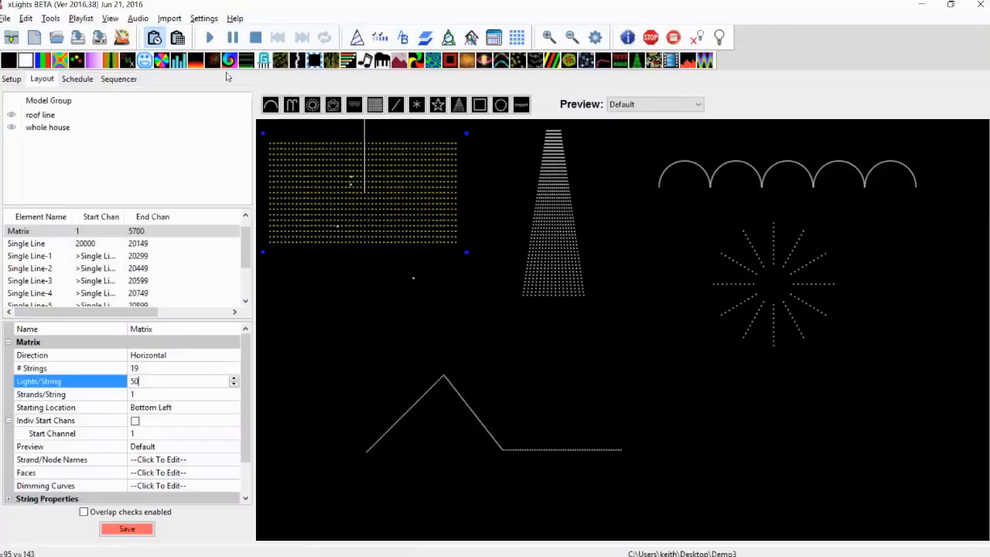
Step: Return to the sequencer and preview the Glediator effect on the resized Matrix model
click(127, 82)
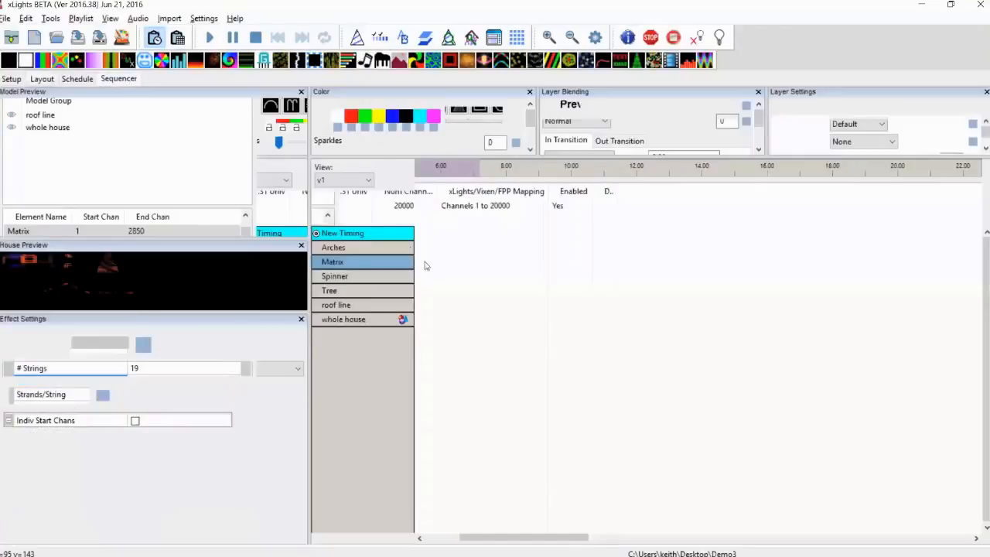
click(431, 266)
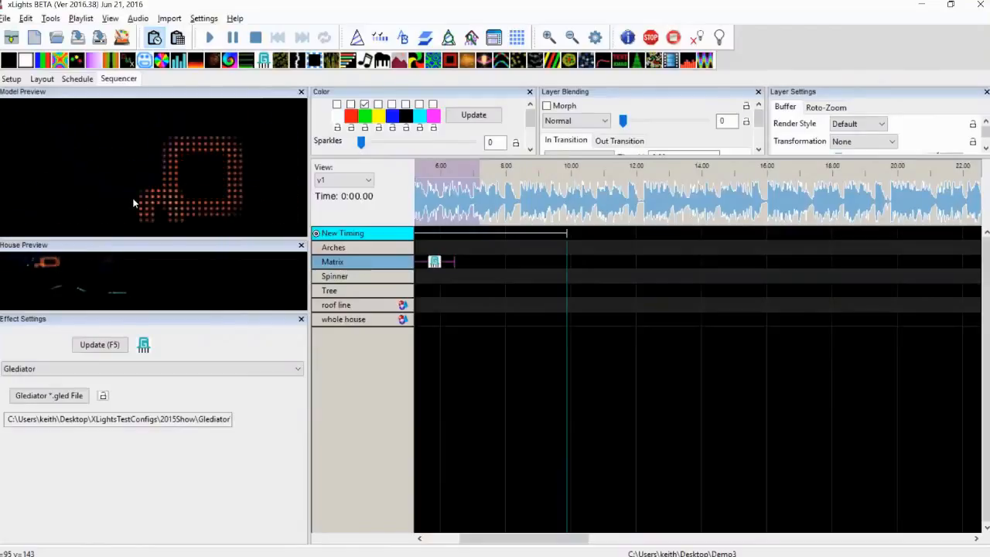
Step: Restore the Matrix model to 50 strings with 100 lights per string in the layout
click(42, 79)
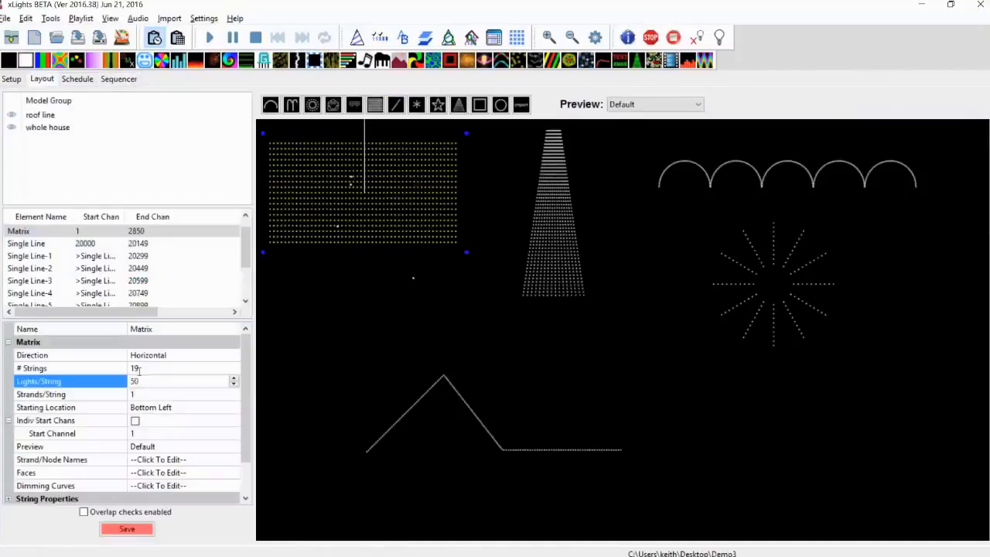
click(177, 370)
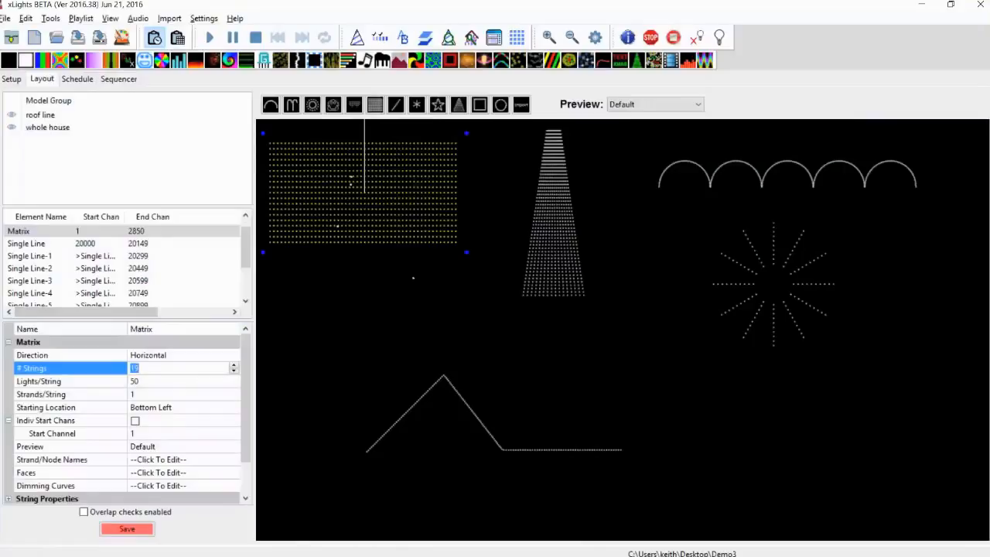
key(Return)
click(177, 380)
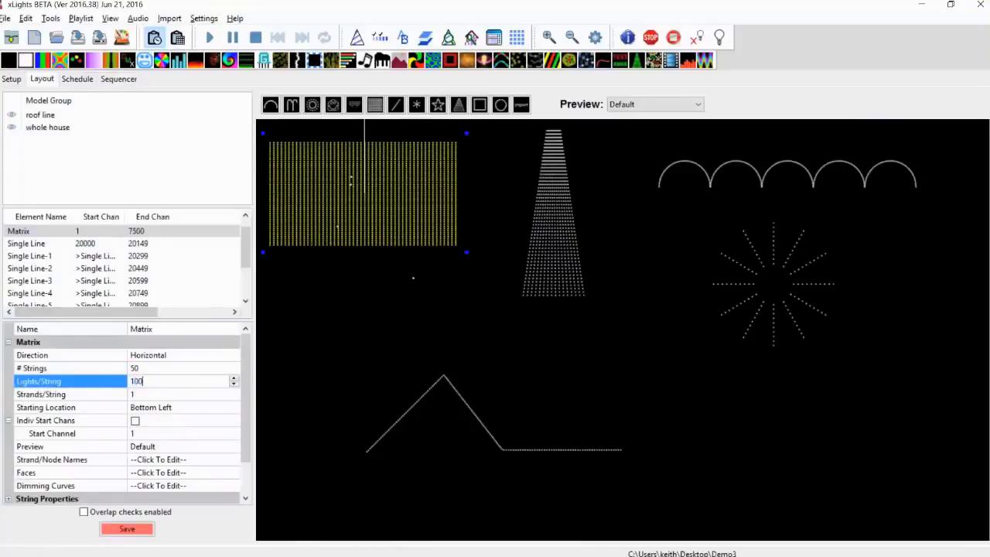
key(Return)
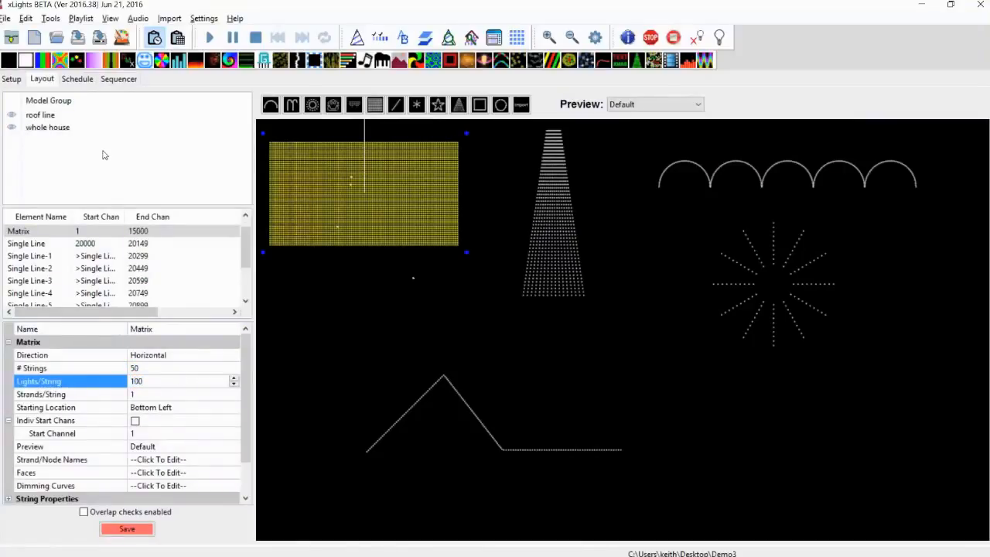
Step: Return to the sequencer, replace the Matrix row's Glediator effect with Life, and extend it to the end of the timing mark
click(119, 80)
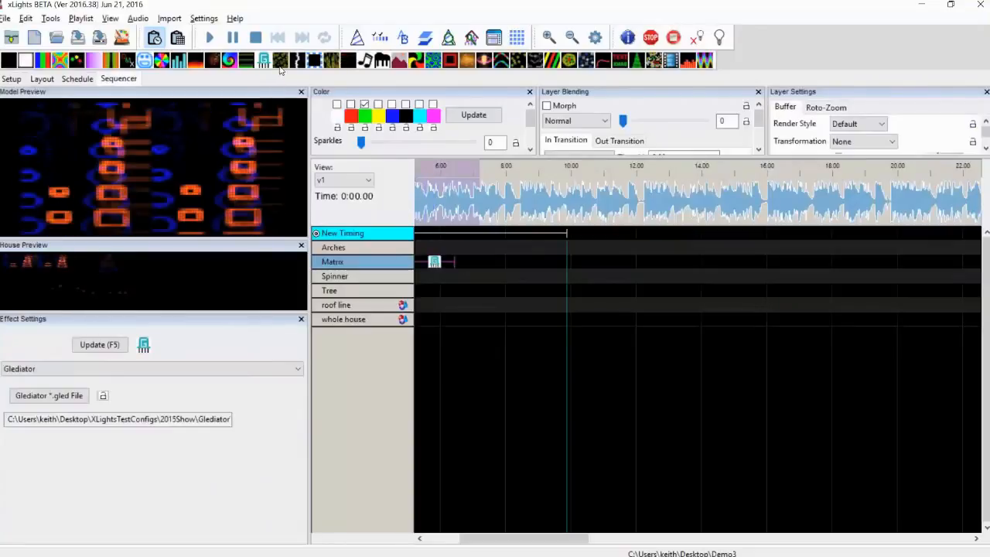
click(455, 262)
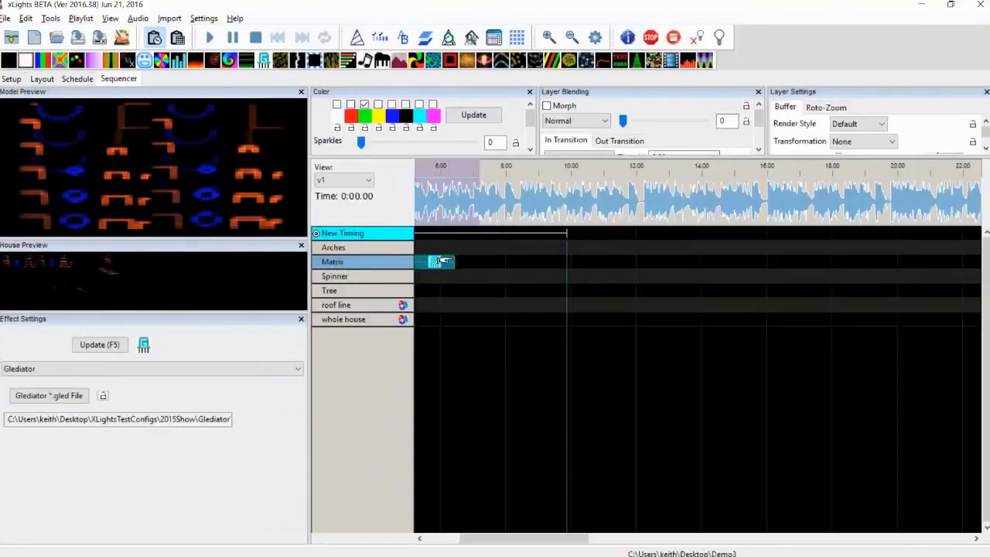
drag(444, 260, 451, 261)
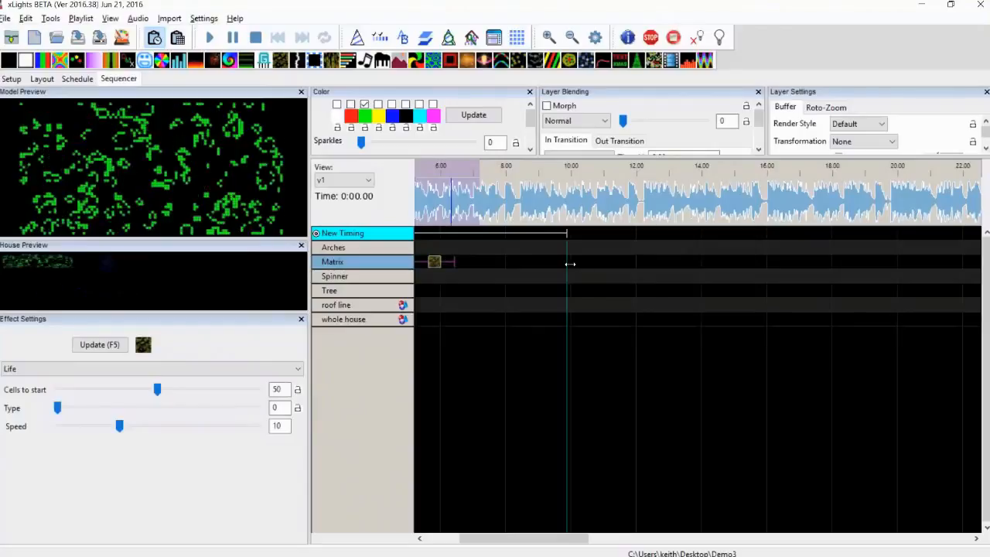
drag(568, 264, 566, 264)
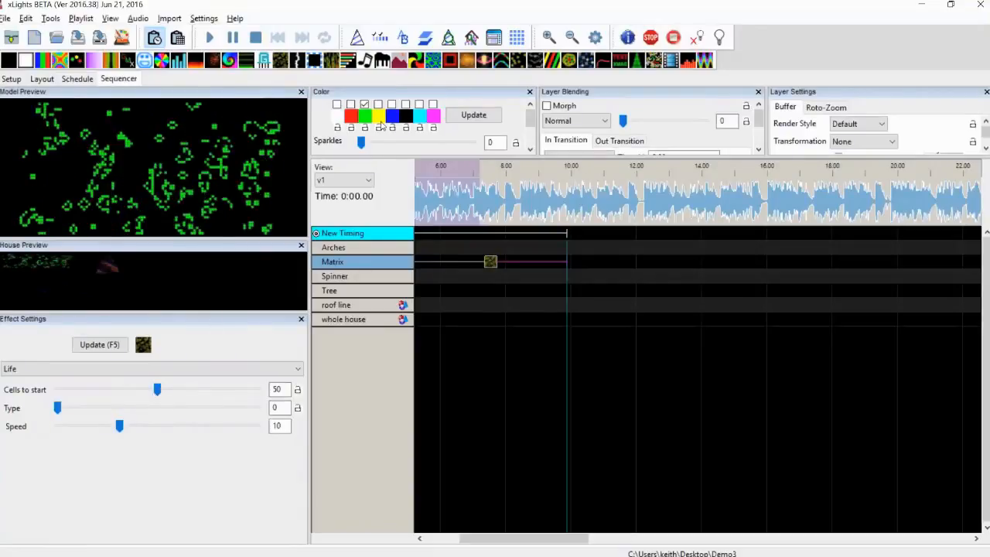
Step: Add yellow and red to the Life effect's colours and set Cells to start to 49 after trying 98
click(378, 105)
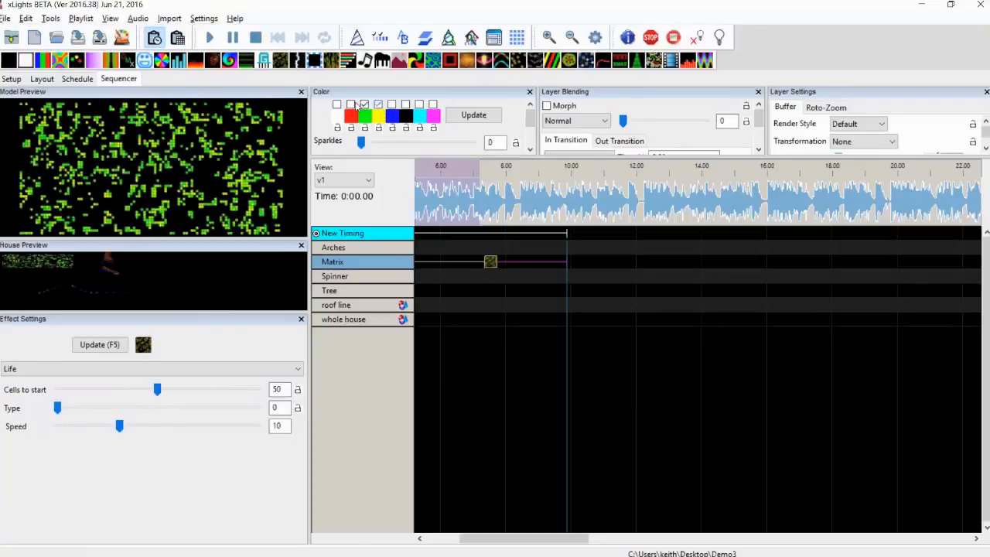
click(350, 103)
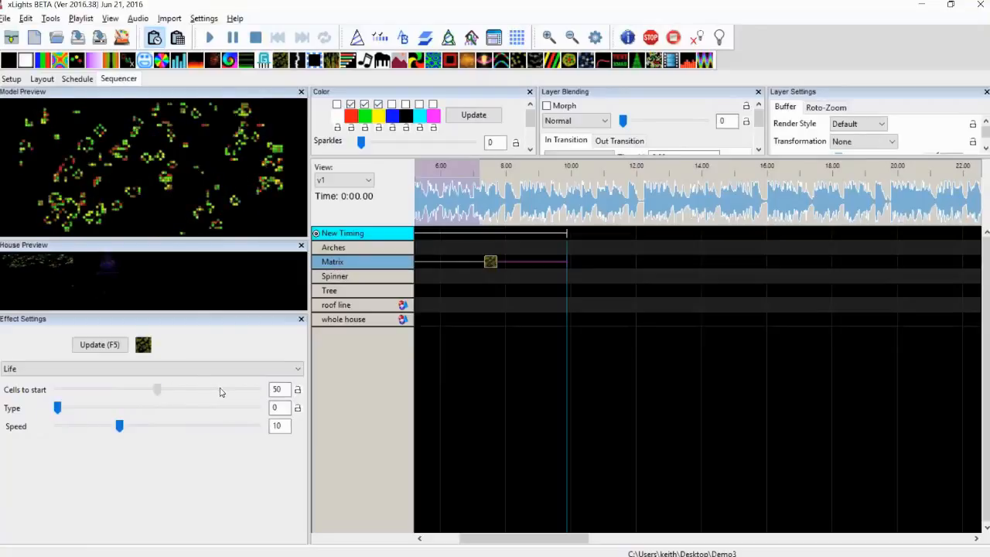
click(255, 389)
click(258, 392)
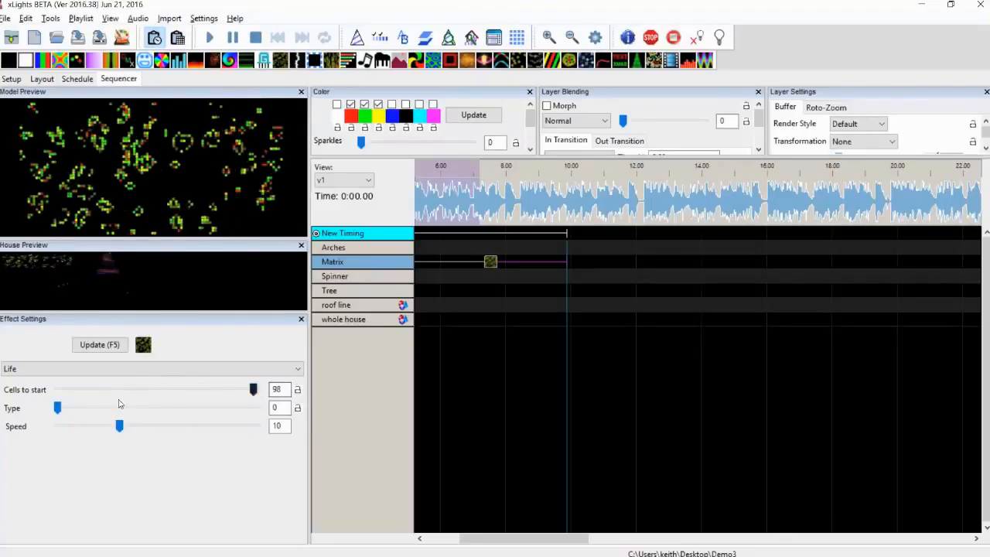
click(153, 396)
click(75, 387)
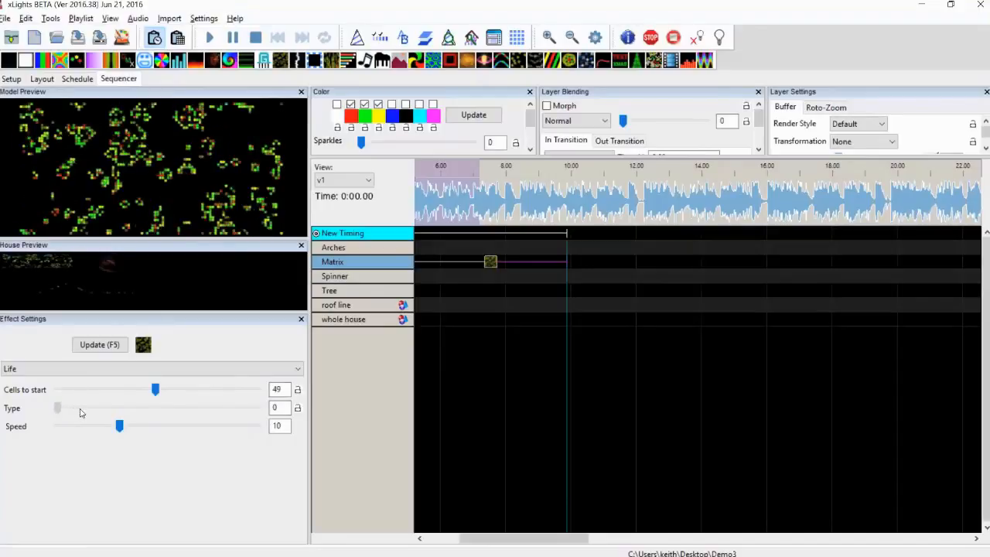
Step: Try Life types 1 and 3 on the Matrix and return Type to 0
click(169, 407)
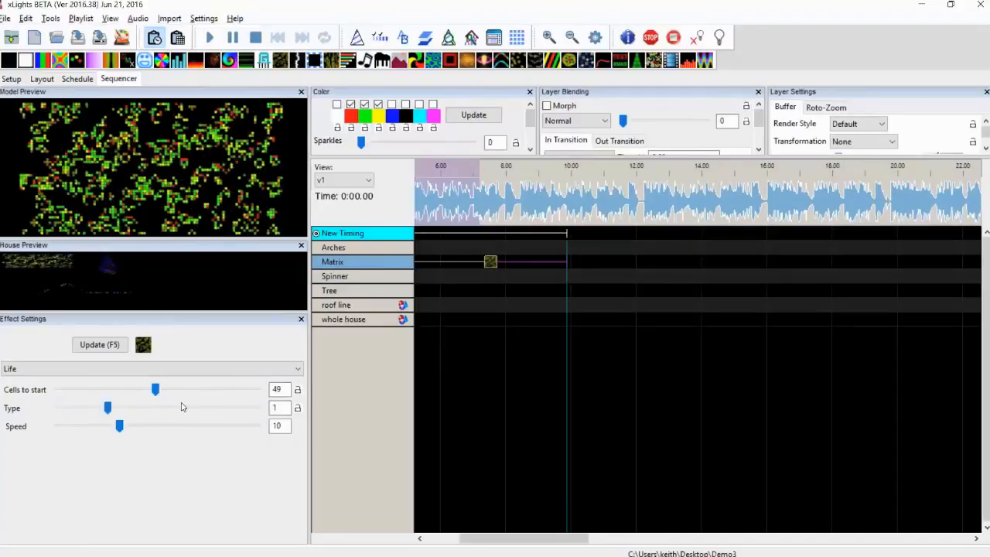
double_click(251, 406)
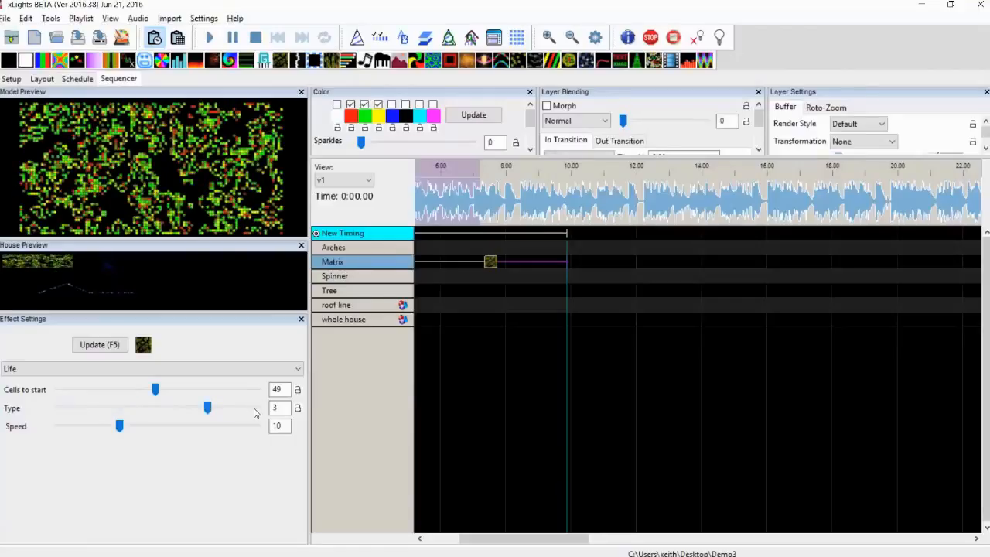
click(213, 410)
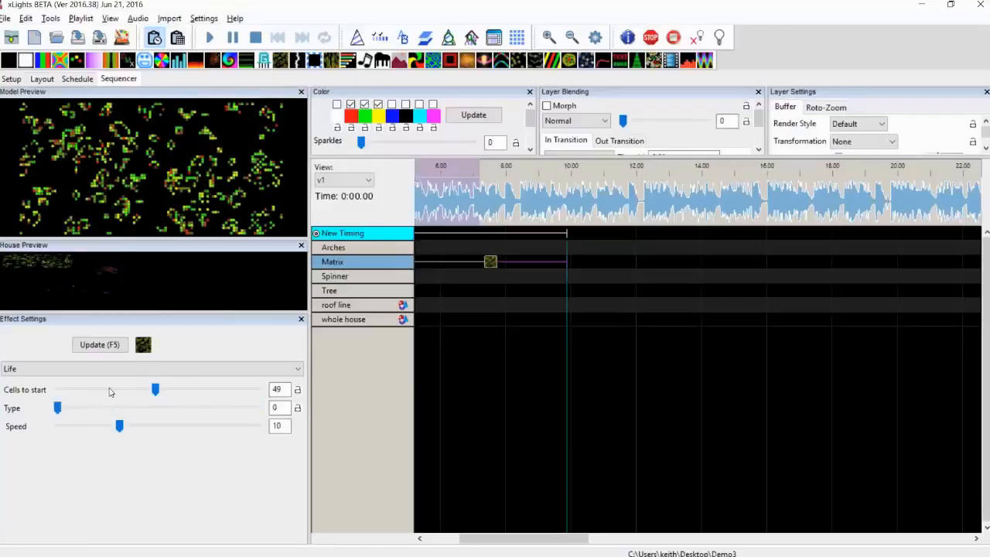
Step: Set the Life effect's Cells to start to 19 and its Speed to 28
triple_click(109, 389)
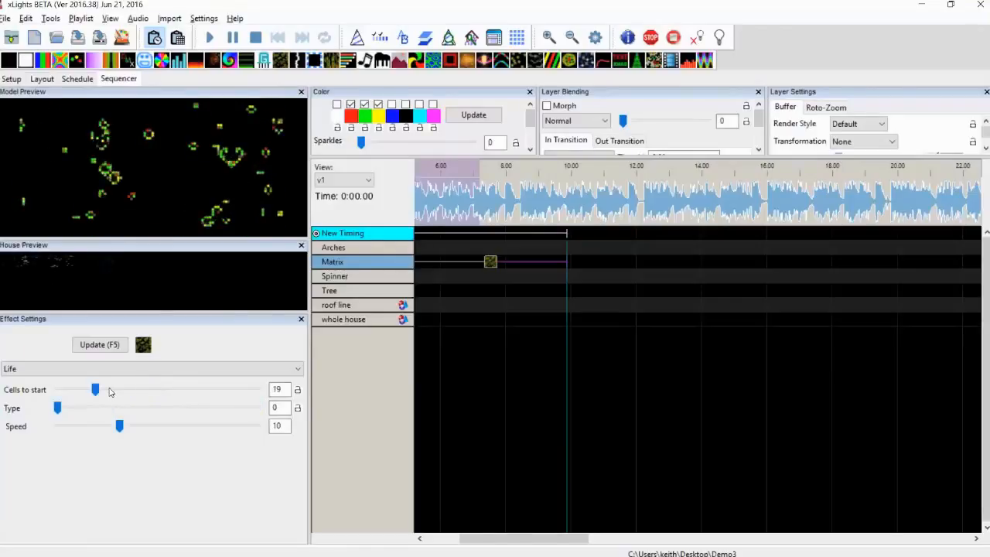
drag(118, 426, 203, 428)
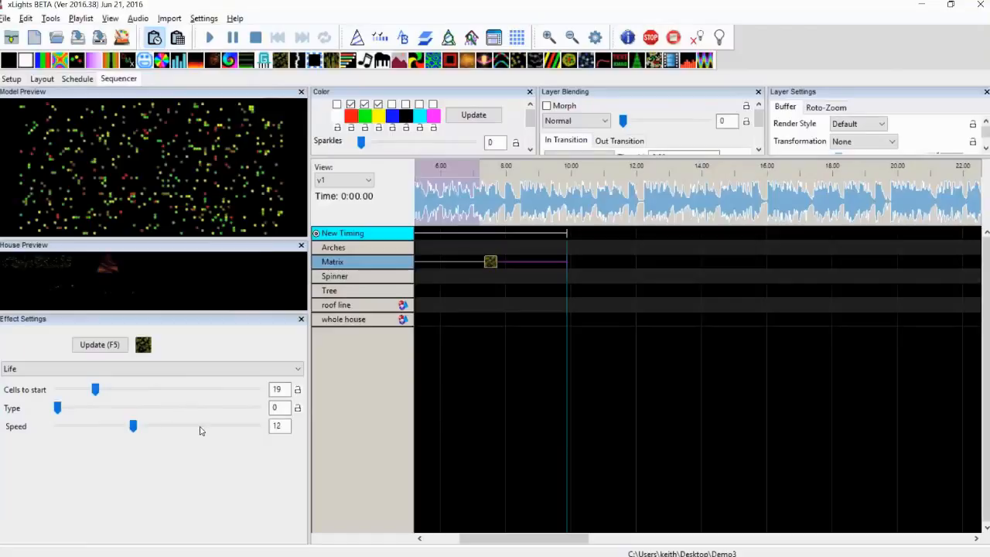
click(239, 428)
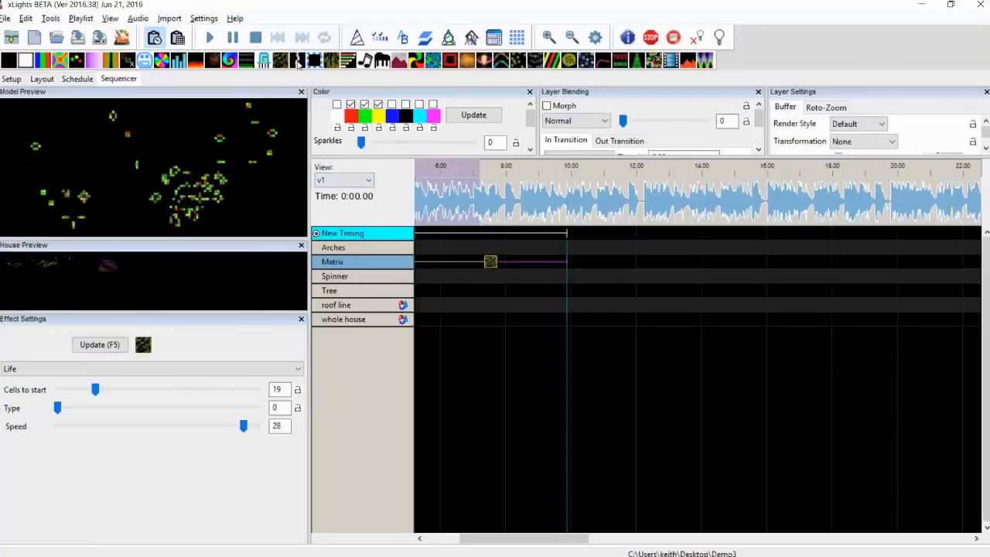
Step: Replace the Life effect on the Matrix with Lightning and make white its only active colour
drag(388, 152, 483, 263)
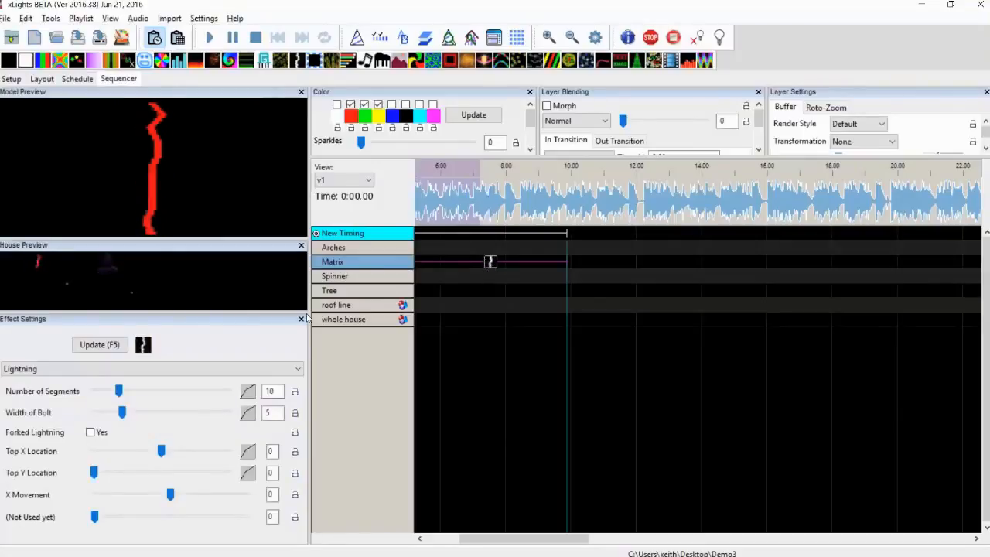
click(338, 104)
click(351, 104)
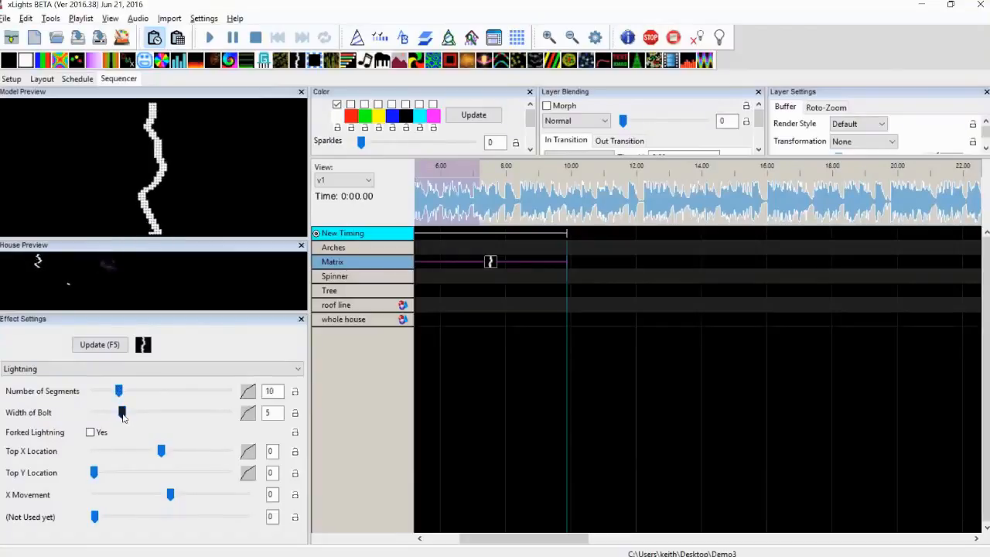
Step: Set the Lightning effect's Width of Bolt to 13 and enable Forked Lightning
drag(163, 412, 191, 412)
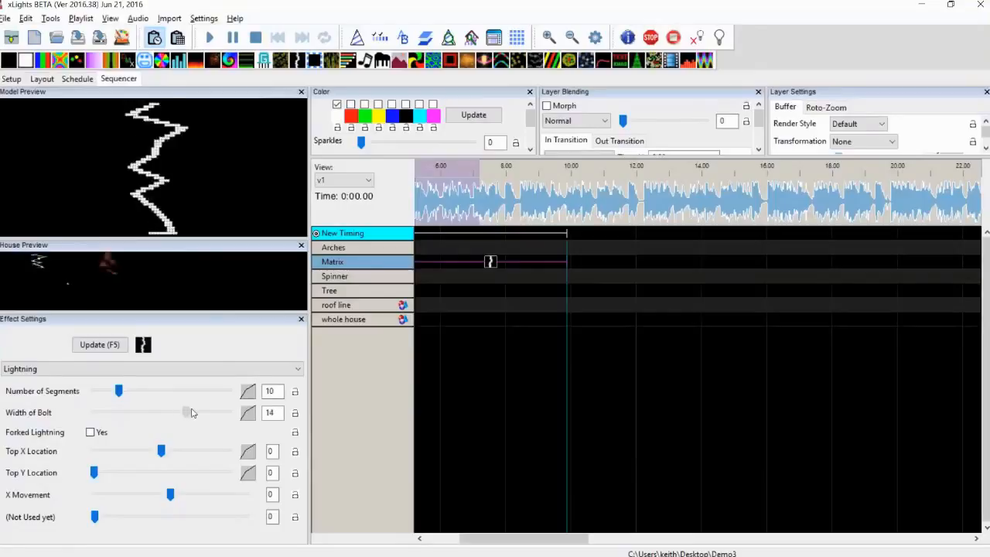
mouse_move(174, 399)
mouse_down()
mouse_move(85, 392)
mouse_move(107, 407)
mouse_move(179, 415)
mouse_up()
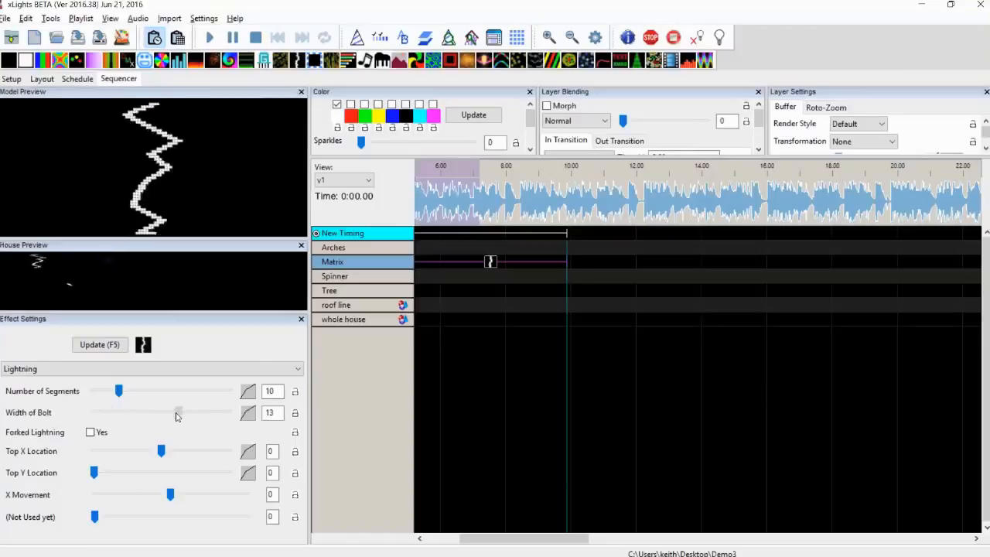
click(90, 433)
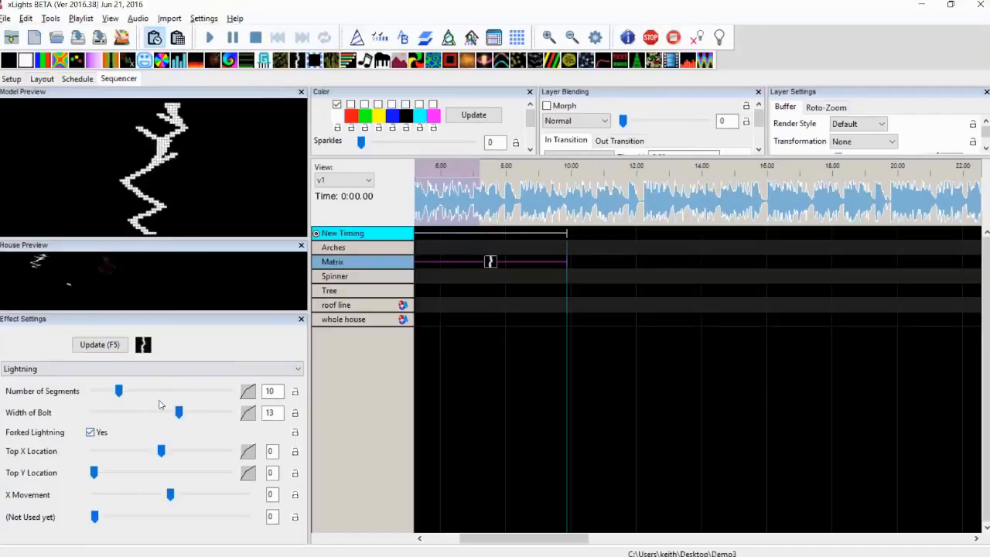
Step: Set the Lightning effect's Width of Bolt to 6 and Top X Location to 4, with Forked Lightning disabled
drag(177, 412, 129, 411)
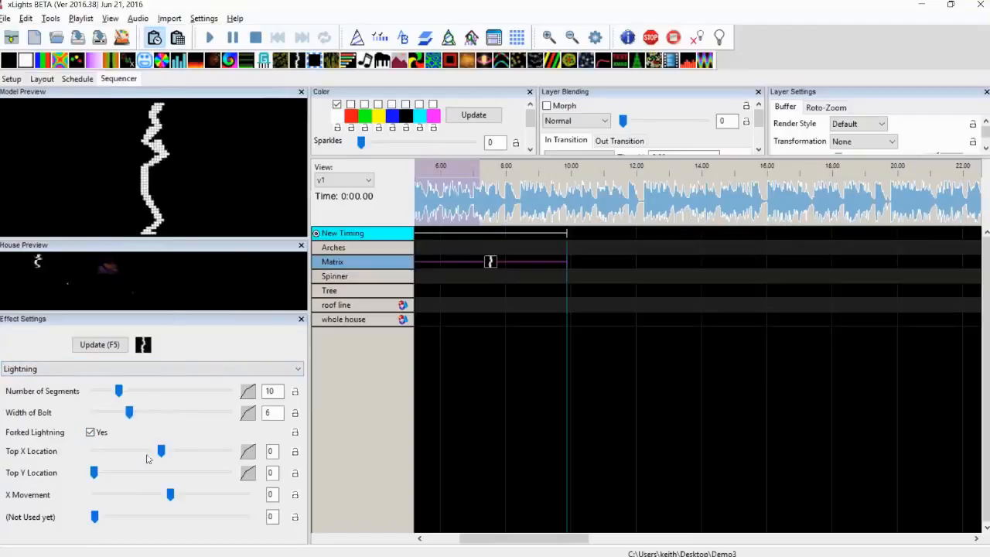
click(96, 431)
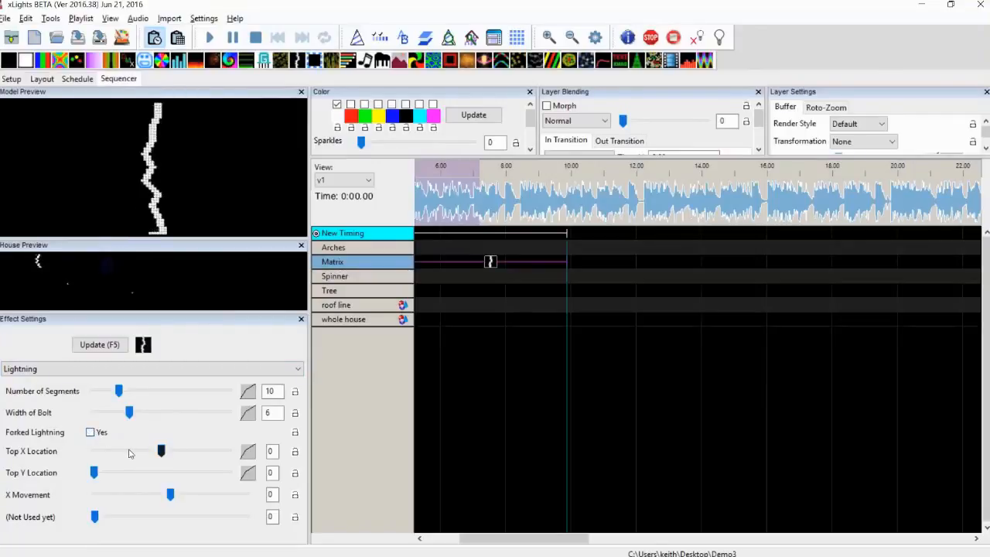
mouse_move(161, 450)
mouse_down()
mouse_move(122, 448)
mouse_move(170, 443)
mouse_up()
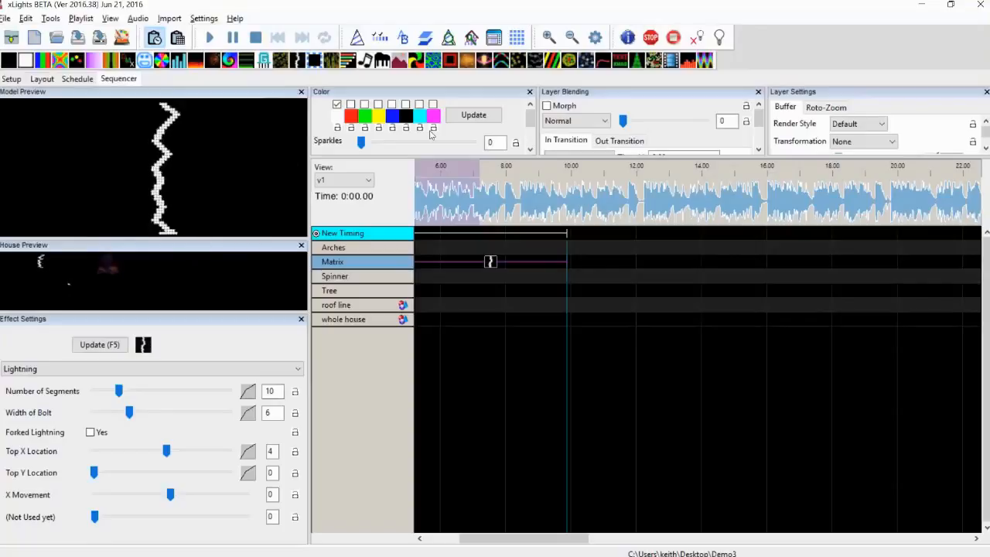
Step: Try the Flip Vertical transformation on the Lightning effect and restore the transformation to None
click(854, 128)
click(853, 127)
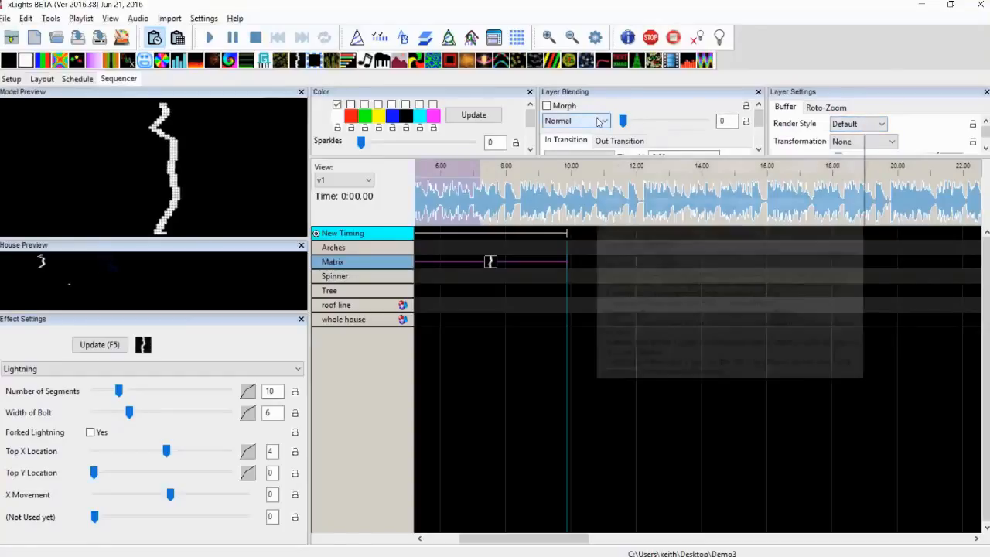
click(844, 143)
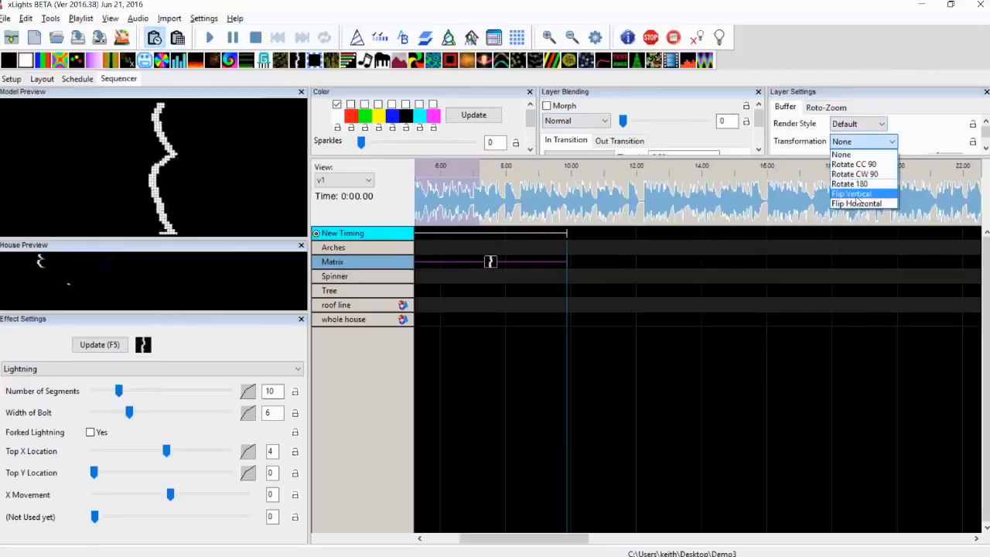
click(854, 194)
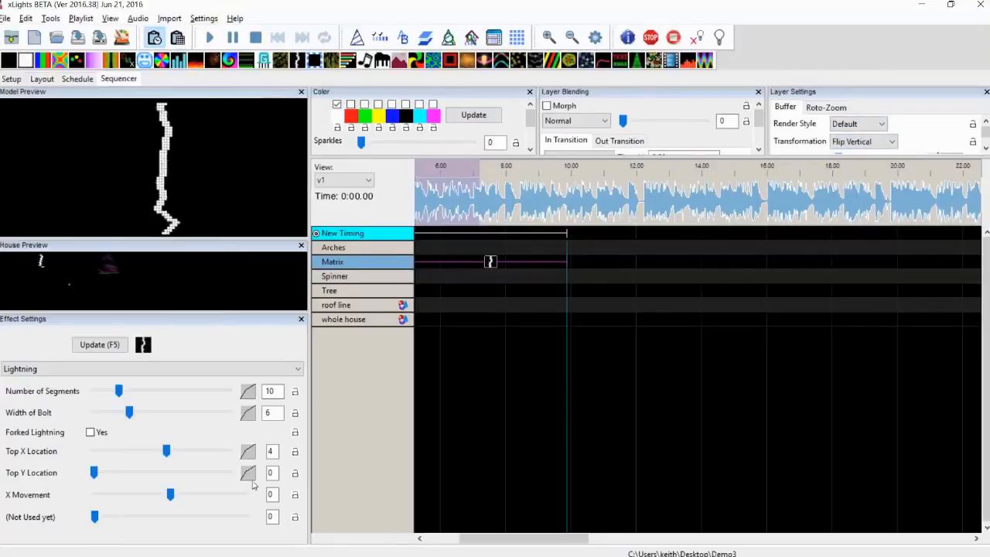
click(854, 145)
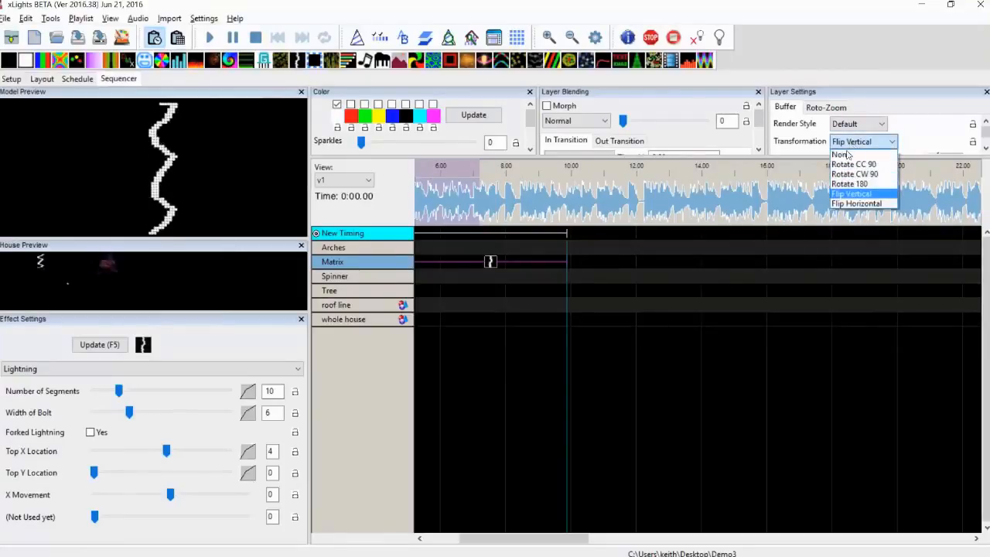
click(844, 160)
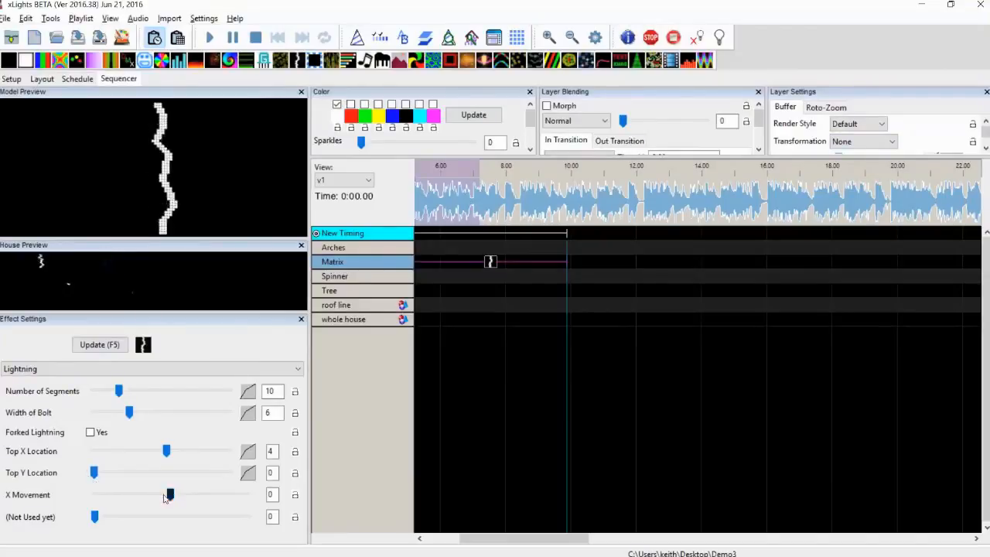
Step: Try a negative X Movement on the Lightning effect and return it to 0
drag(170, 495, 147, 496)
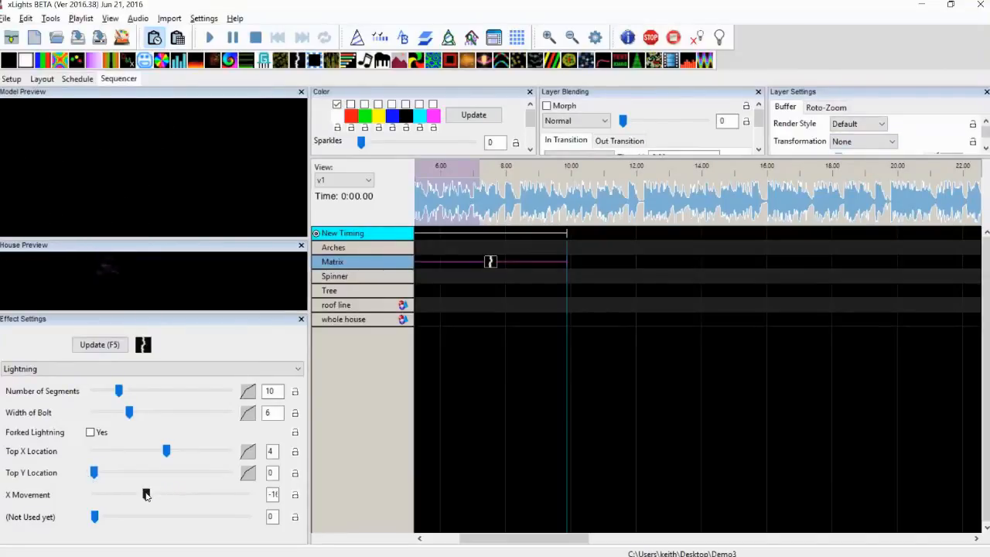
drag(163, 495, 170, 494)
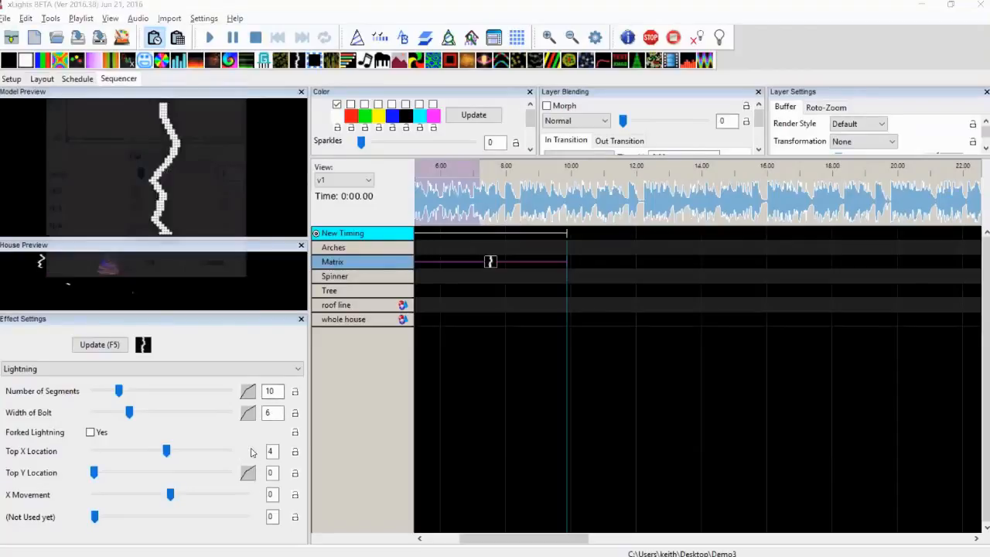
Step: Apply a Sine value curve to the Lightning effect's Top X Location
click(249, 451)
click(170, 159)
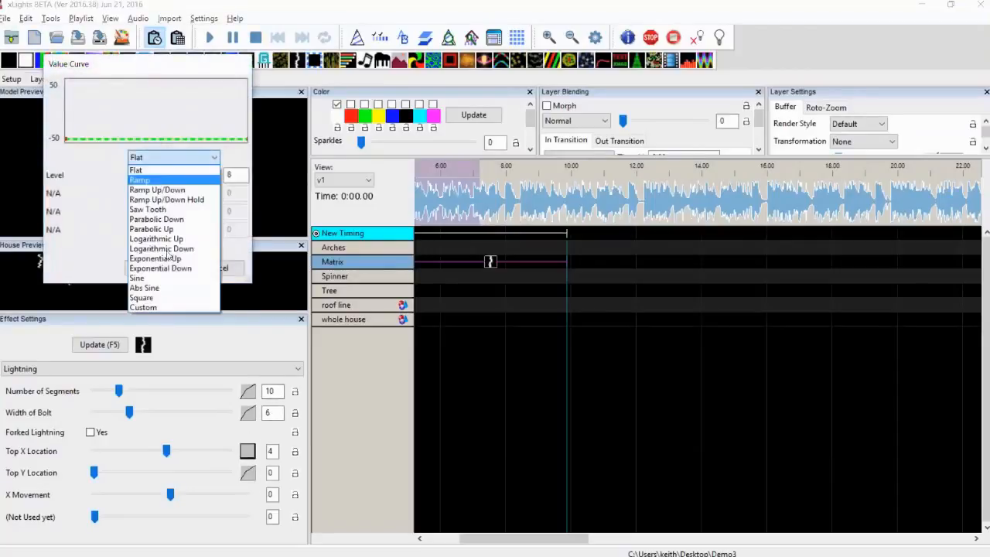
click(154, 282)
click(152, 268)
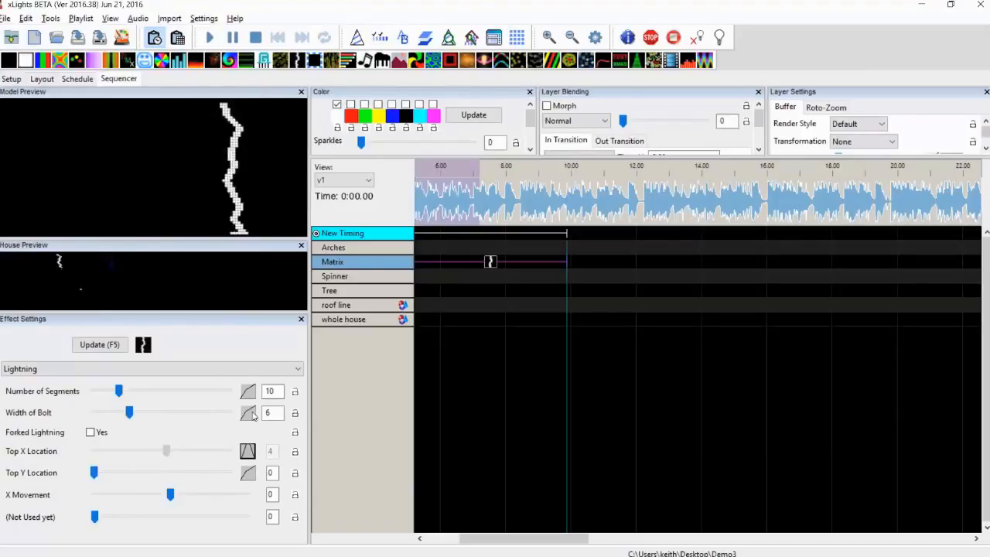
Step: Lower the amplitude of the Top X Location sine curve and set the Width of Bolt to 7
click(248, 452)
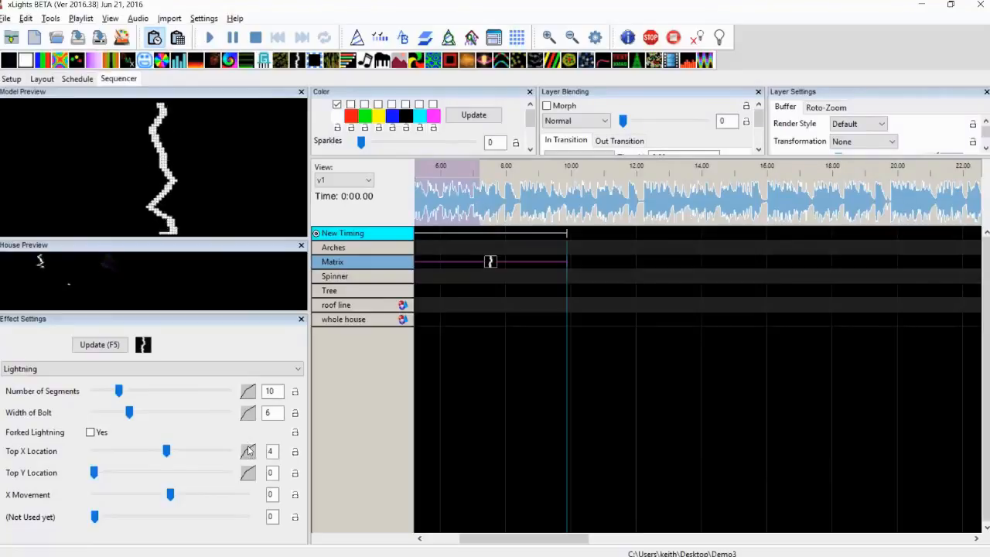
click(247, 451)
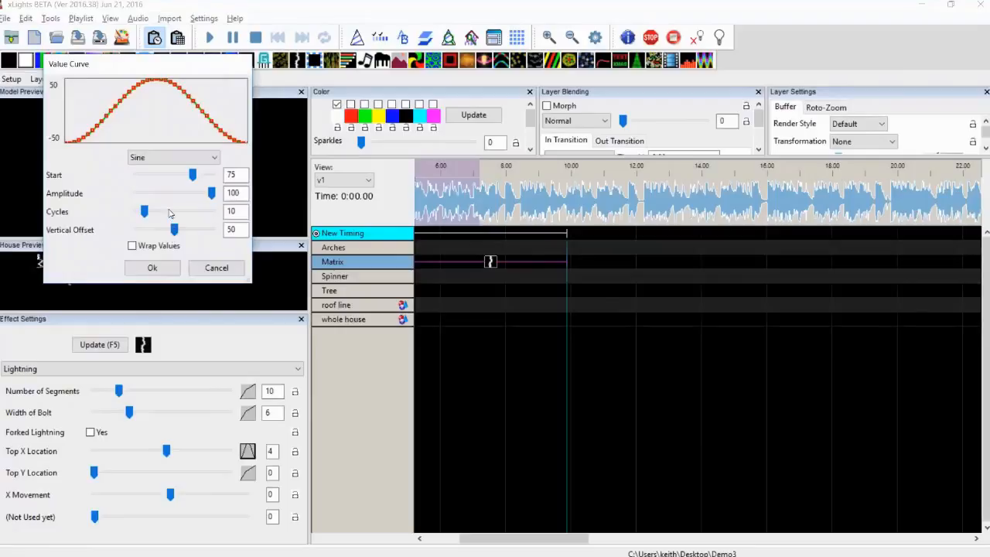
drag(211, 195, 150, 194)
click(151, 268)
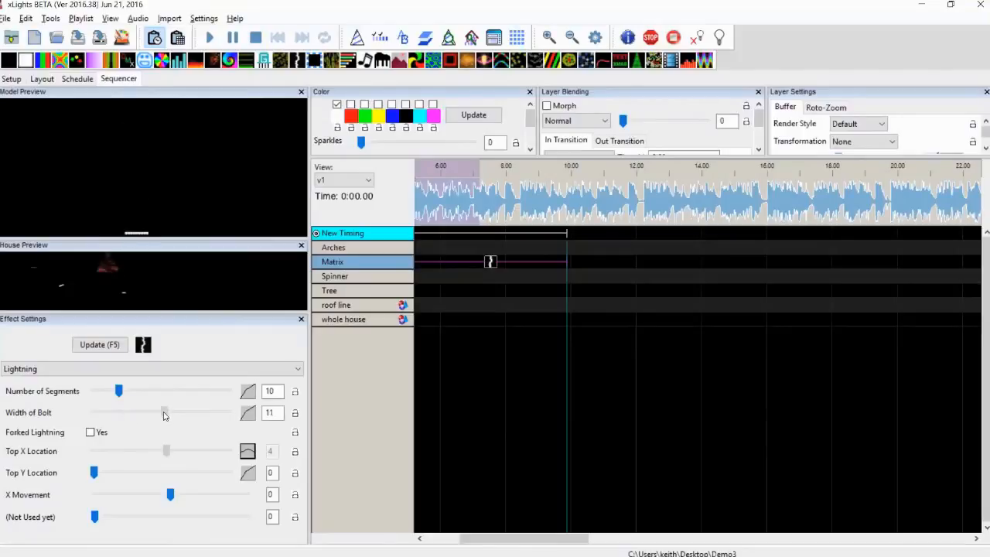
drag(130, 413, 137, 414)
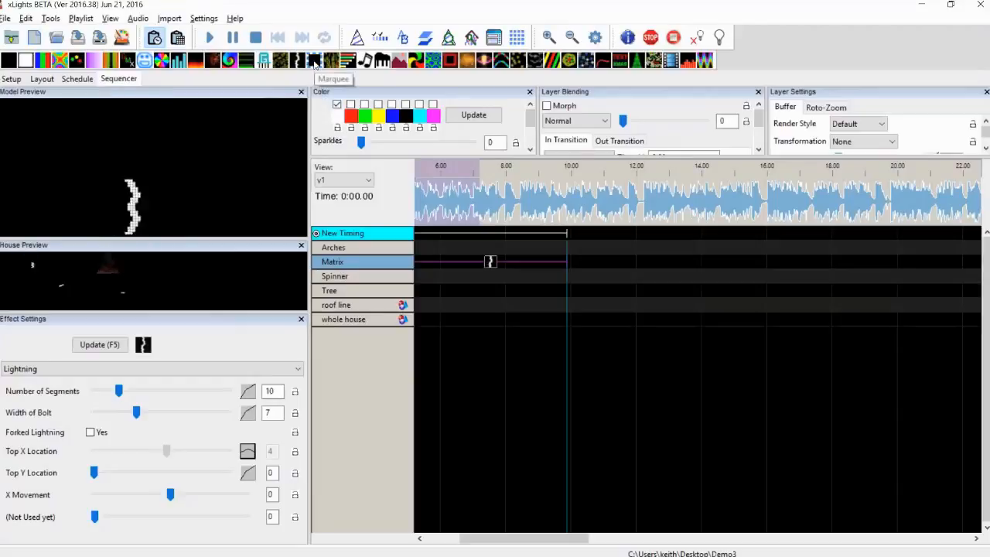
Step: Replace the Lightning effect on Matrix with a Marquee effect and enable red and green in the palette alongside white
drag(315, 62, 494, 263)
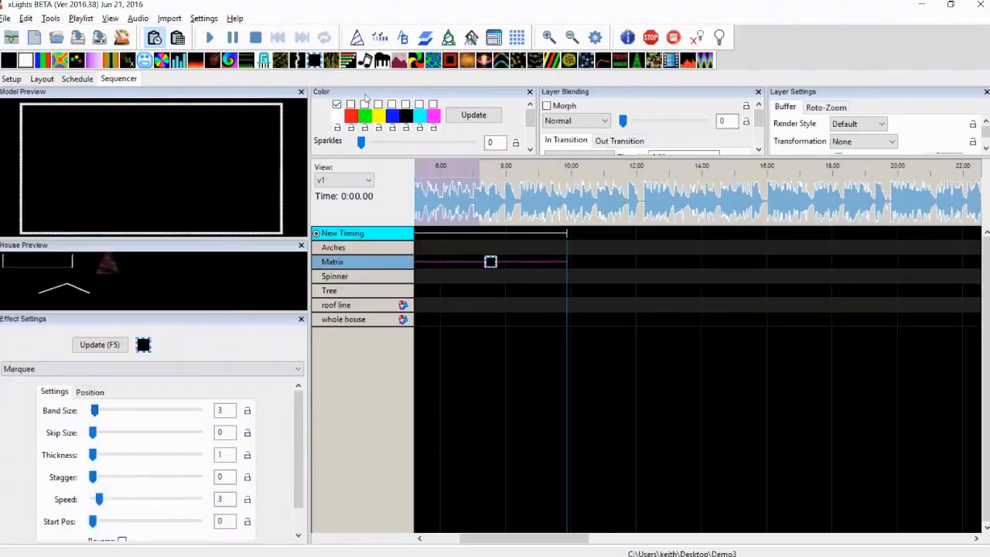
click(351, 105)
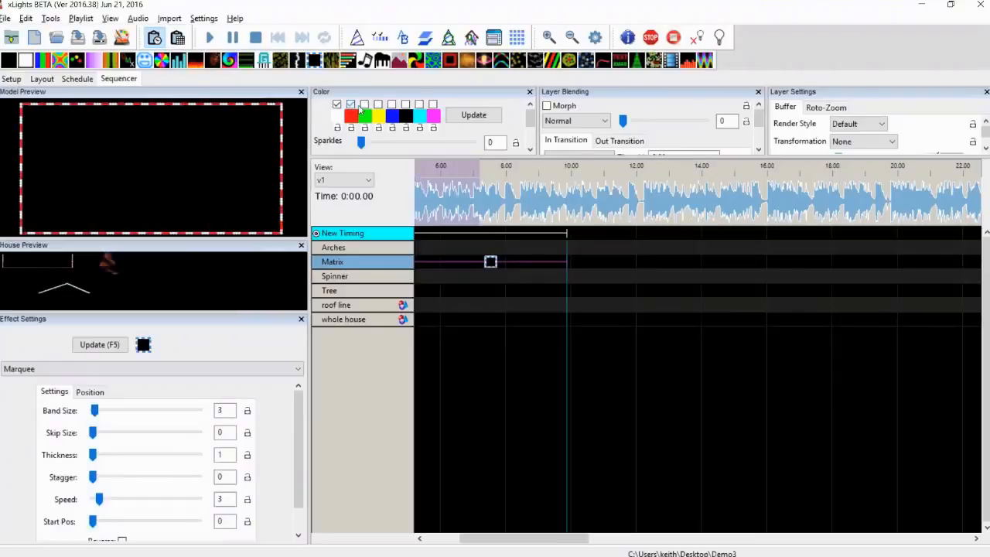
click(364, 104)
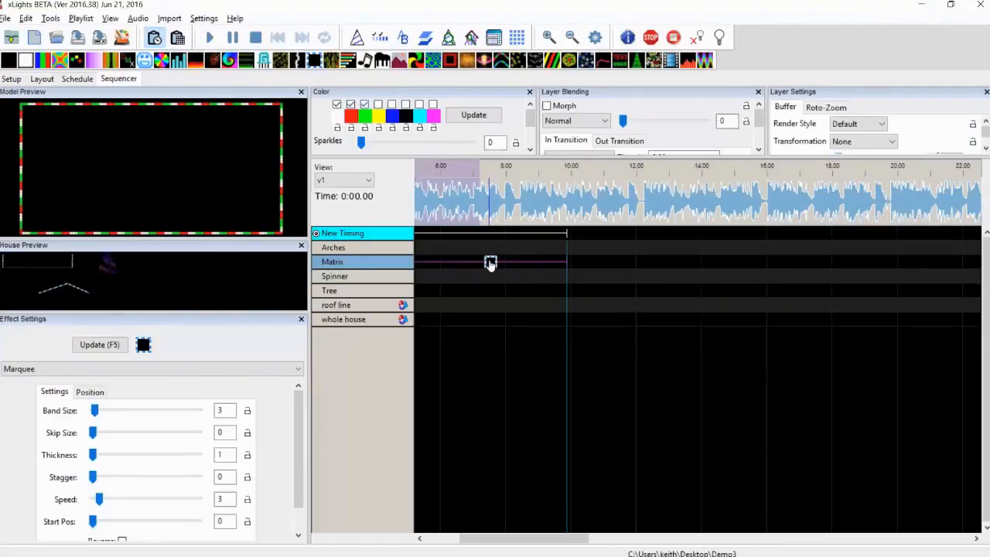
Step: Move the Marquee effect from Matrix to the whole house group and preview it there
key(Down)
key(Down)
key(Down)
key(Down)
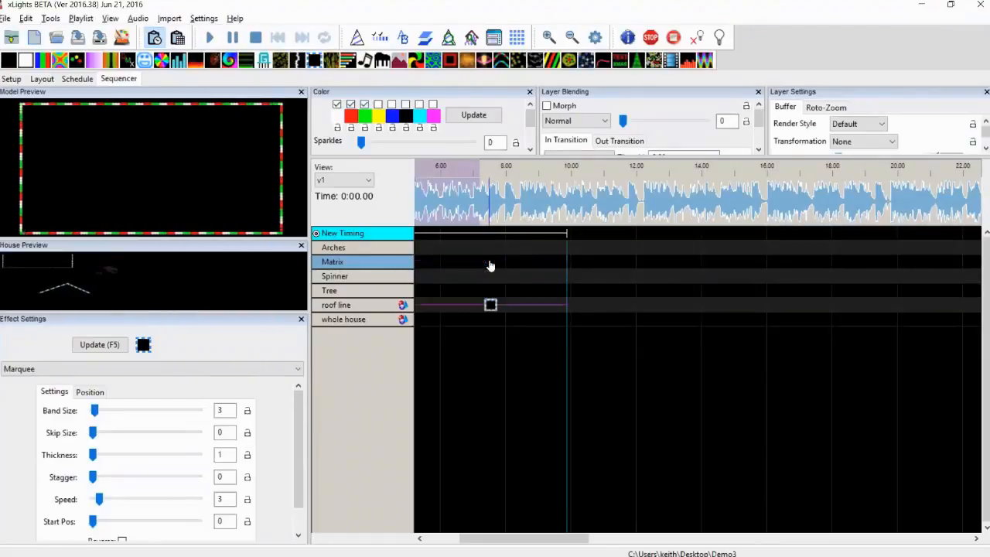
click(489, 324)
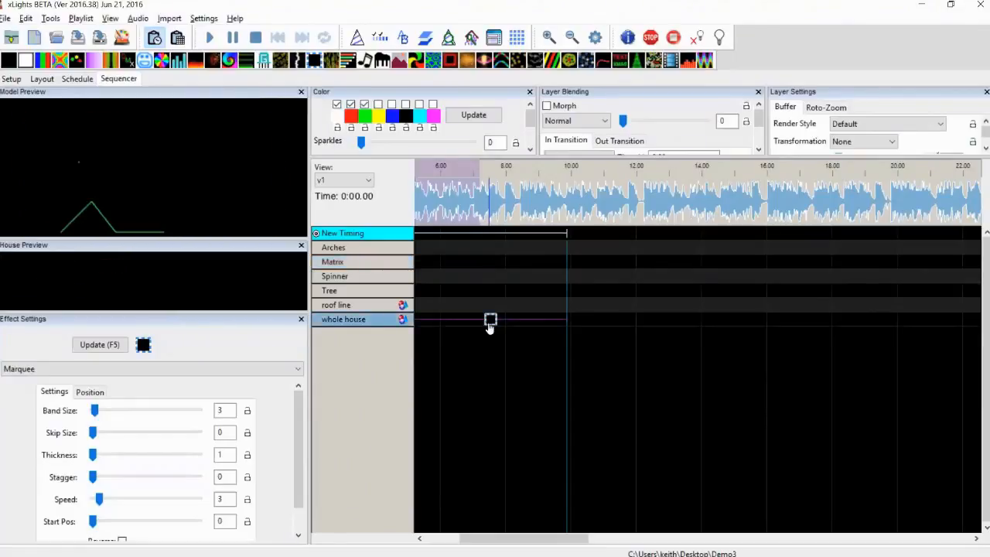
Step: Preview the Marquee effect on Tree and return it to Matrix
key(Up)
key(Up)
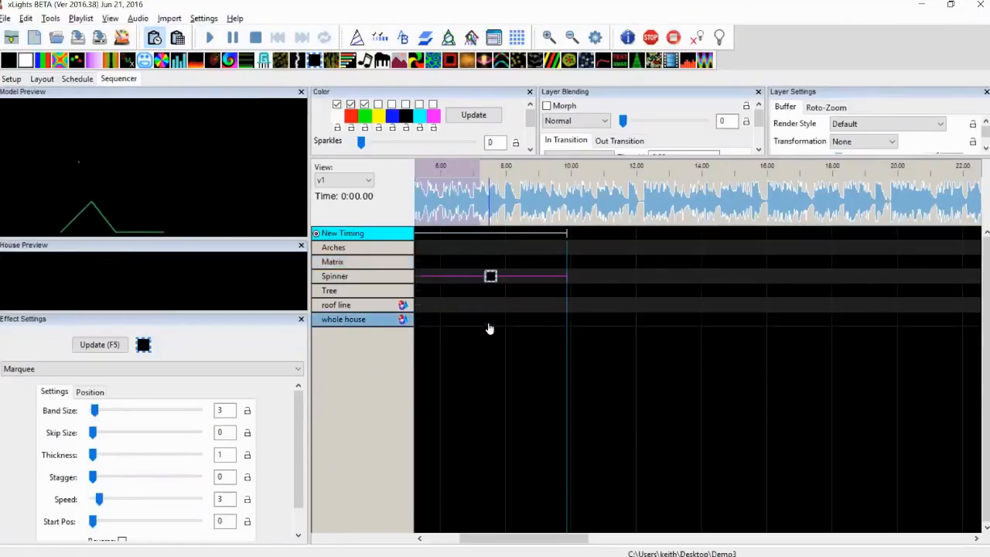
click(490, 293)
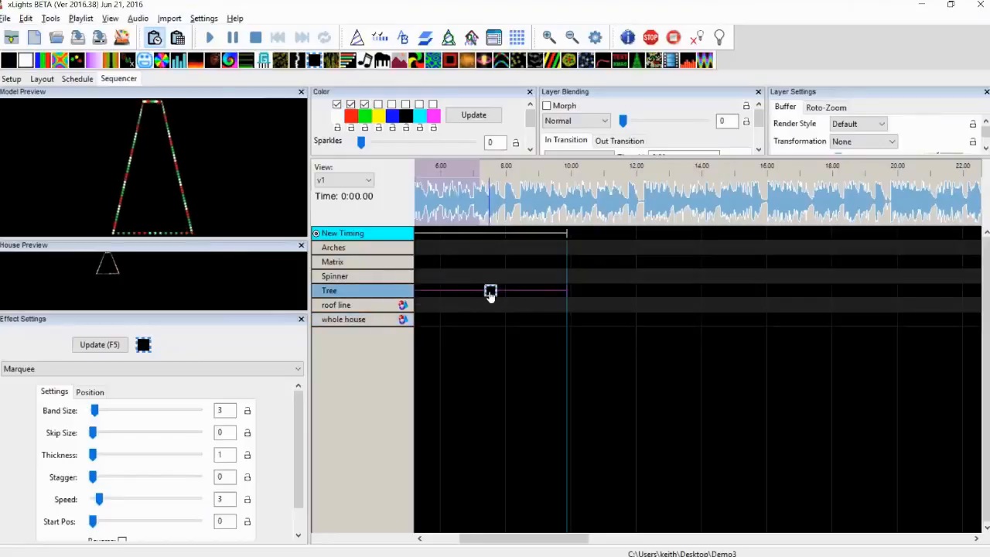
key(Up)
click(490, 263)
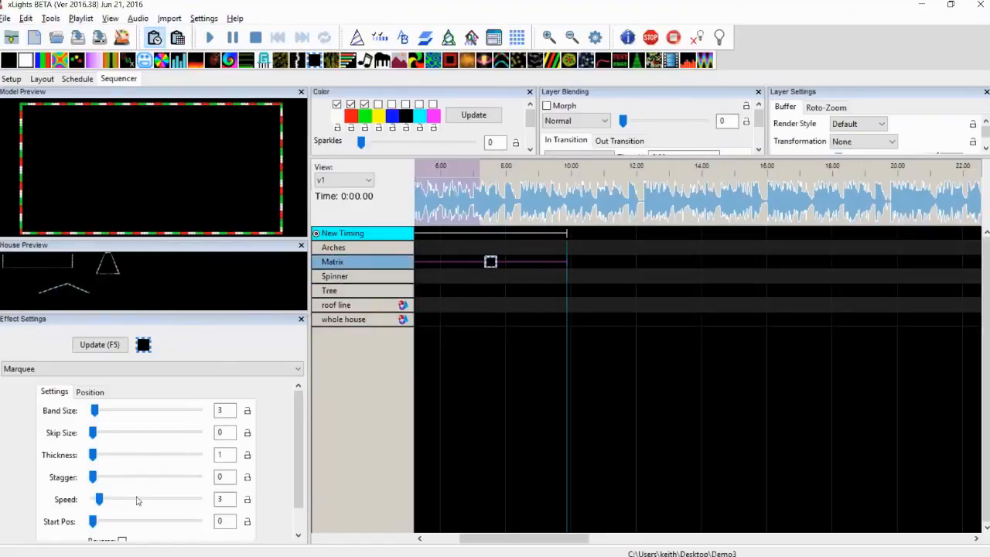
Step: Draw a window frame model in the layout, below the tree and above the flat section of the roof line
scroll(109, 410, down, 3)
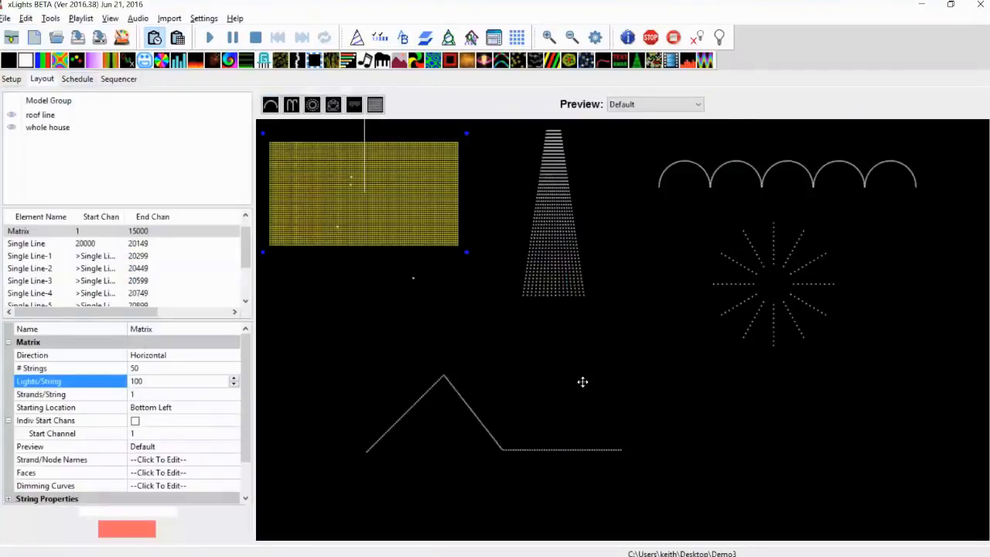
drag(629, 351, 610, 346)
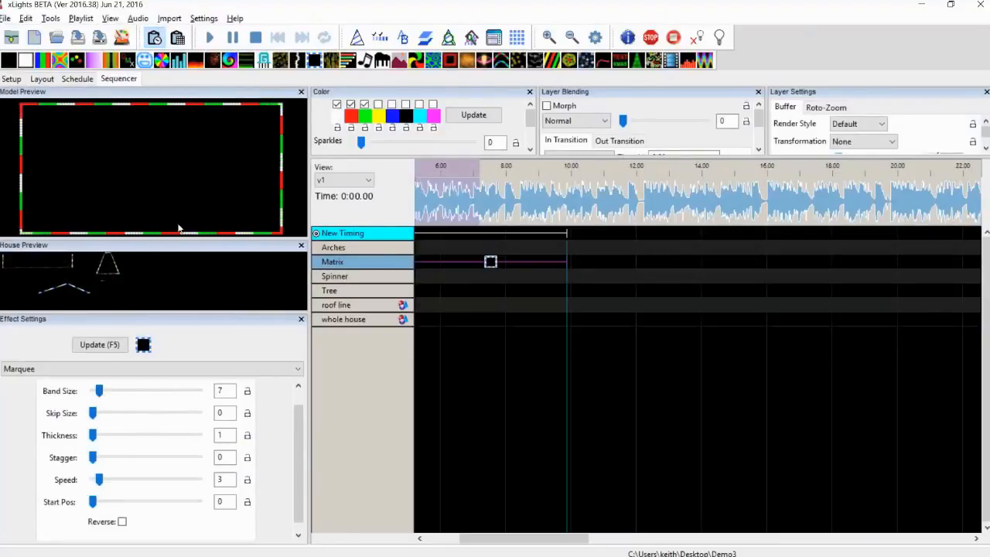
Step: Try a Skip Size of 10 on the Marquee effect, reset it to 0 and raise Thickness to 5
drag(92, 413, 105, 417)
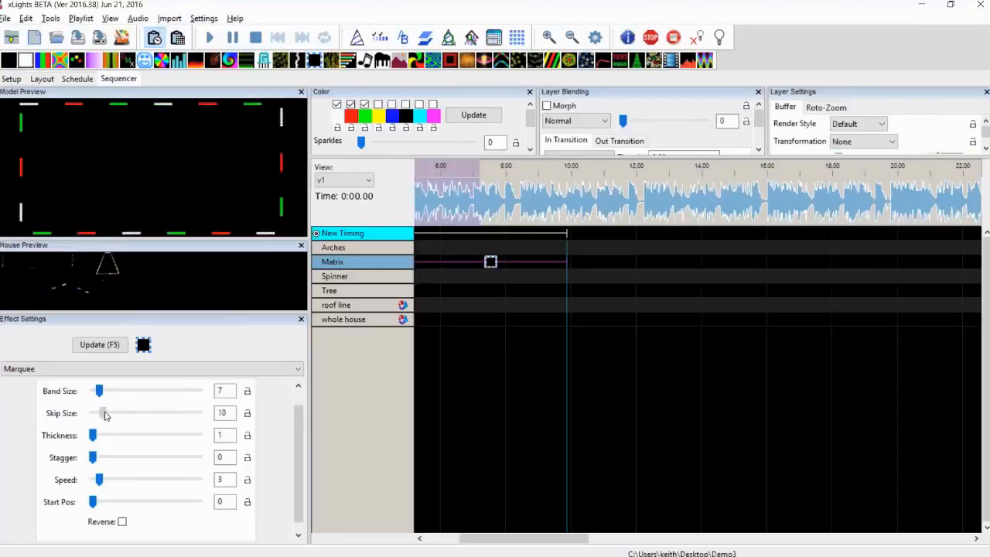
drag(104, 412, 98, 435)
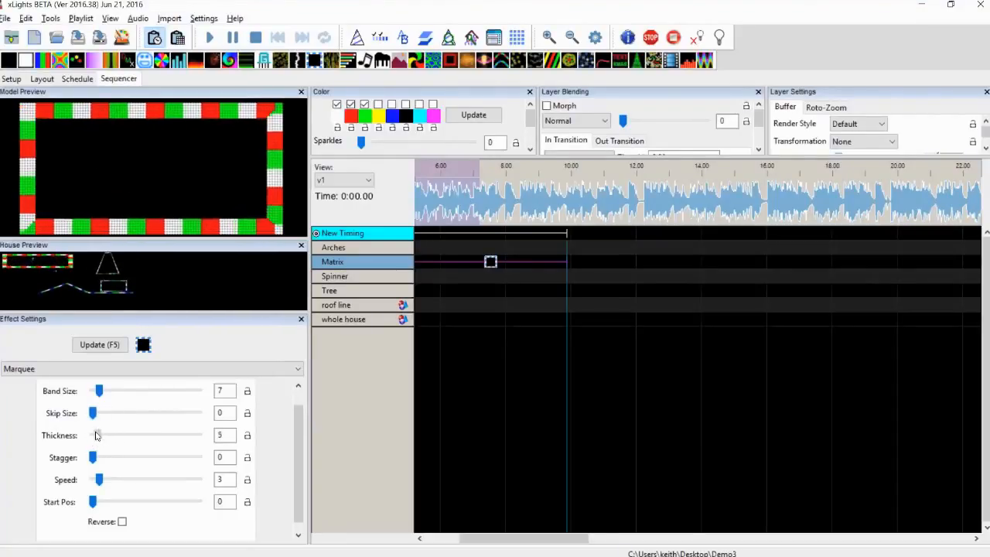
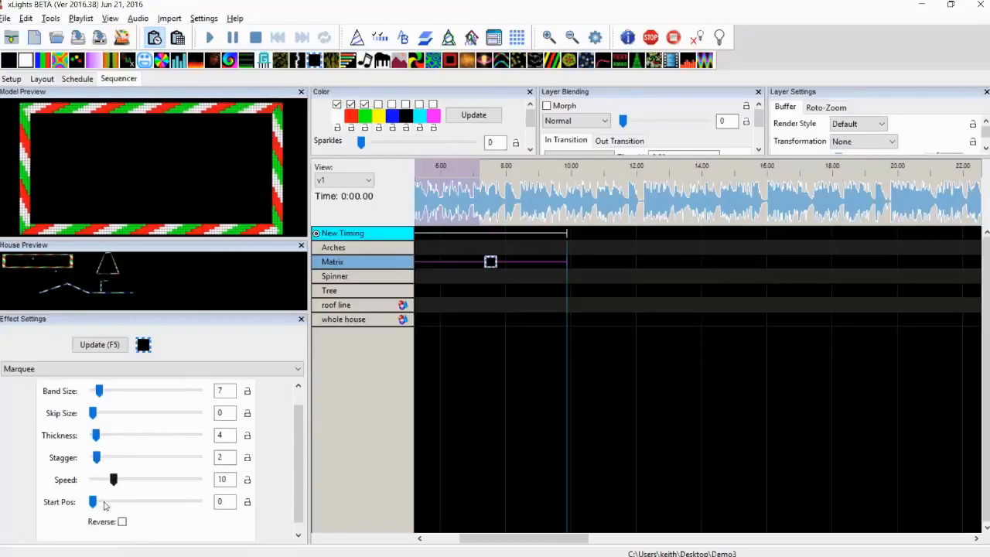
Step: Try the Marquee effect's Start Pos and Reverse settings, leaving Start Pos at 0 and Reverse off
mouse_move(93, 501)
mouse_down()
mouse_move(126, 501)
mouse_move(91, 501)
mouse_up()
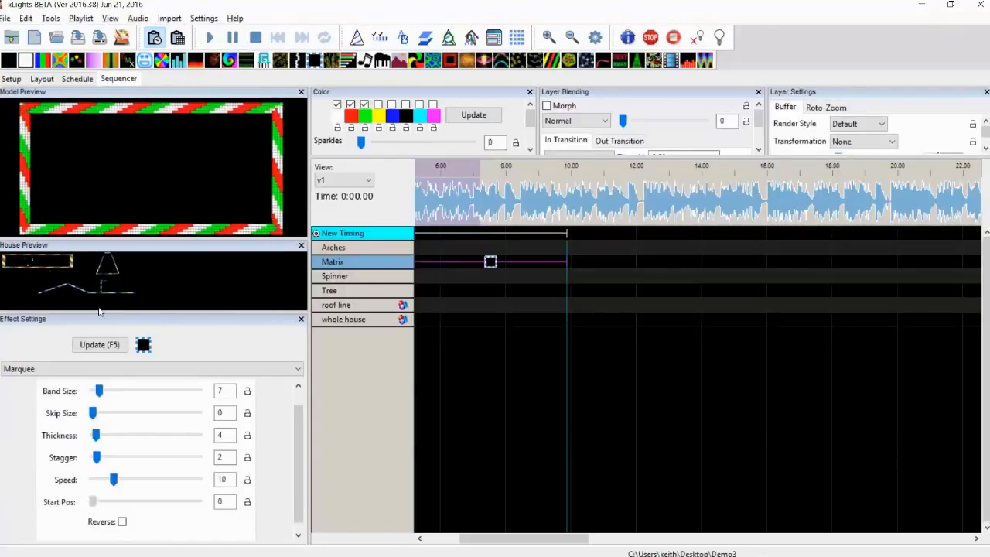
click(122, 522)
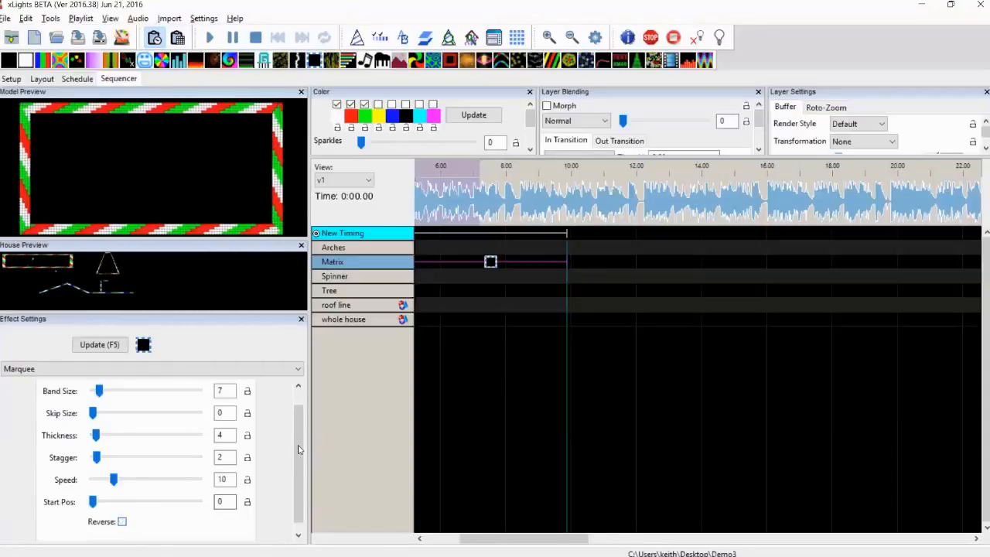
scroll(298, 420, up, 2)
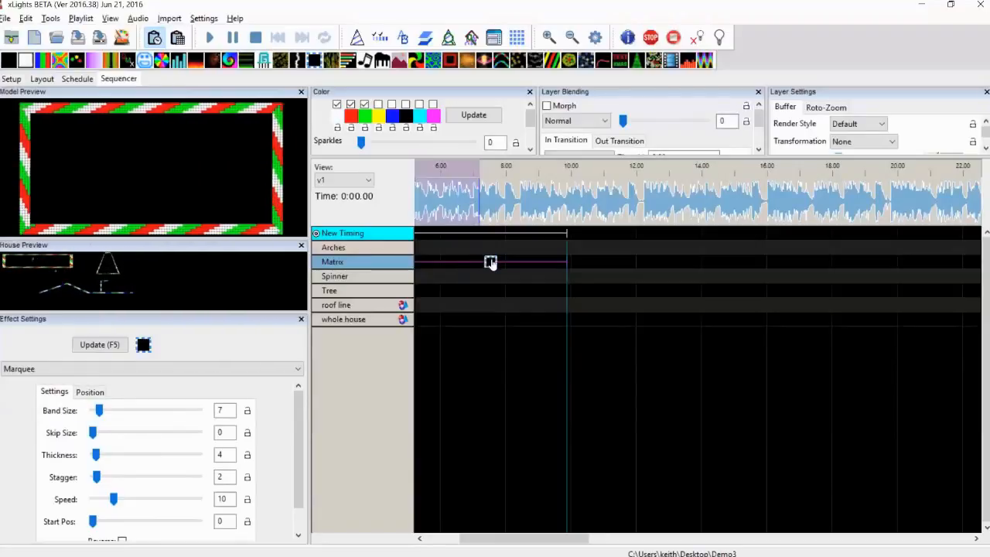
Step: Move the Marquee effect to Tree, preview its staggered stripes there and return it to Matrix
drag(481, 261, 491, 290)
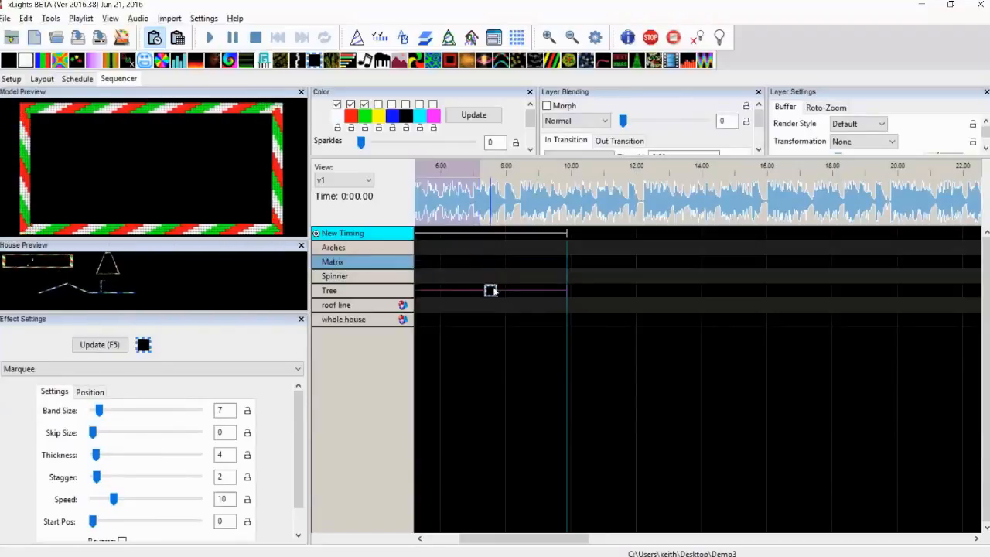
click(490, 292)
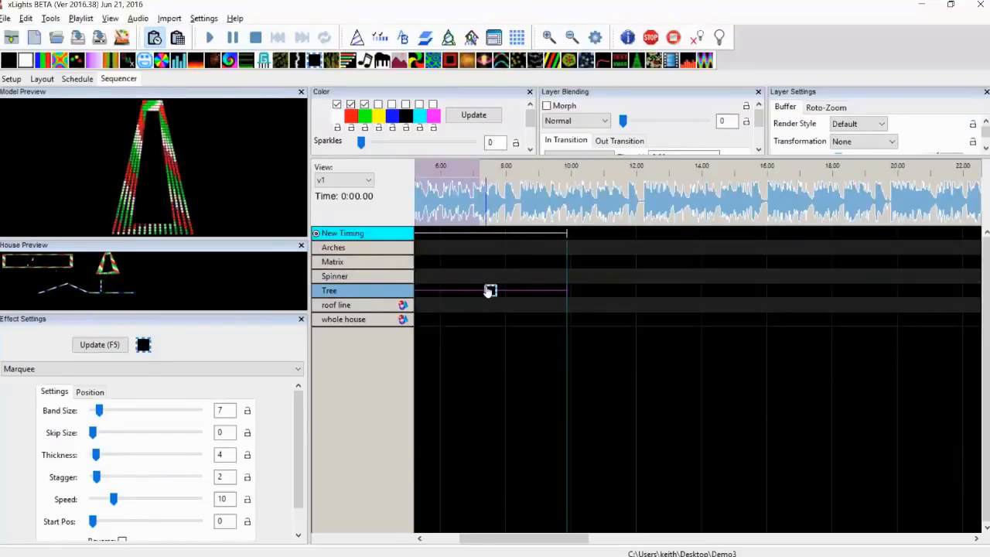
key(Down)
key(Up)
key(Up)
key(Up)
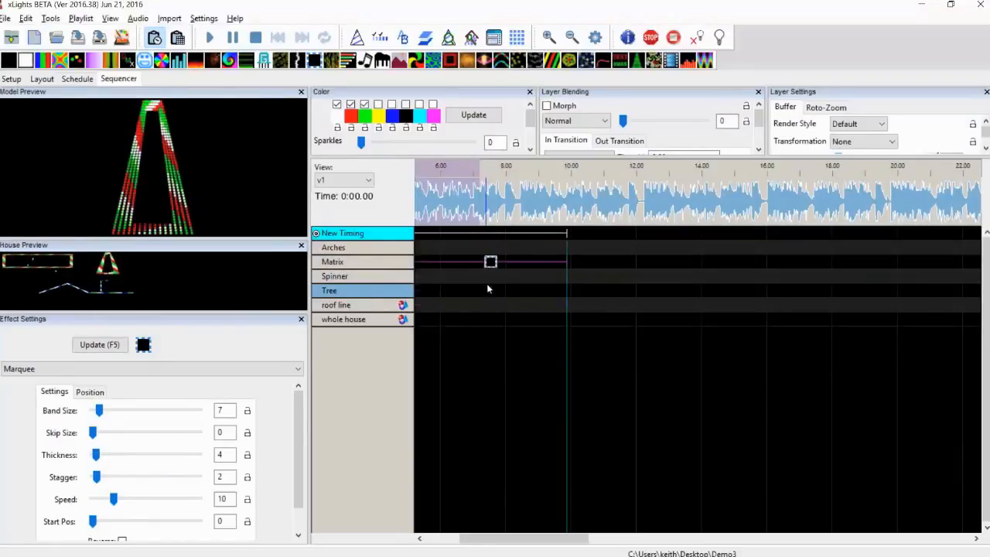
click(490, 262)
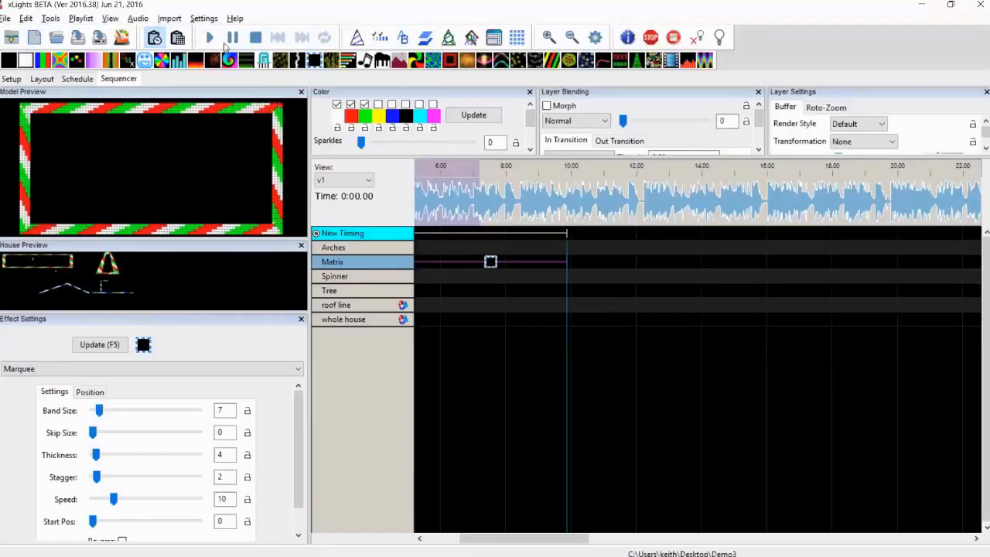
Step: Replace the Marquee effect on Matrix with Meteors and set its Colors option to Range
drag(333, 65, 443, 167)
drag(490, 261, 490, 263)
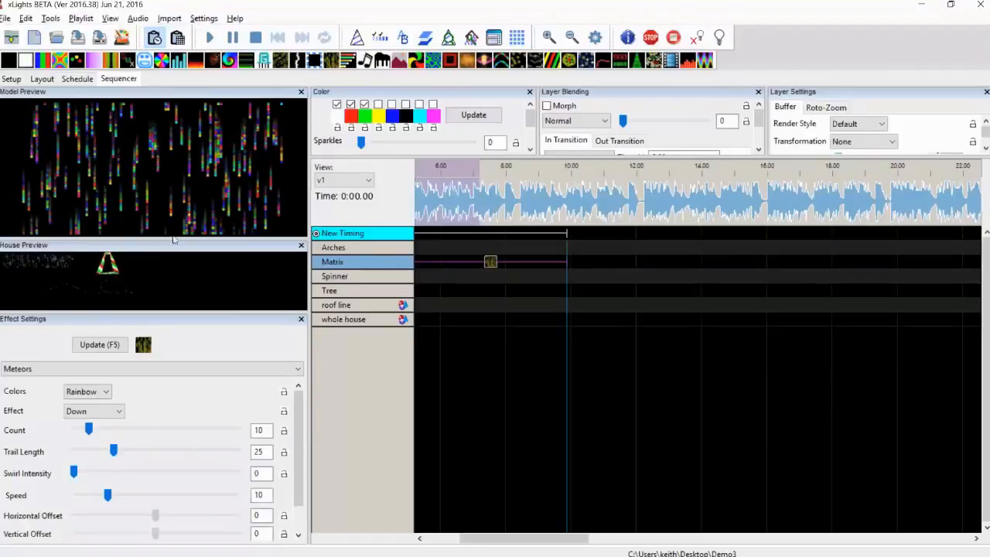
click(98, 392)
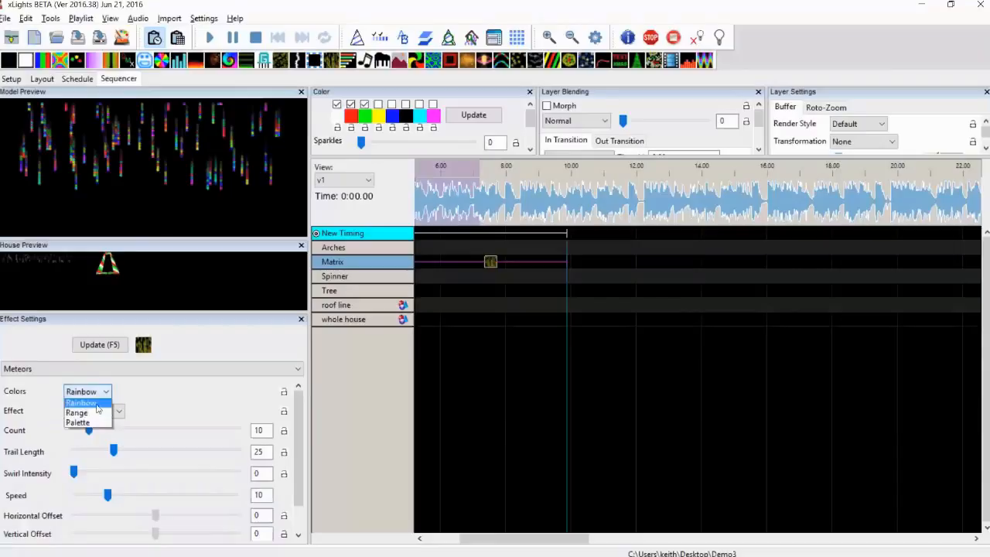
click(93, 416)
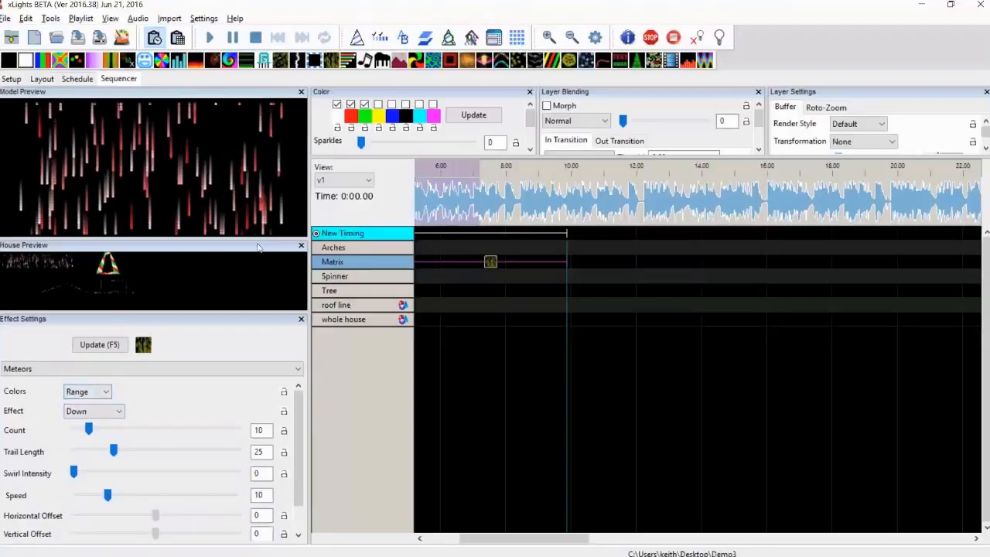
Step: Switch green off and on again, add yellow to the palette and set the Meteors Colors option to Palette
click(365, 105)
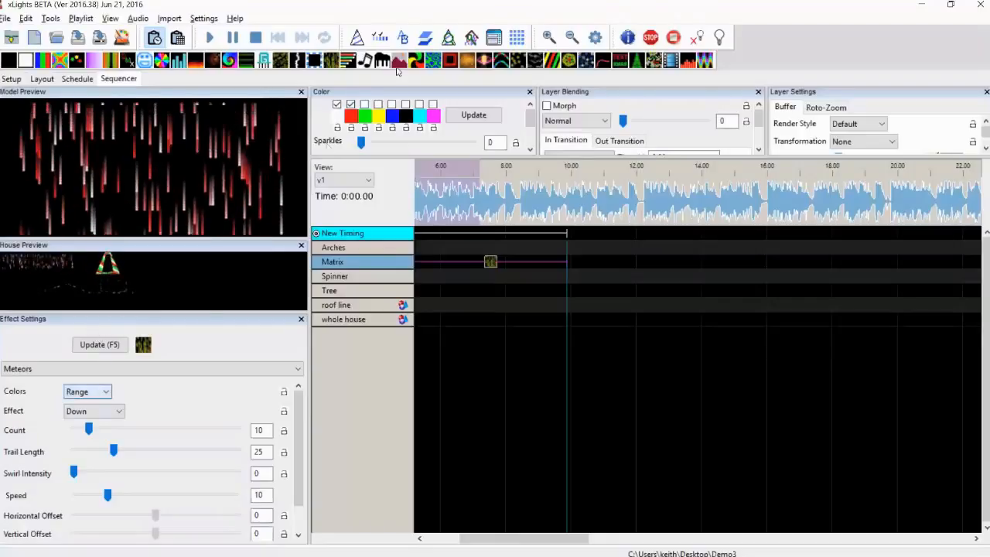
click(366, 104)
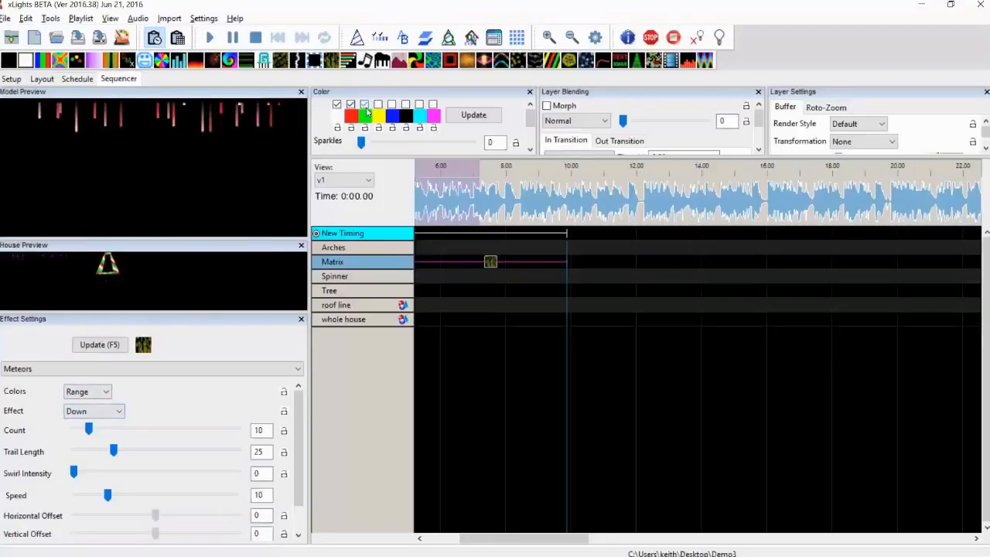
click(377, 105)
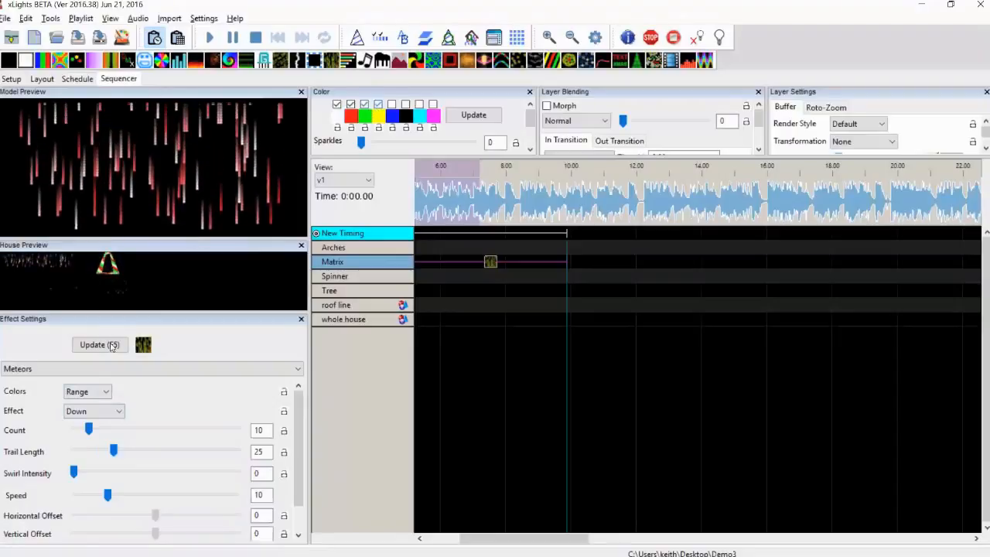
click(101, 389)
click(94, 423)
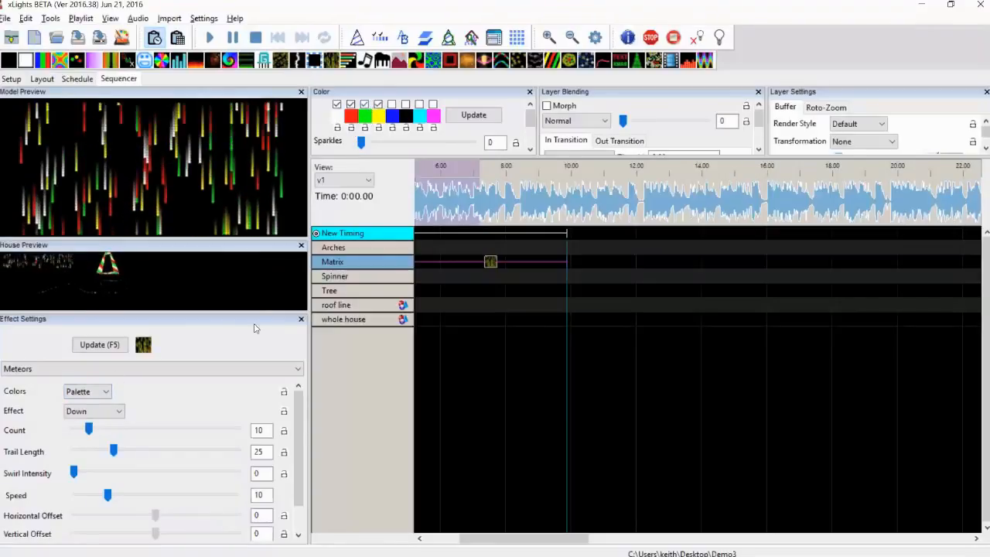
Step: Try the Up, Implode and Explode types of the Meteors effect on Matrix
click(97, 411)
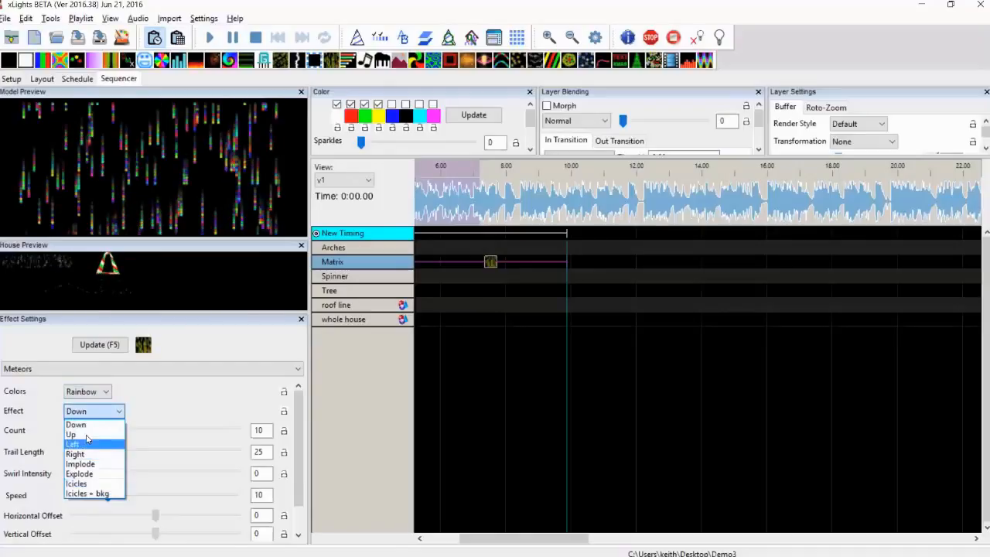
click(86, 433)
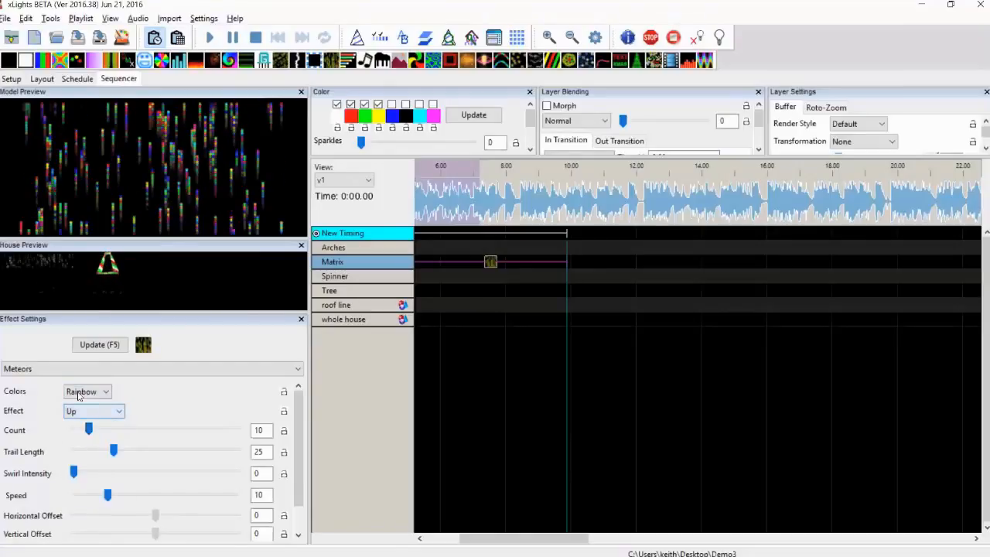
click(77, 411)
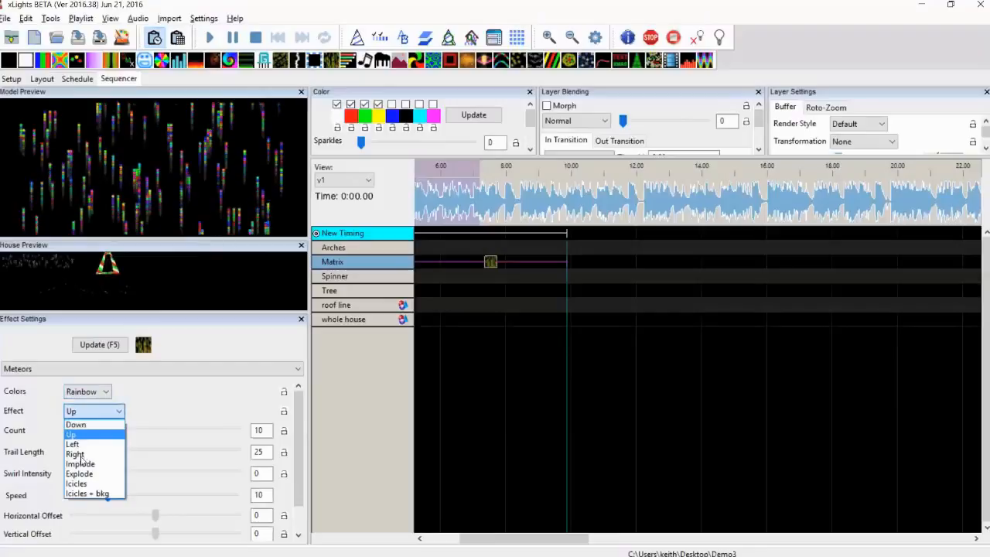
click(81, 464)
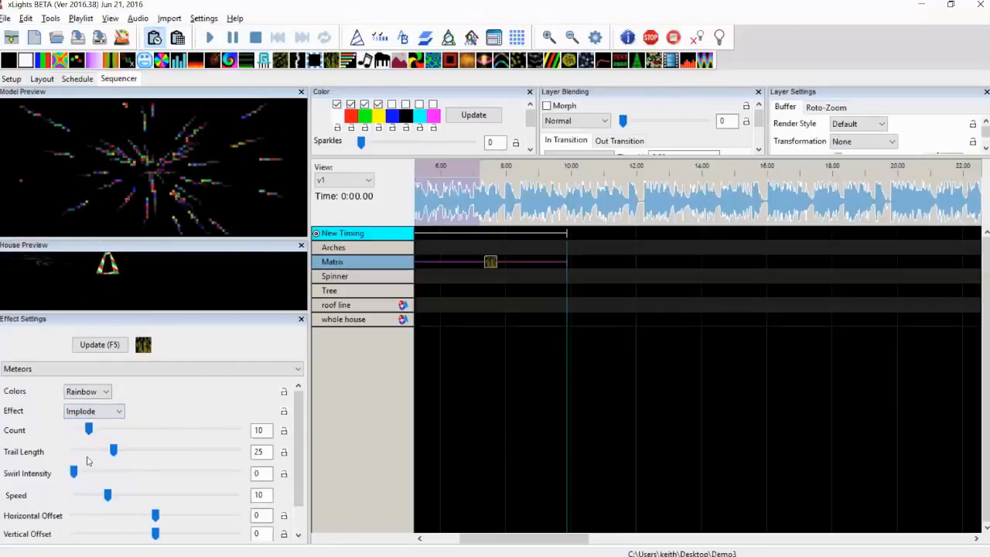
key(Down)
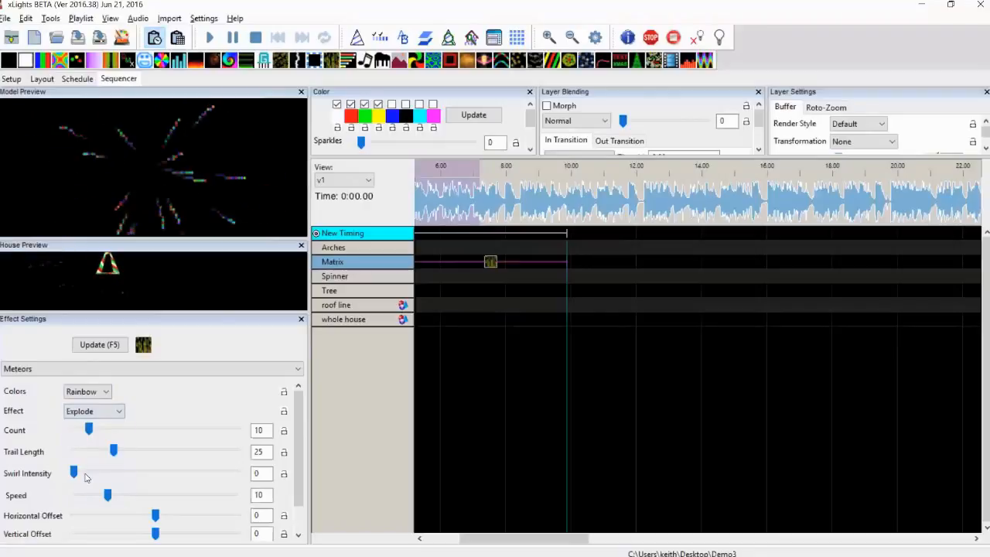
Step: Try the Icicles type on the Meteors effect and switch it to Icicles + bkg
click(89, 412)
click(87, 484)
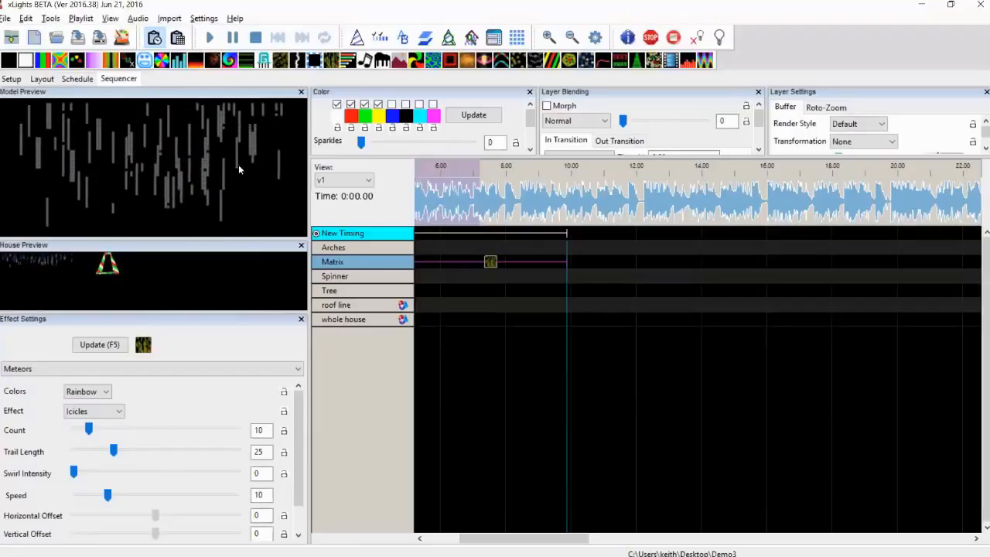
click(93, 411)
click(87, 494)
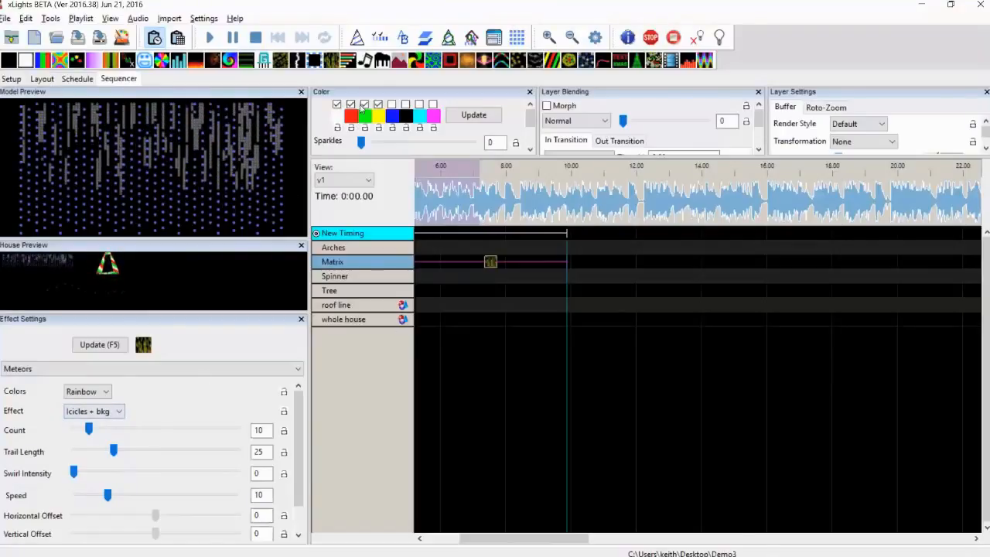
Step: Draw an Icicles model in the layout, below the spinner
drag(712, 447, 893, 415)
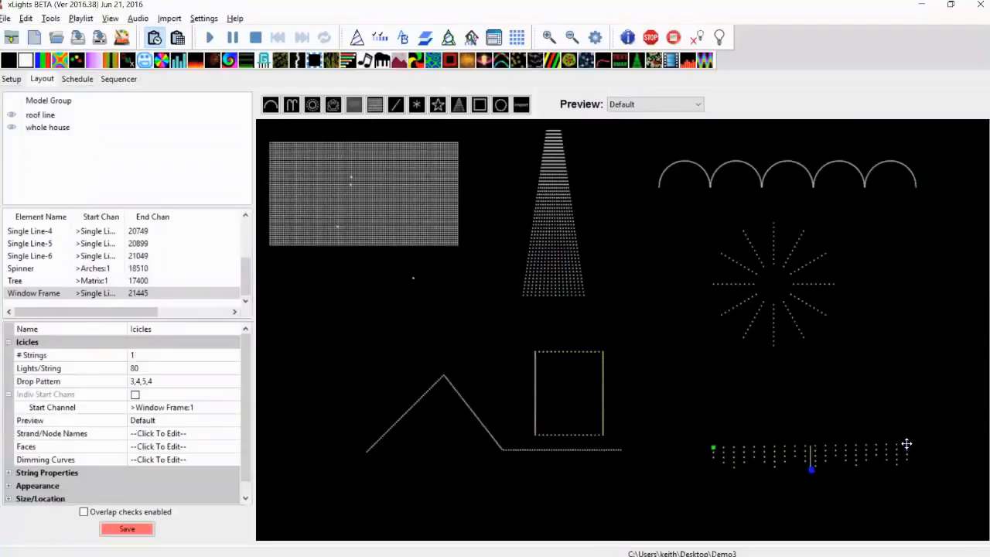
Step: Level the Icicles model's far end in the layout and add the Icicles model to the v1 view's display elements
drag(906, 446, 906, 446)
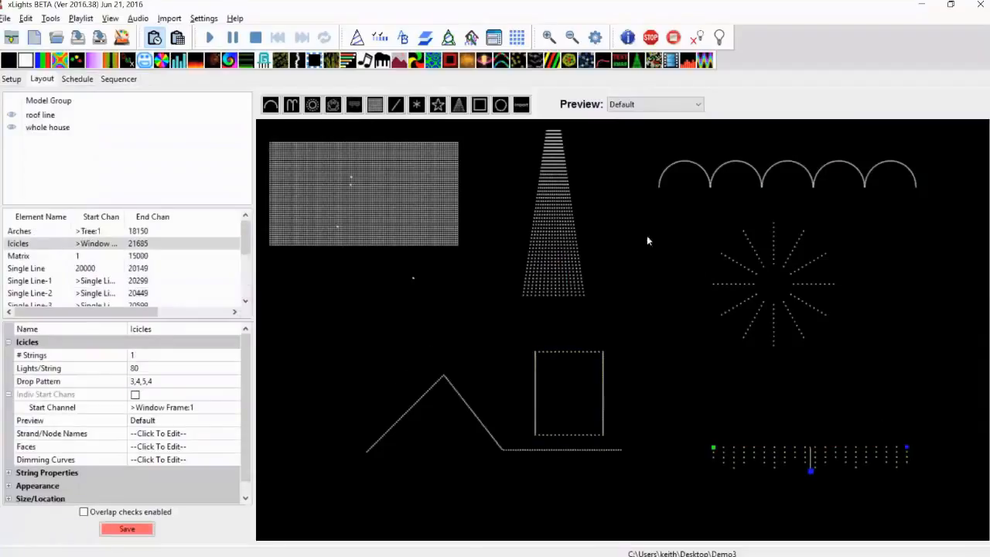
click(130, 82)
right_click(352, 320)
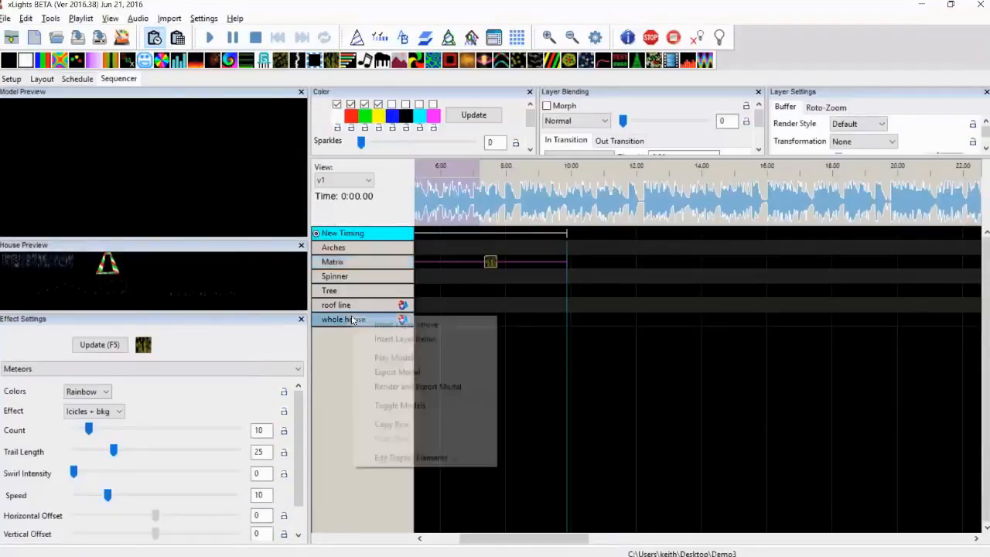
click(402, 457)
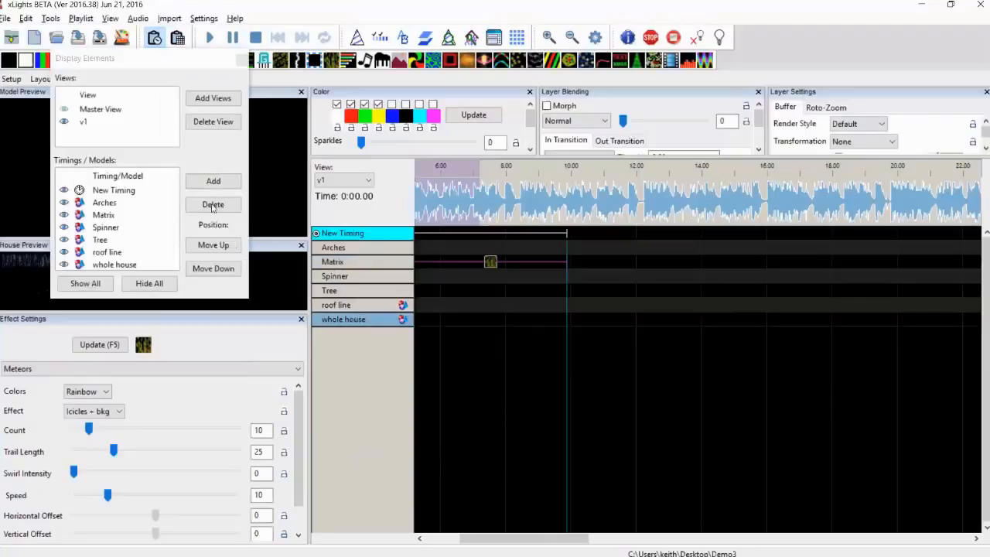
click(212, 181)
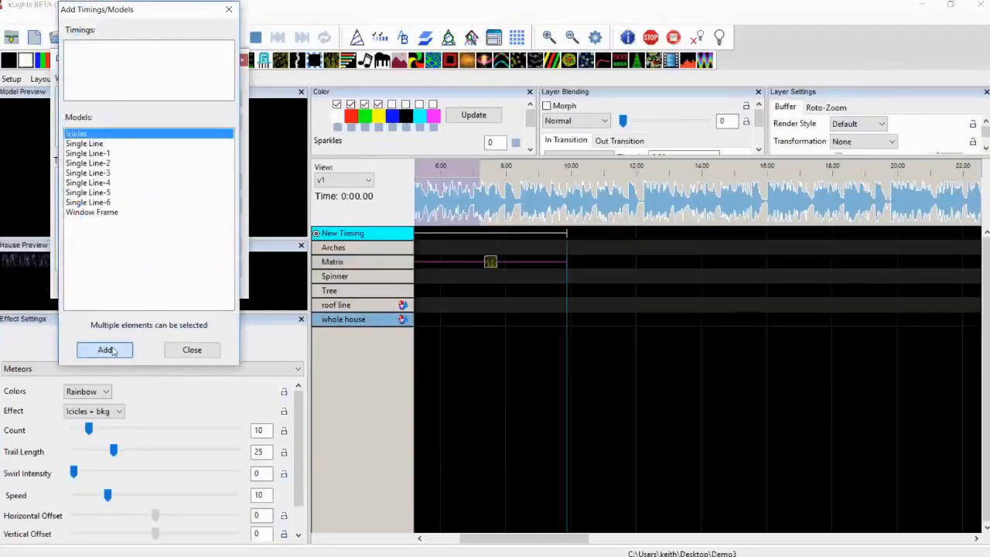
click(104, 349)
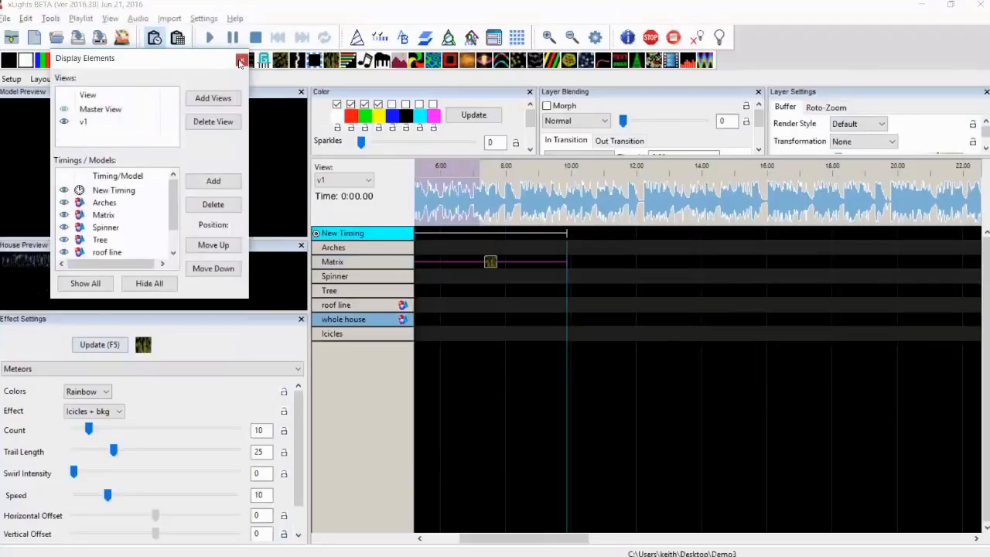
click(241, 61)
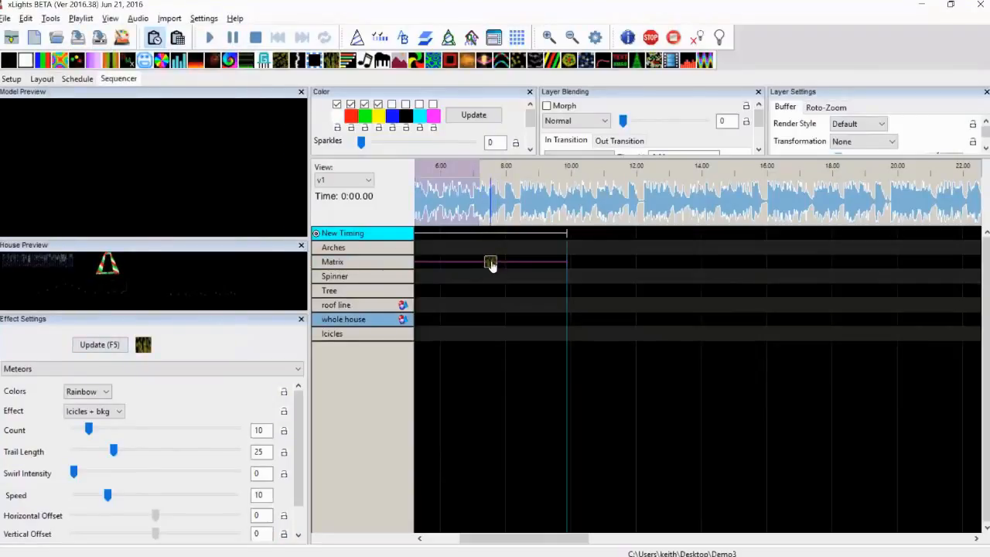
Step: Move the Meteors effect from Matrix to the Icicles row and render the whole sequence, checking the per-model rendering progress
drag(490, 264, 492, 338)
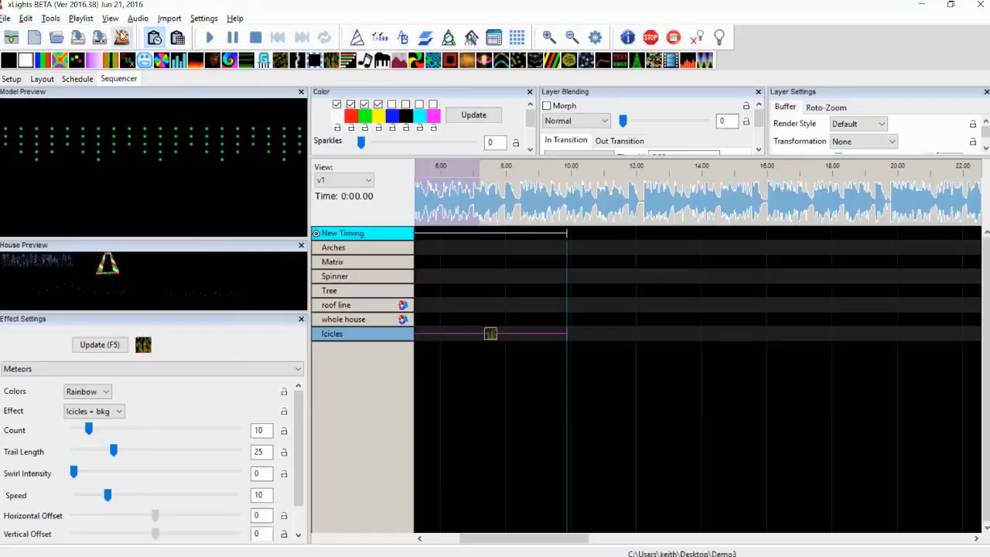
click(122, 36)
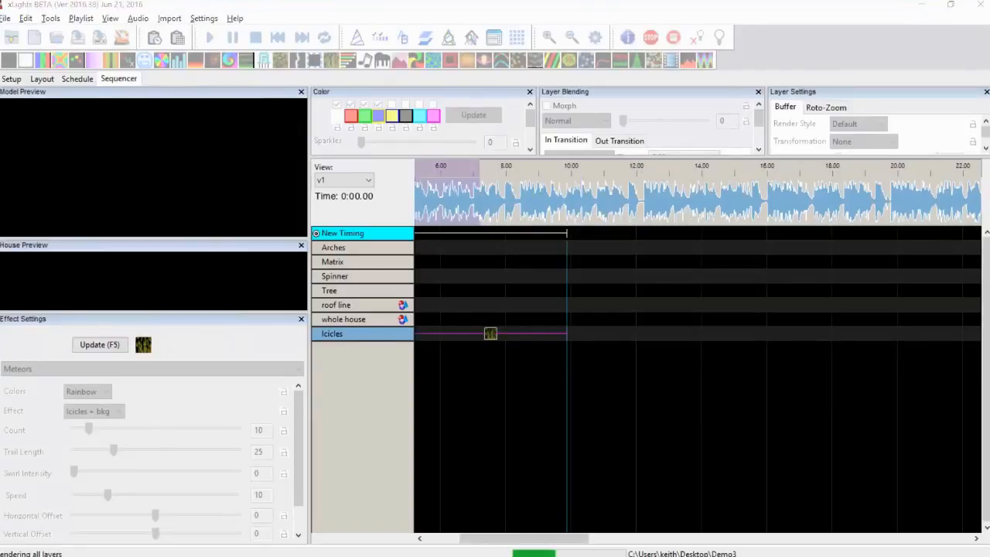
double_click(564, 553)
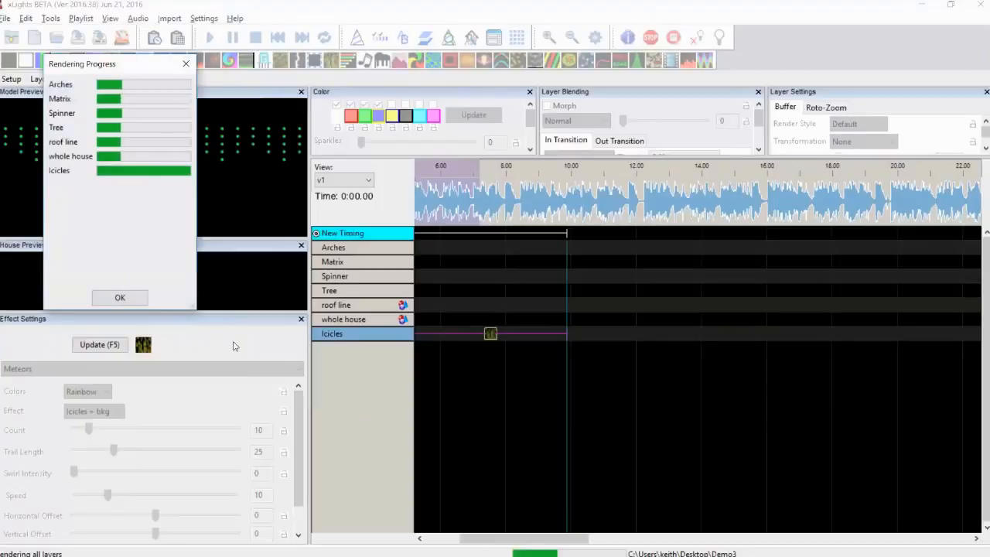
drag(195, 308, 384, 362)
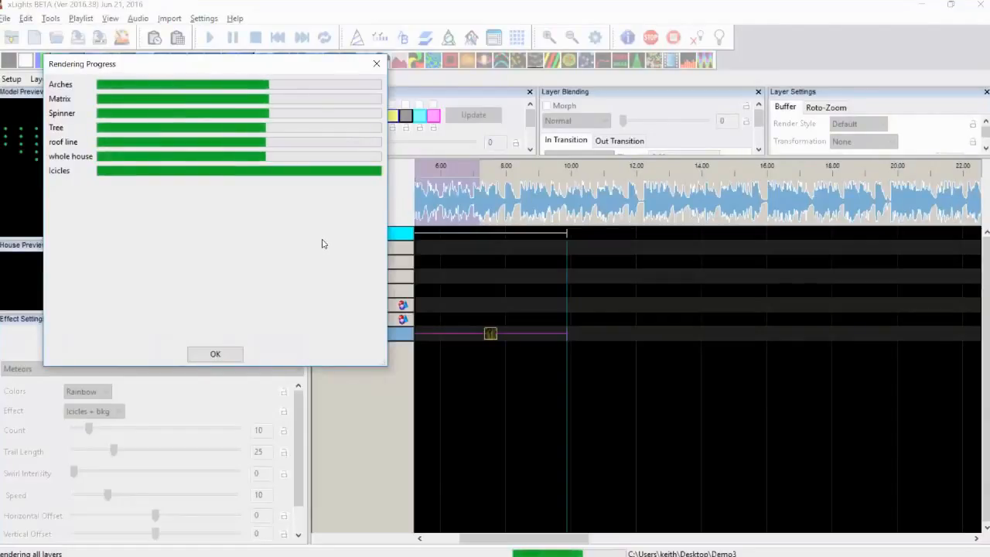
click(230, 355)
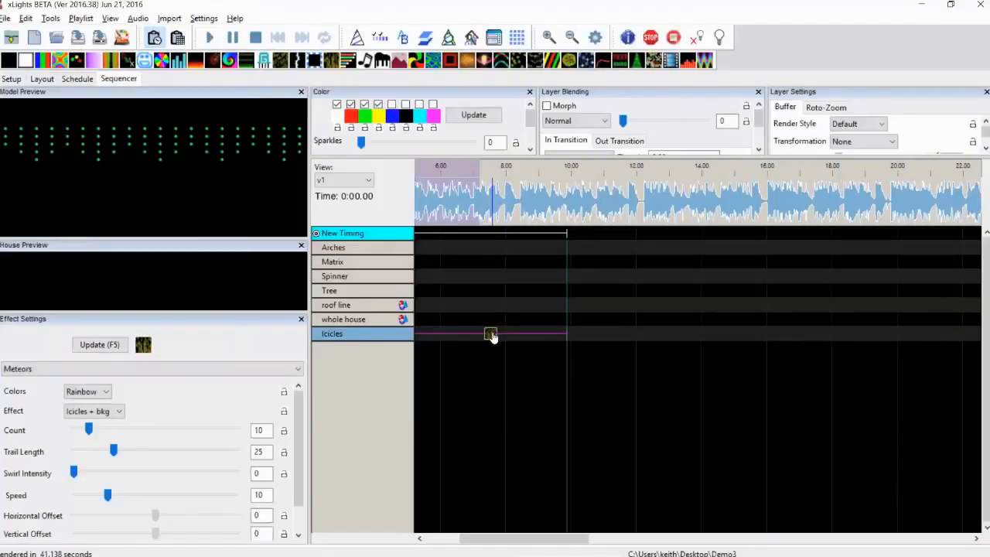
Step: Move the Meteors effect from the Icicles row back to Matrix
key(Up)
key(Up)
key(Up)
key(Up)
key(Up)
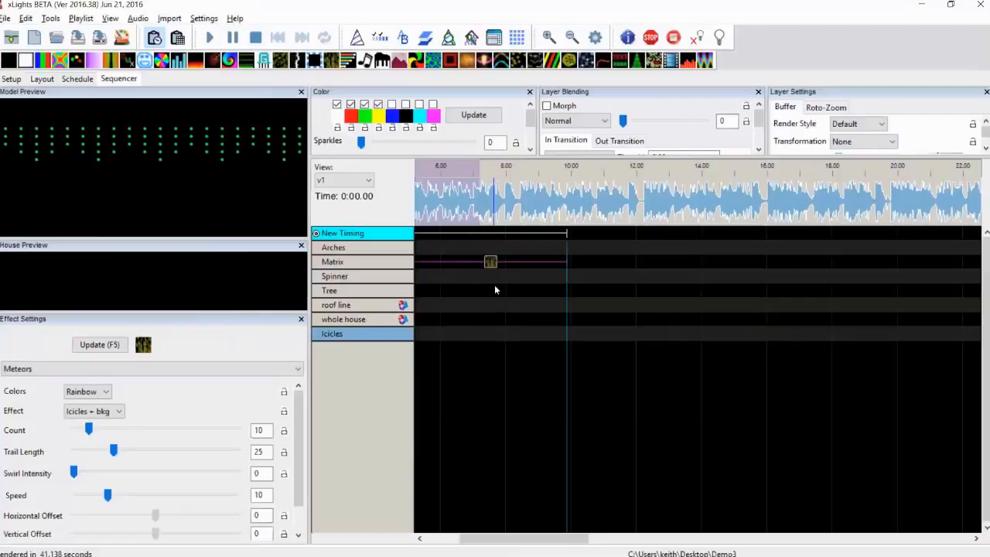
Step: Set the Meteors effect on Matrix to the Explode type with Palette colors, using white only
click(93, 411)
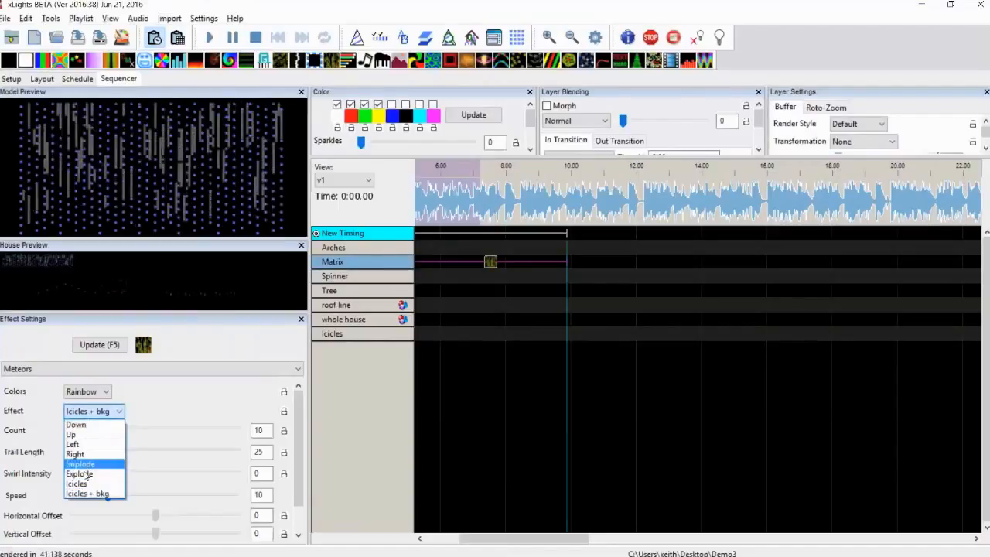
click(87, 472)
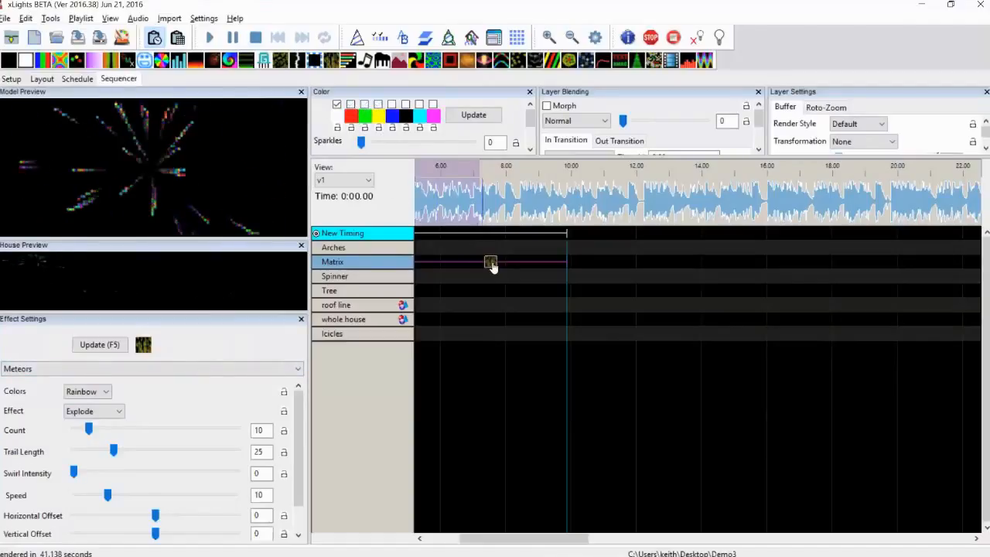
click(81, 392)
click(81, 423)
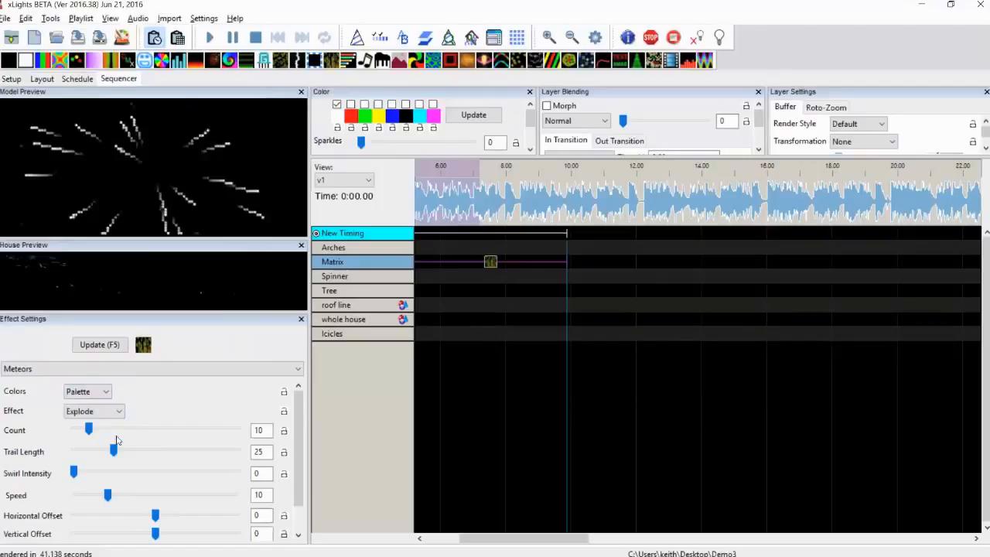
Step: Try a Meteors Count of 86 and a Trail Length of 5, and set them to 12 and 18
drag(172, 432, 215, 430)
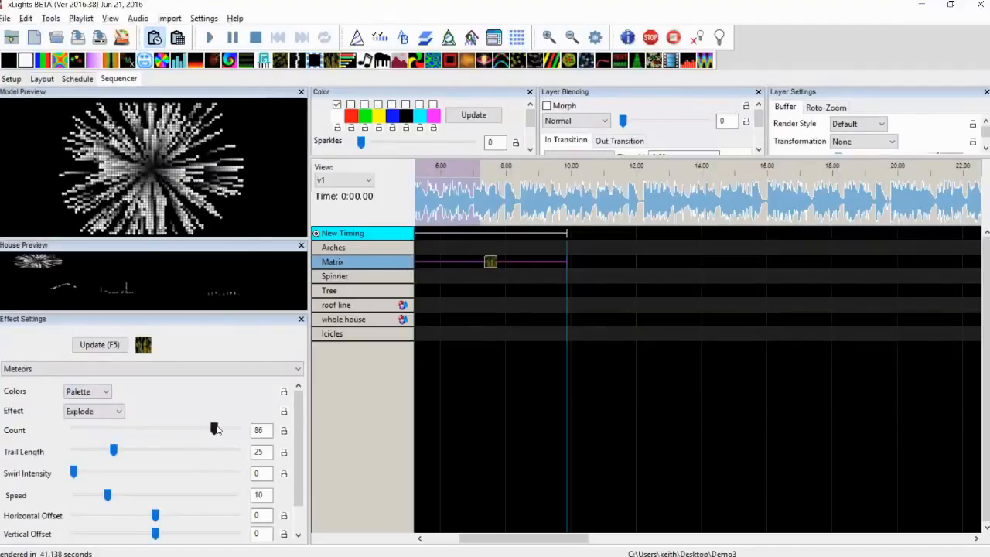
click(92, 430)
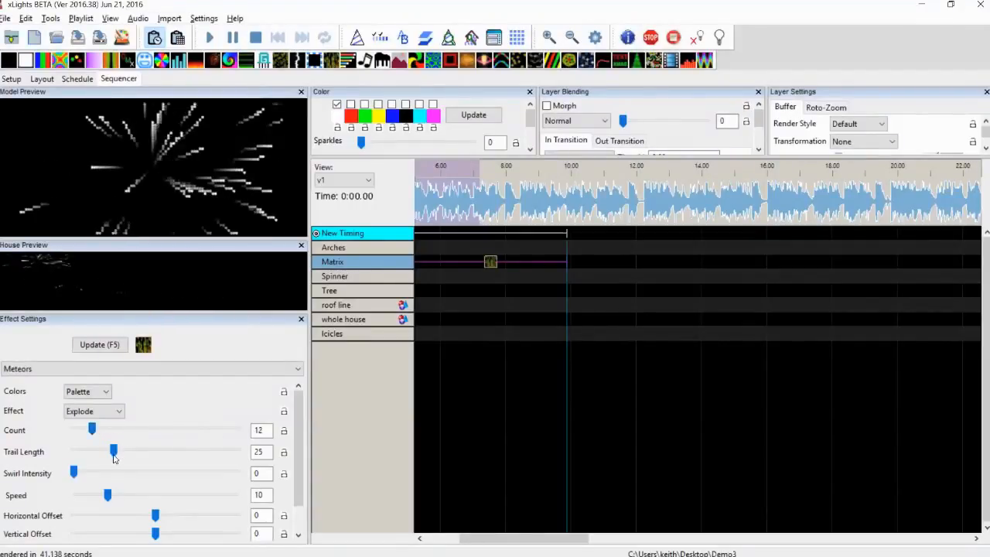
drag(114, 454, 78, 456)
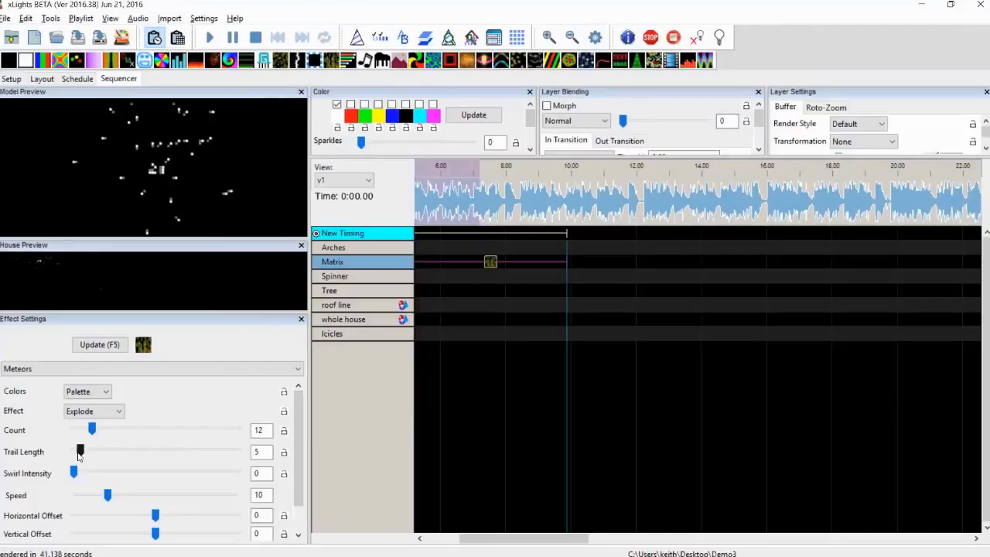
drag(80, 456, 106, 450)
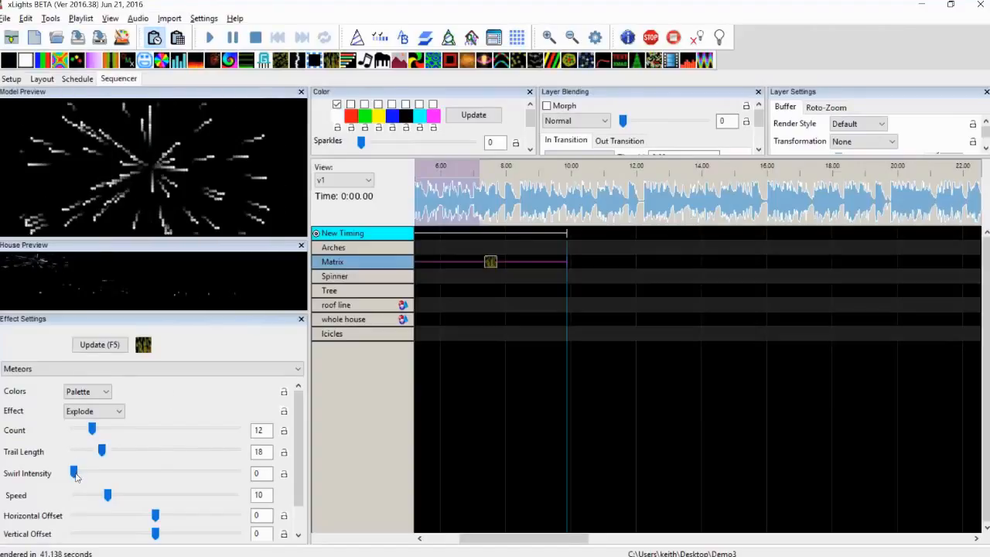
Step: Try Swirl Intensity 5 and 12 on Explode, compare 12 on the Down type, and return Swirl Intensity to 0
drag(75, 475, 119, 471)
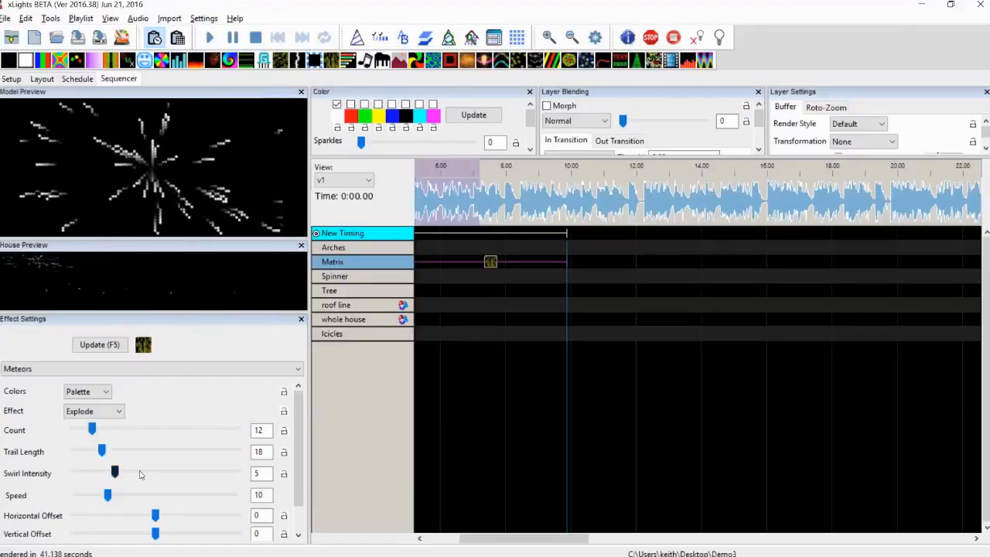
click(174, 471)
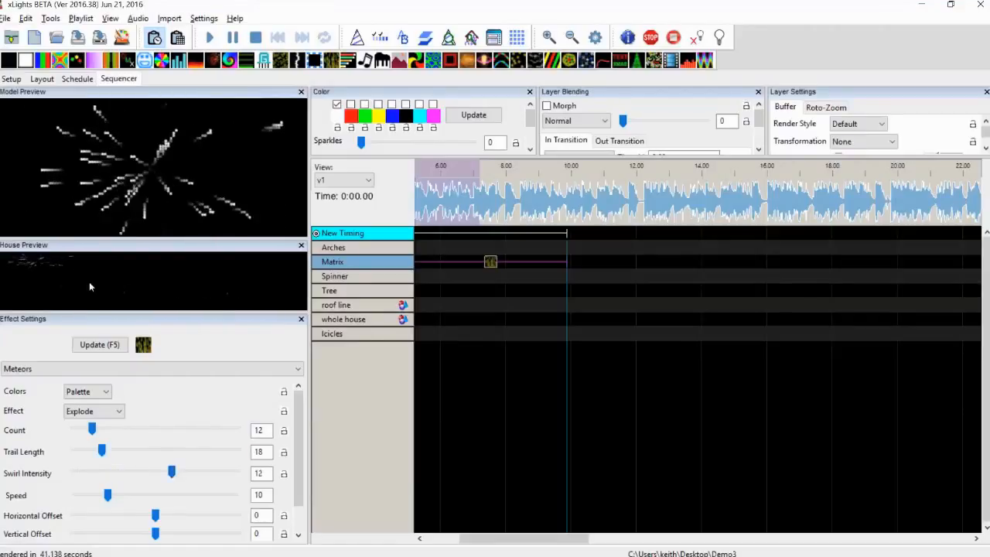
click(103, 392)
click(102, 392)
click(100, 410)
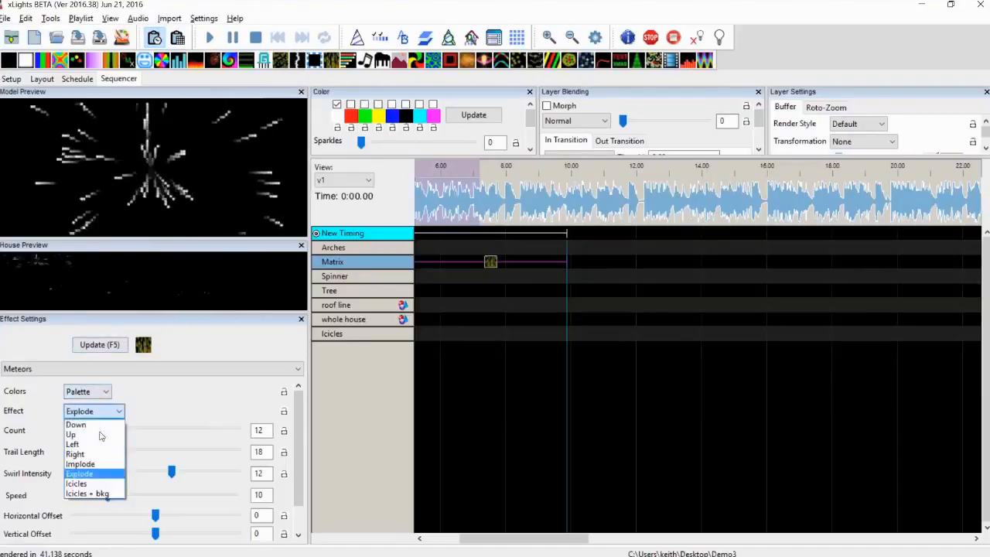
click(98, 424)
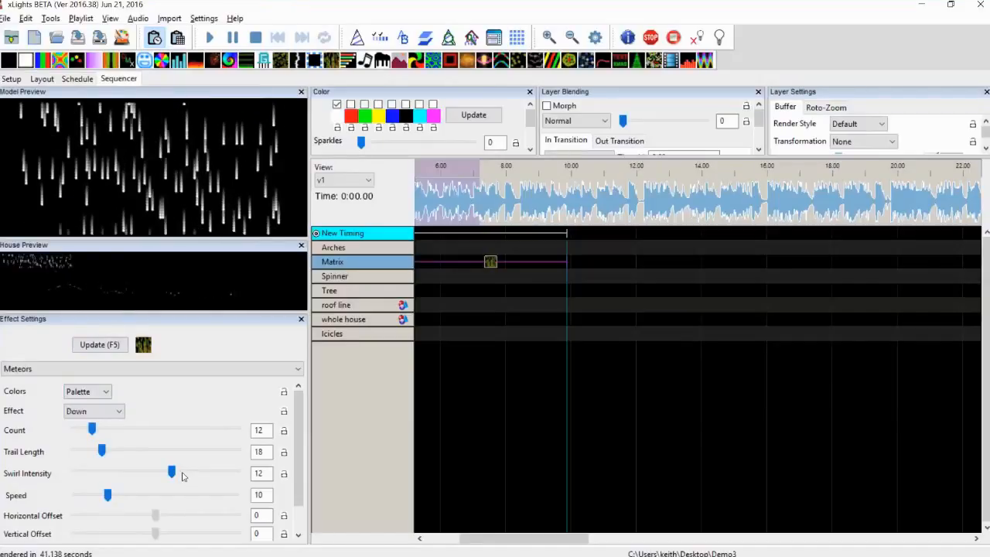
drag(172, 473, 73, 481)
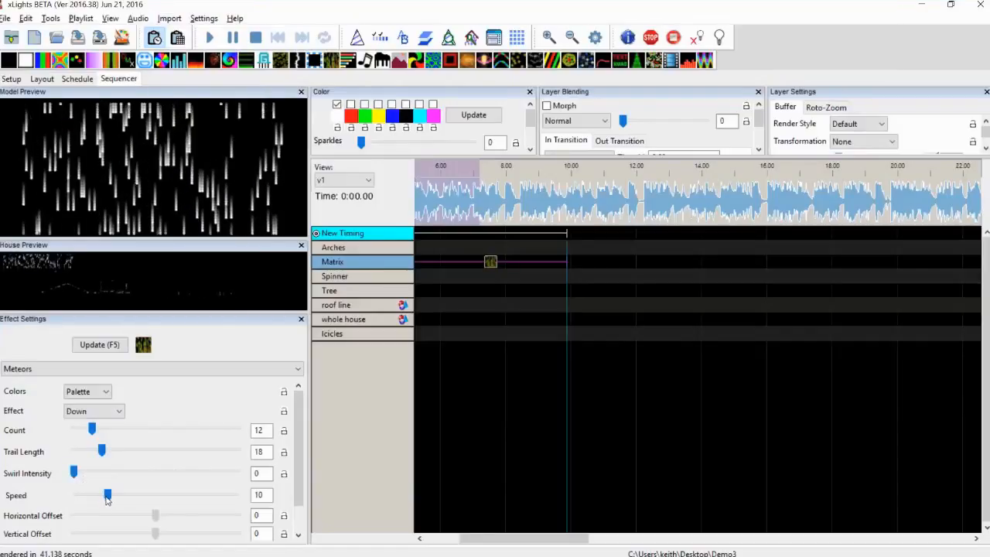
Step: Try a Meteors Speed of 41, set it to 8 and switch the type from Down to Explode
click(206, 495)
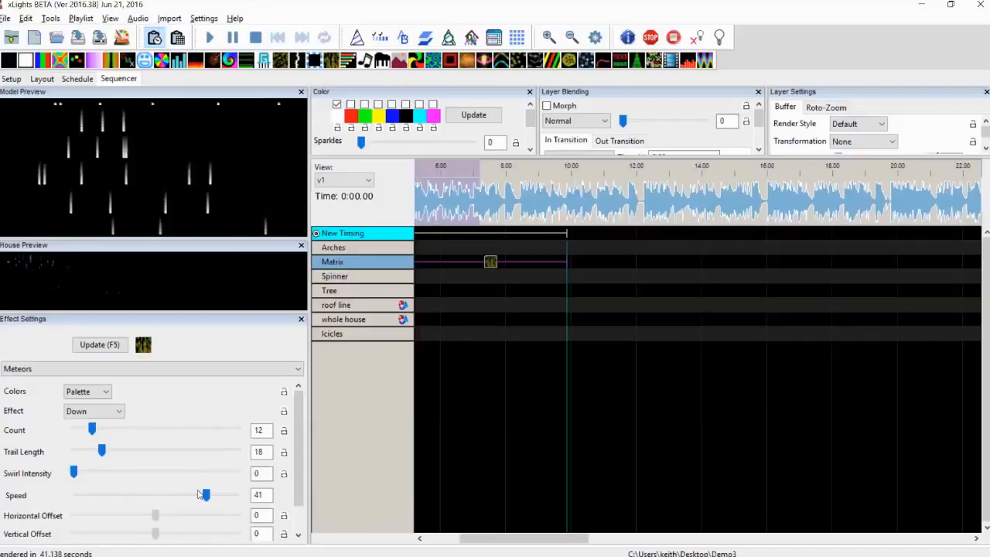
drag(206, 495, 123, 496)
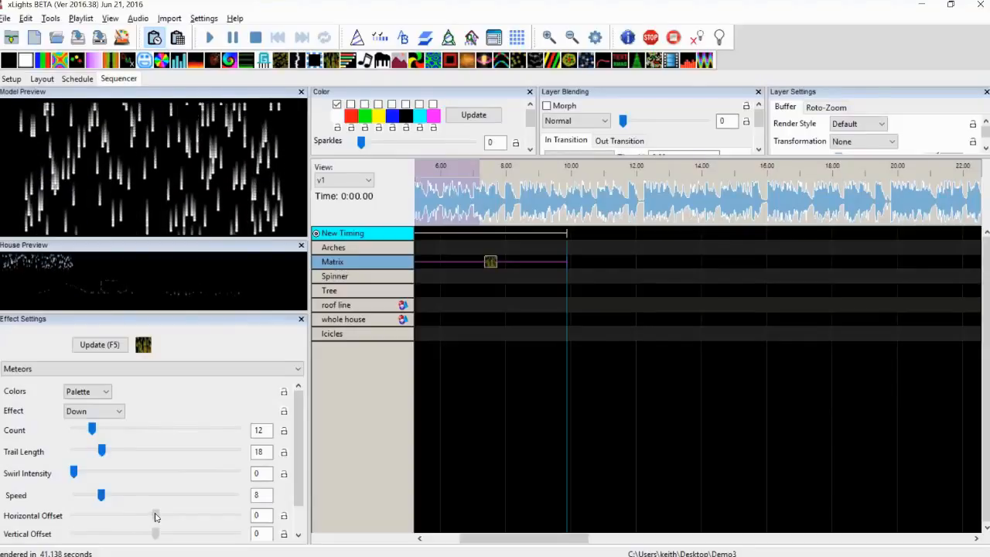
click(88, 392)
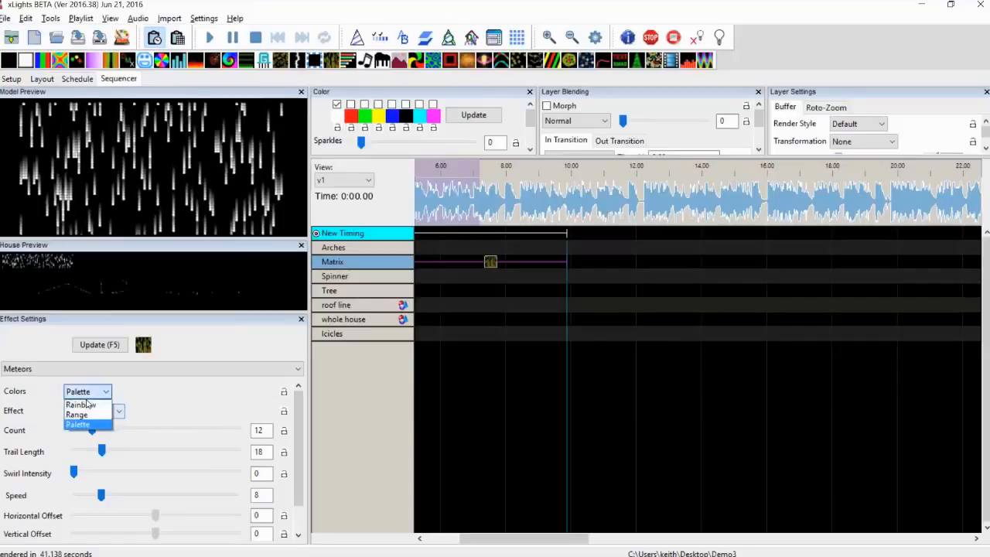
click(89, 454)
click(90, 411)
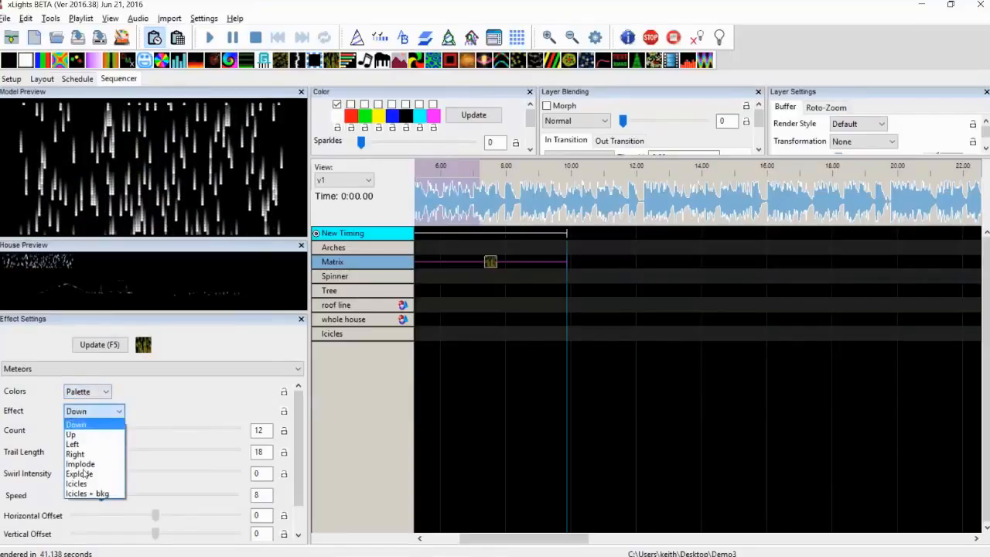
click(81, 473)
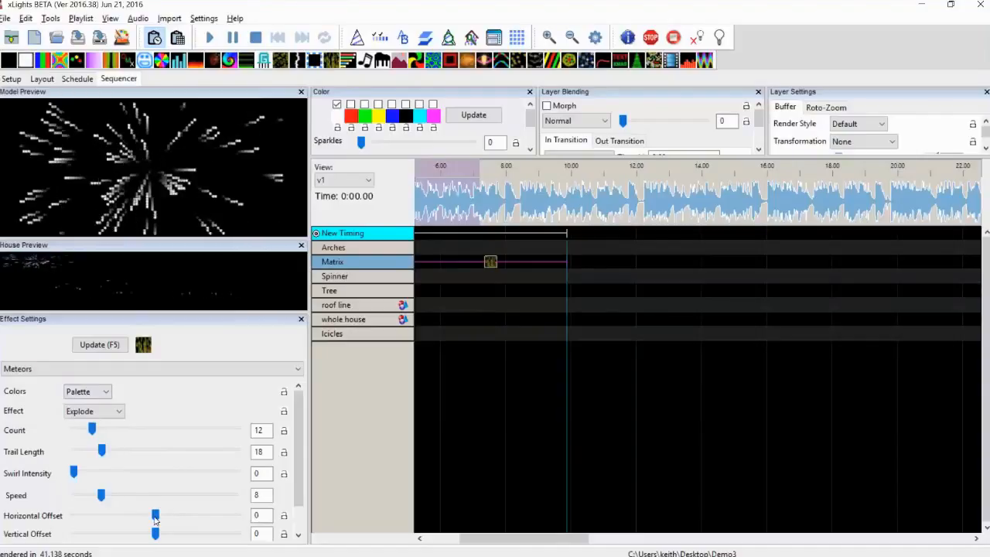
Step: Try Horizontal and Vertical Offsets of -100 on the exploding meteors and return both offsets to 0
drag(89, 522, 75, 518)
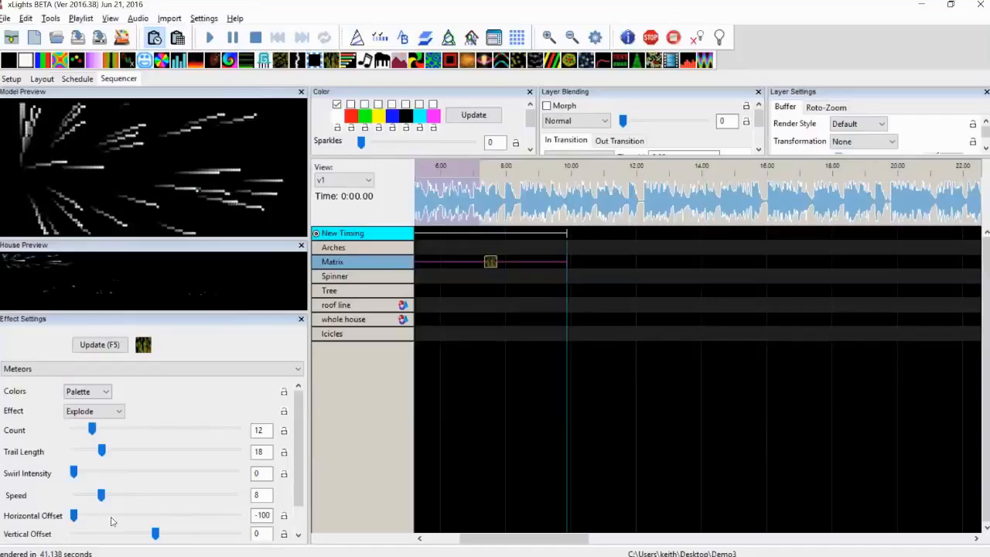
click(71, 534)
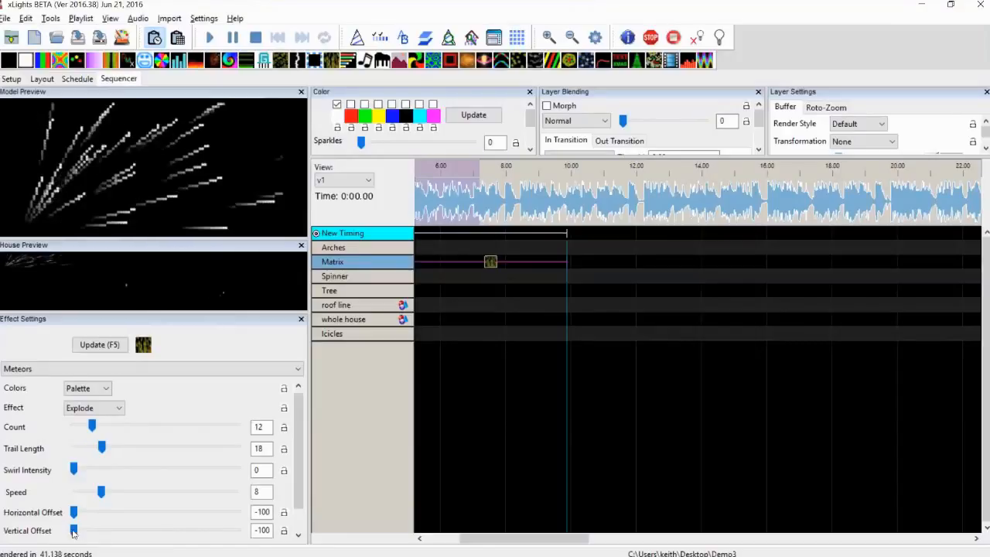
drag(73, 532, 143, 529)
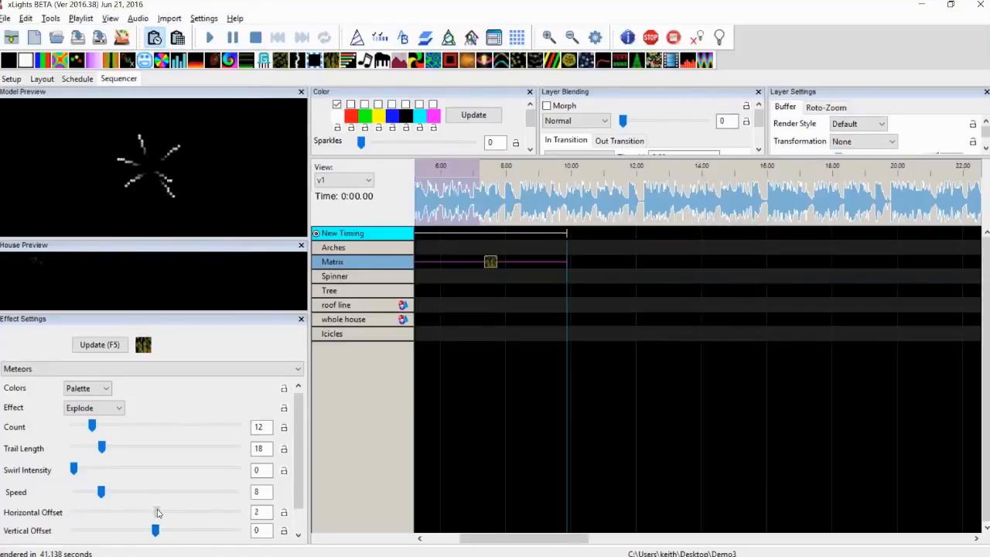
drag(156, 511, 157, 512)
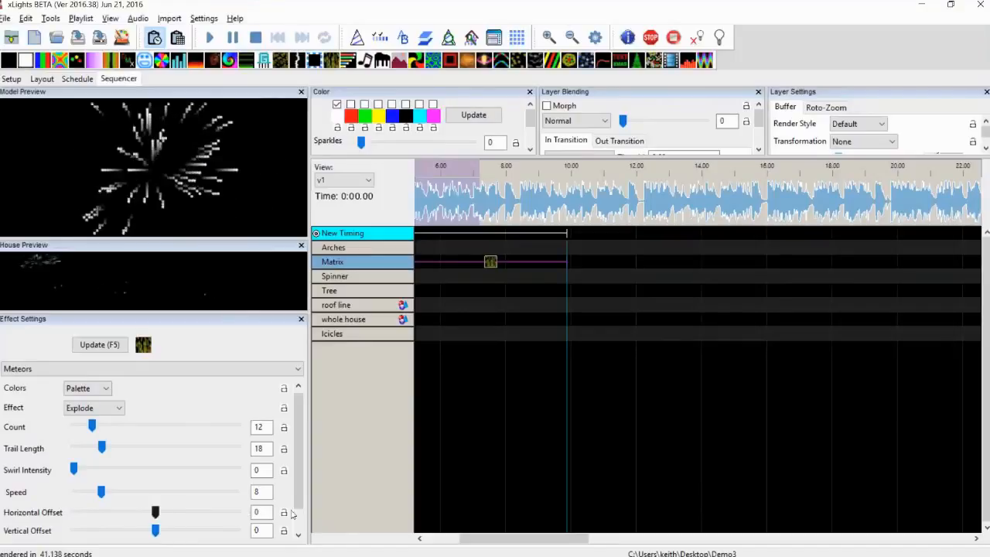
Step: Enable adjusting the meteor count based on music intensity
scroll(255, 523, down, 2)
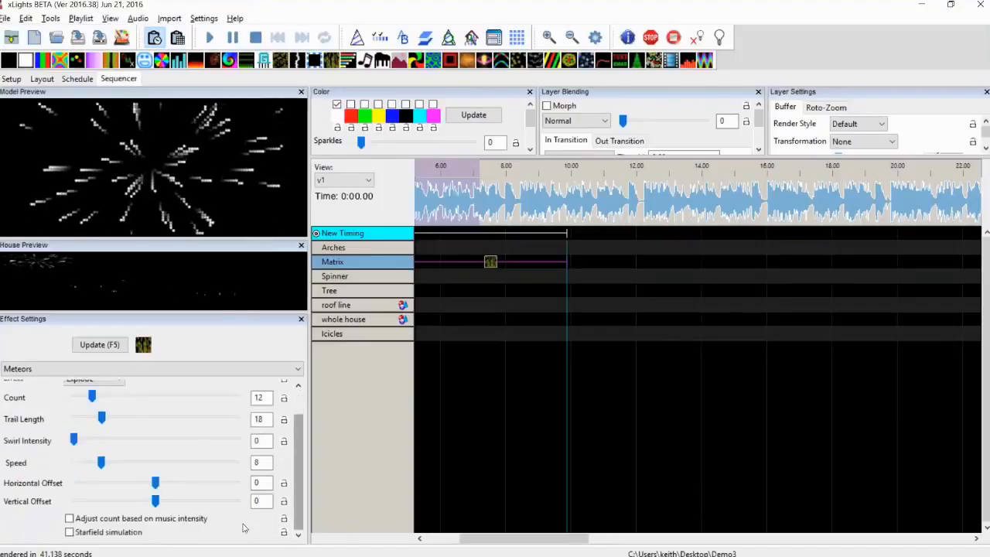
click(106, 520)
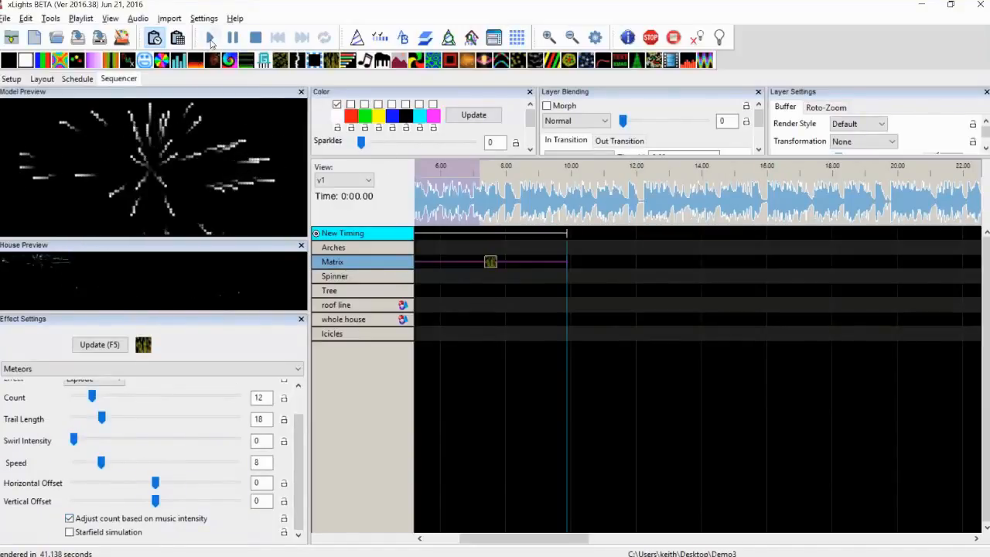
Step: Play the Explode meteors with music-based count, and compare playback with the Down type
click(211, 38)
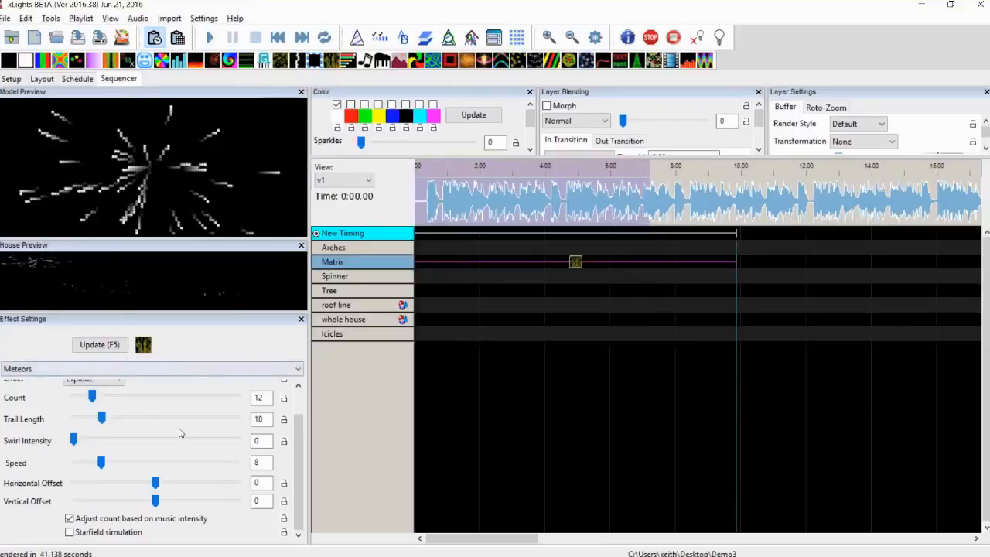
scroll(179, 433, up, 1)
click(112, 390)
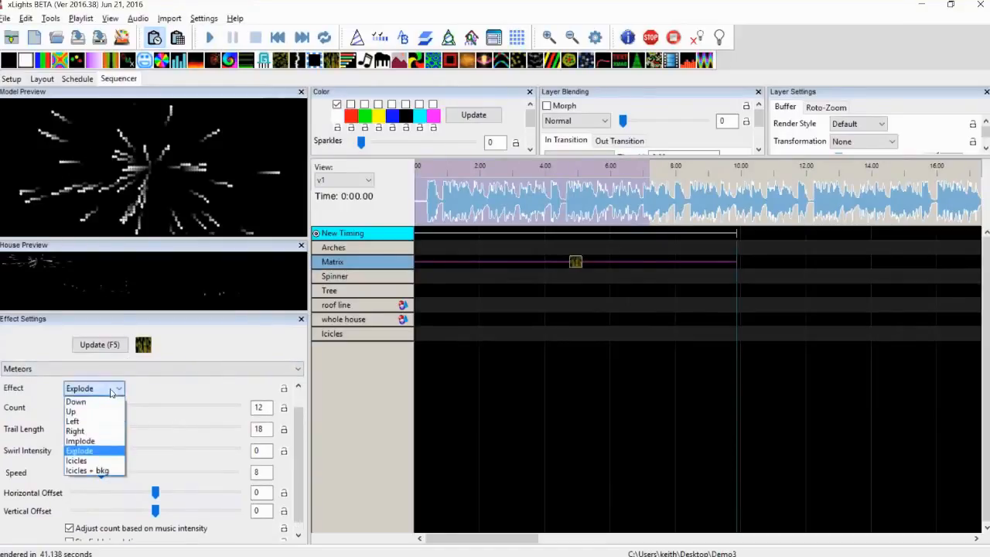
click(82, 401)
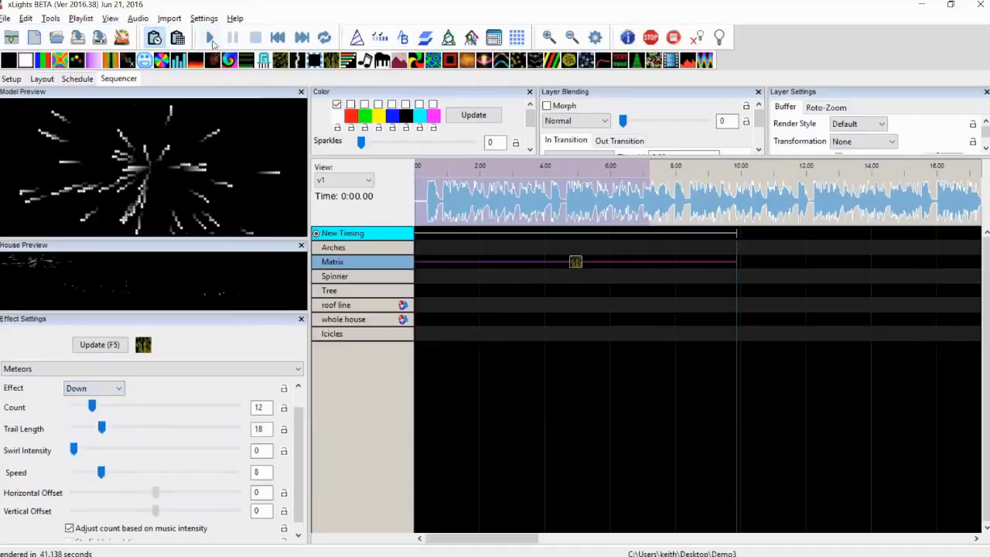
click(212, 40)
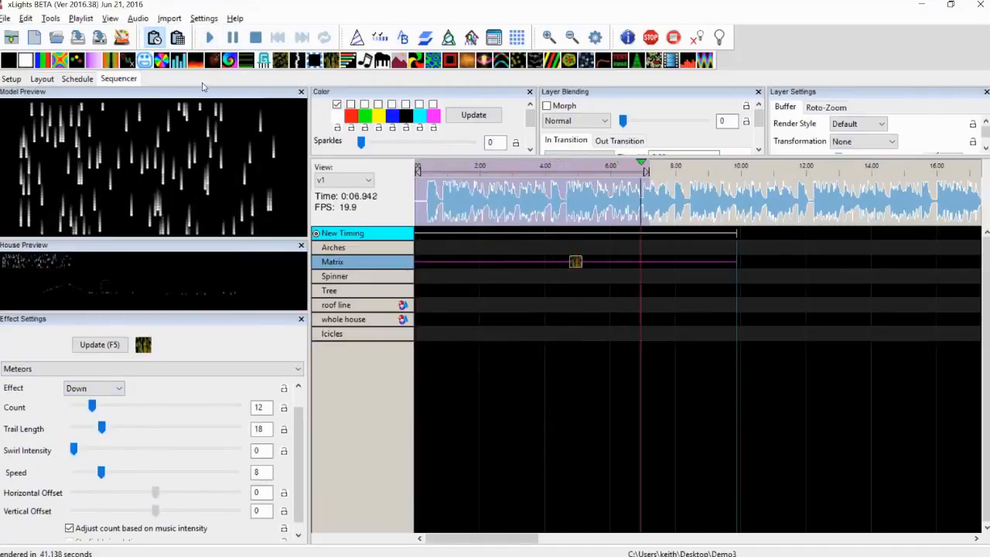
key(space)
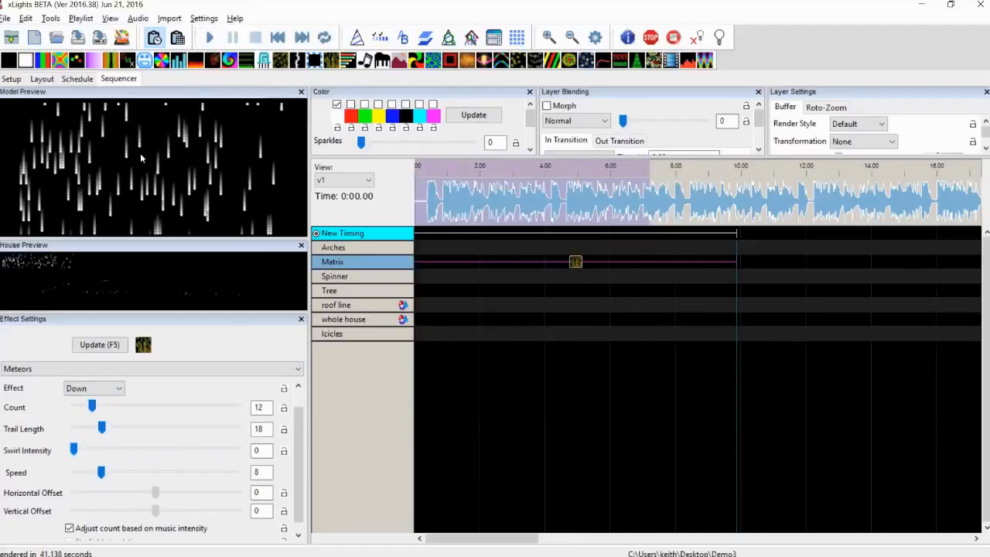
Step: Return the Meteors type to Explode and enable Starfield simulation instead of the music-based count
click(299, 533)
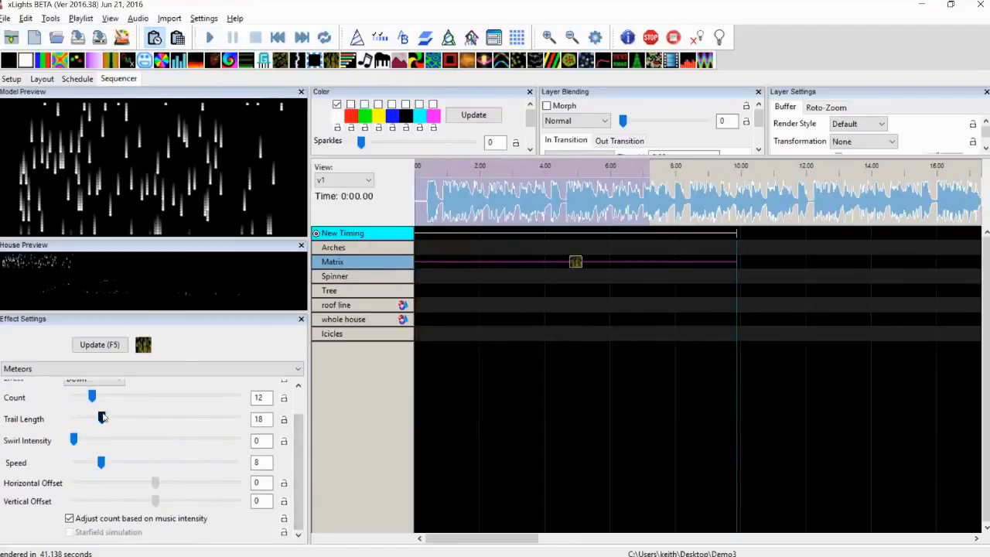
click(108, 382)
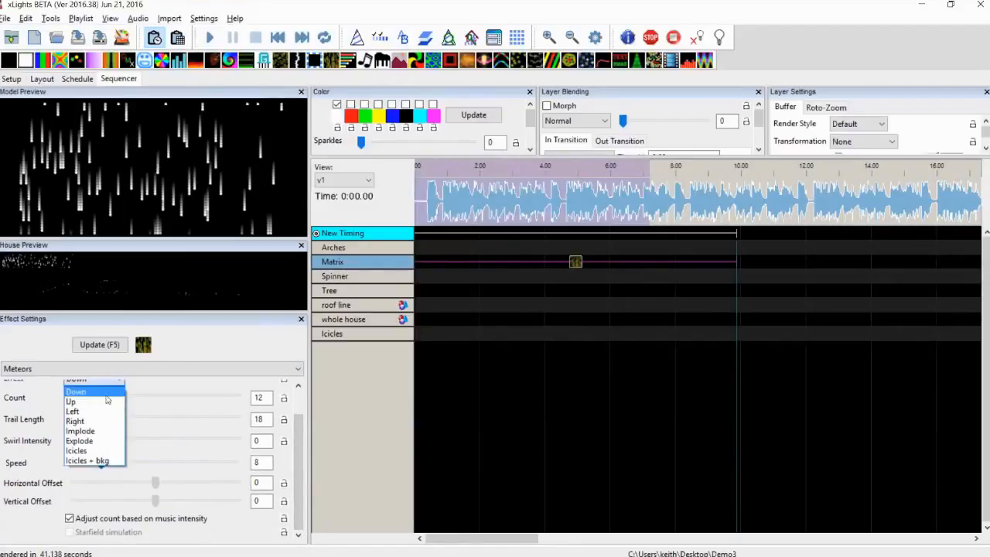
click(112, 440)
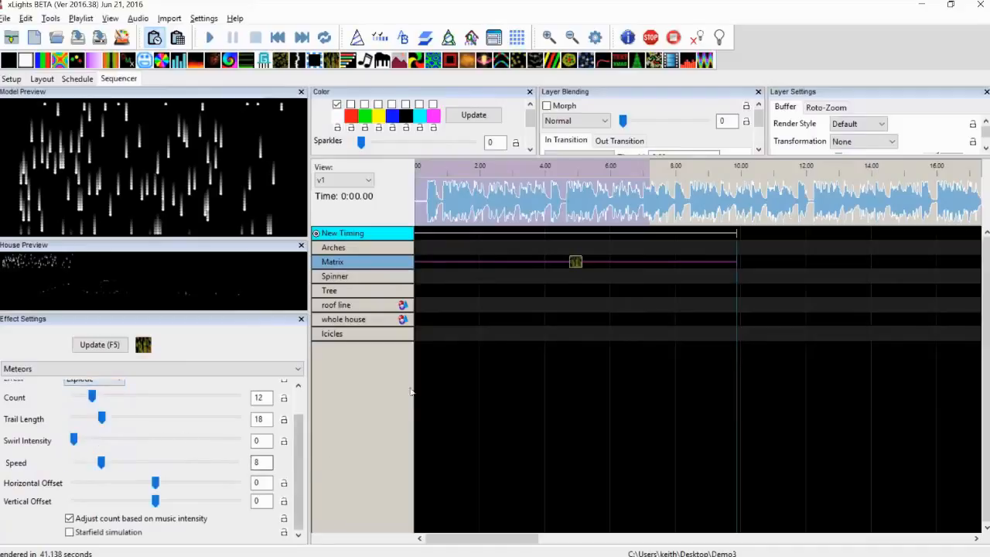
click(573, 267)
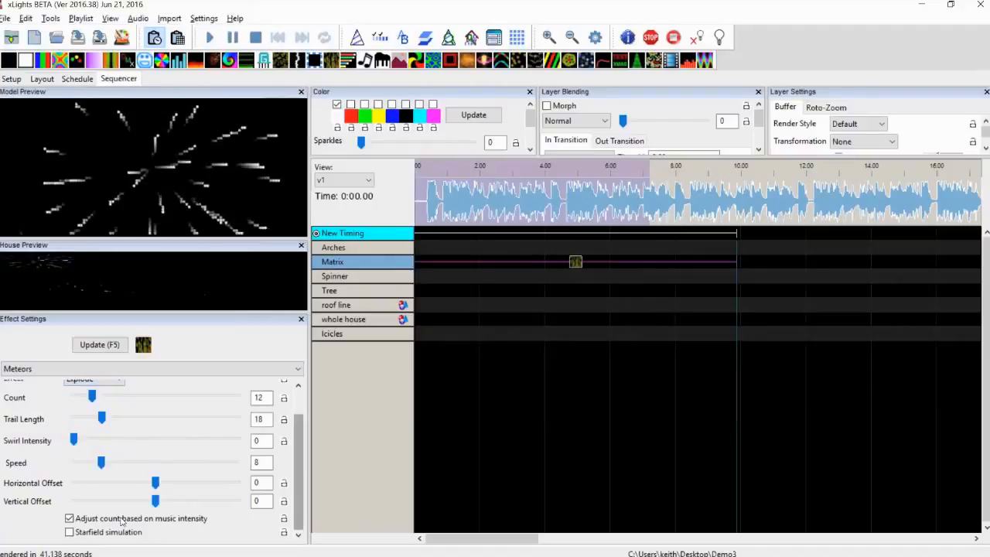
click(74, 532)
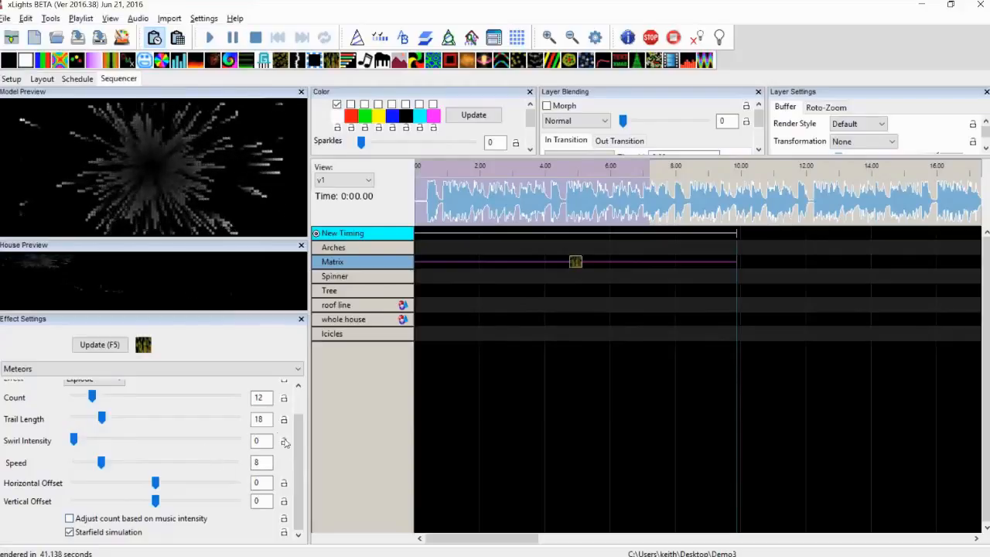
Step: Set the starfield's Count to 7 and Trail Length to 5, and raise its Speed to 17 and finally 26
scroll(109, 425, up, 1)
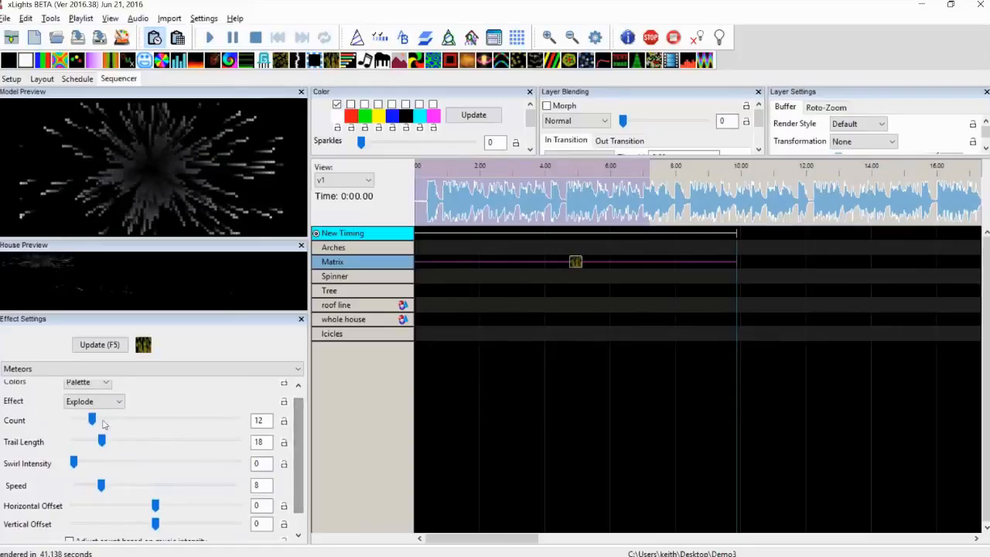
drag(100, 420, 87, 420)
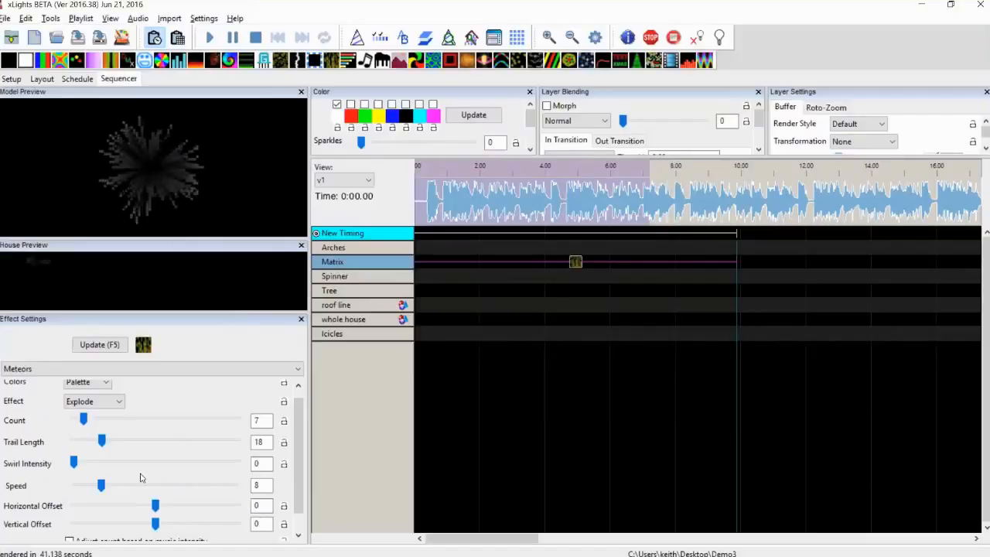
drag(101, 440, 82, 443)
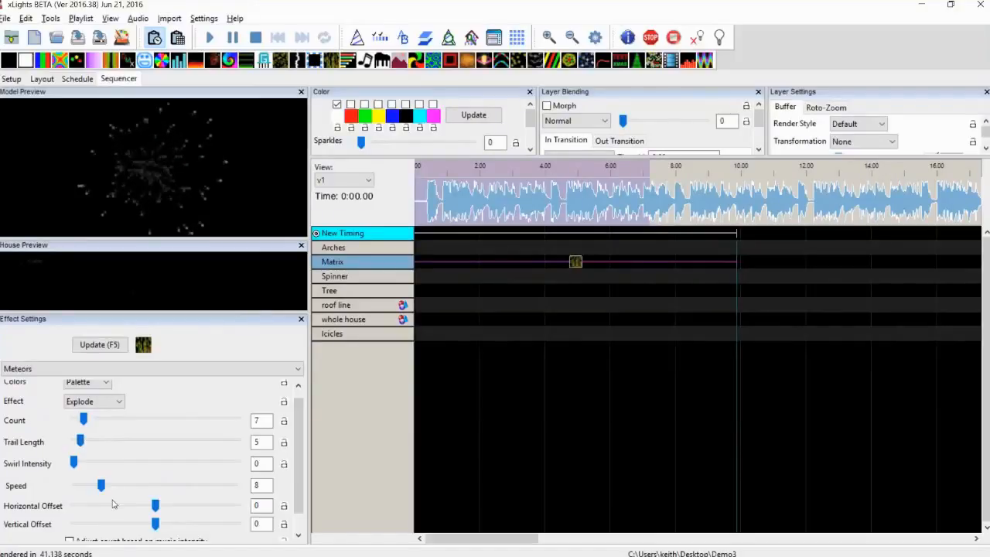
drag(101, 486, 131, 489)
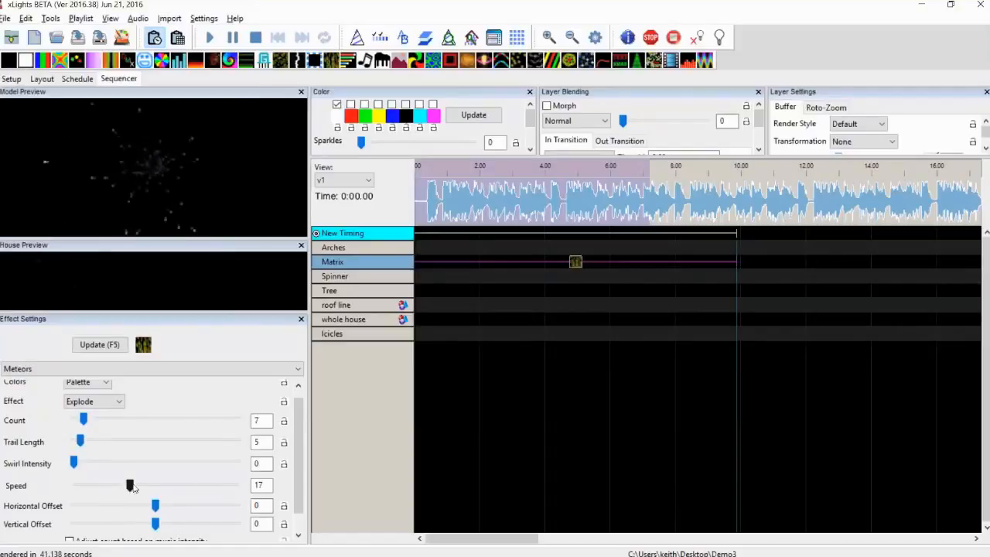
drag(129, 485, 160, 484)
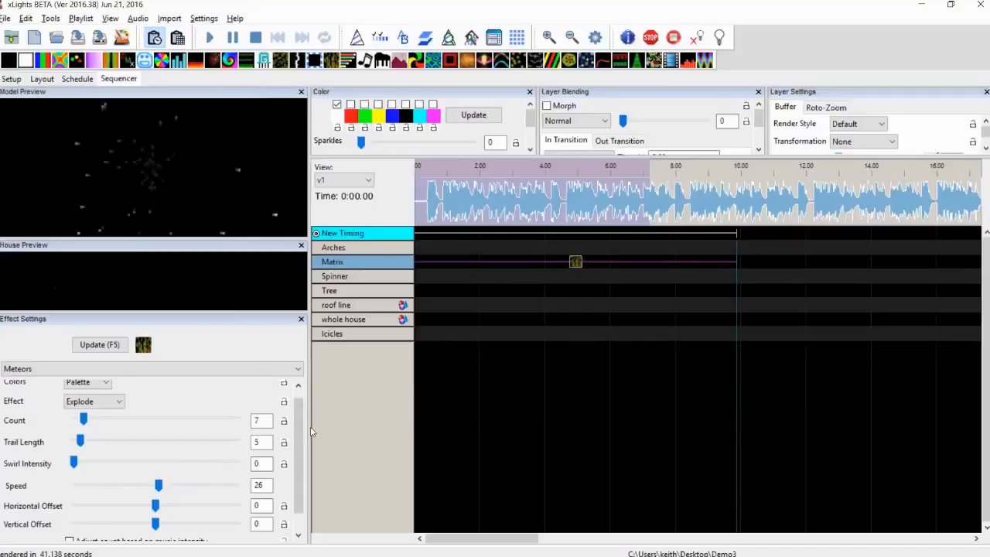
drag(303, 447, 303, 468)
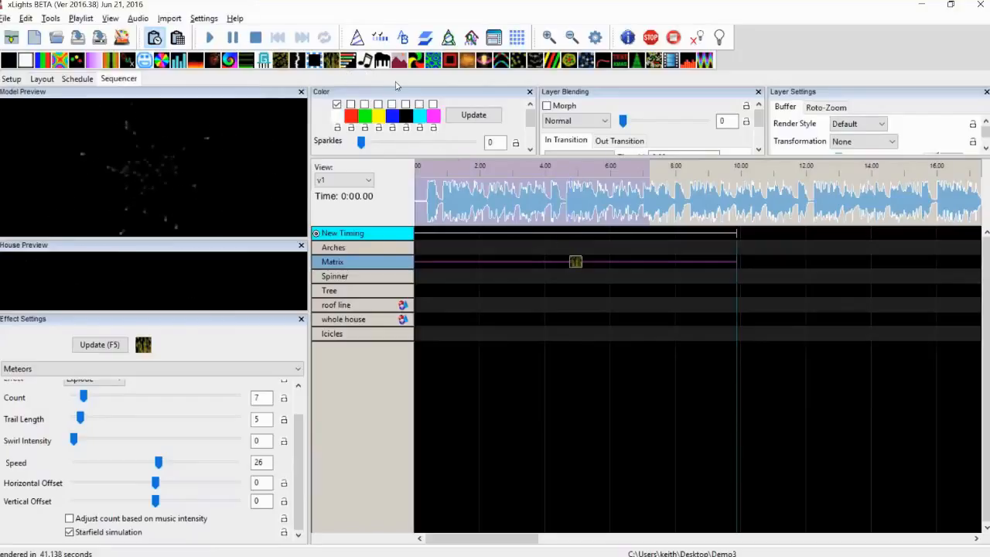
Step: Replace the Matrix's Meteors effect with a Morph effect and add red and green to its white palette
drag(596, 189, 576, 263)
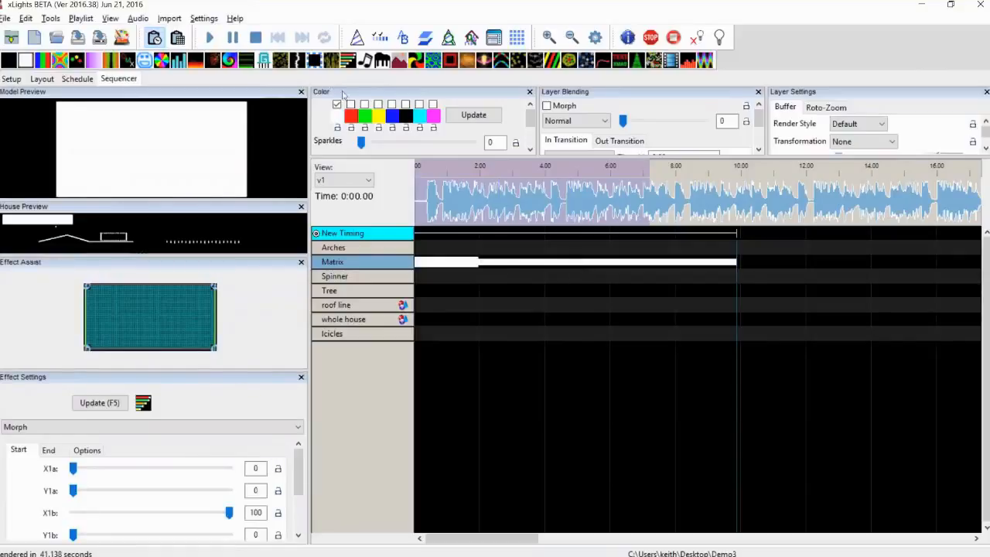
click(350, 105)
click(364, 104)
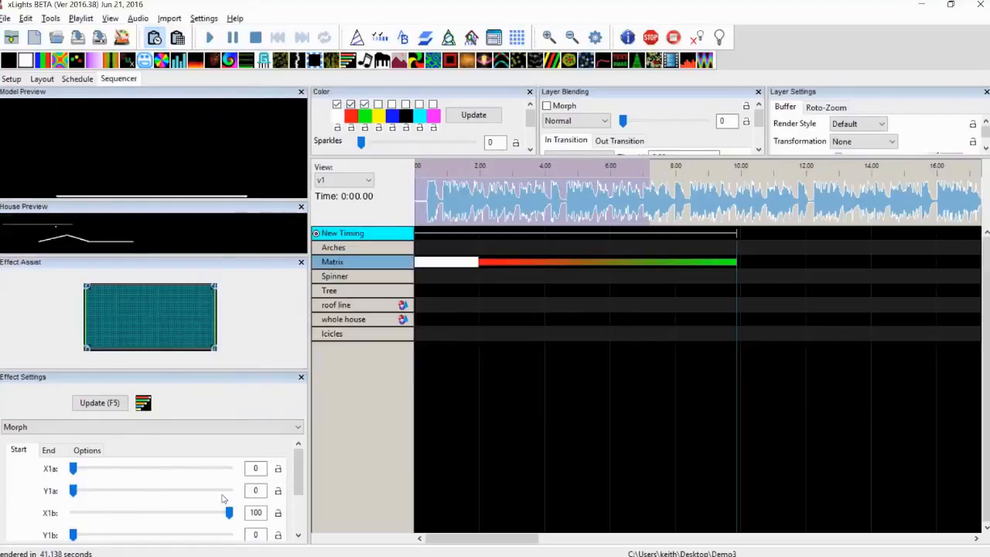
Step: Examine the Morph options for head duration, acceleration, repeat count, repeat skip and stagger
click(86, 450)
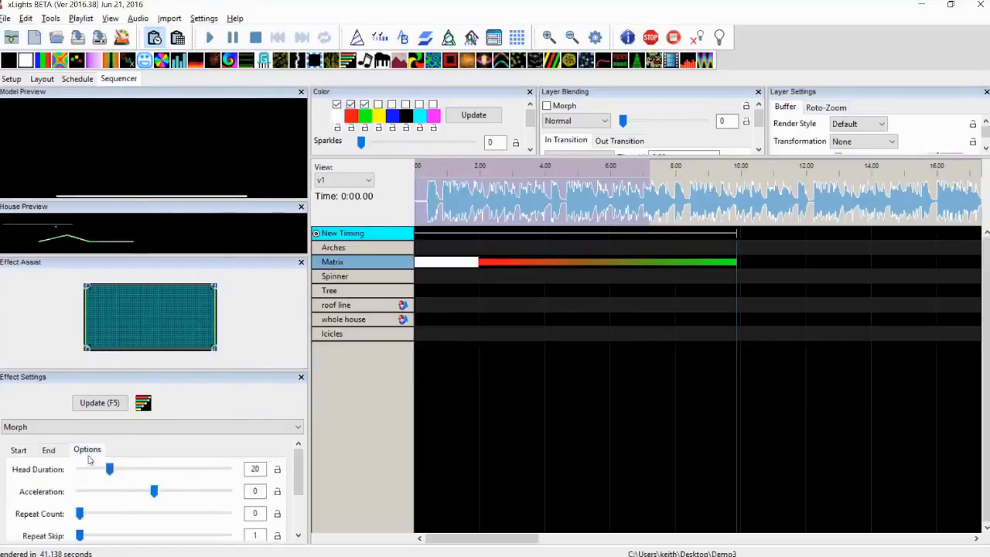
click(302, 521)
scroll(130, 473, up, 2)
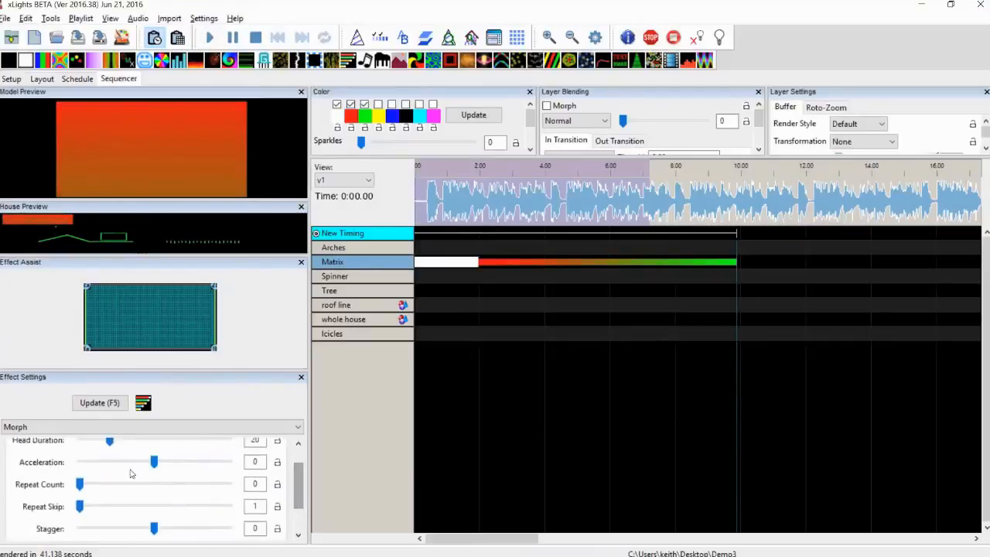
click(299, 459)
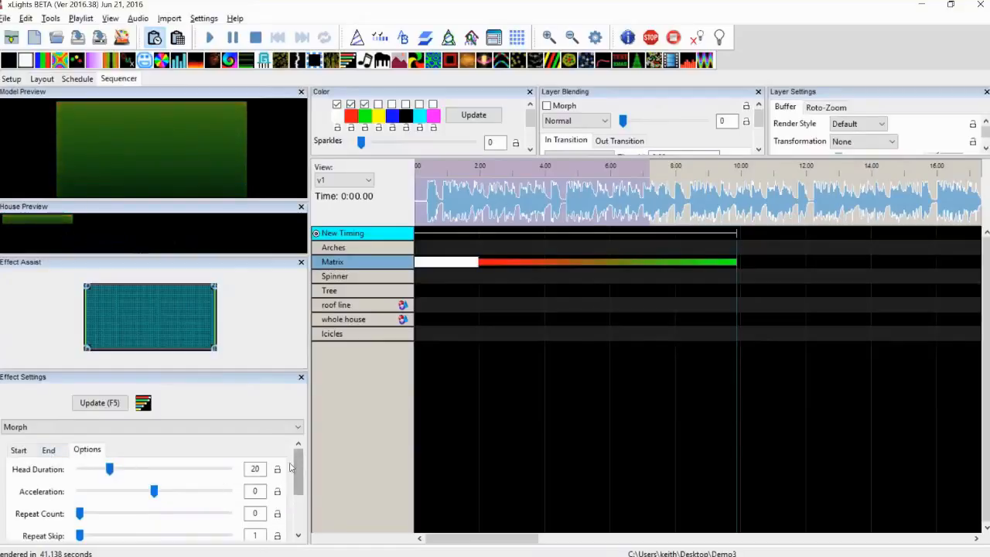
scroll(290, 466, down, 3)
scroll(299, 464, up, 3)
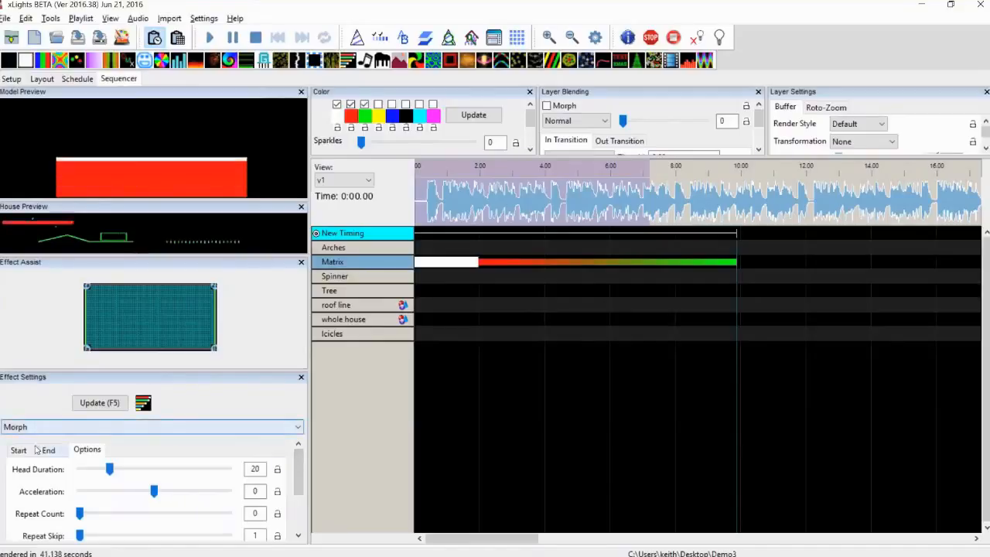
Step: Try the Full Sweep Right and Single Sweep Left Morph quicksets, and finally apply Full Sweep Left
click(19, 450)
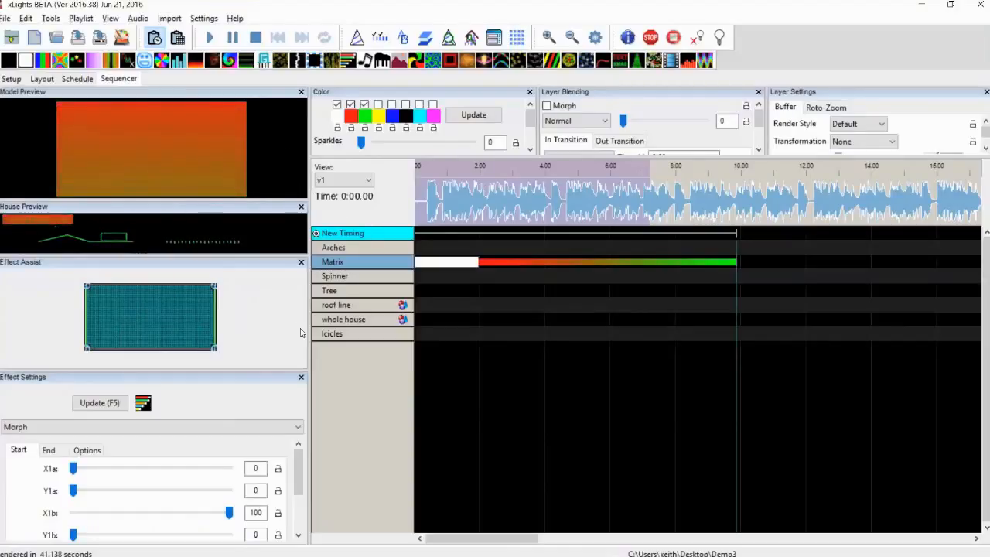
drag(300, 462, 304, 503)
click(151, 522)
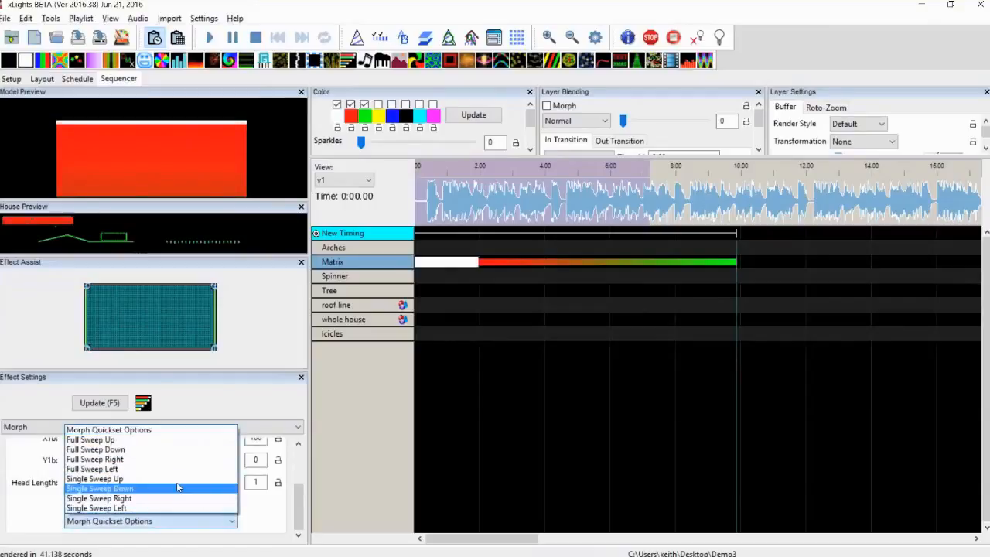
click(126, 459)
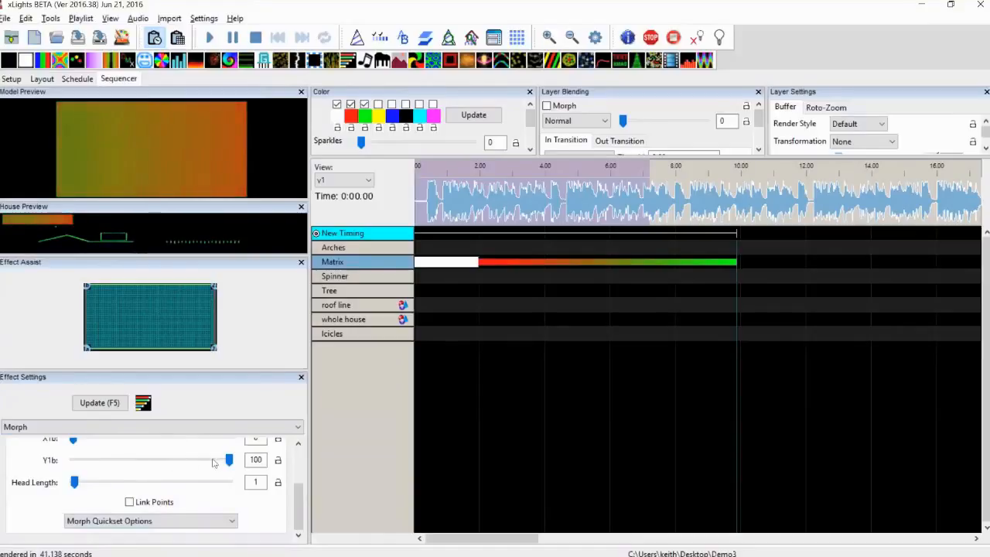
click(177, 522)
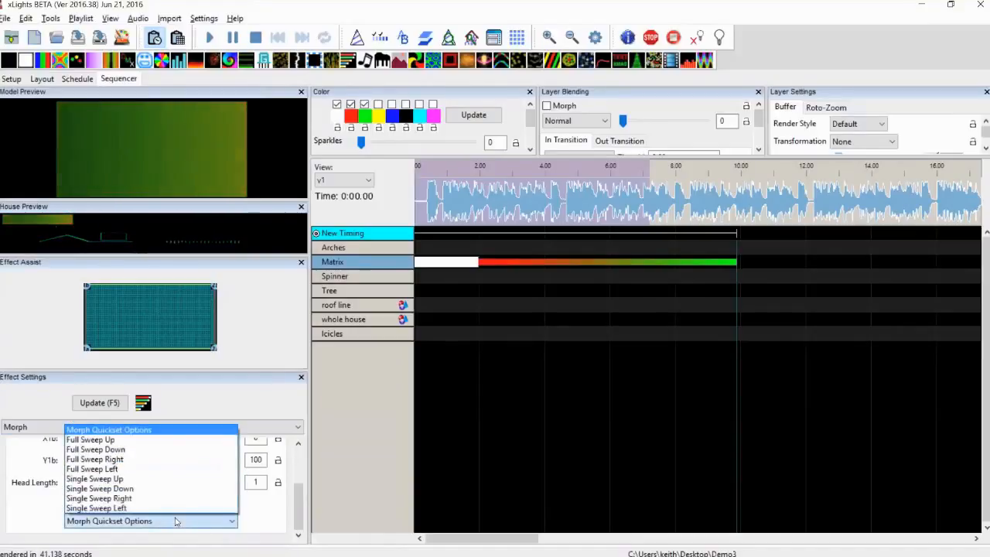
click(135, 507)
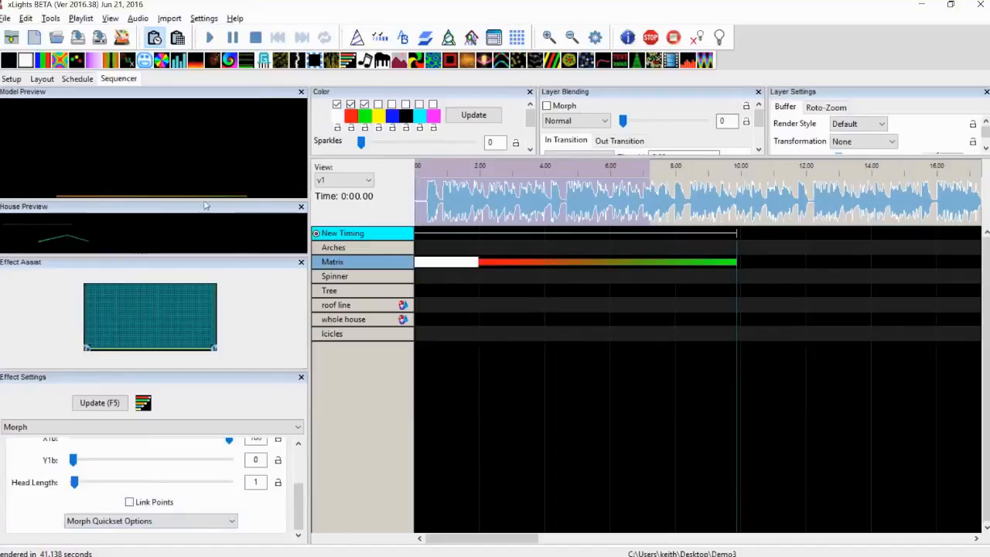
click(157, 520)
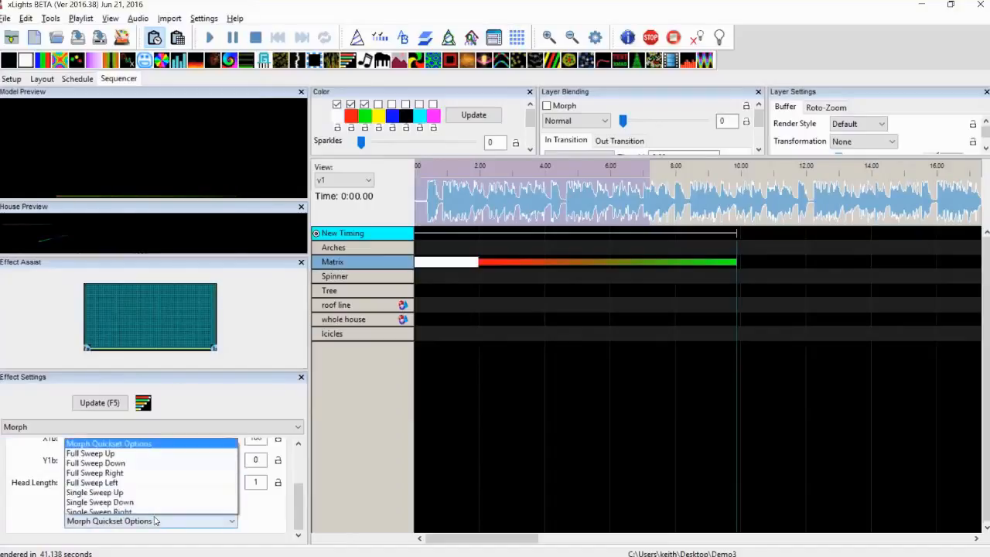
click(128, 470)
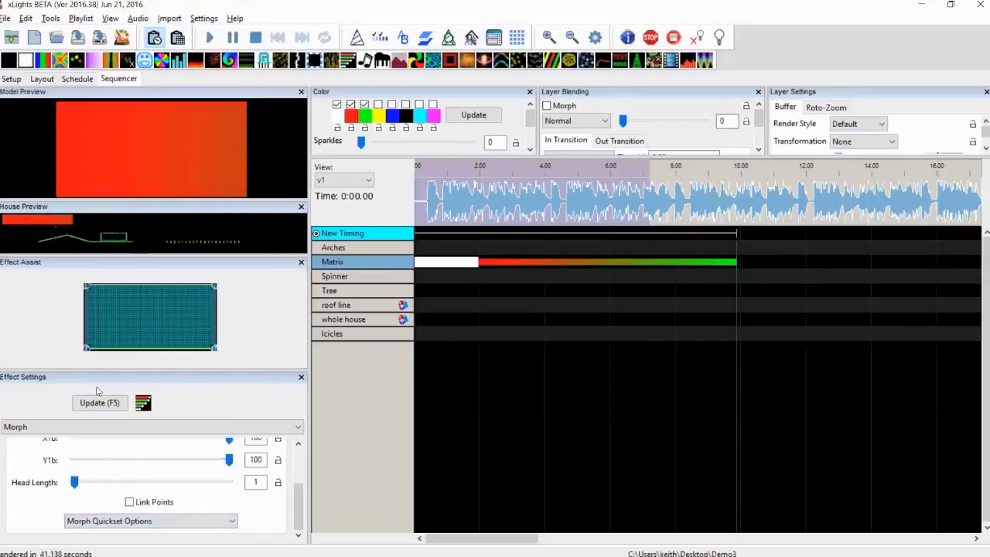
Step: Try X1a at 51, reposition start point 1a to X 10, Y 61, move end point 2b near the Matrix's centre, and reselect the Morph
drag(301, 523, 302, 478)
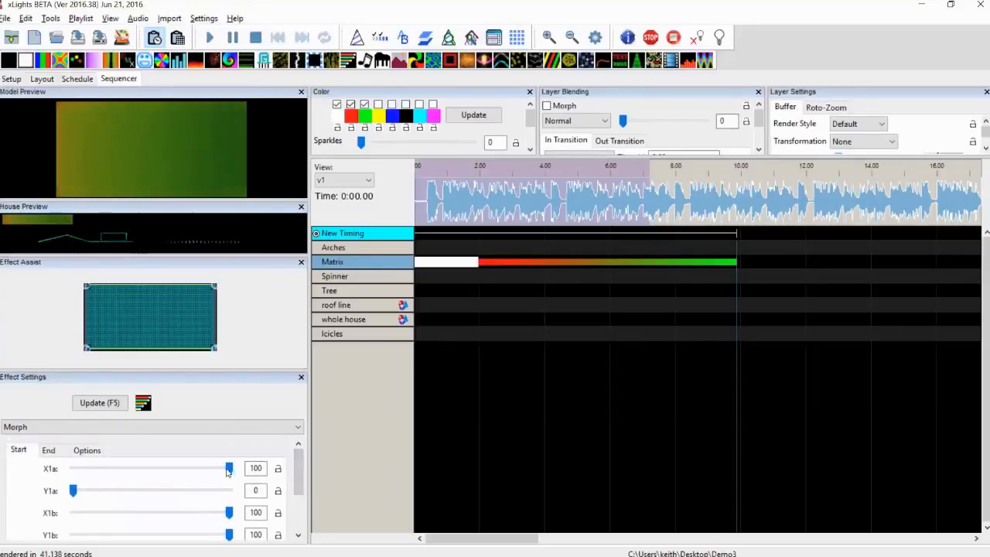
drag(229, 468, 154, 468)
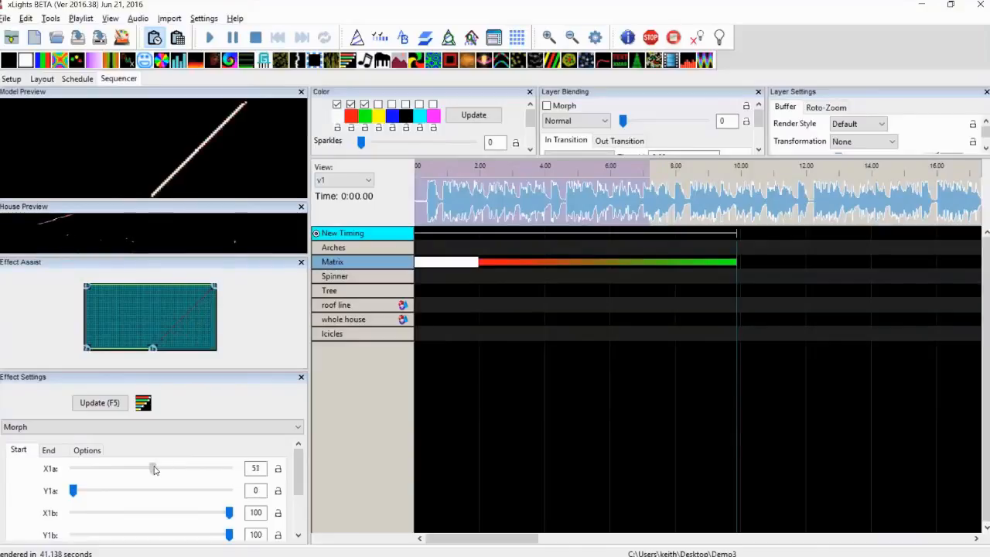
drag(153, 348, 98, 310)
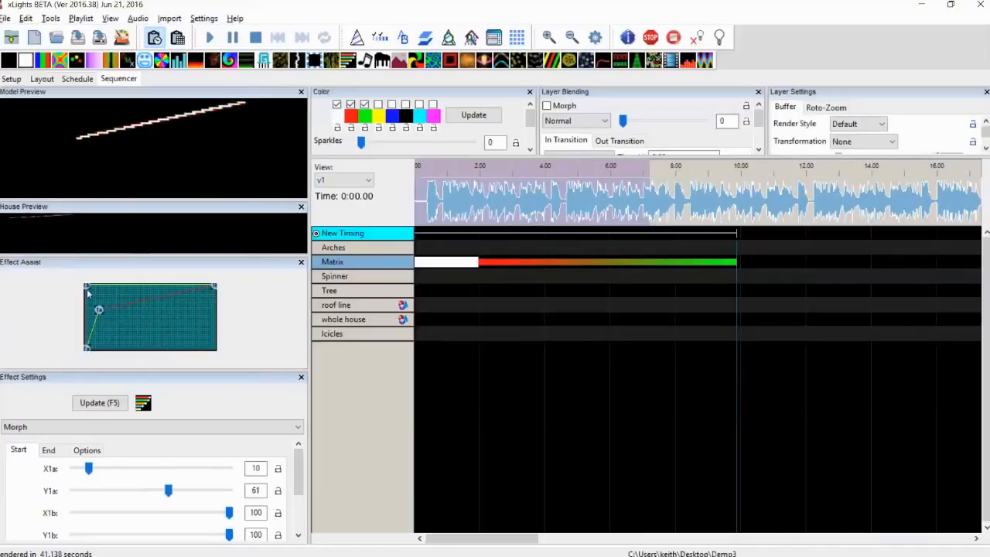
drag(146, 312, 155, 326)
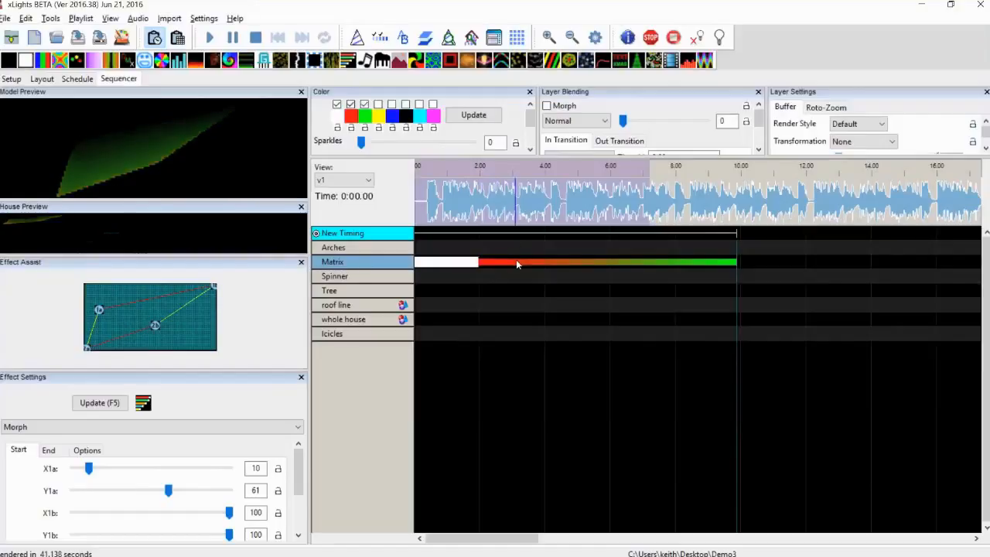
click(517, 264)
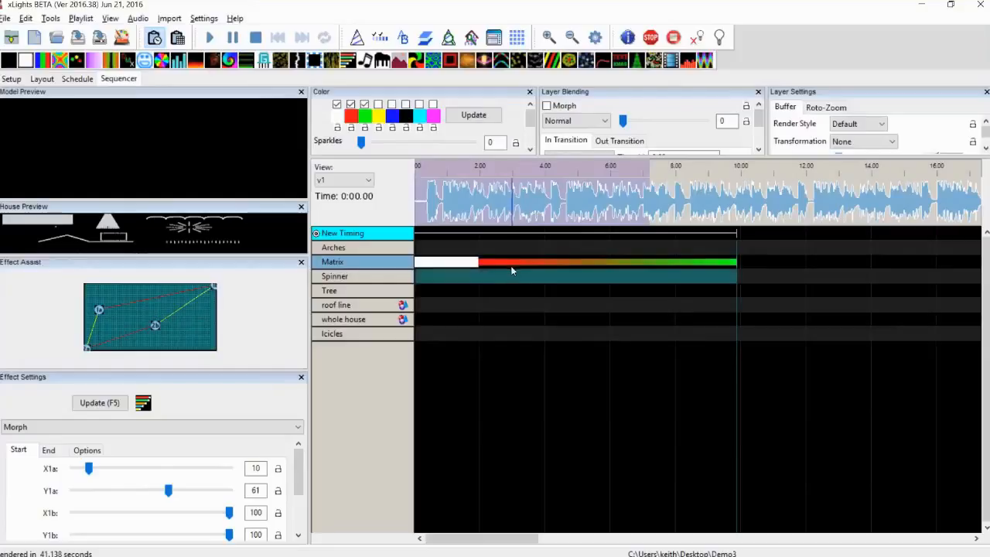
click(522, 263)
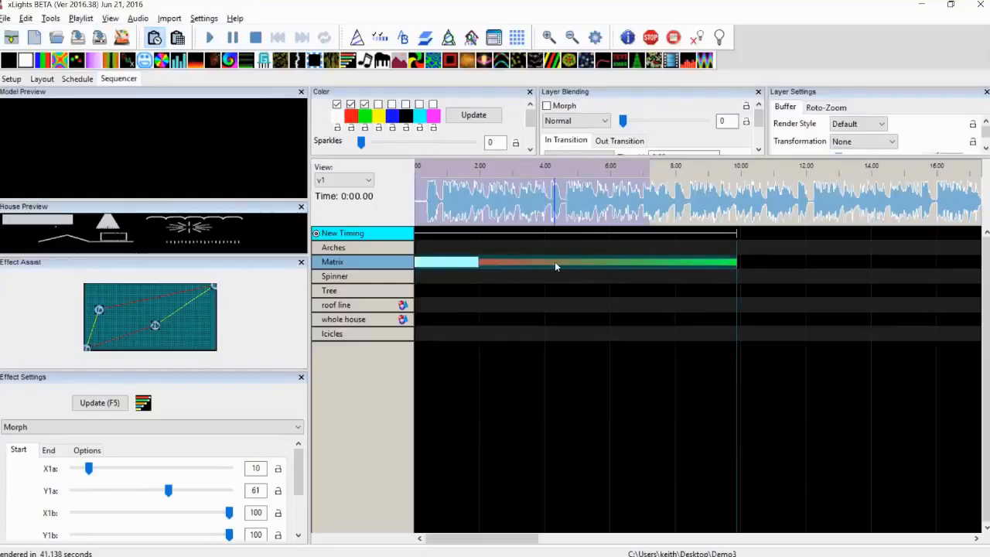
Step: Move the Matrix's Morph to the Spinner and reposition start point 1a to X 100, Y 15 and end point 2b to X 0, Y 85
drag(578, 266, 573, 279)
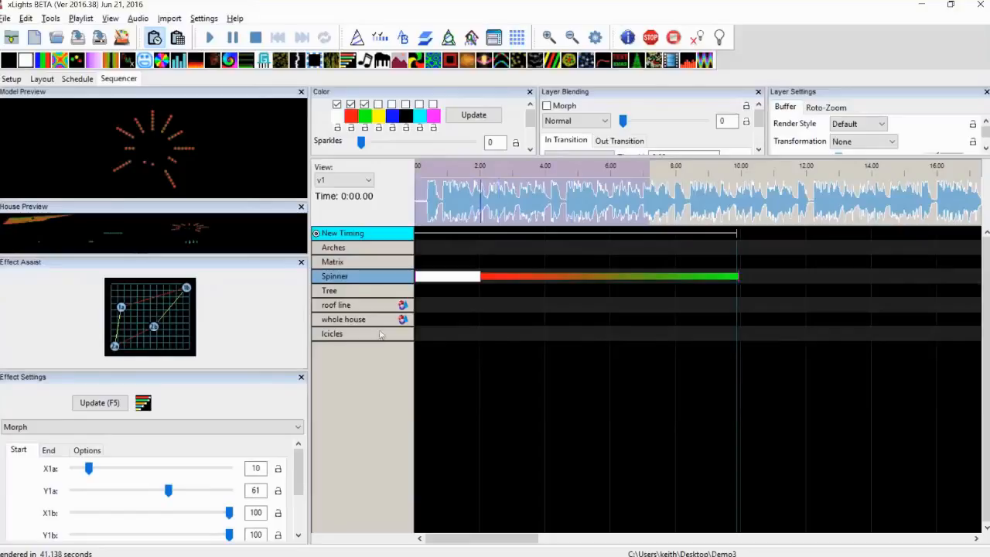
drag(155, 329, 196, 345)
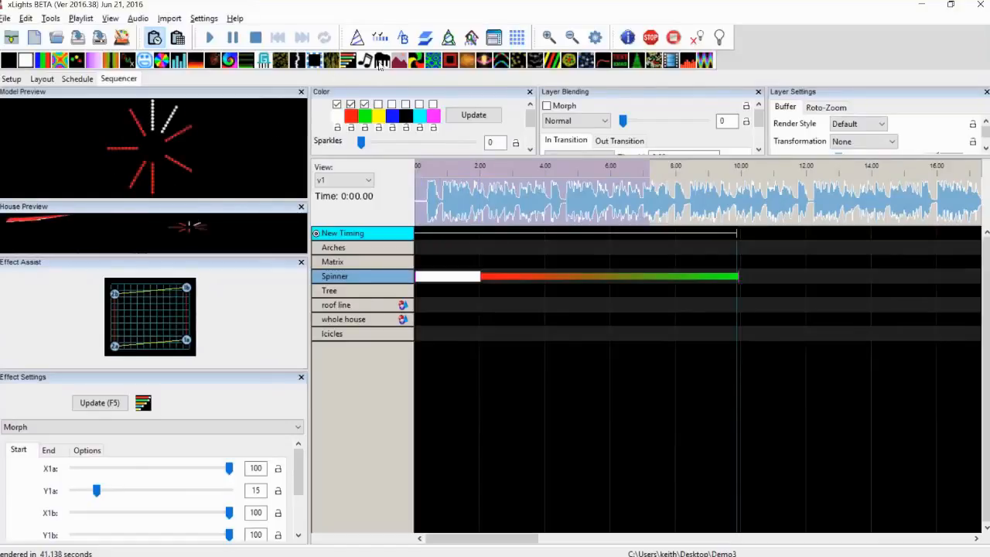
Step: Add a Morph effect to the Arches over the first timing interval and check its quickset options
mouse_move(508, 234)
mouse_down()
mouse_move(503, 298)
mouse_move(501, 250)
mouse_up()
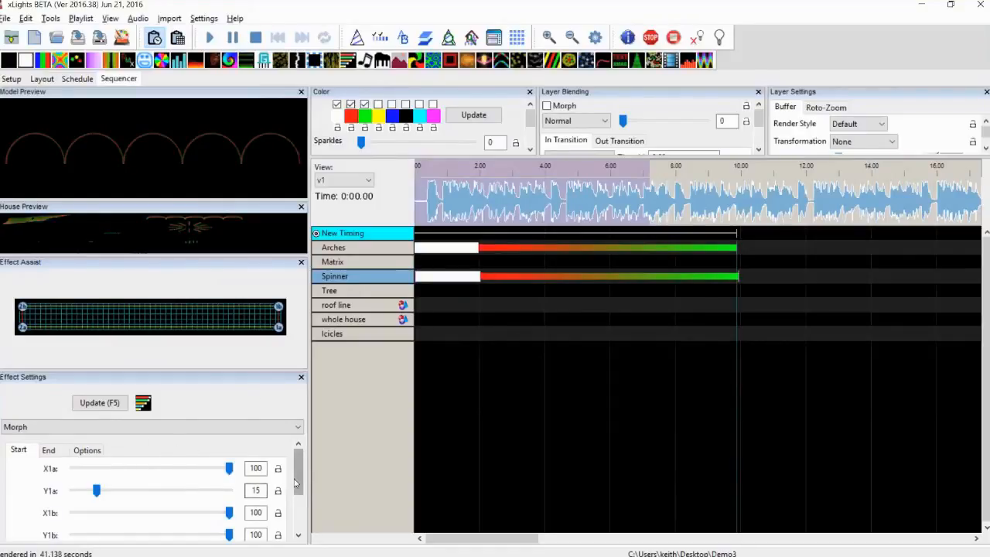
scroll(255, 503, down, 3)
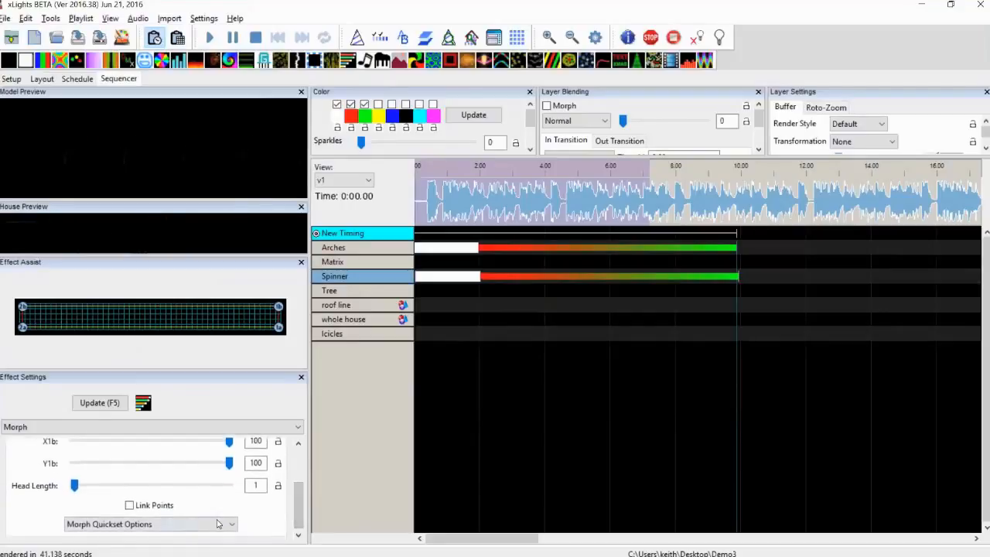
click(213, 526)
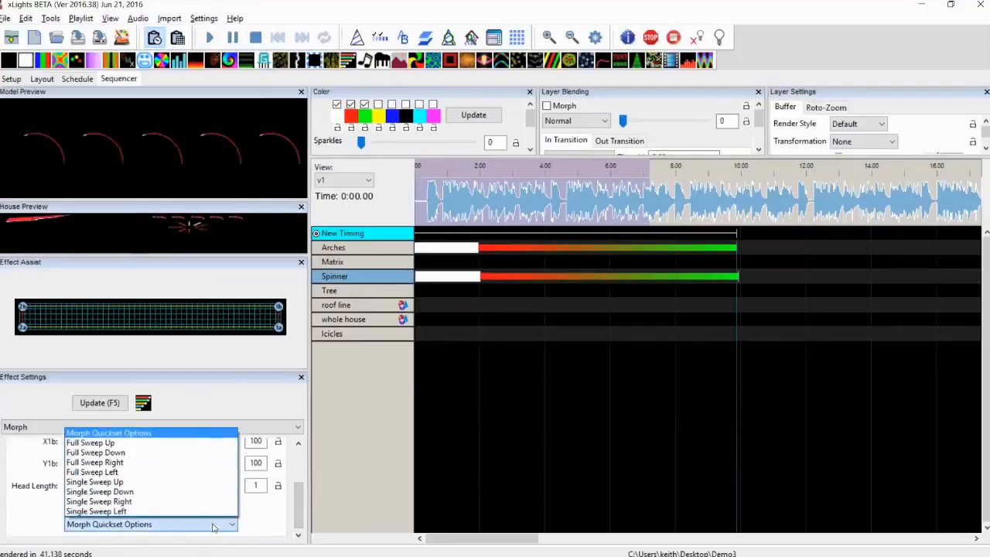
click(589, 336)
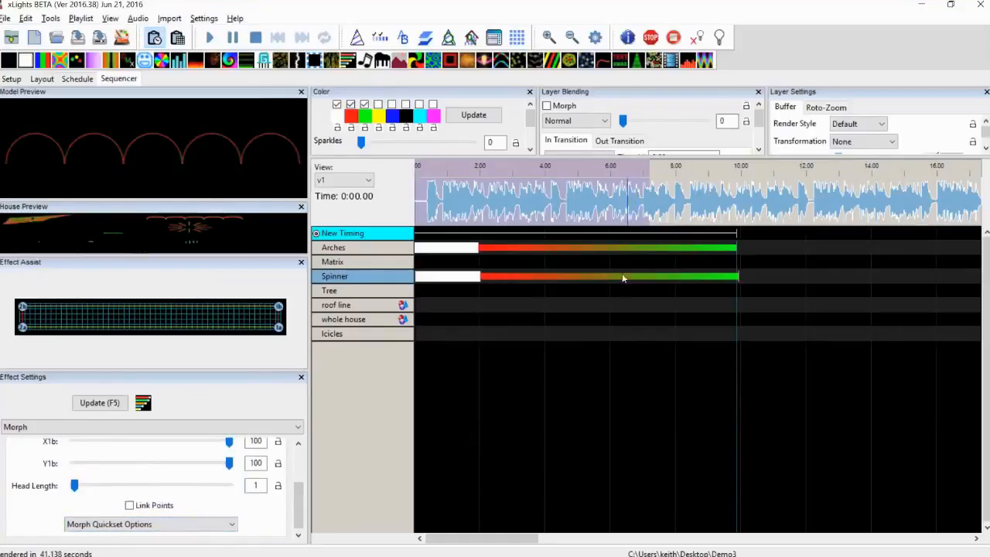
click(301, 468)
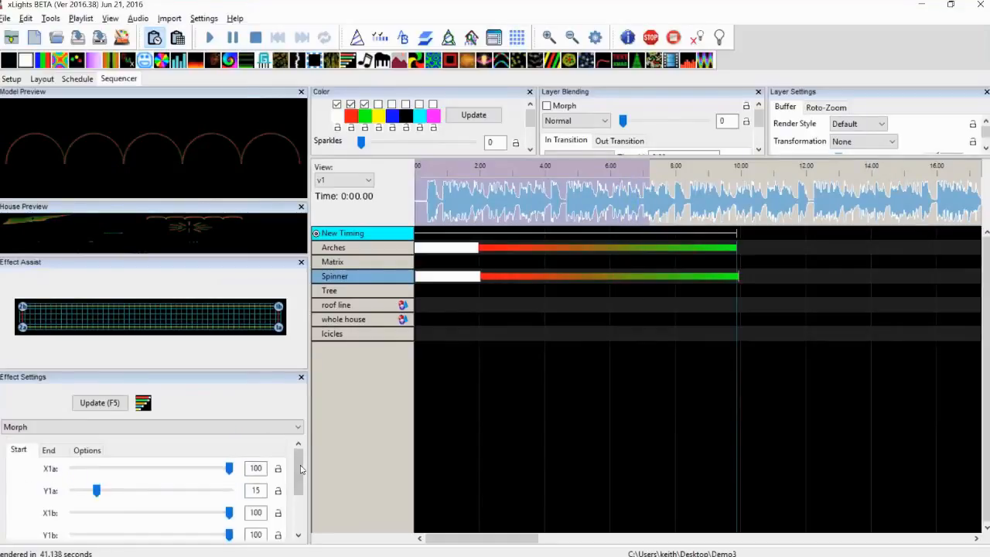
Step: Set the Arches Morph's repeat count to 50 and its stagger to 40
click(87, 450)
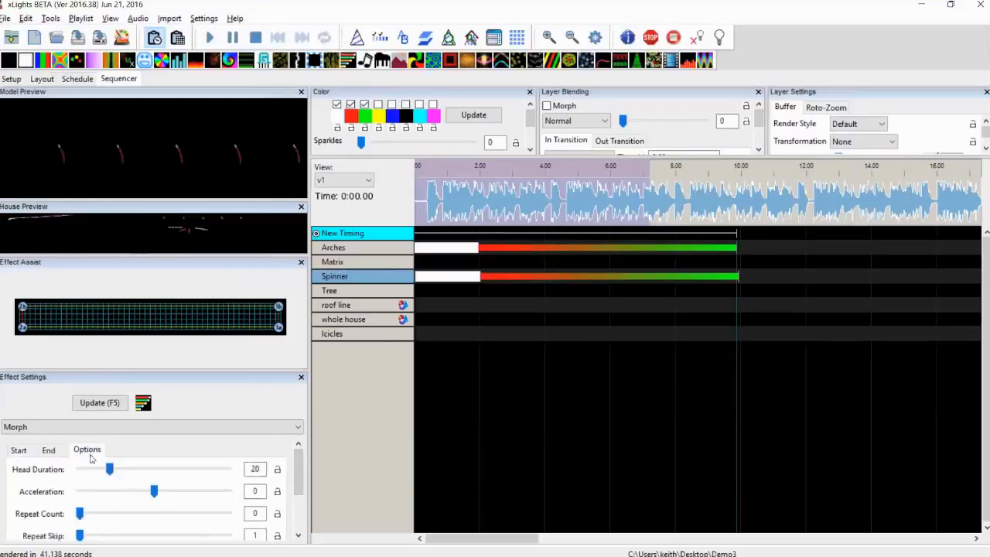
drag(103, 516, 109, 514)
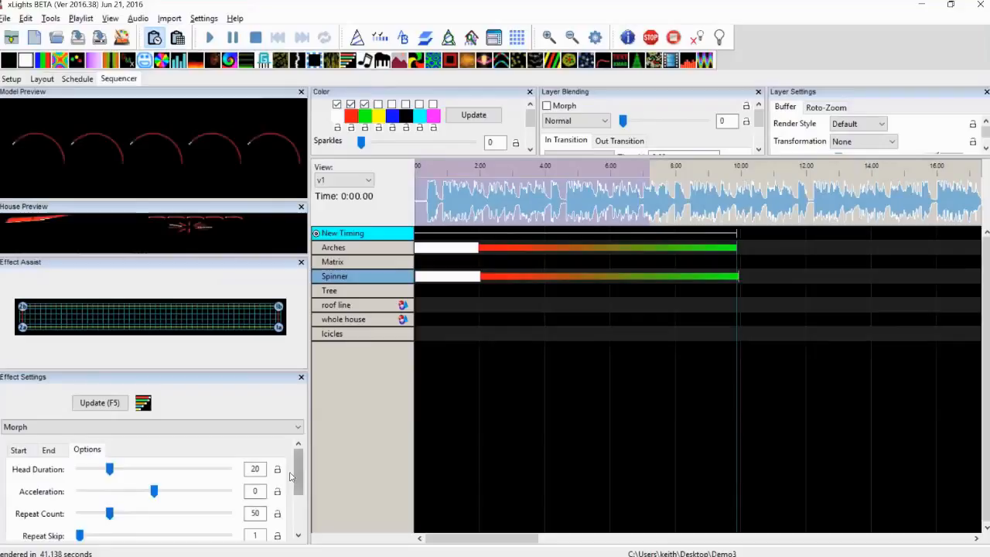
drag(297, 472, 303, 502)
drag(153, 506, 180, 507)
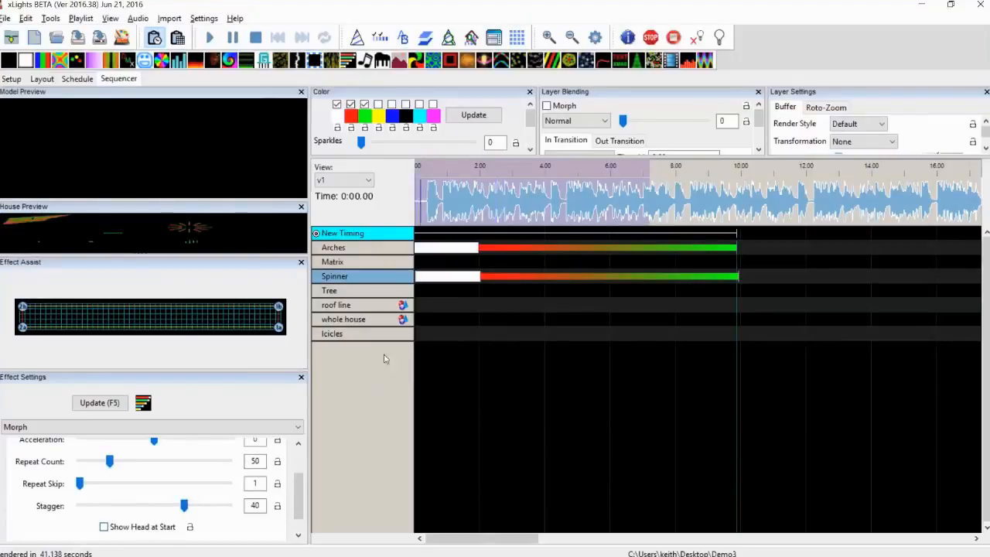
Step: Examine the Arches Morph's repeat and stagger options along with its end-point and start-point settings
click(299, 459)
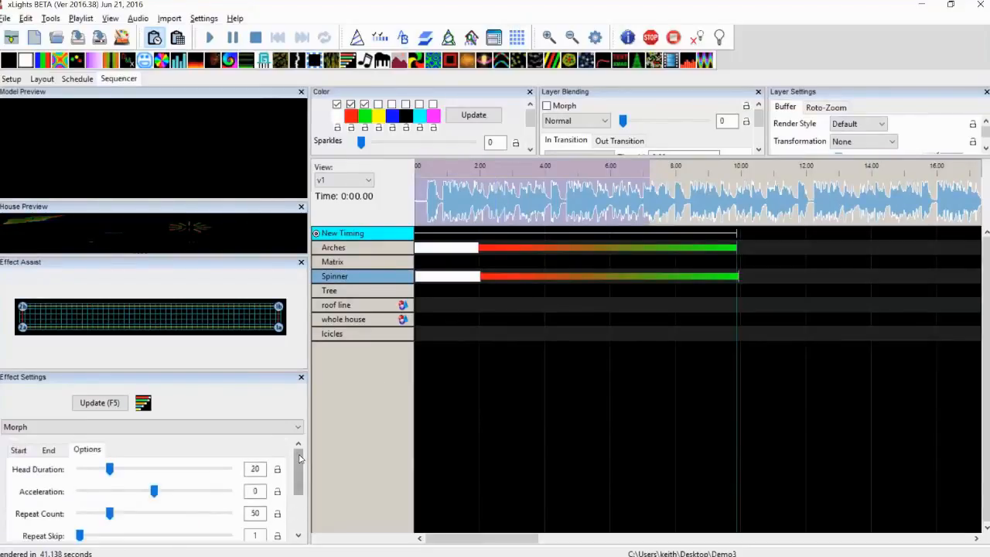
mouse_move(299, 458)
mouse_down()
mouse_move(302, 490)
mouse_move(296, 466)
mouse_up()
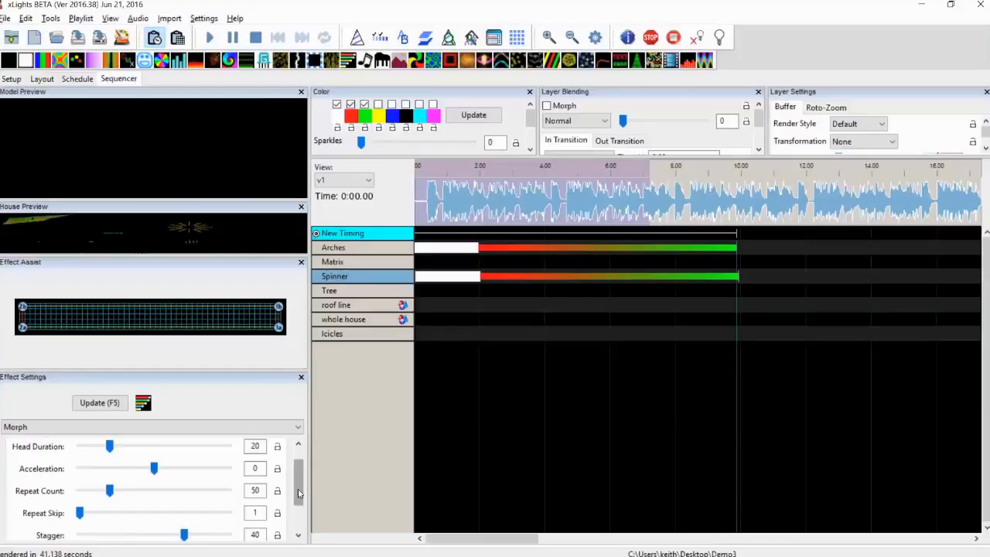
drag(298, 492, 299, 482)
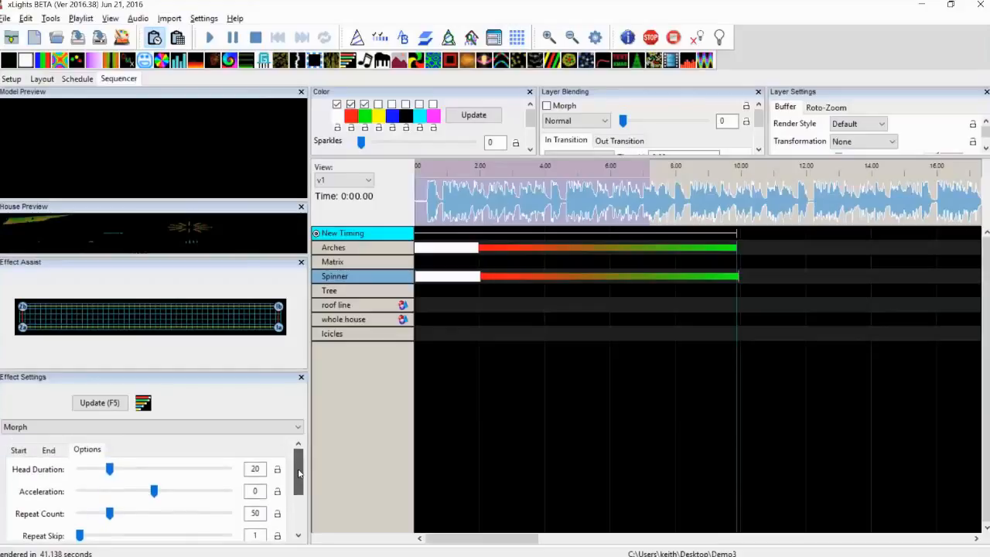
click(49, 452)
mouse_move(299, 478)
mouse_down()
mouse_move(302, 523)
mouse_move(299, 469)
mouse_up()
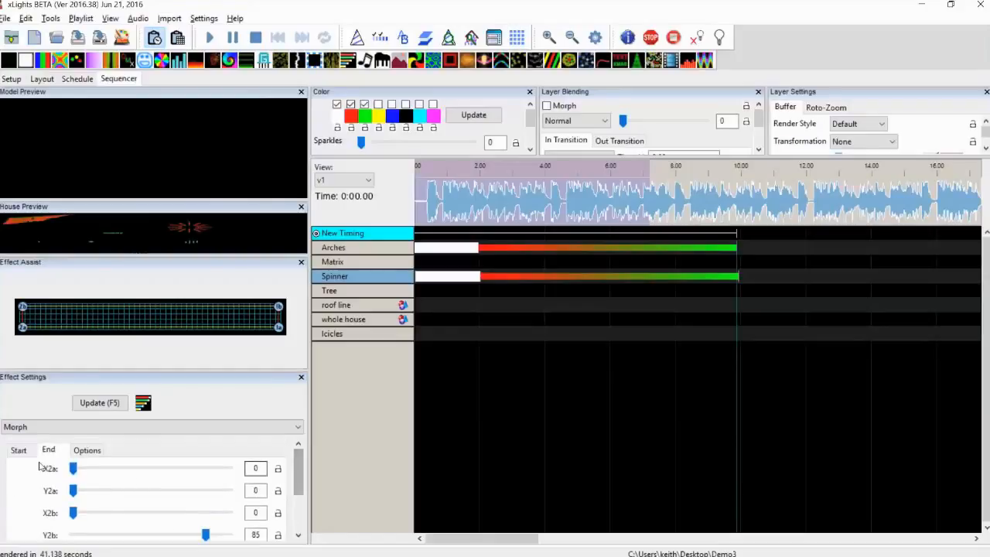
click(22, 453)
drag(300, 505, 301, 464)
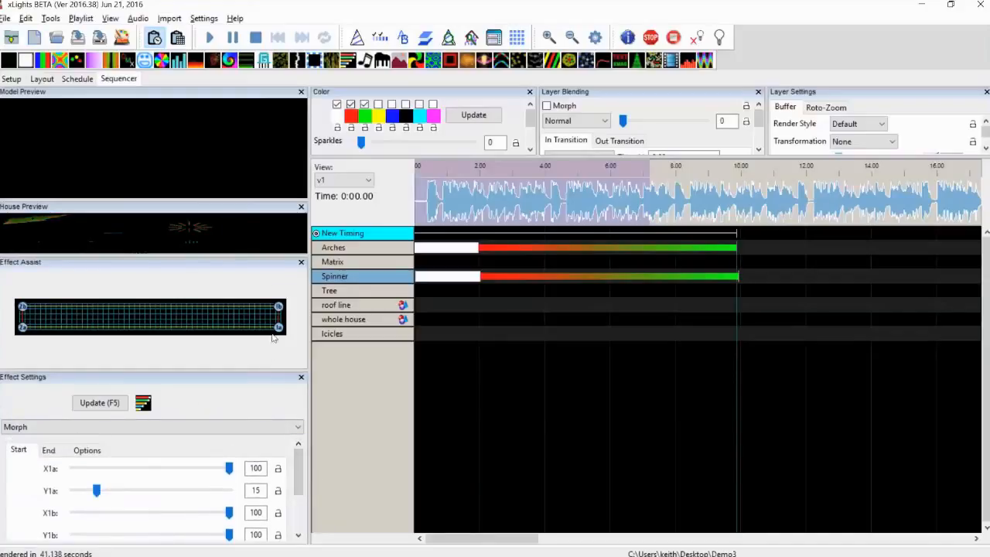
Step: Try start point 1a at X 65, Y 30 with end point 2b moved inward, and apply the Single Sweep Left quickset
drag(278, 327, 190, 324)
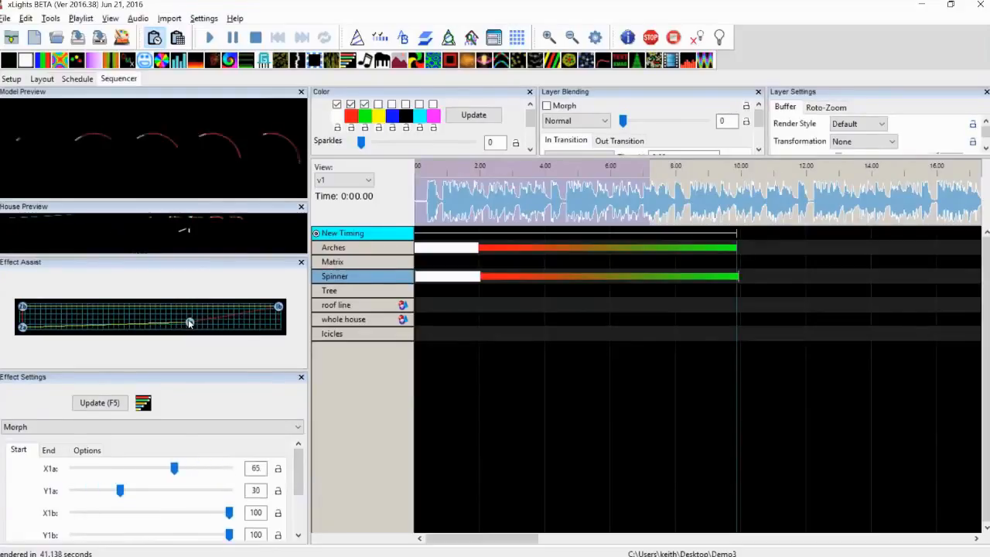
drag(24, 308, 99, 308)
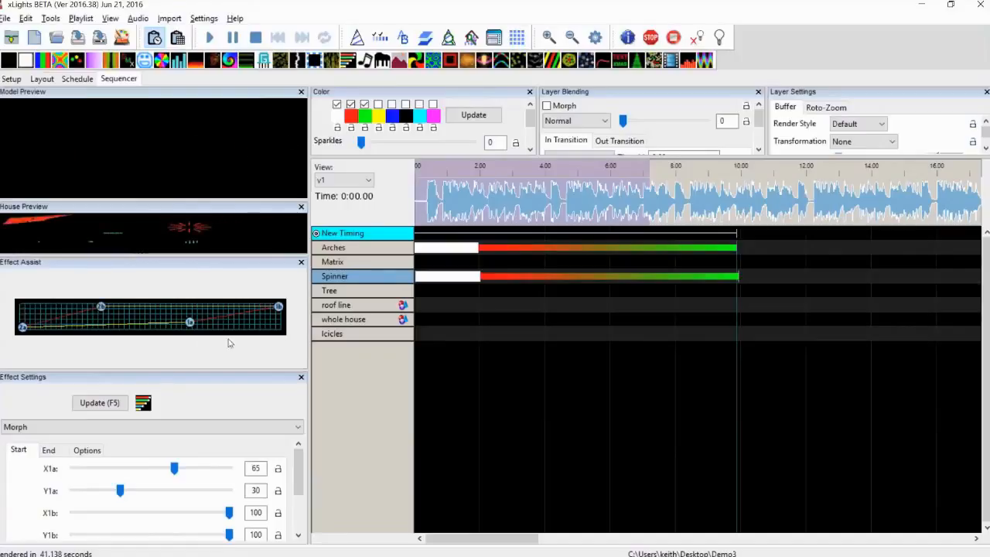
click(298, 522)
click(185, 520)
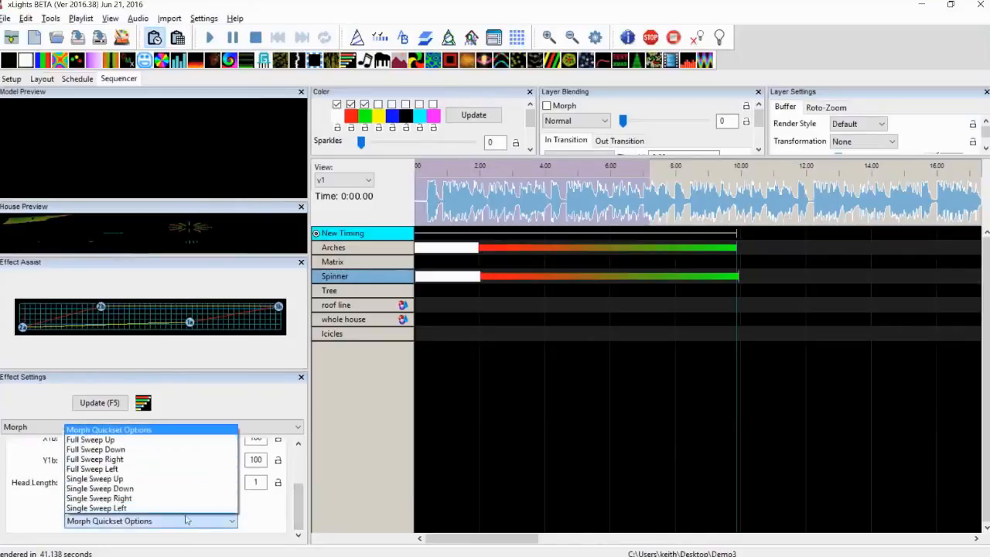
click(167, 505)
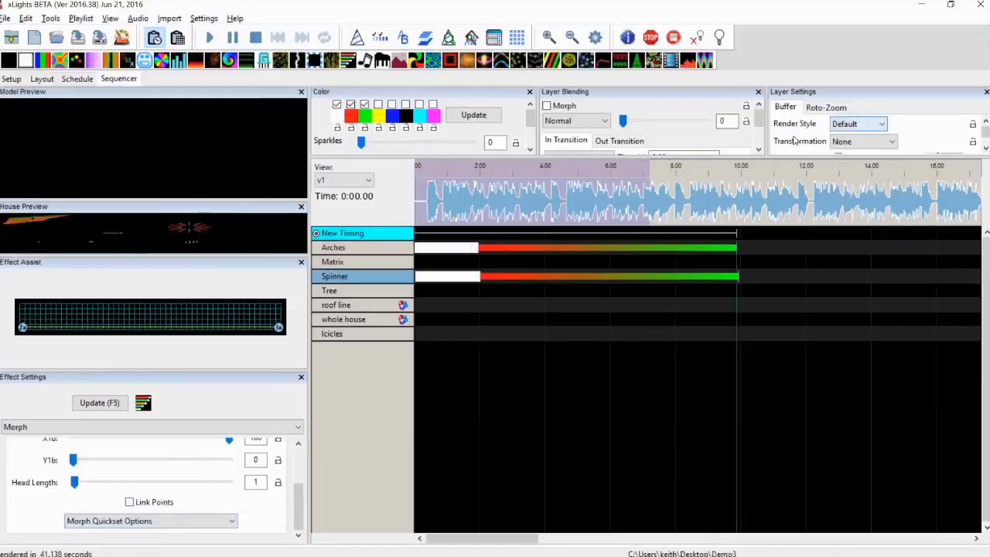
Step: Try the Single Line render style on the Arches Morph and reselect the effect
click(854, 125)
click(854, 125)
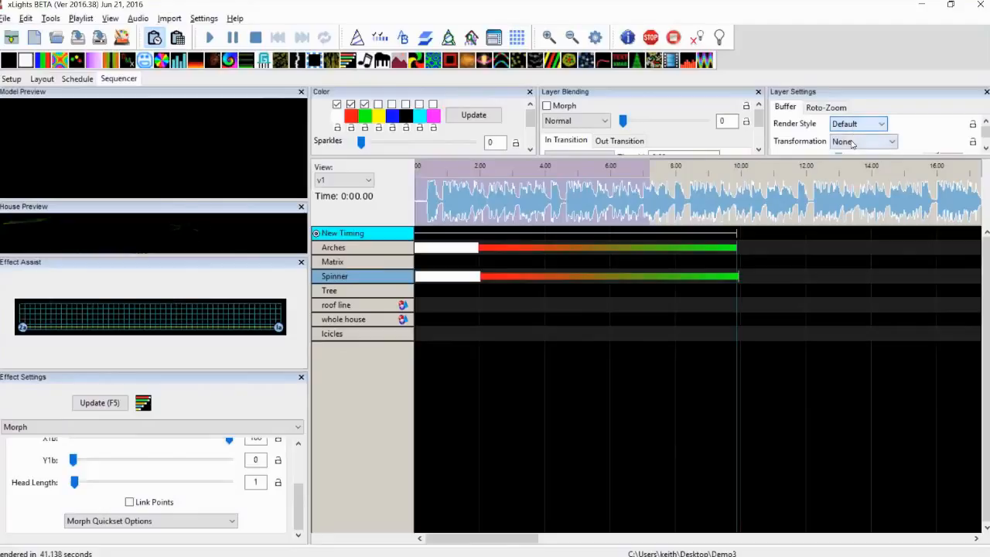
click(849, 143)
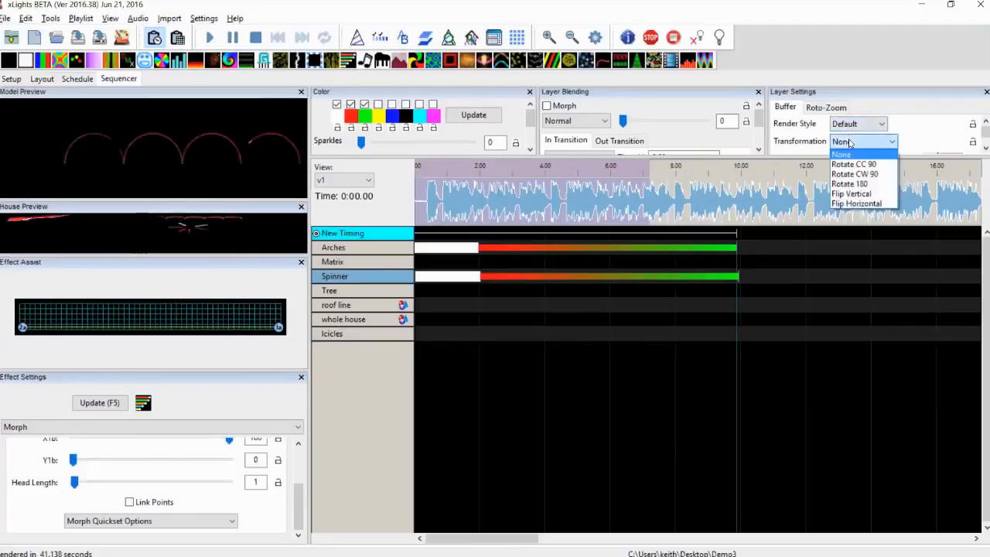
click(849, 142)
click(847, 125)
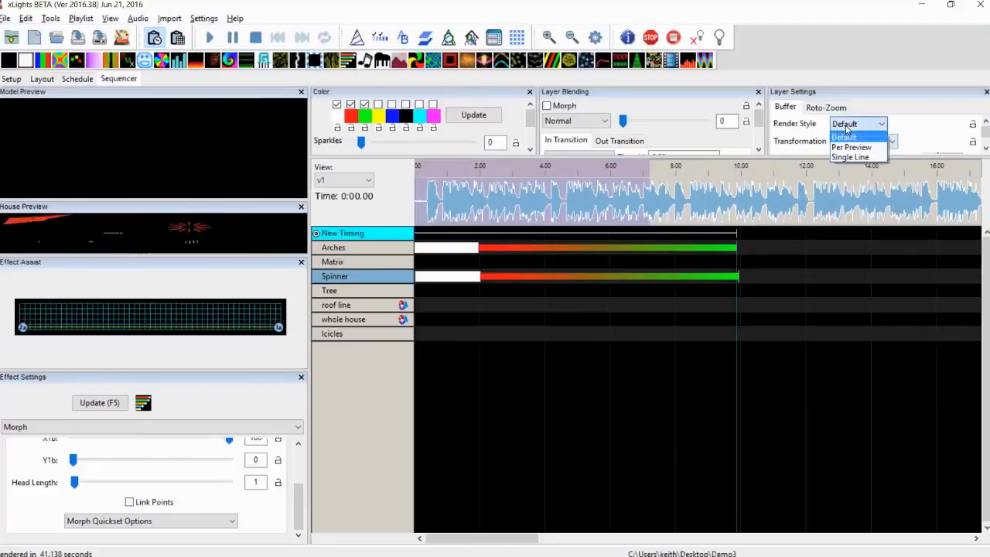
click(849, 157)
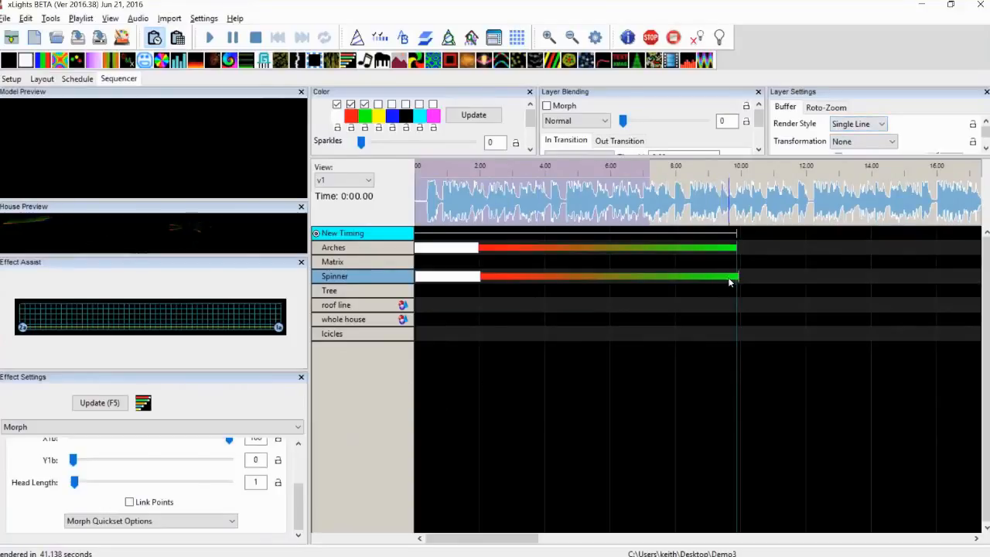
click(606, 248)
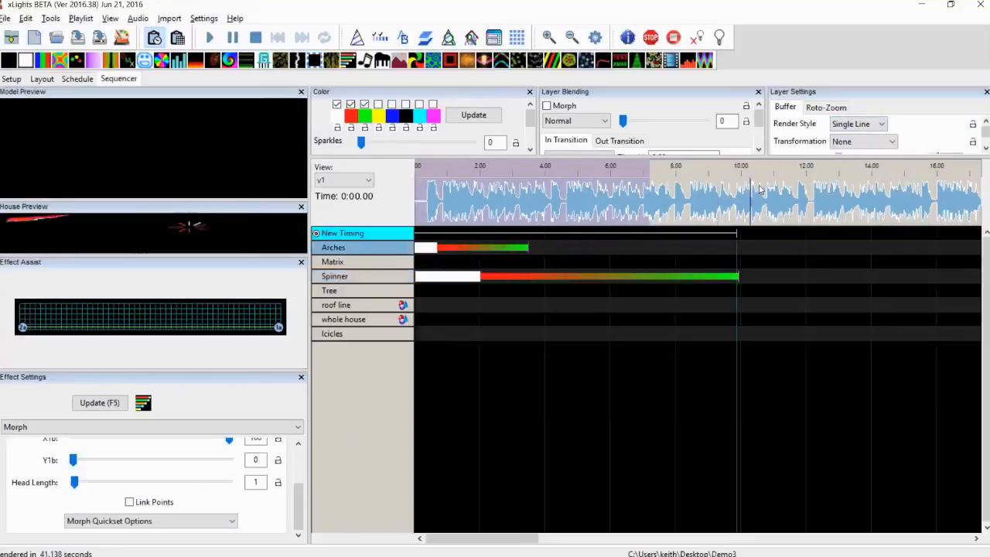
click(454, 247)
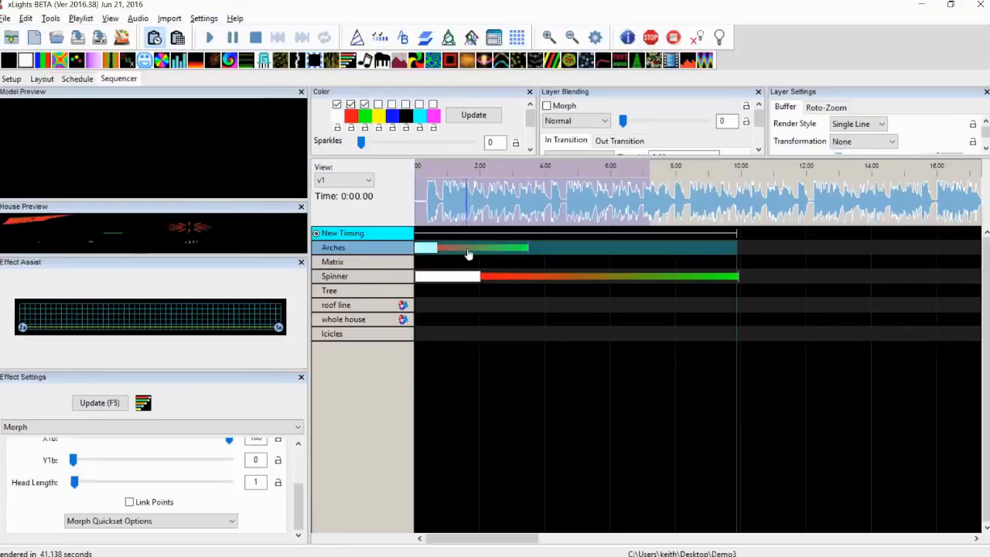
click(470, 249)
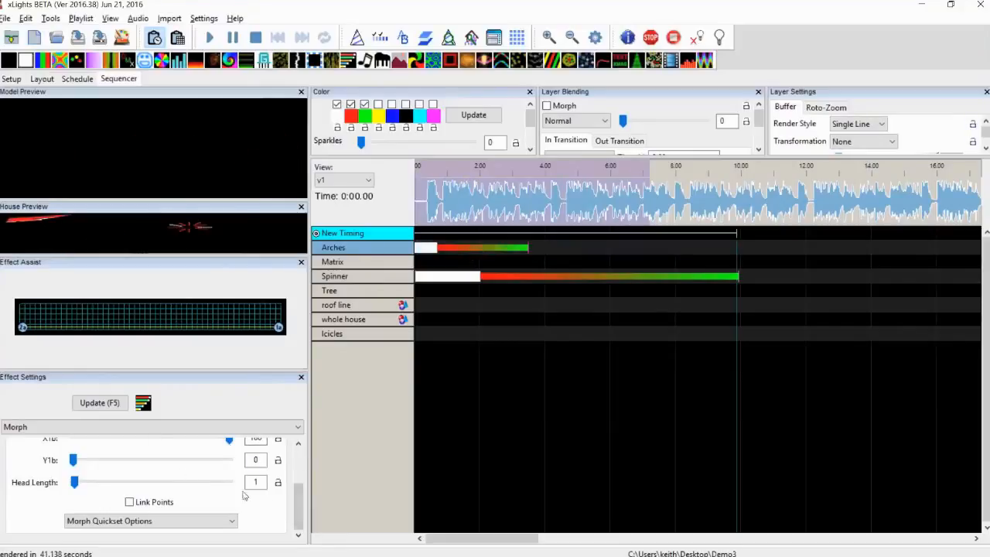
Step: Set the Arches Morph's stagger to -100 and its repeat count to 150
scroll(299, 461, up, 5)
click(88, 449)
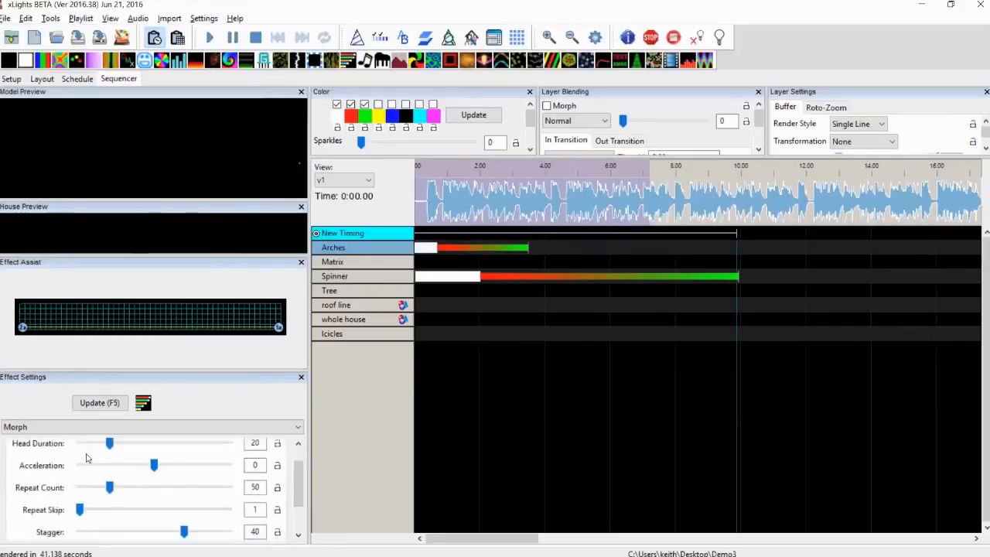
drag(184, 531, 70, 534)
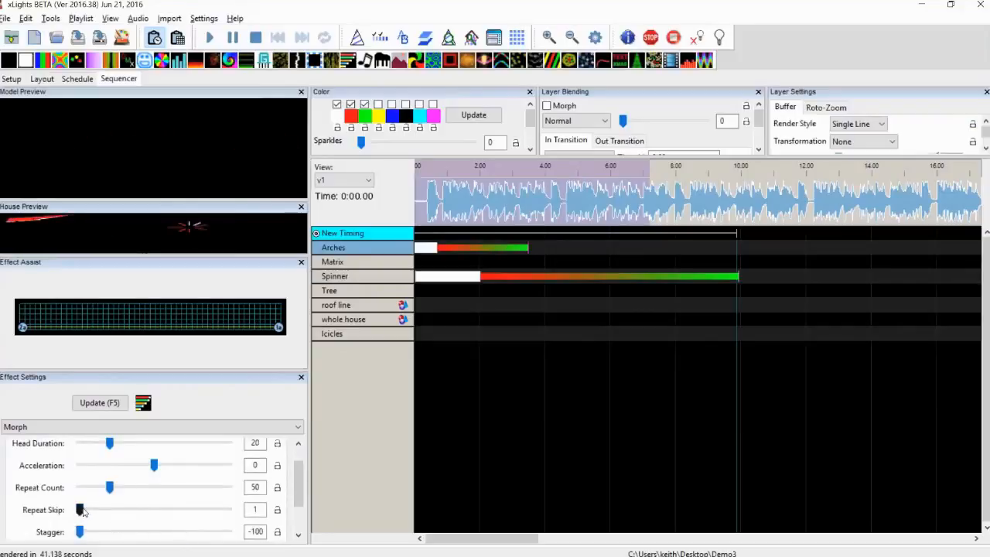
click(165, 490)
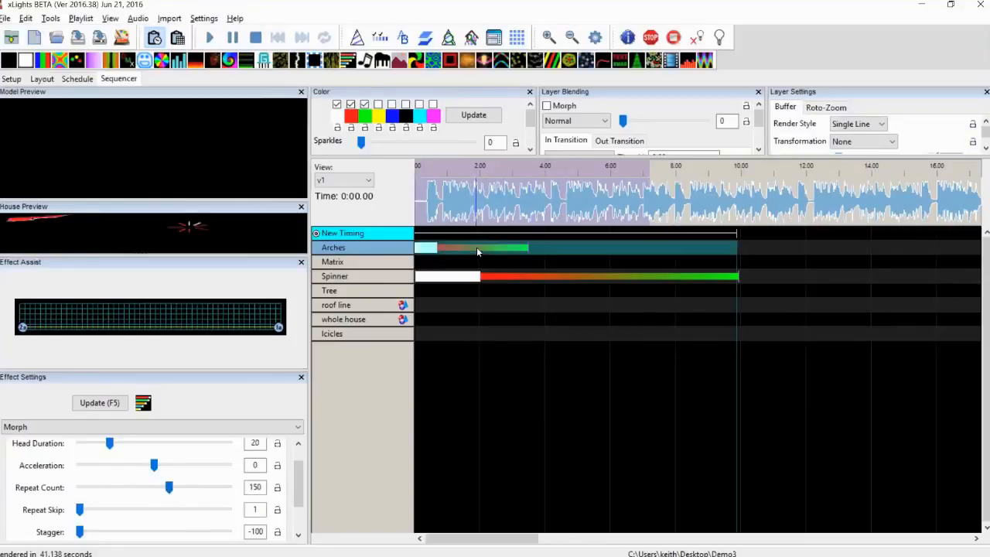
Step: Restore the Arches Morph's Default render style and move points 1a and 2a to the upper corners of its buffer
click(842, 127)
click(843, 136)
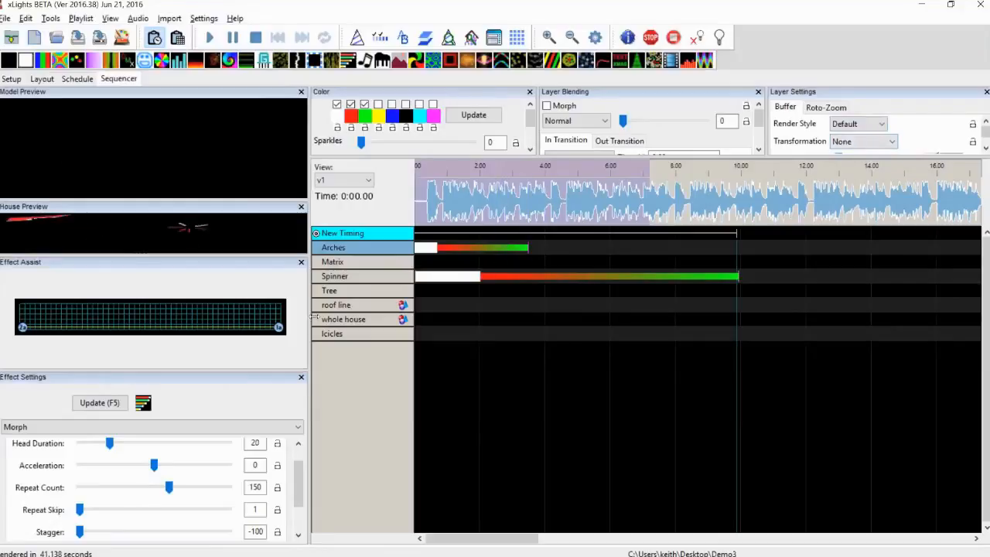
drag(280, 328, 278, 306)
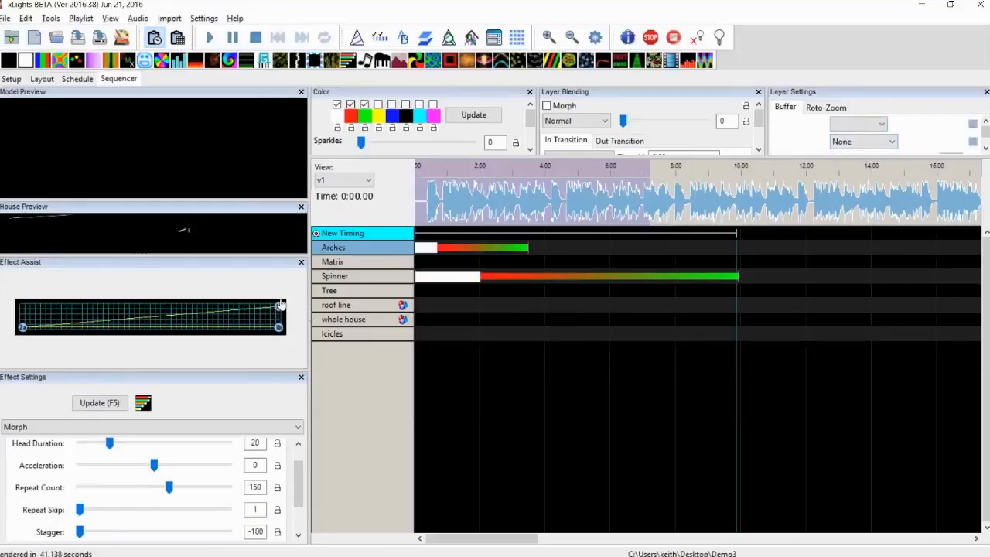
drag(23, 327, 22, 307)
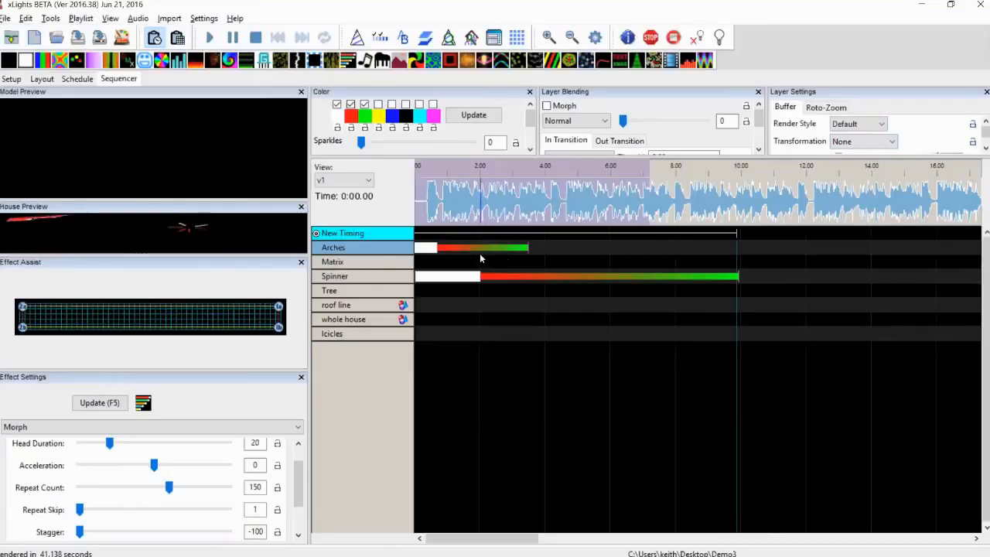
Step: Apply the Single Sweep Right quickset to the Arches Morph
click(856, 124)
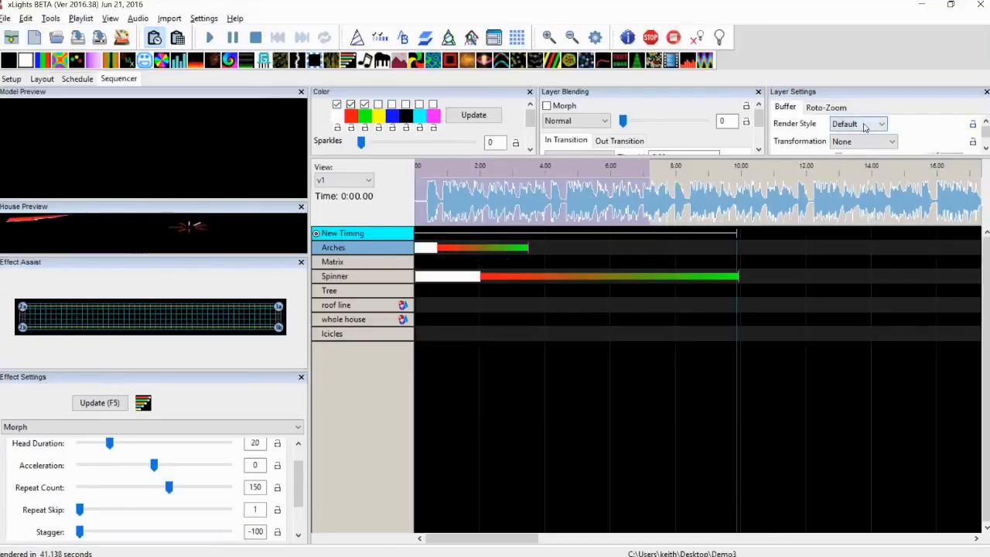
click(297, 508)
click(297, 528)
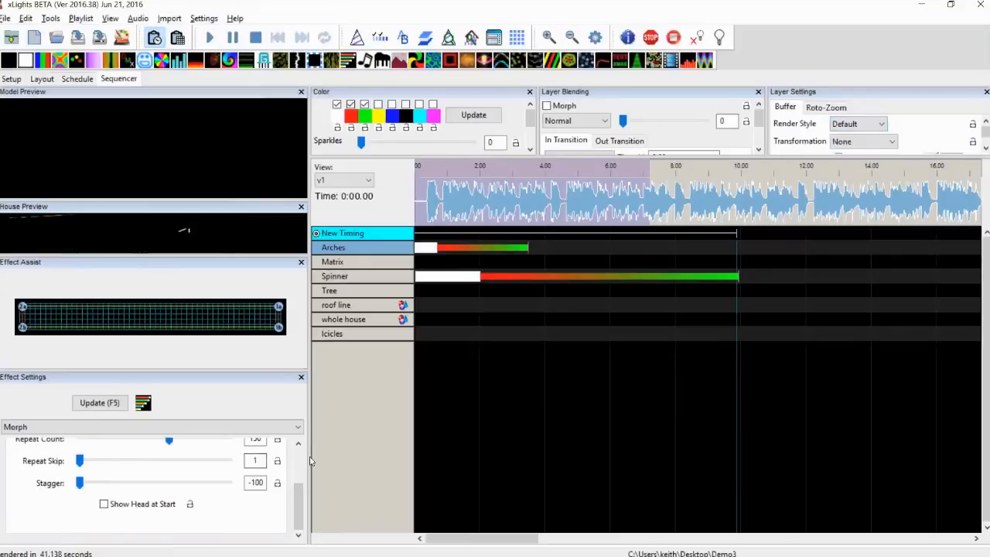
drag(298, 504, 301, 457)
click(21, 451)
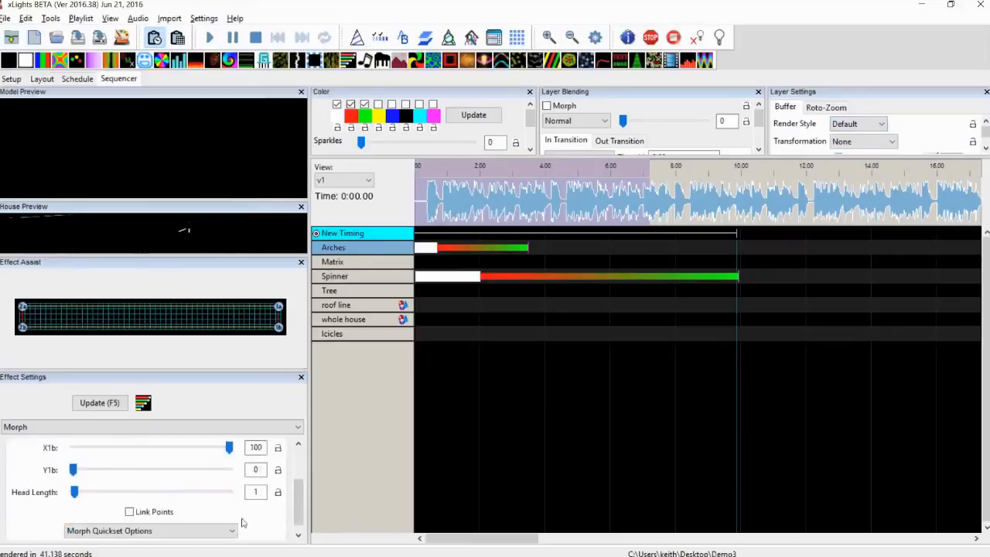
click(195, 530)
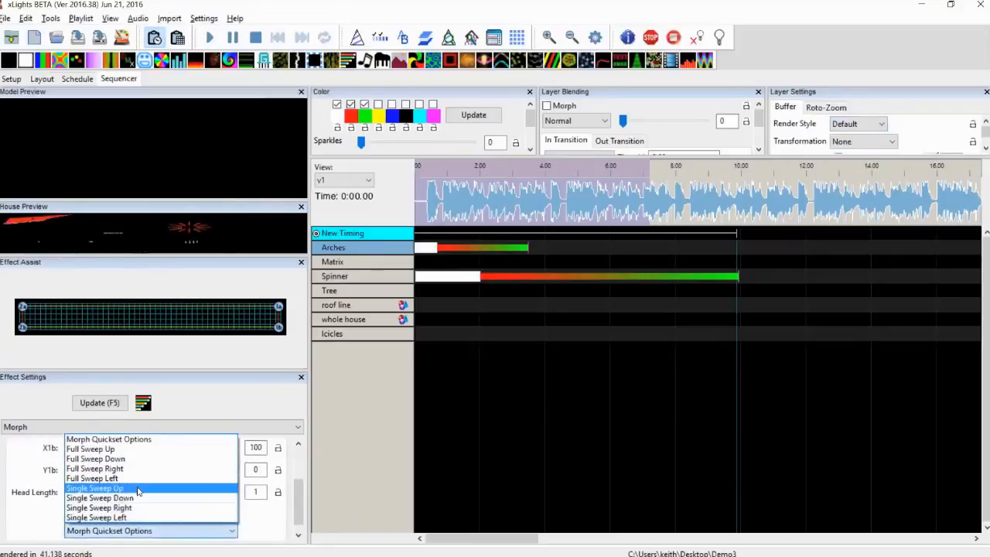
click(131, 508)
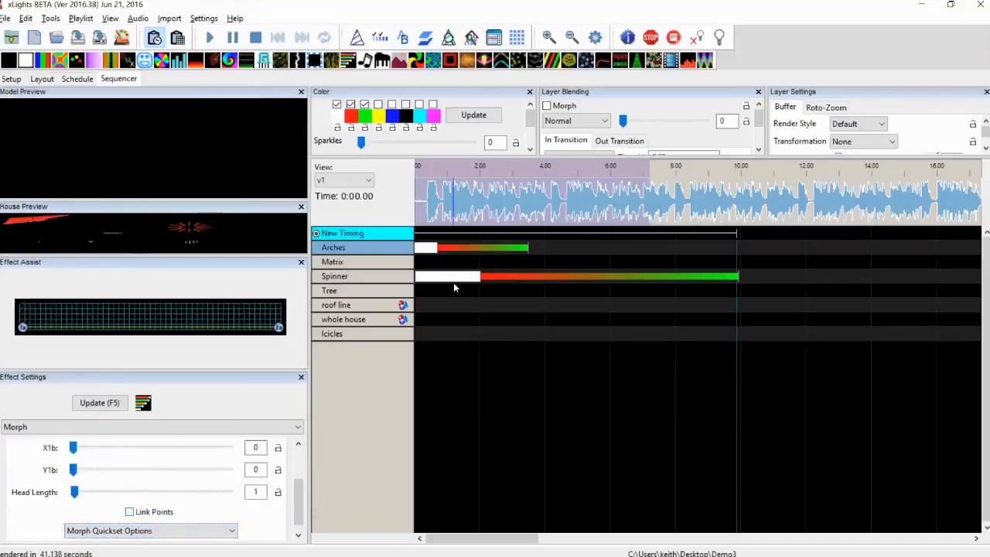
Step: Delete the effects in the rows from Arches through roof line and add a new Morph across the Arches timing cell
click(473, 305)
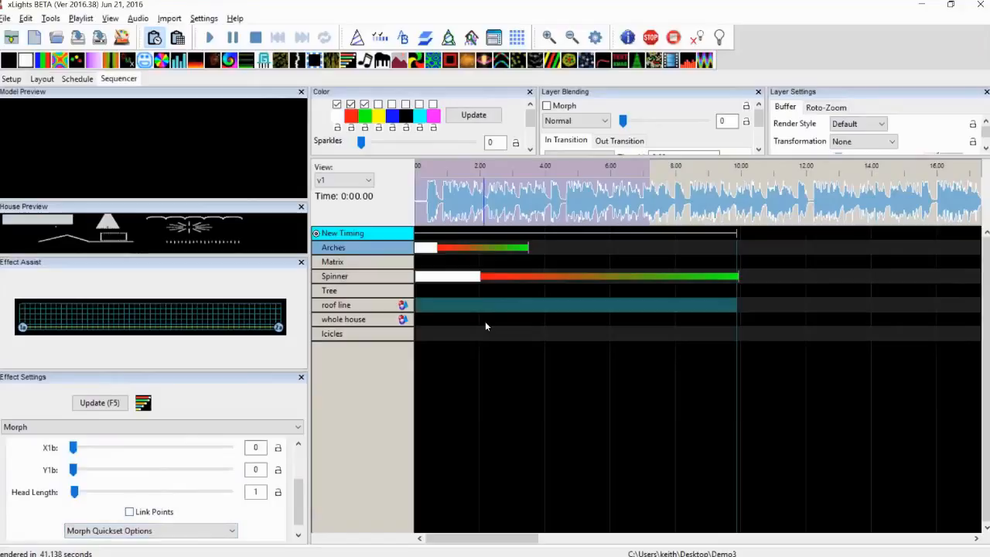
drag(486, 308, 491, 239)
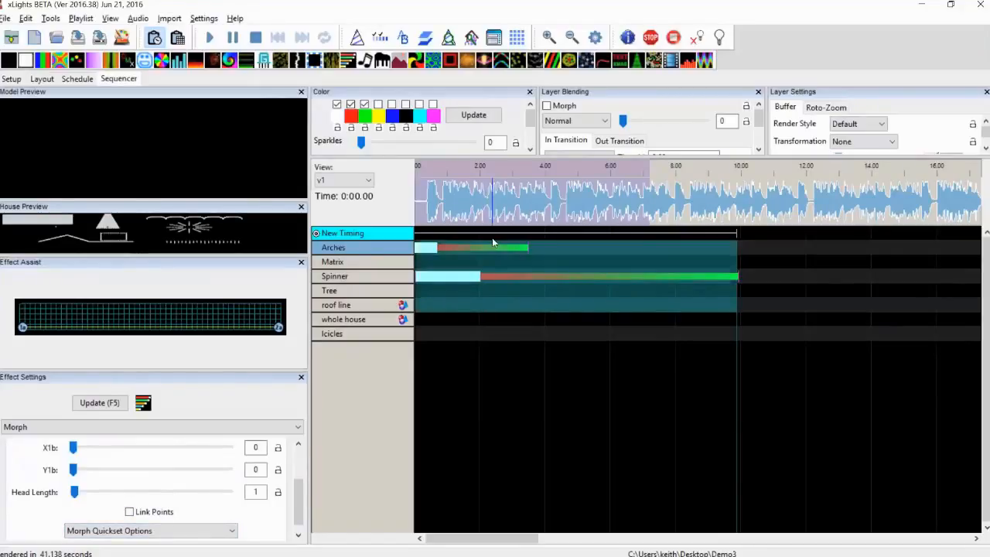
key(Delete)
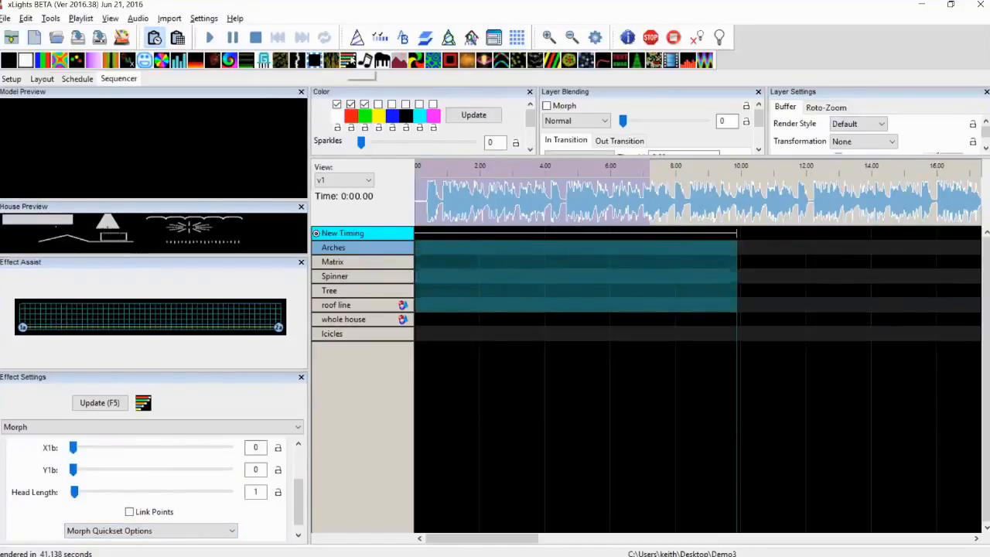
drag(345, 61, 454, 242)
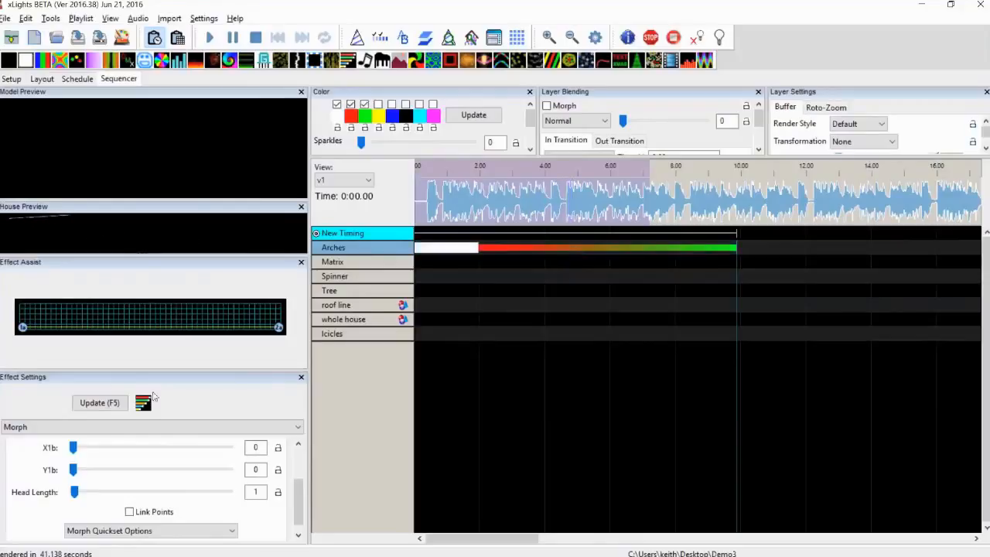
Step: Apply the Single Sweep Right quickset to the new Arches Morph and set its stagger to 0
click(204, 531)
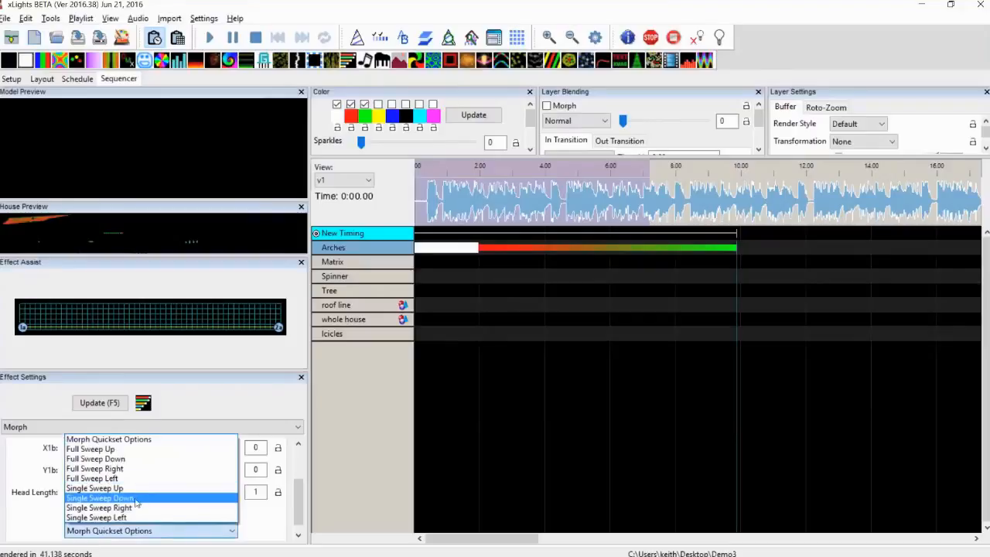
click(129, 508)
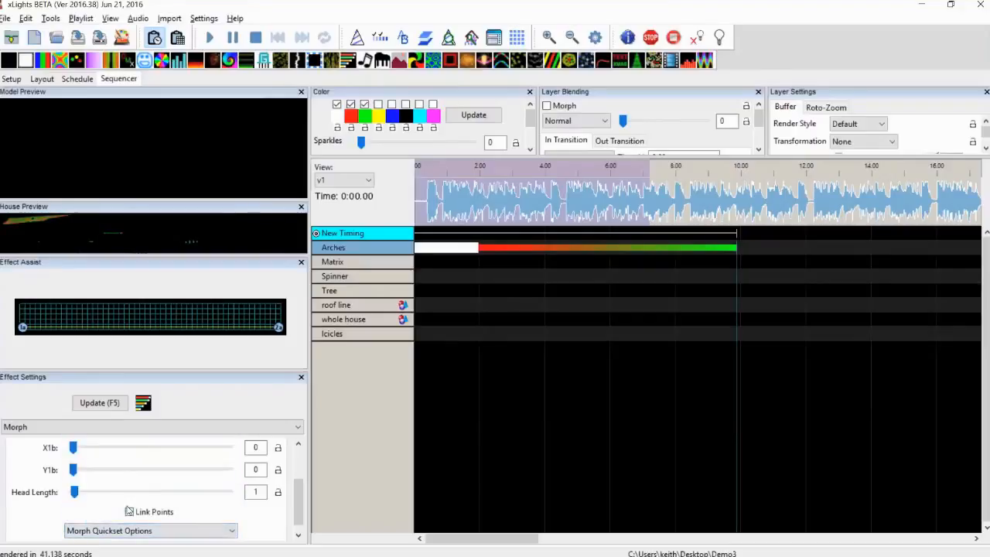
click(296, 458)
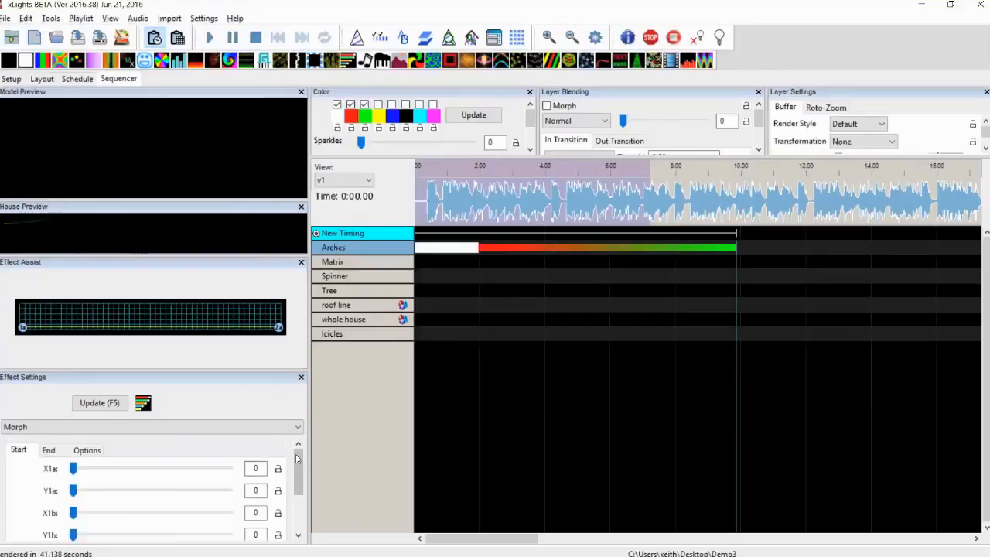
click(65, 454)
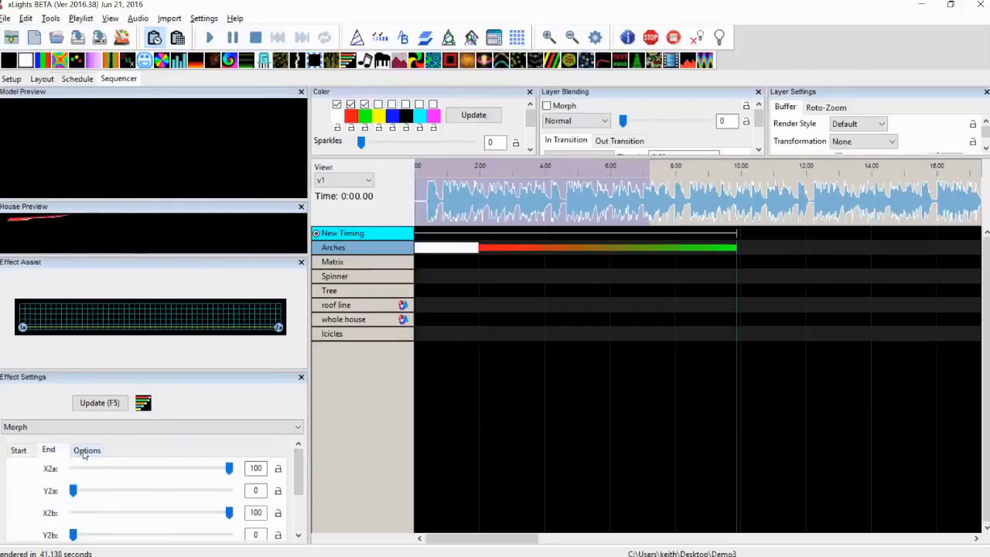
click(84, 455)
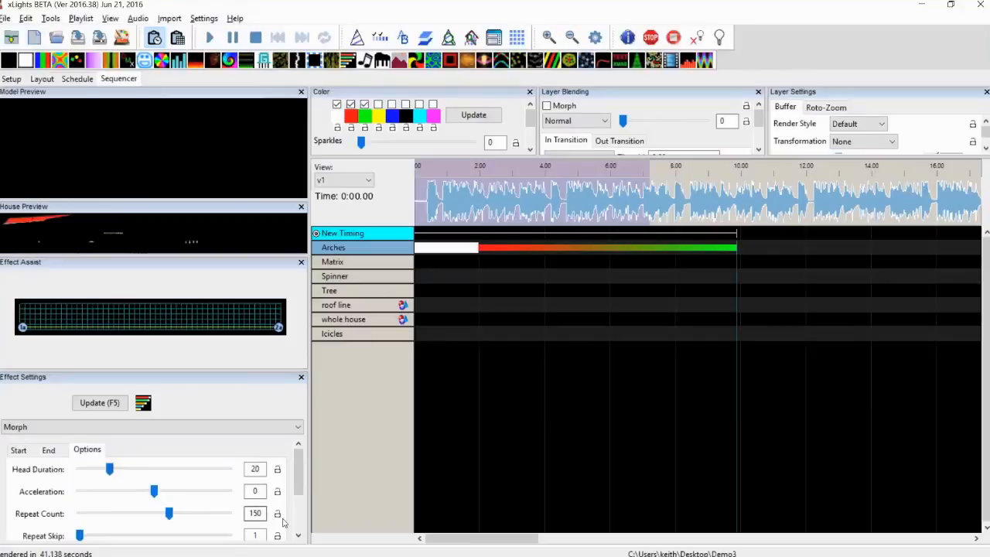
drag(302, 489, 299, 512)
drag(80, 512, 152, 516)
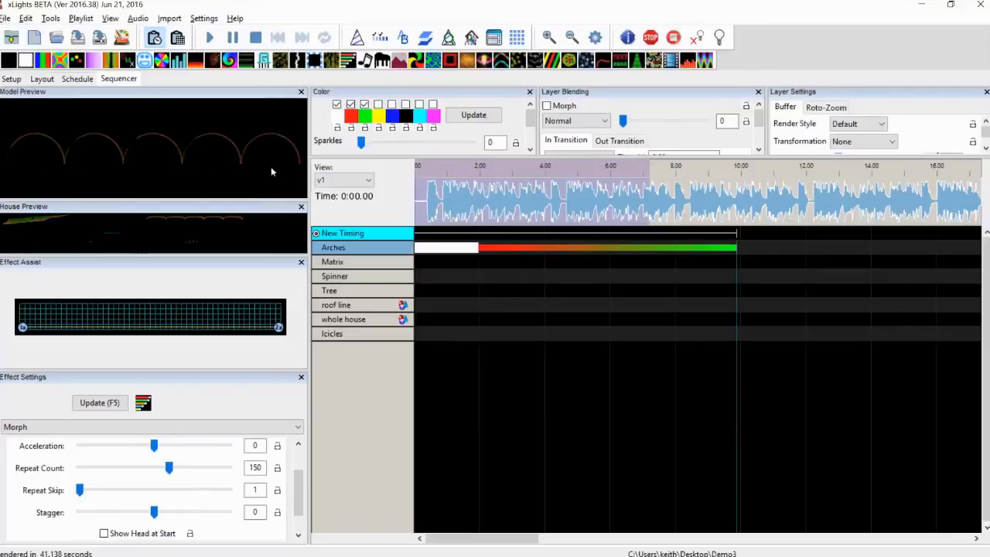
Step: Try the Single Line and Per Preview render styles on the Arches Morph, returning to Default
click(882, 123)
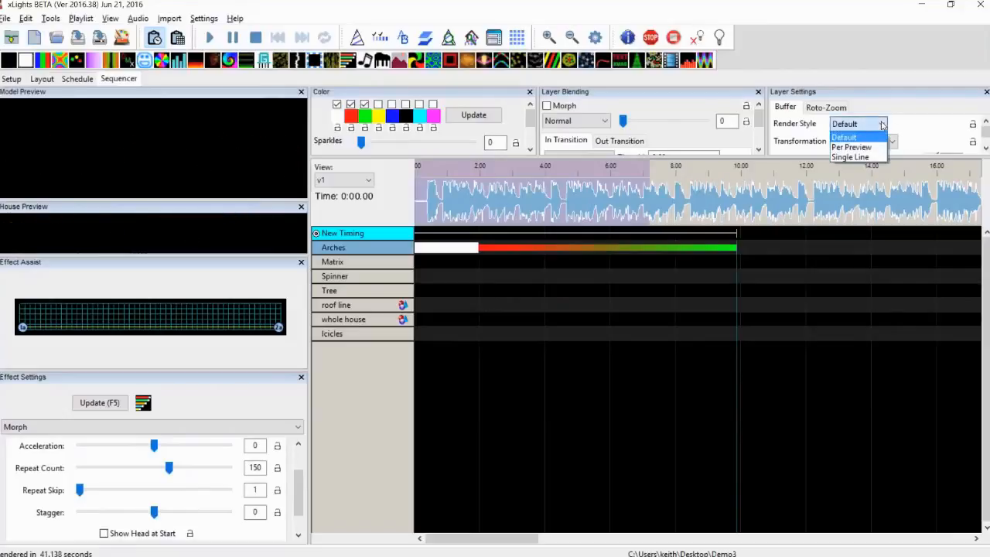
click(849, 157)
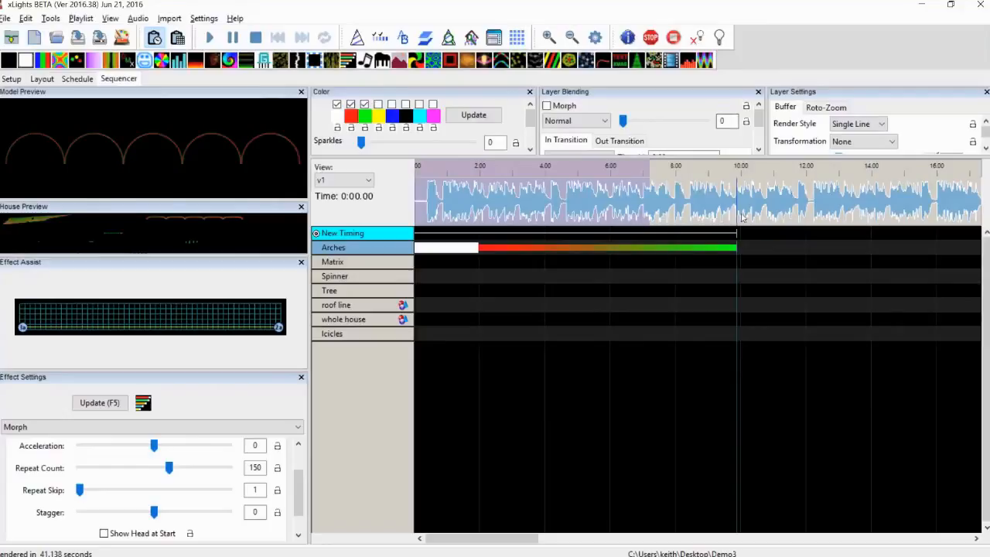
click(849, 126)
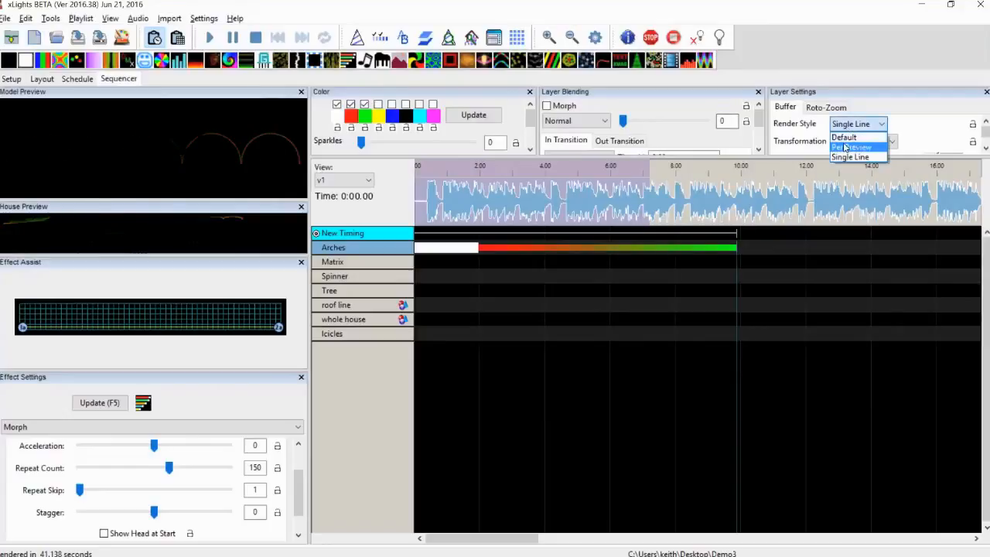
click(844, 146)
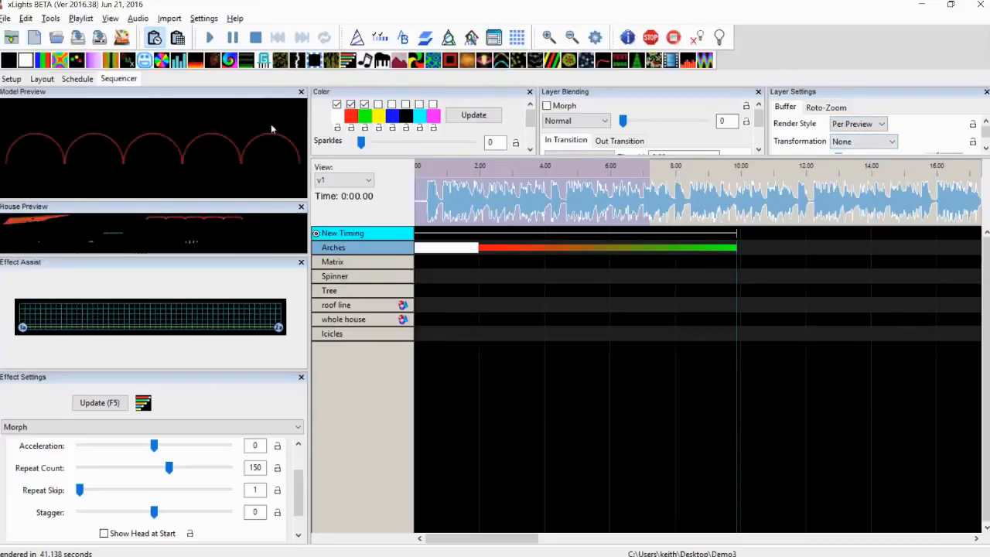
click(852, 125)
click(844, 137)
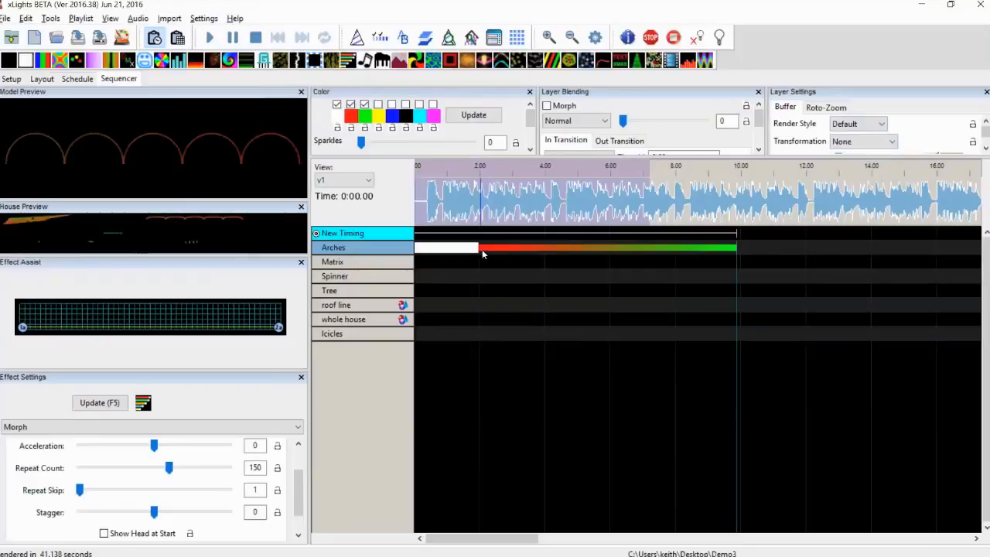
Step: Clear the Morph effect from the Arches row and select the Tree row's timing cell
click(513, 249)
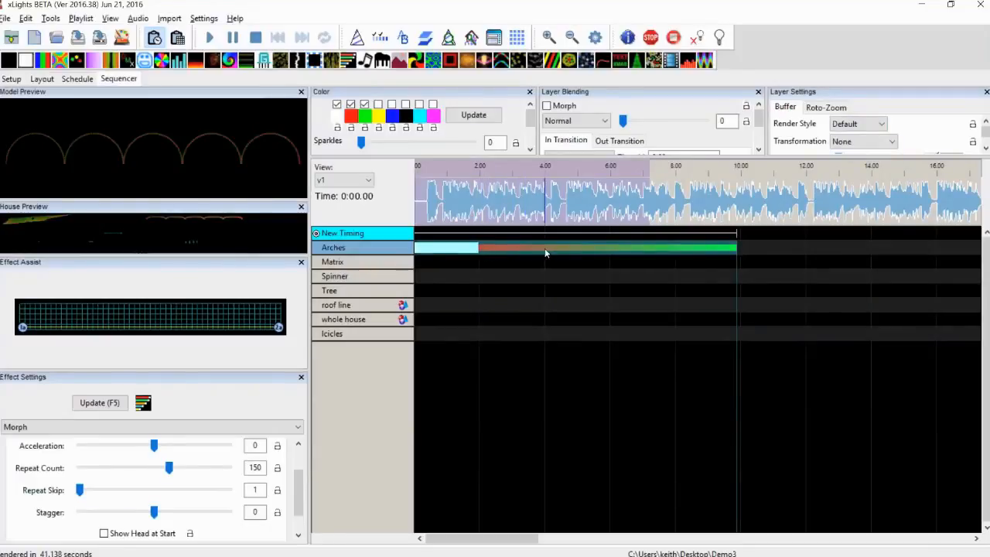
drag(557, 246, 575, 280)
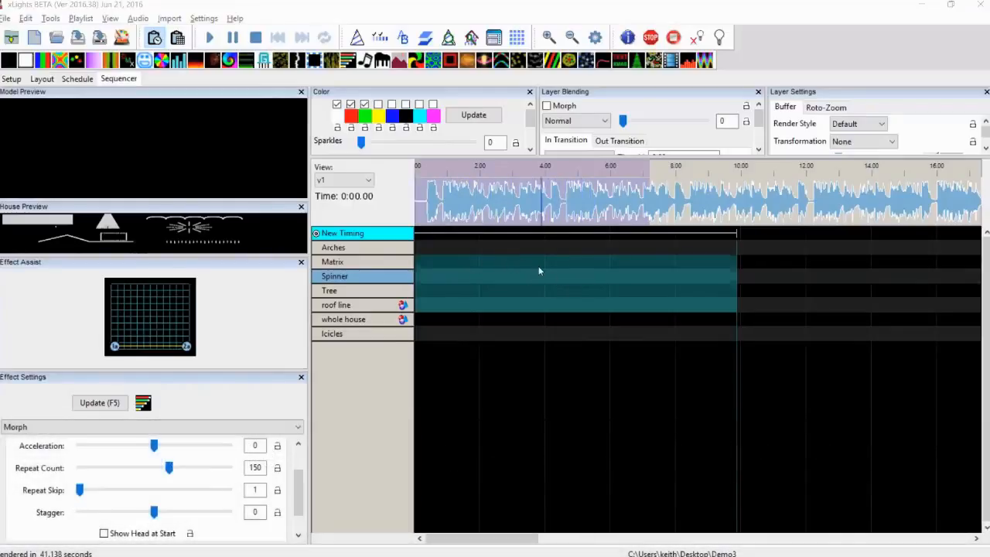
click(500, 304)
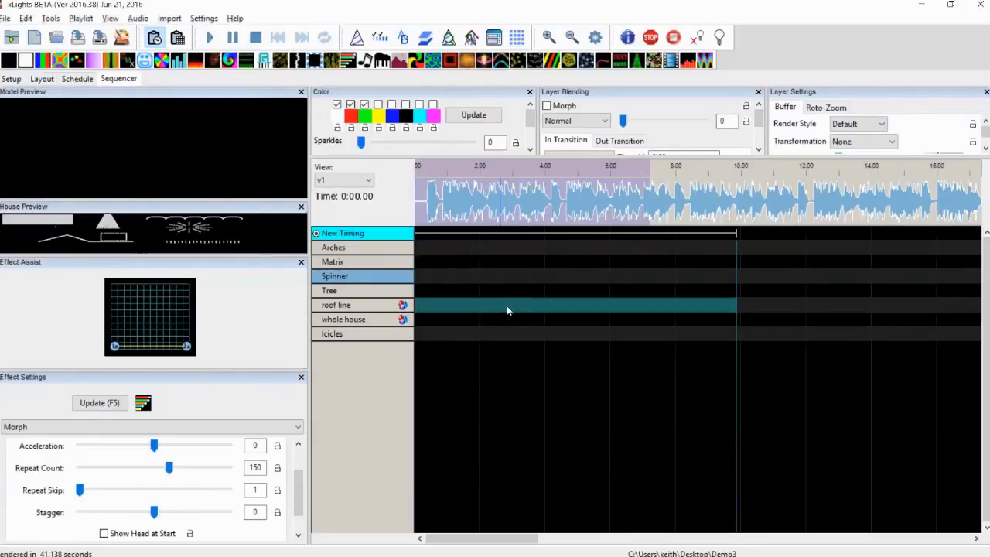
click(508, 291)
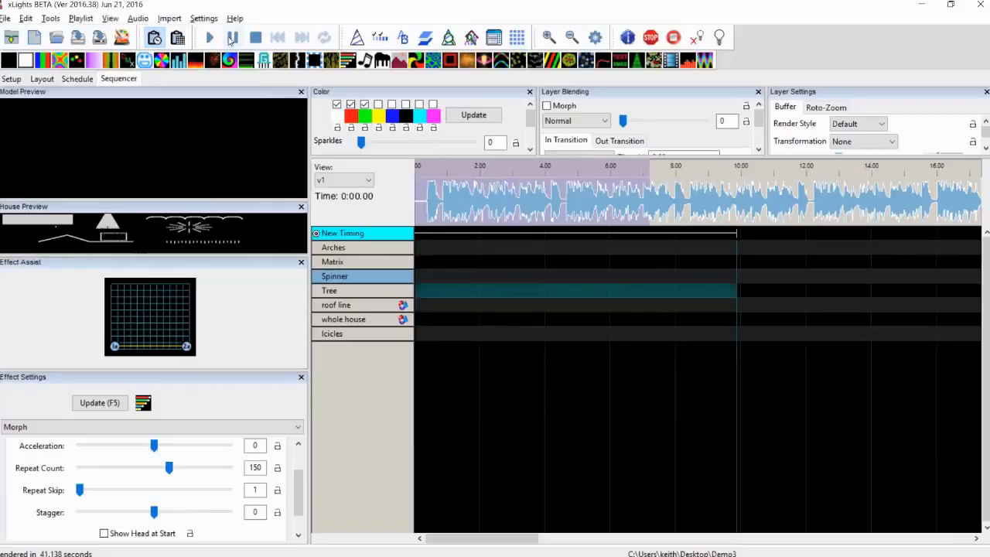
Step: Check the backup options and save the sequence as ss in the Demo3 folder
click(203, 18)
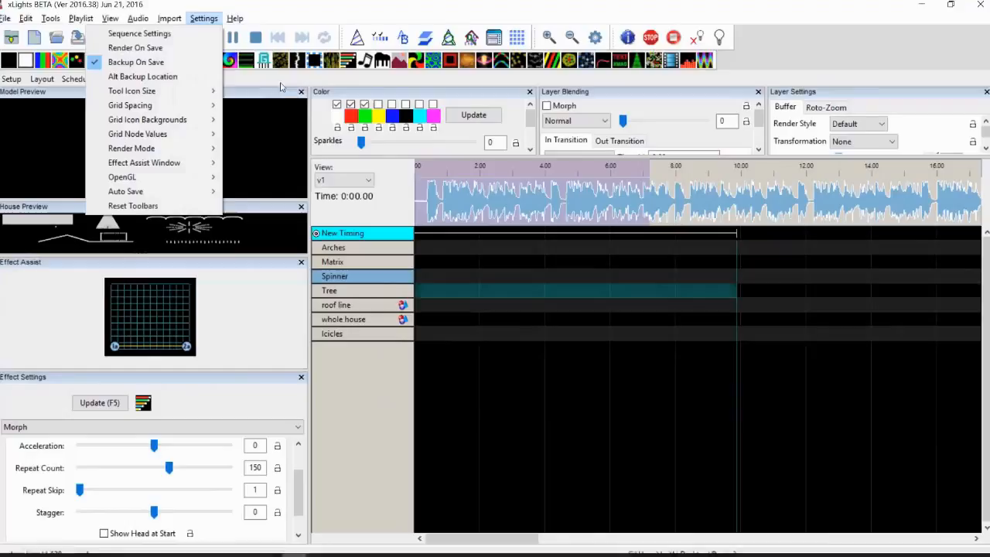
click(51, 19)
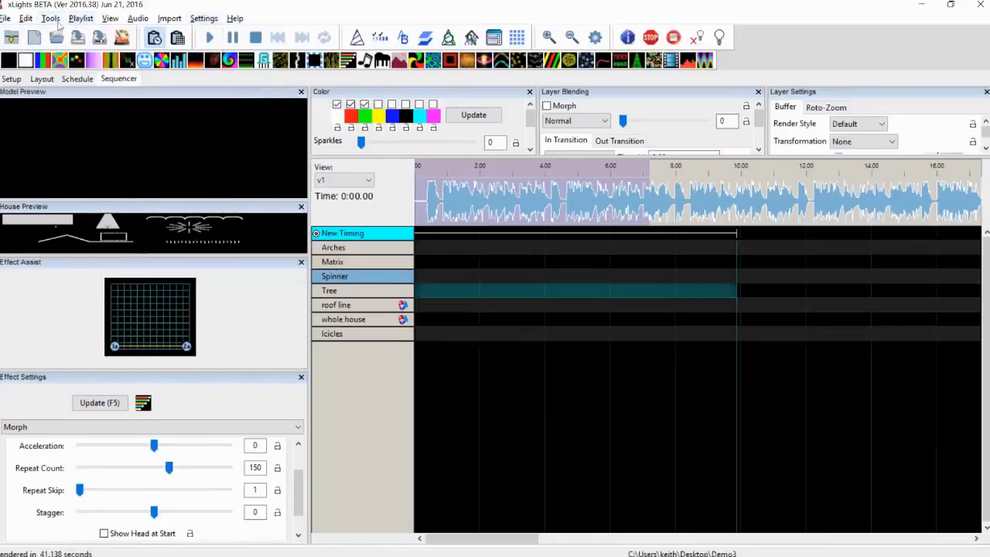
click(79, 39)
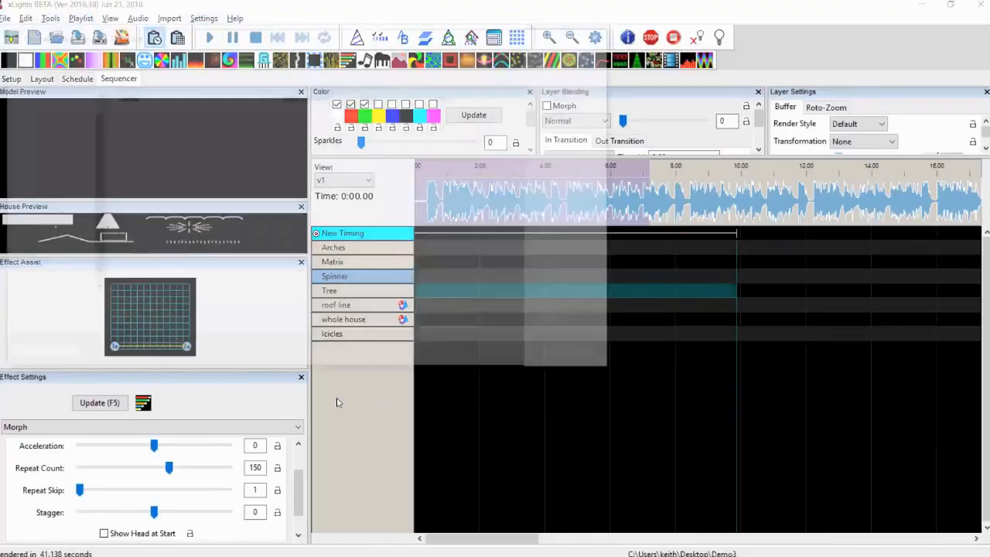
text(ss)
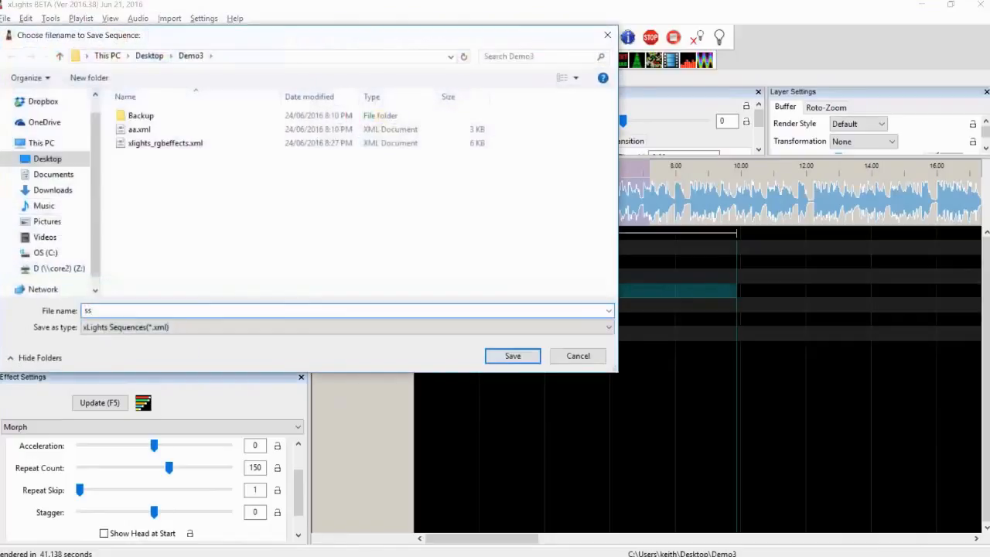
key(Return)
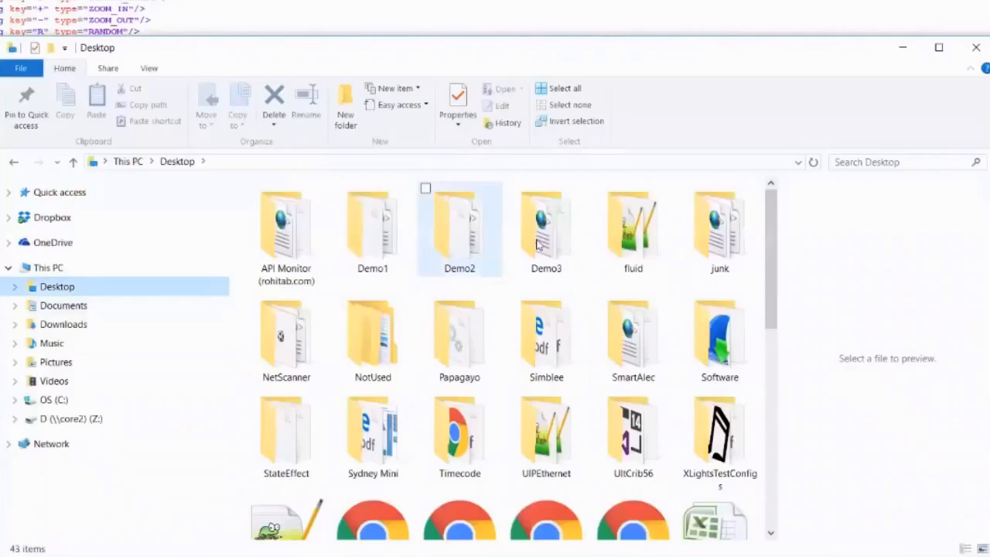
key(Right)
key(Return)
double_click(309, 217)
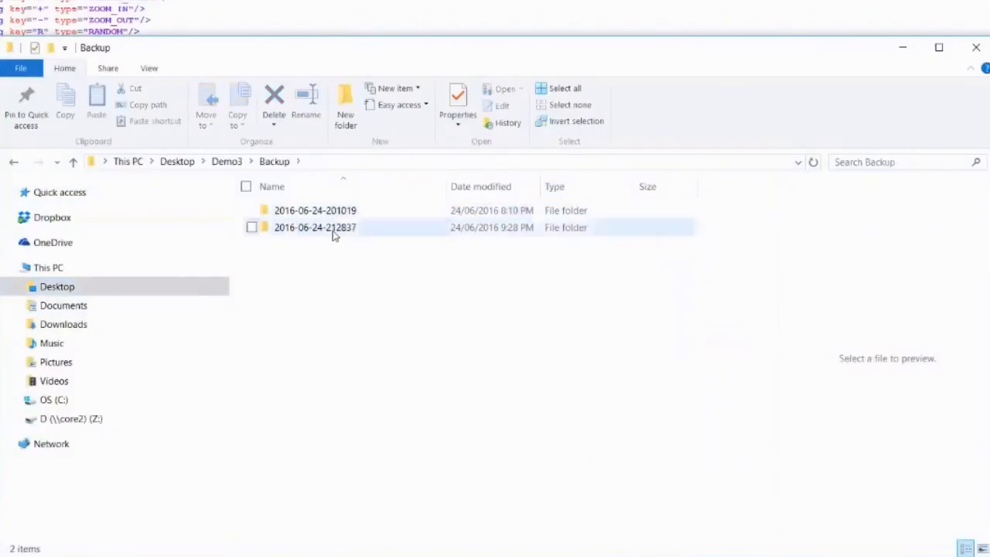
double_click(334, 231)
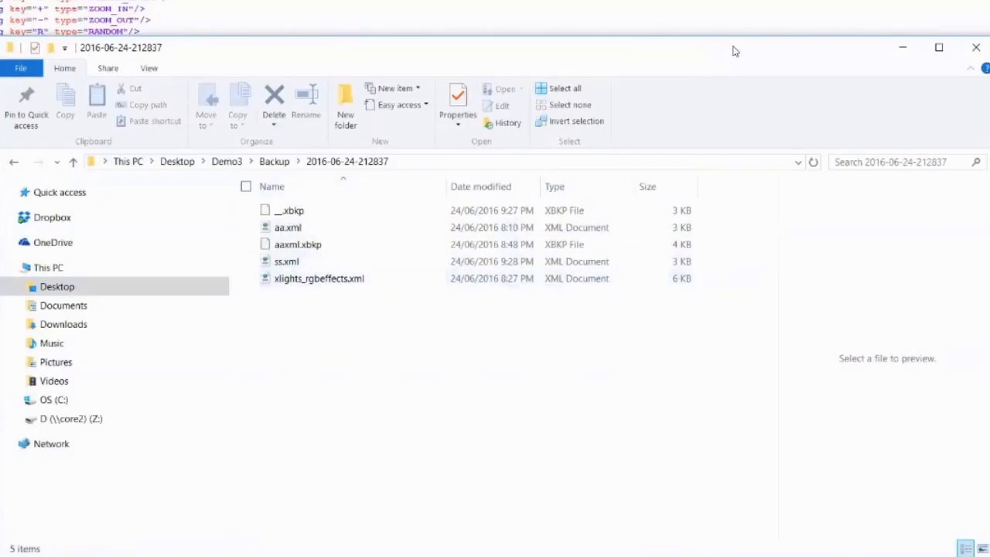
drag(850, 49, 624, 96)
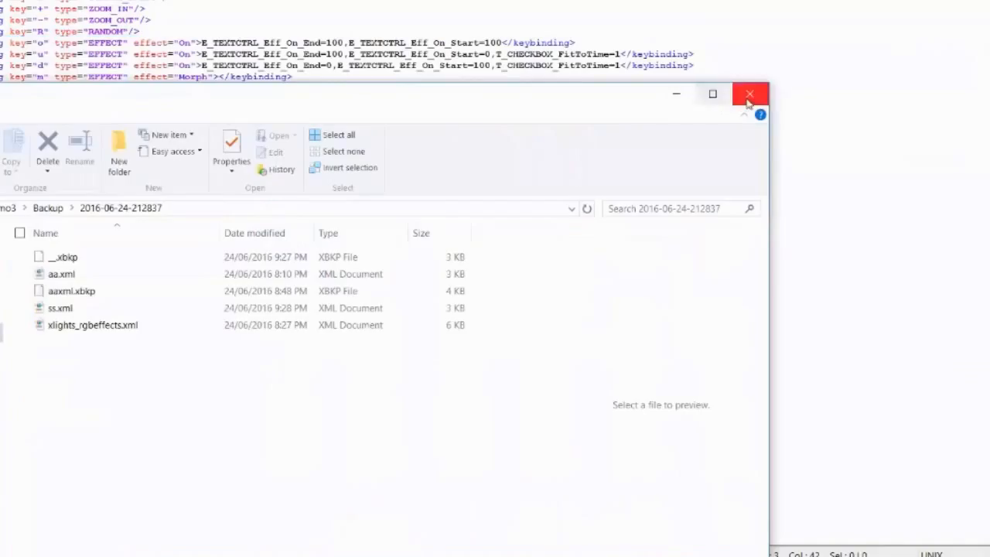
click(750, 94)
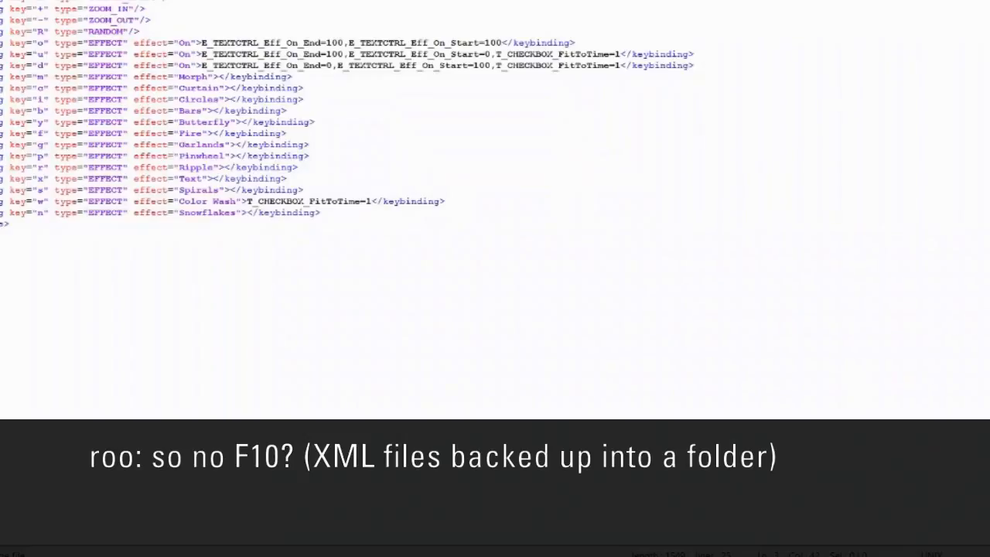
Step: Return to xLights and check the Alt Backup Location option in the settings
click(981, 1)
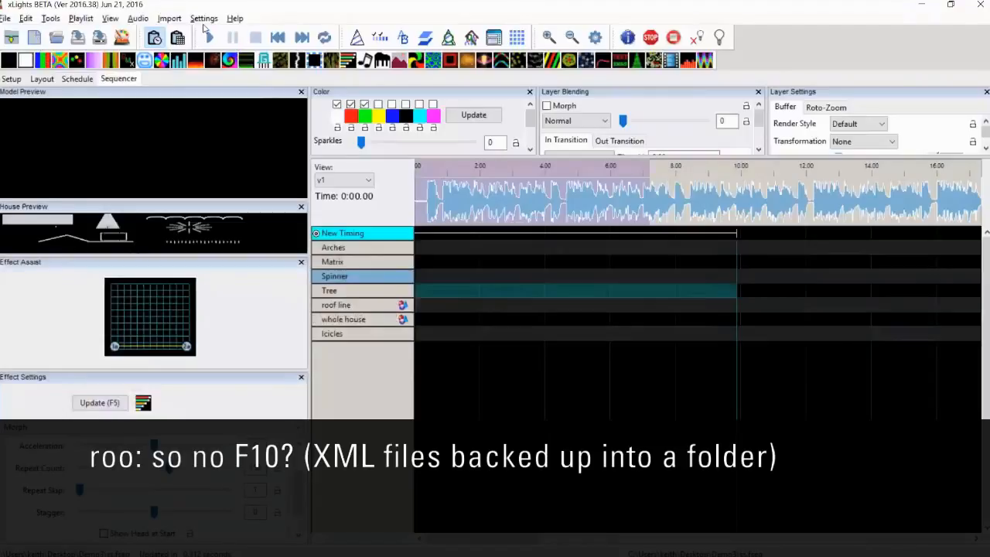
click(204, 19)
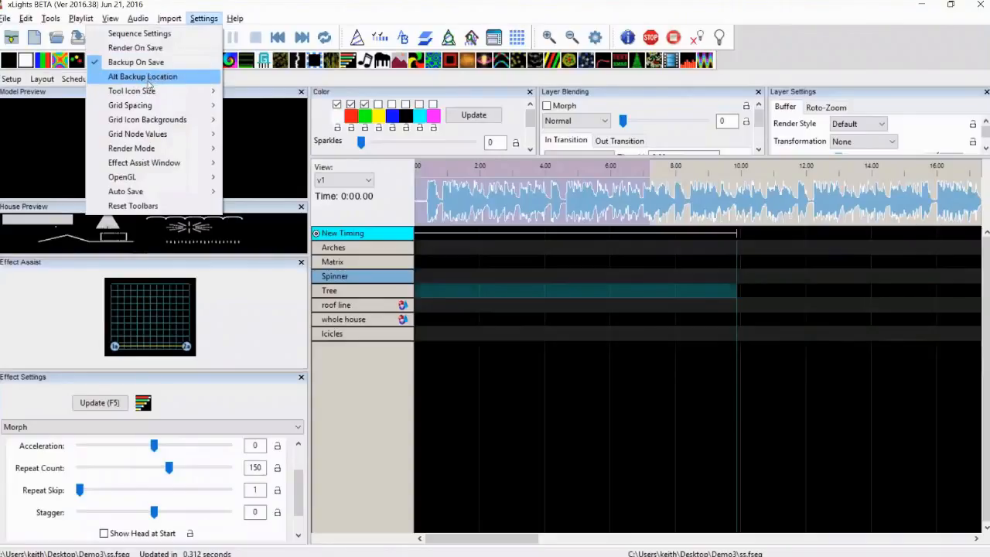
click(185, 8)
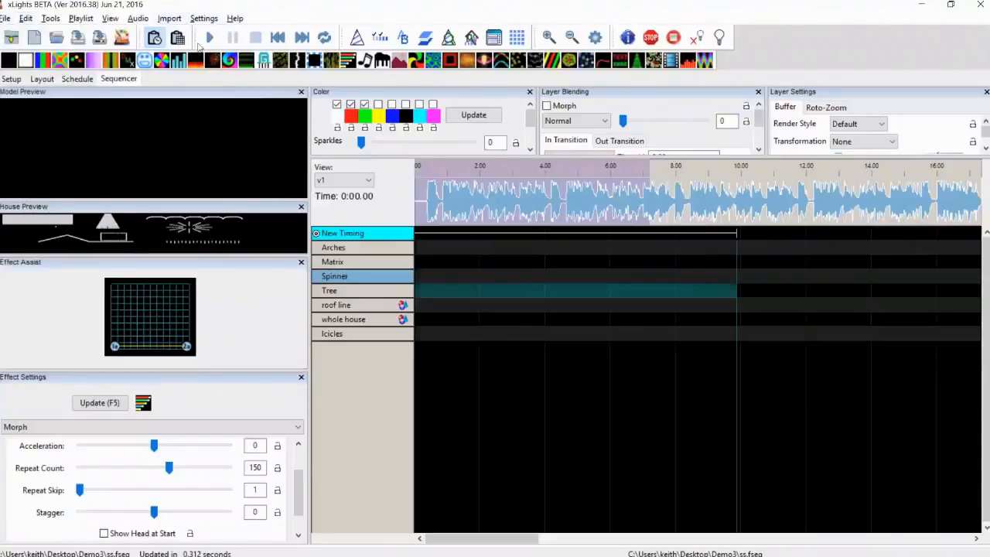